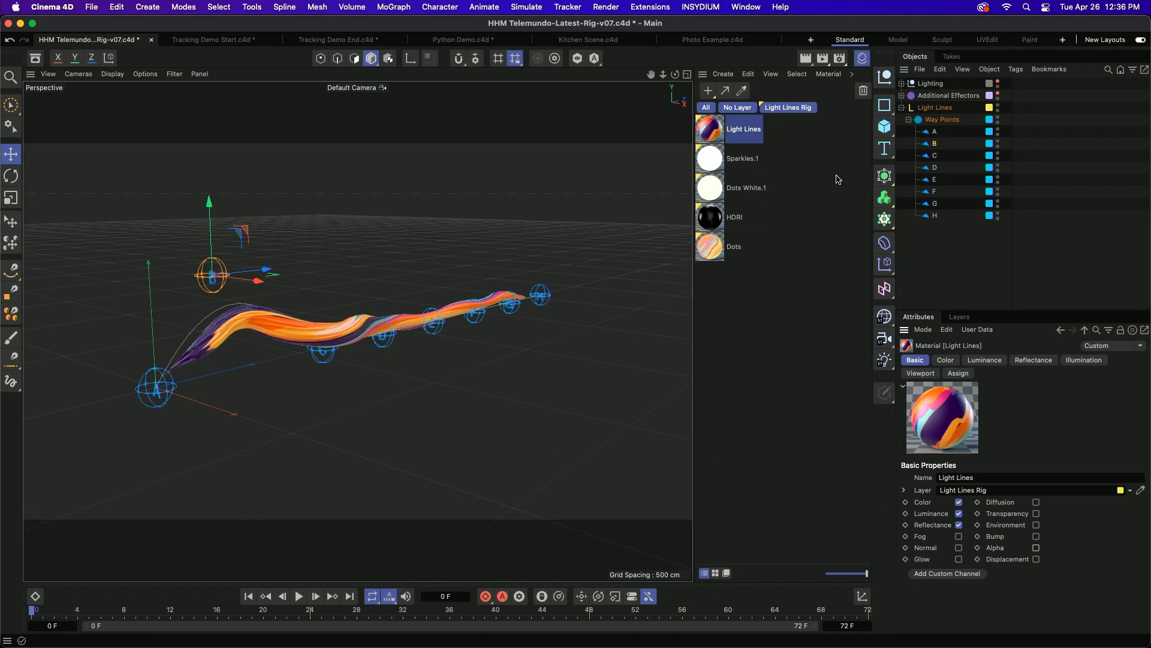
Enable Use Spline in the freehand path settings of the Light Lines rig.
click(942, 121)
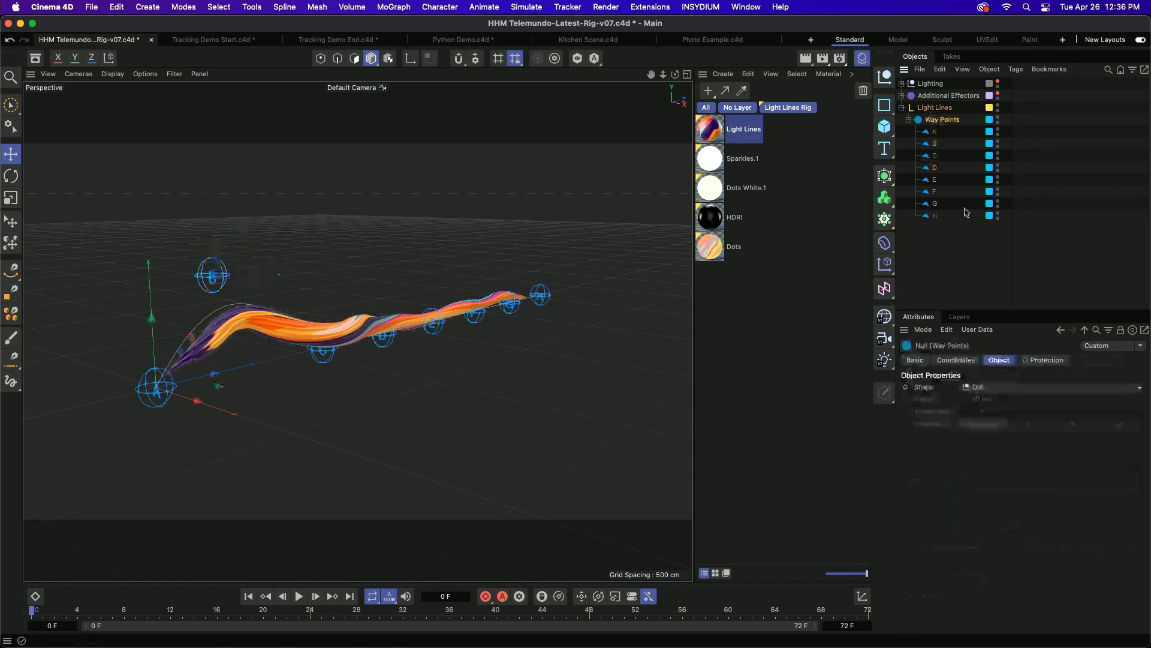
click(940, 108)
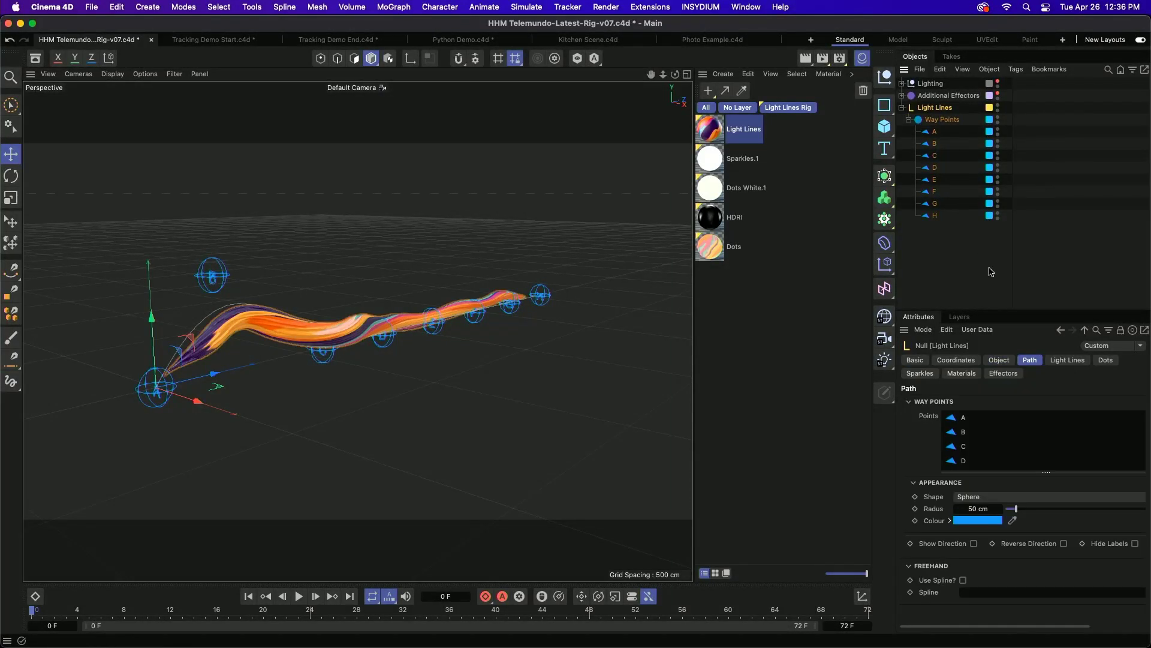
click(1066, 360)
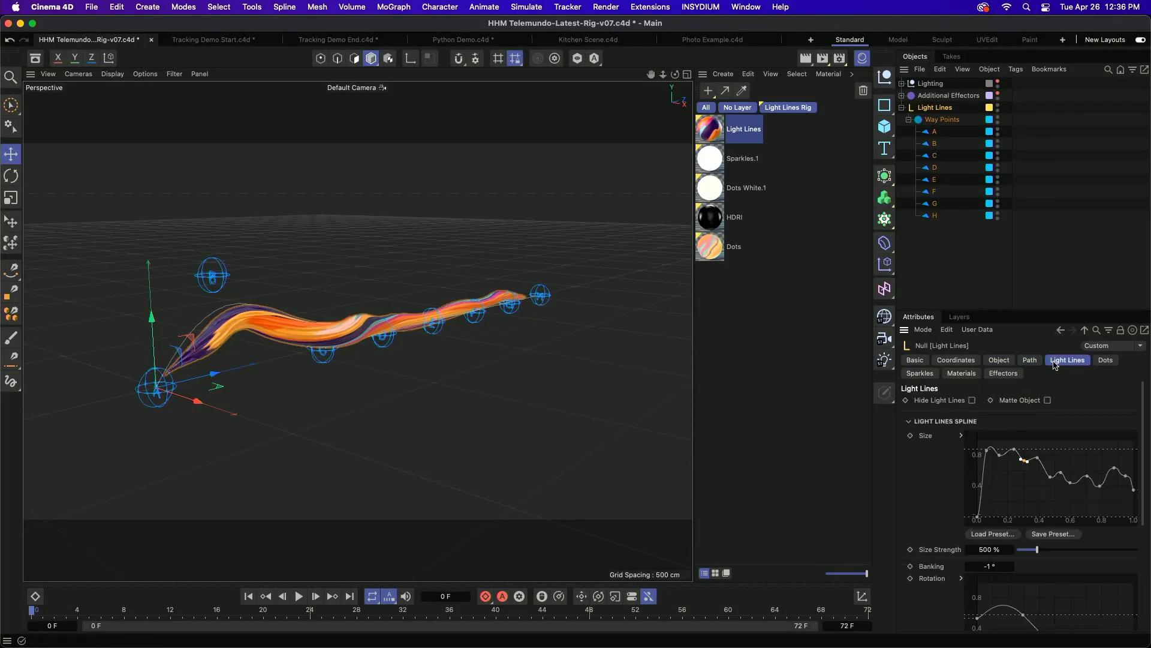
click(1031, 361)
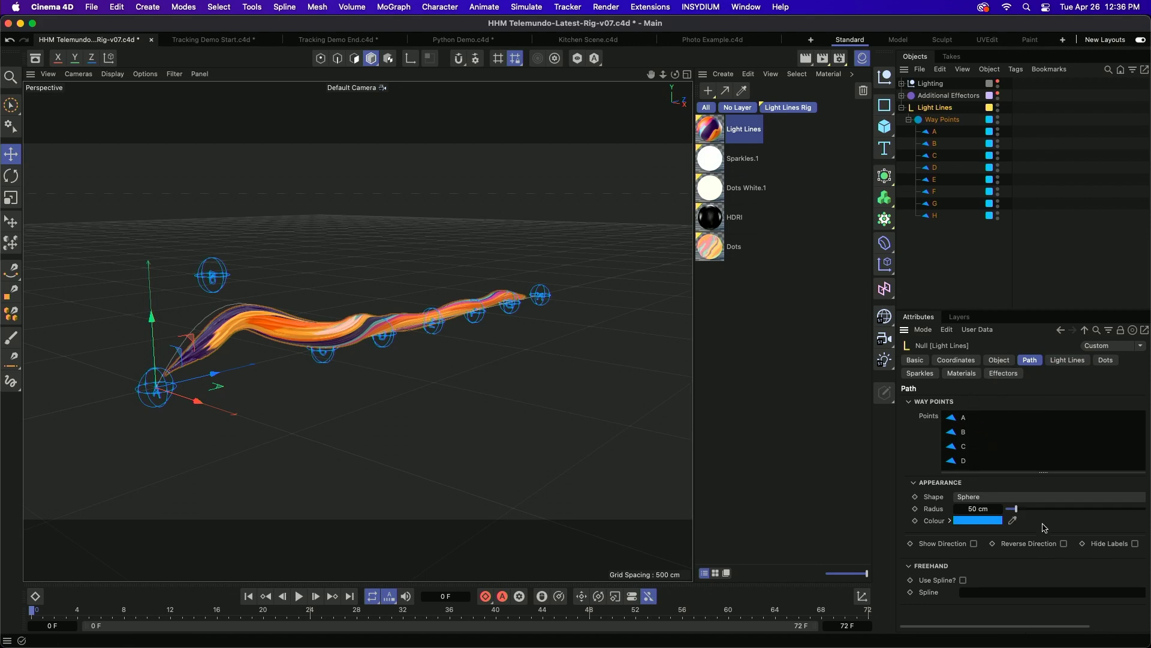
click(963, 580)
Add a Helix spline to the scene and set its height to 1000 cm.
click(887, 107)
click(950, 155)
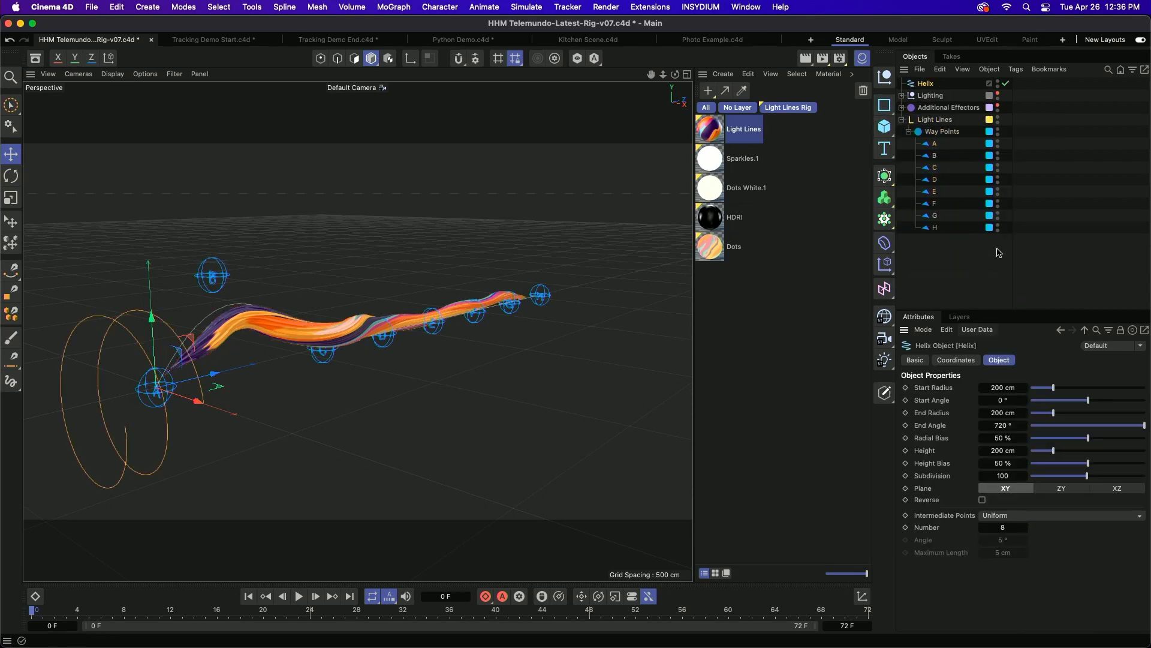
drag(1068, 448, 1147, 448)
alt+middle_drag(439, 383, 700, 318)
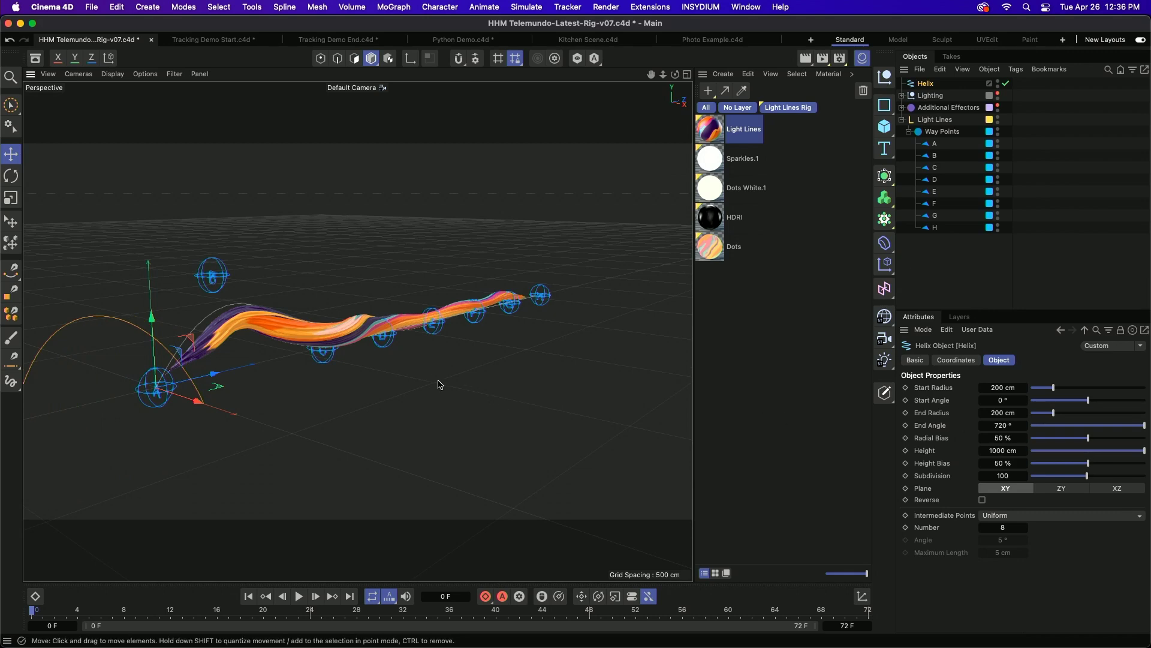
alt+middle_drag(587, 323, 660, 281)
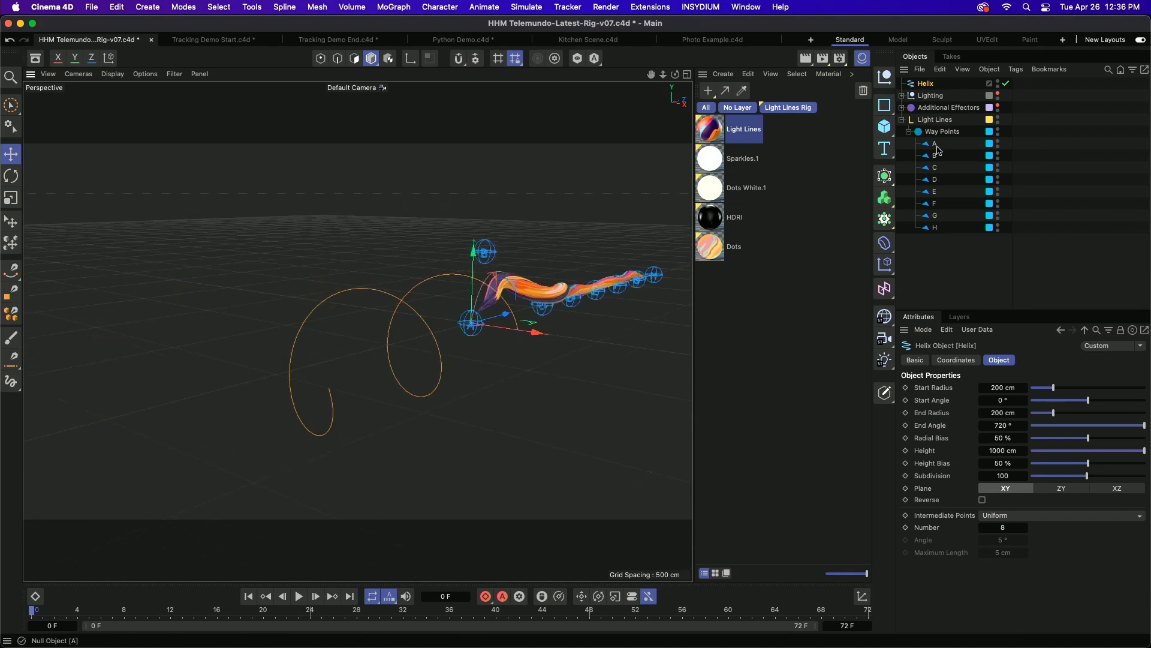
Assign the helix as the Light Lines rig's freehand path spline and toggle Use Spline to compare paths, leaving it off.
click(935, 120)
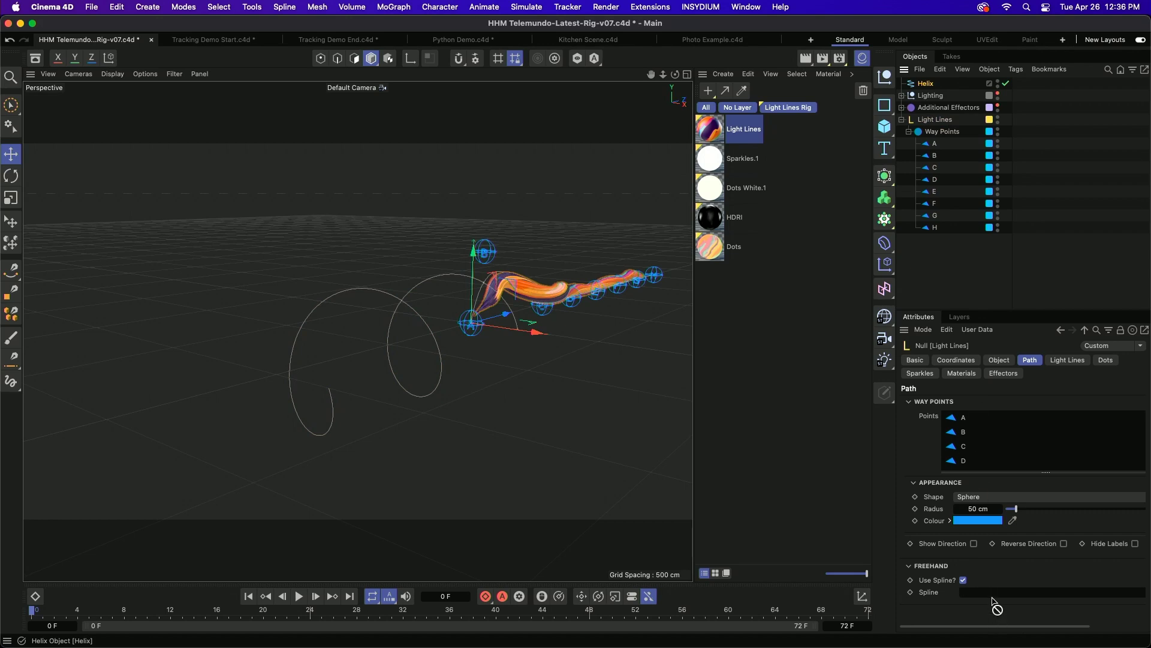
drag(925, 83, 987, 592)
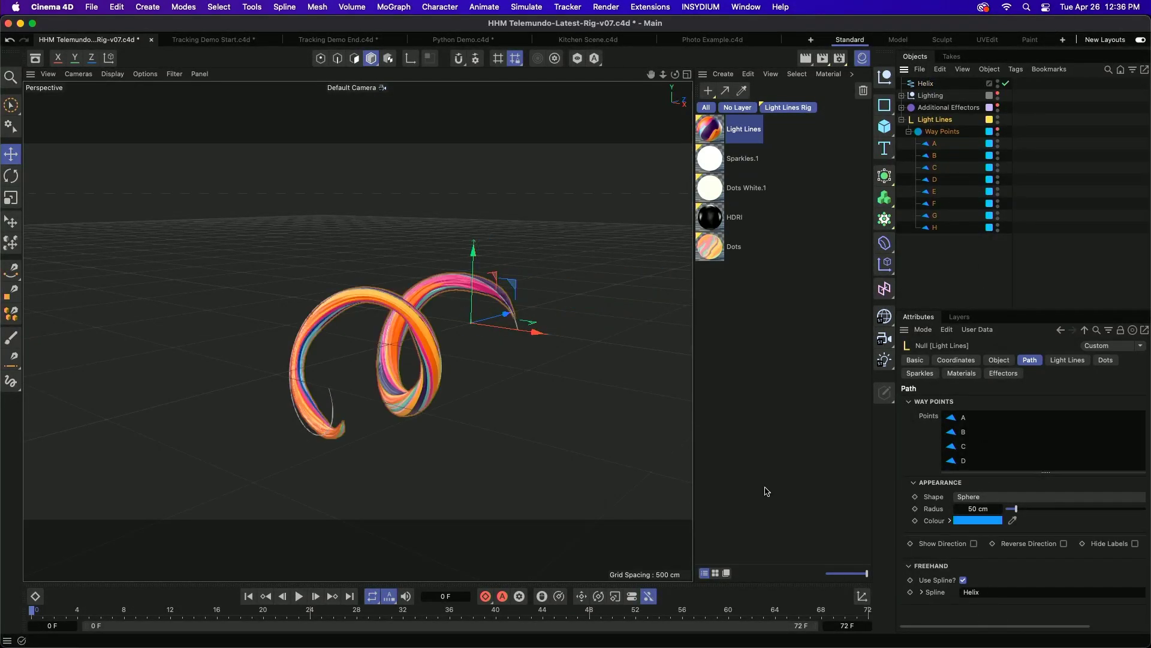
click(963, 580)
click(963, 581)
click(963, 580)
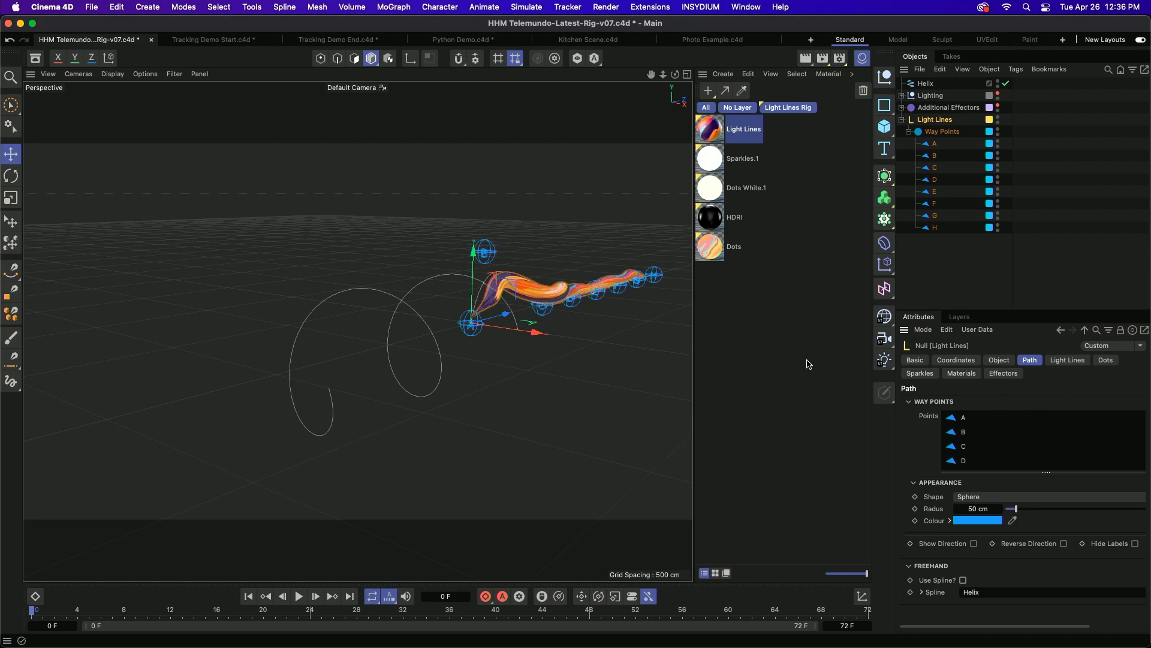
Reposition the waypoints along the far half of the light line, raising waypoint F to bend the path.
mouse_move(606, 334)
alt+mouse_down()
mouse_move(545, 314)
mouse_move(497, 335)
mouse_move(485, 319)
mouse_move(548, 380)
mouse_move(564, 324)
alt+mouse_up()
click(593, 286)
mouse_move(594, 286)
mouse_down()
mouse_move(560, 254)
mouse_move(521, 308)
mouse_move(533, 306)
mouse_up()
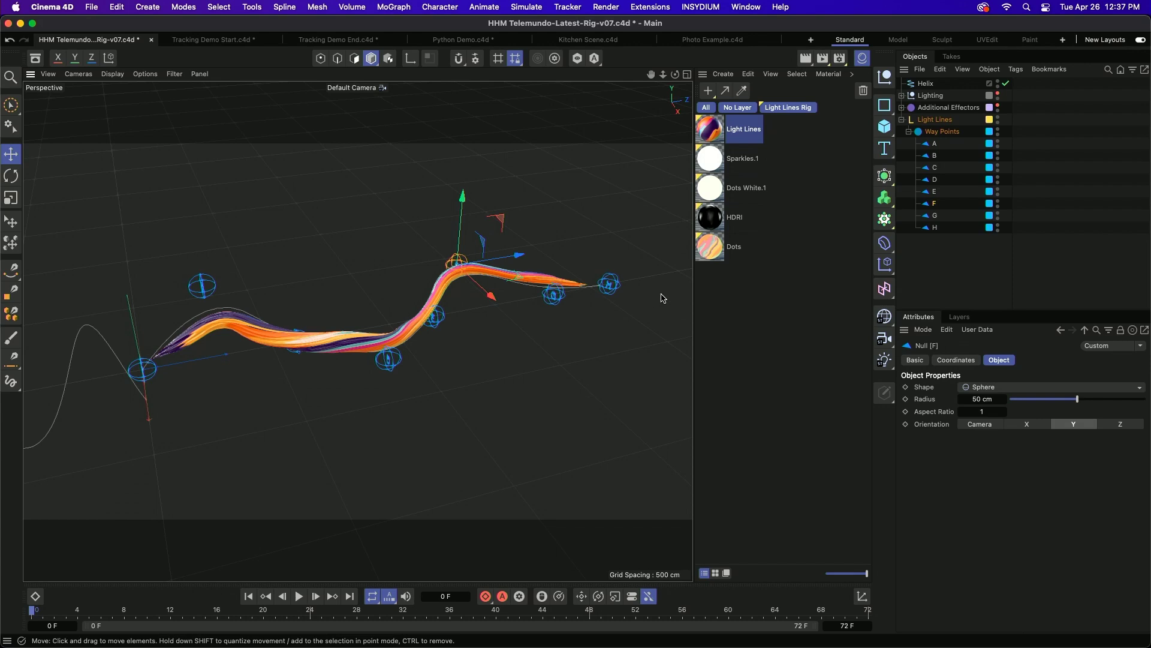
Reshape the middle of the Light Lines rig's Size curve into alternating peaks and dips.
click(932, 119)
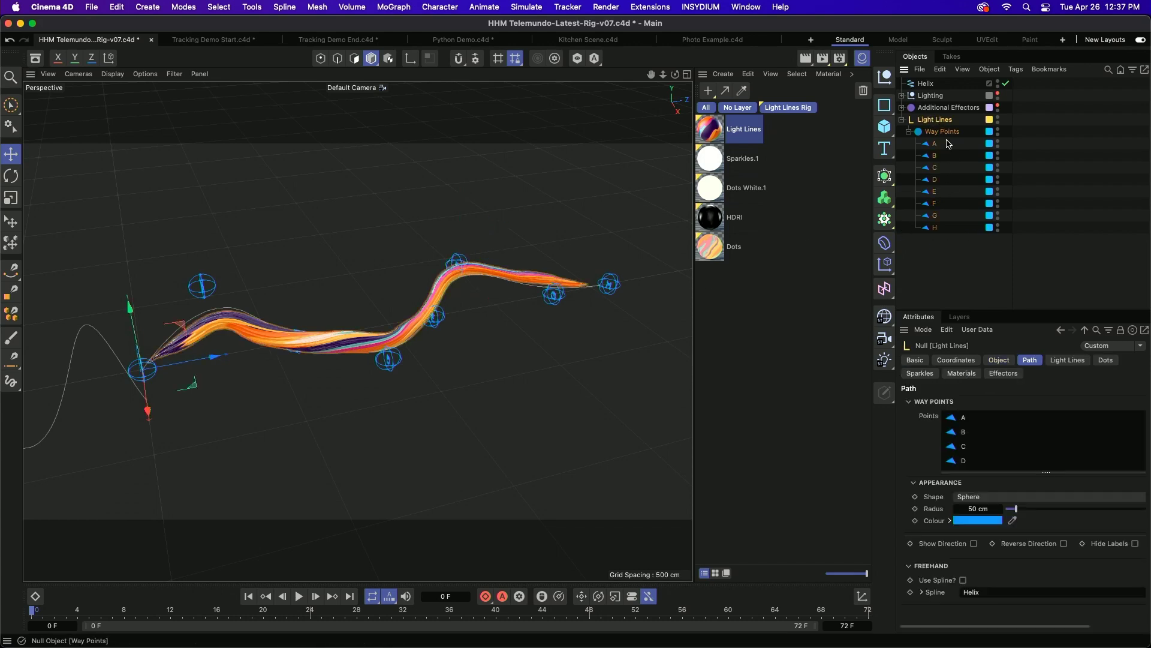
click(1070, 362)
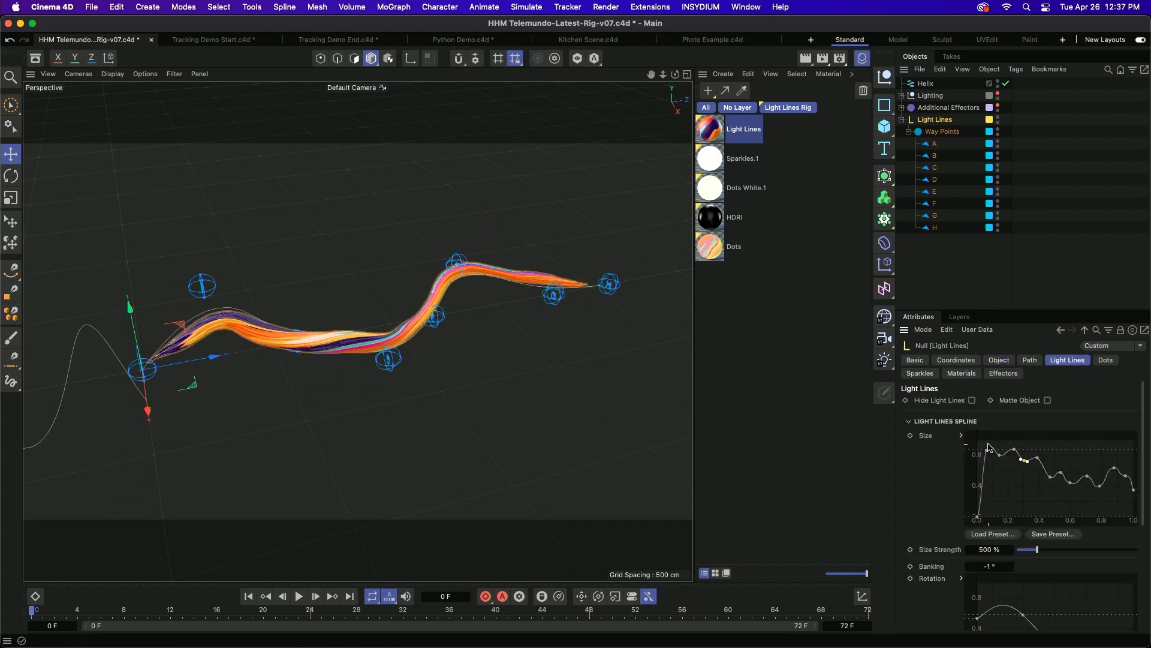
mouse_move(1025, 461)
mouse_down()
mouse_move(1022, 489)
mouse_move(1022, 475)
mouse_move(1022, 486)
mouse_move(1059, 476)
mouse_move(1062, 463)
mouse_up()
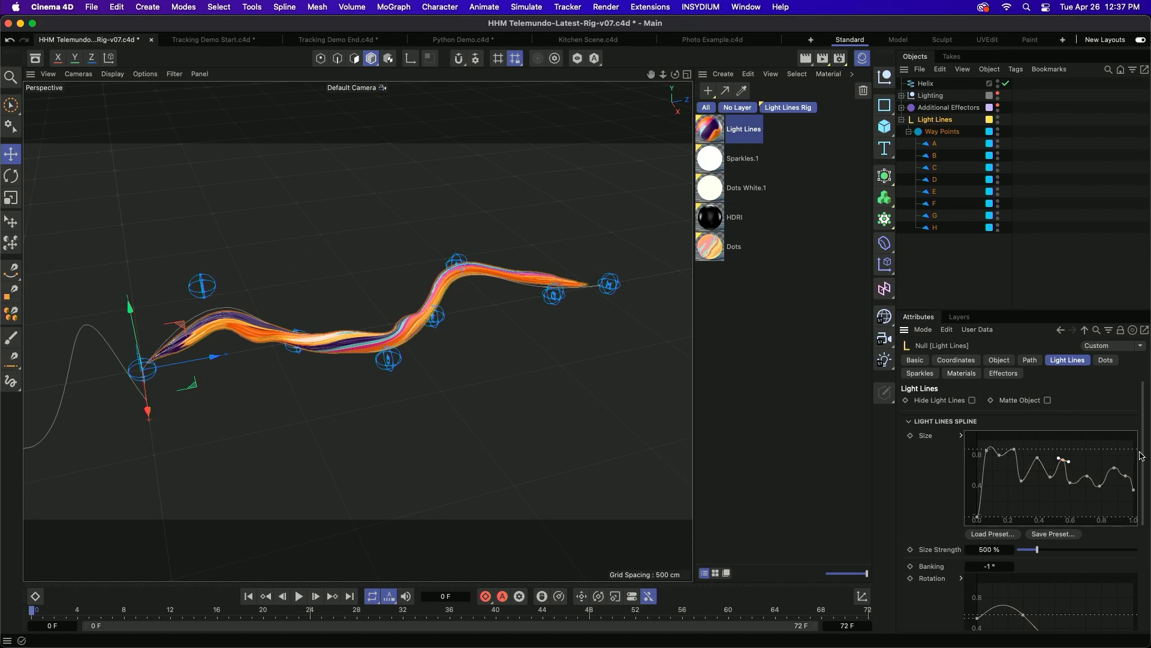
scroll(1141, 456, down, 5)
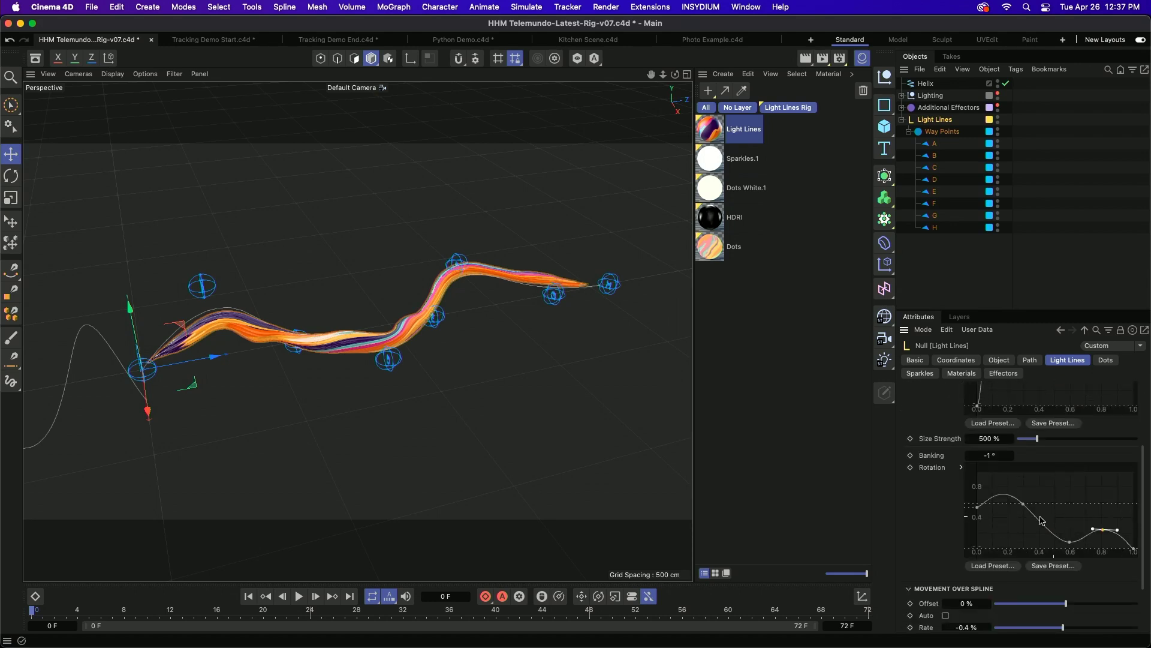
Expand the Light Lines Rig's Tags layer and reveal the Code layer's Python tag in the object list.
click(964, 317)
click(904, 381)
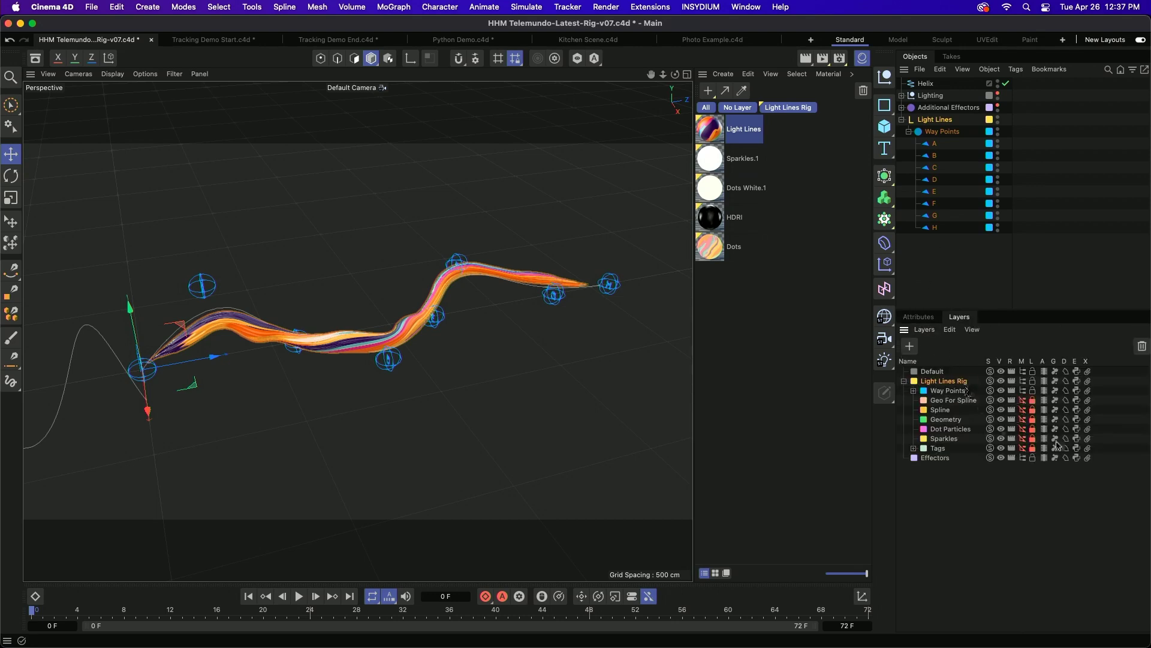
click(914, 449)
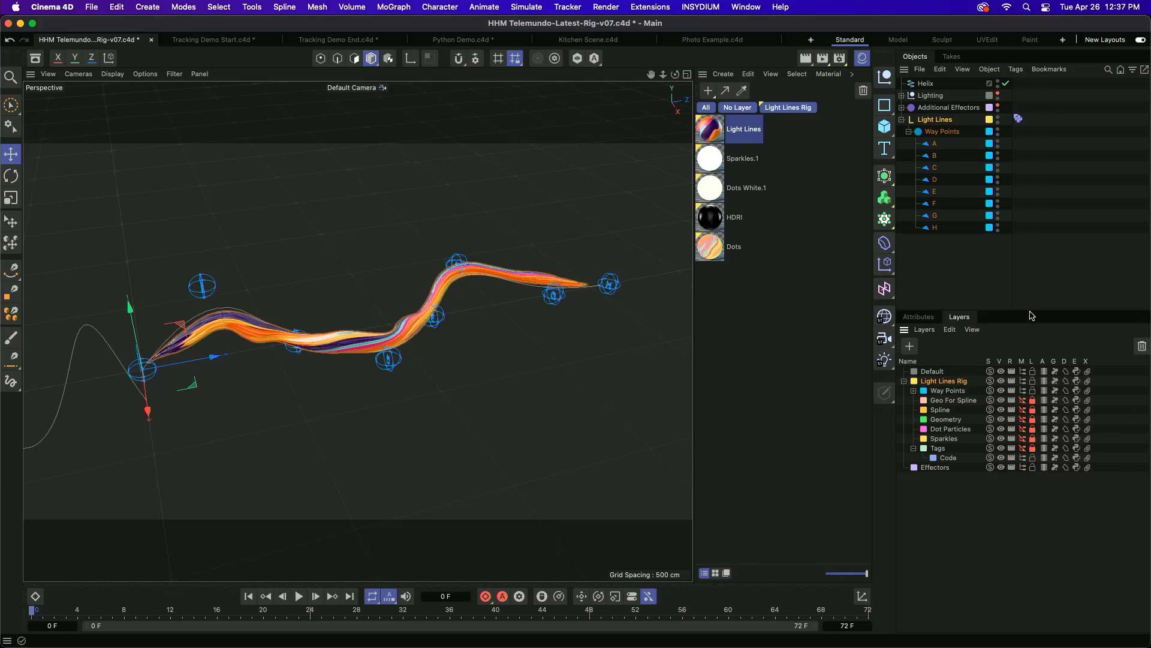
Open the Light Lines Python tag's script in an enlarged Expression Editor and examine its user data, hierarchy, animation and time sections.
double_click(1018, 118)
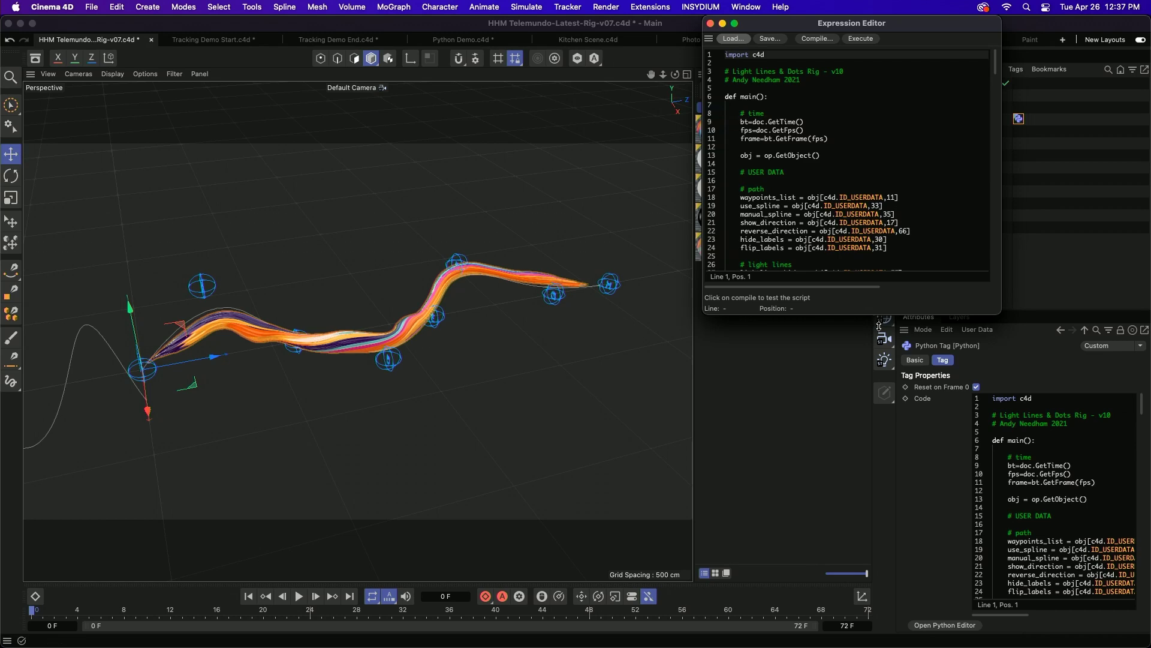
drag(879, 325, 866, 604)
scroll(873, 404, down, 15)
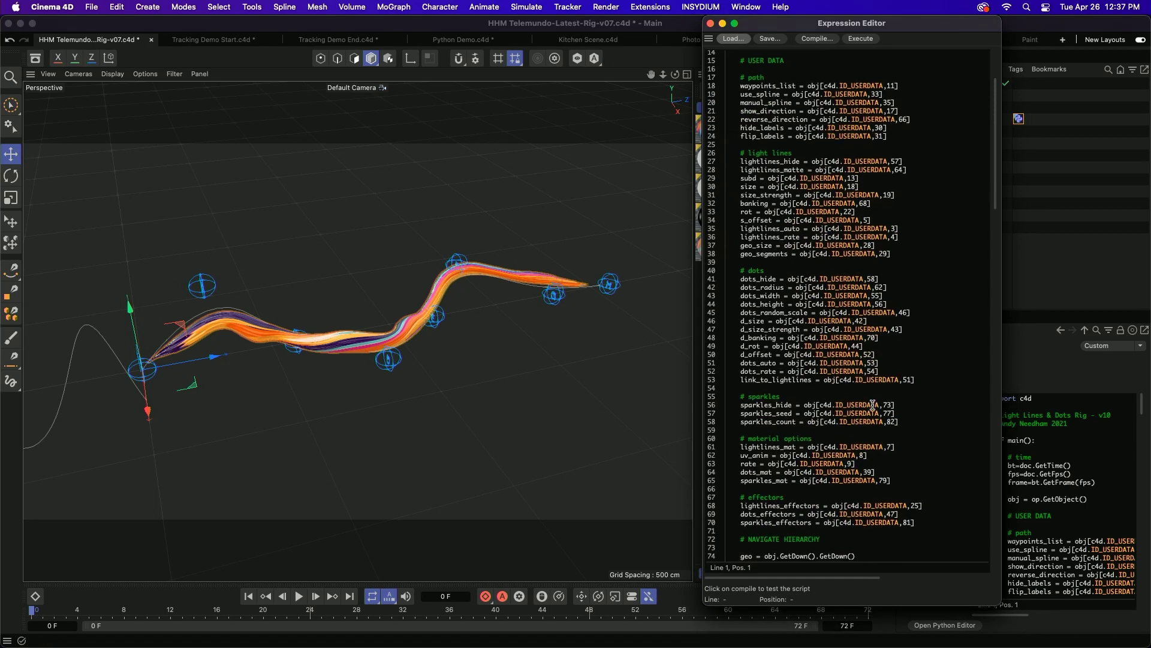
scroll(869, 404, down, 12)
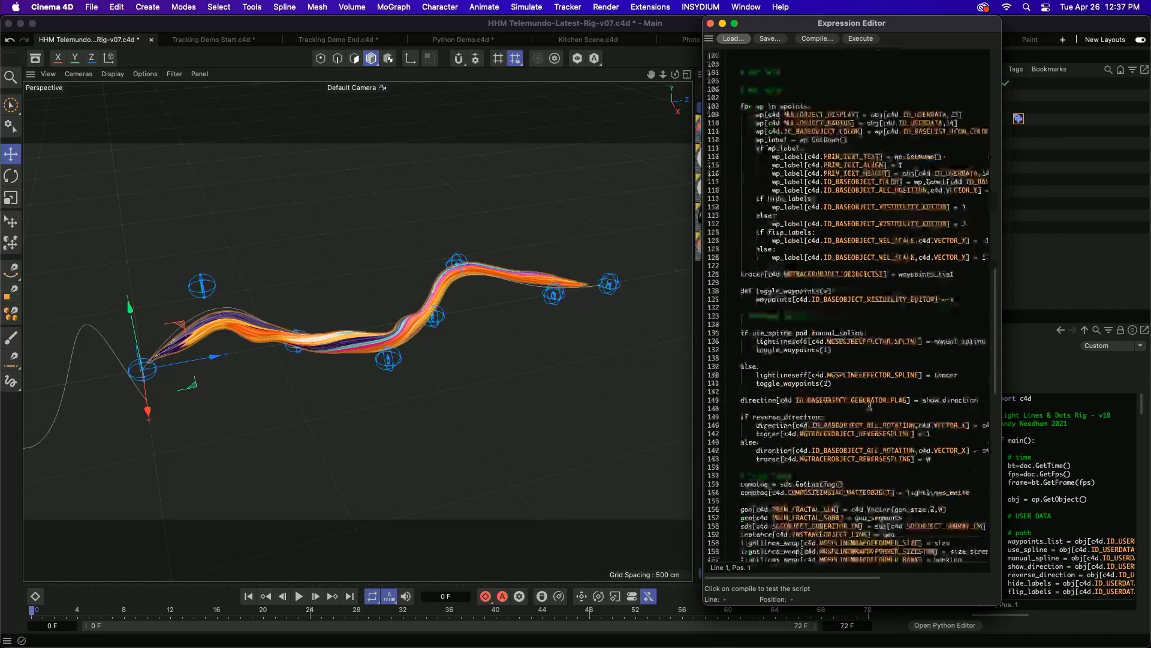
scroll(869, 404, down, 3)
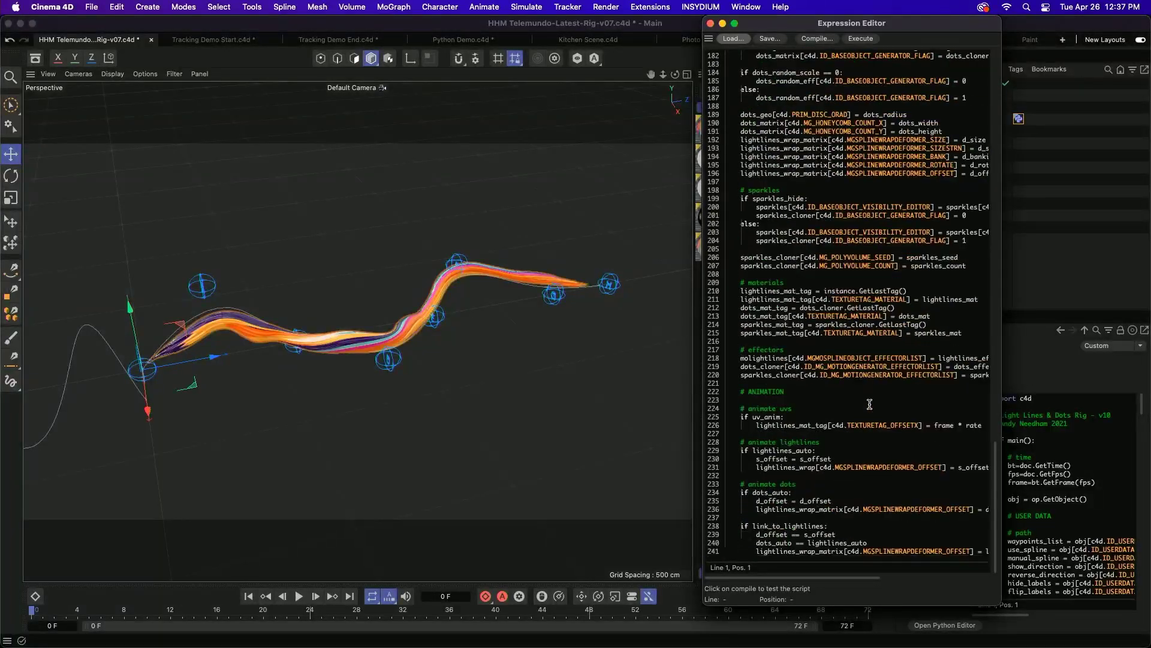
scroll(869, 404, up, 20)
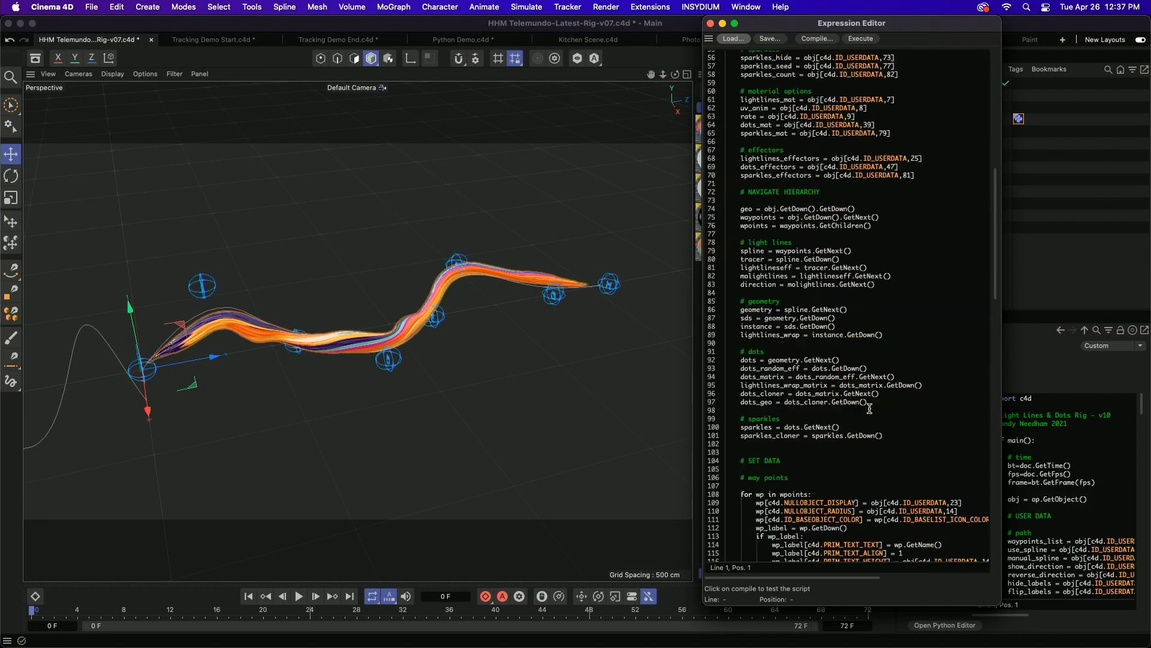
scroll(867, 414, up, 5)
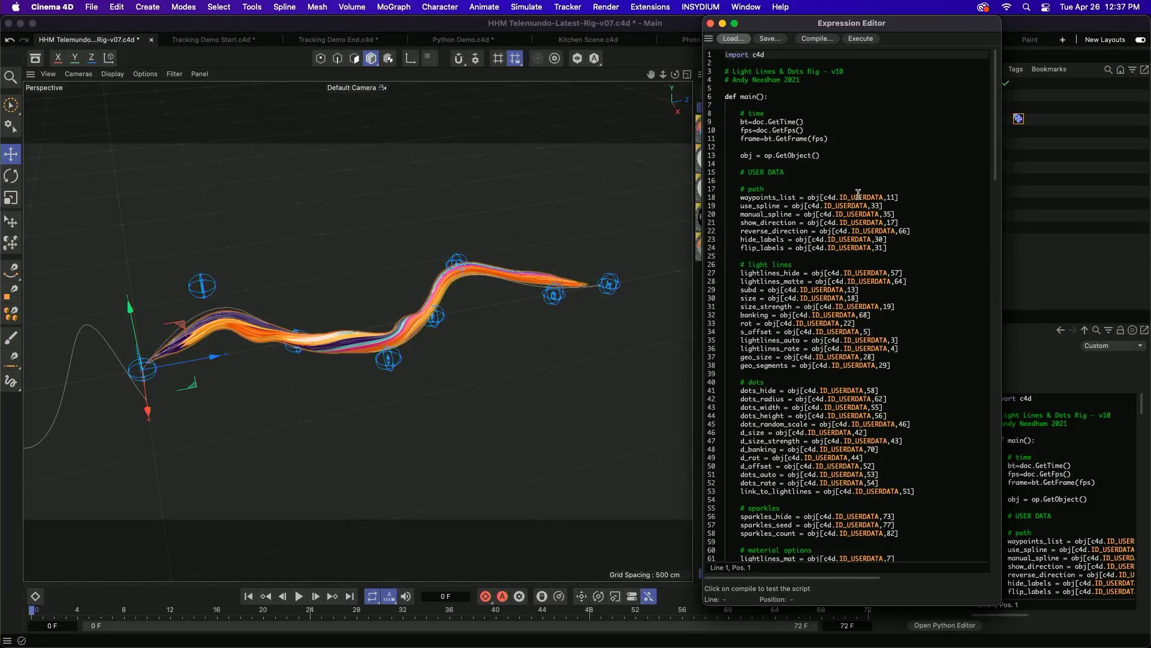
drag(828, 139, 732, 120)
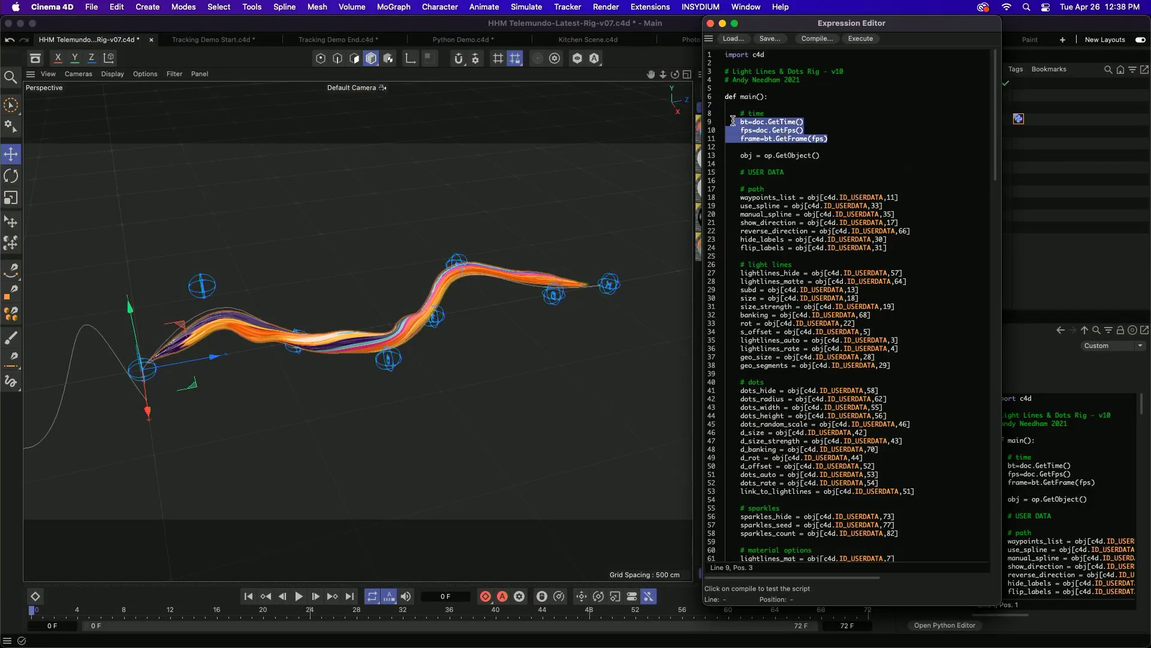
click(852, 142)
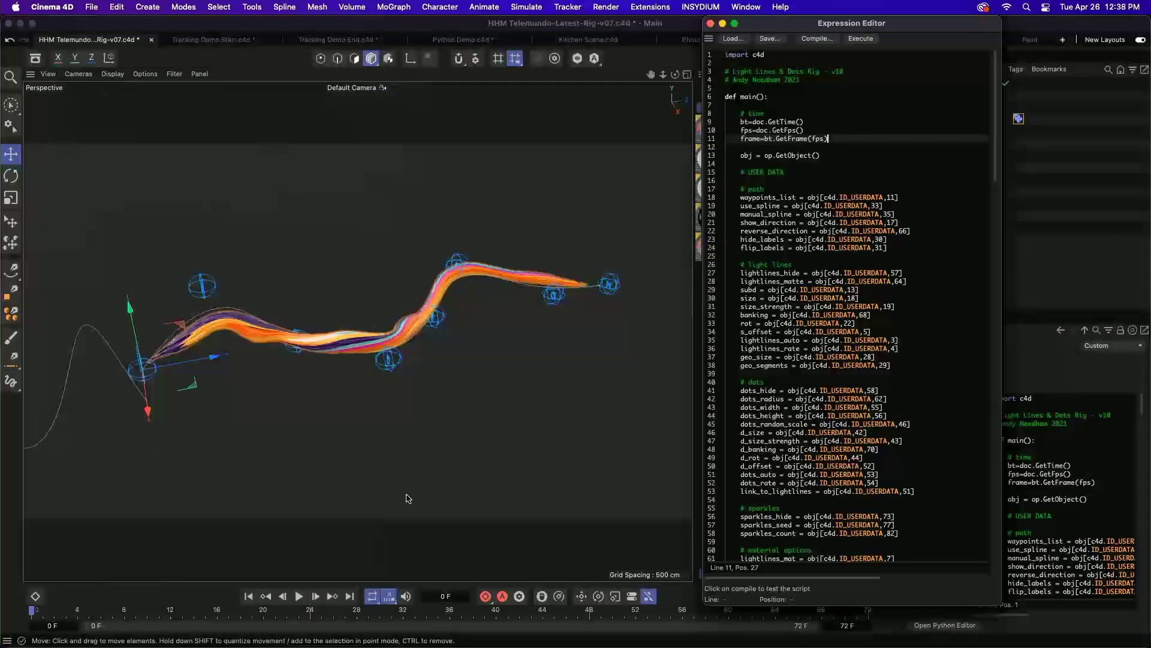
Play the animation and move the Expression Editor aside to uncover the object list and attributes.
click(295, 602)
click(294, 602)
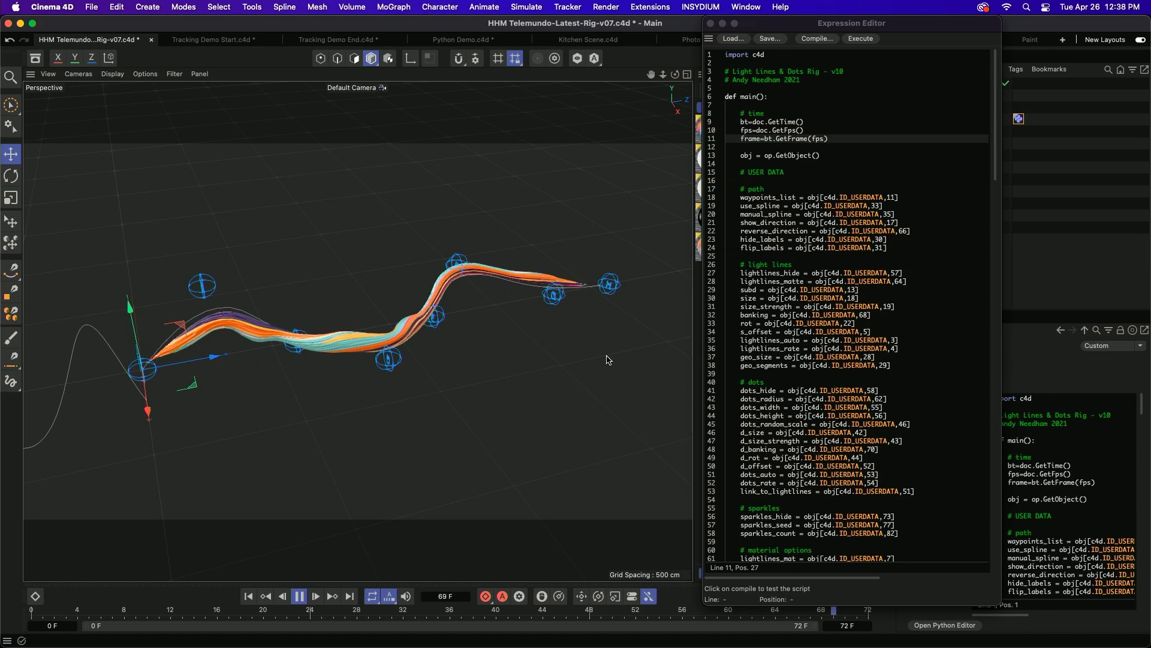
drag(774, 22, 584, 31)
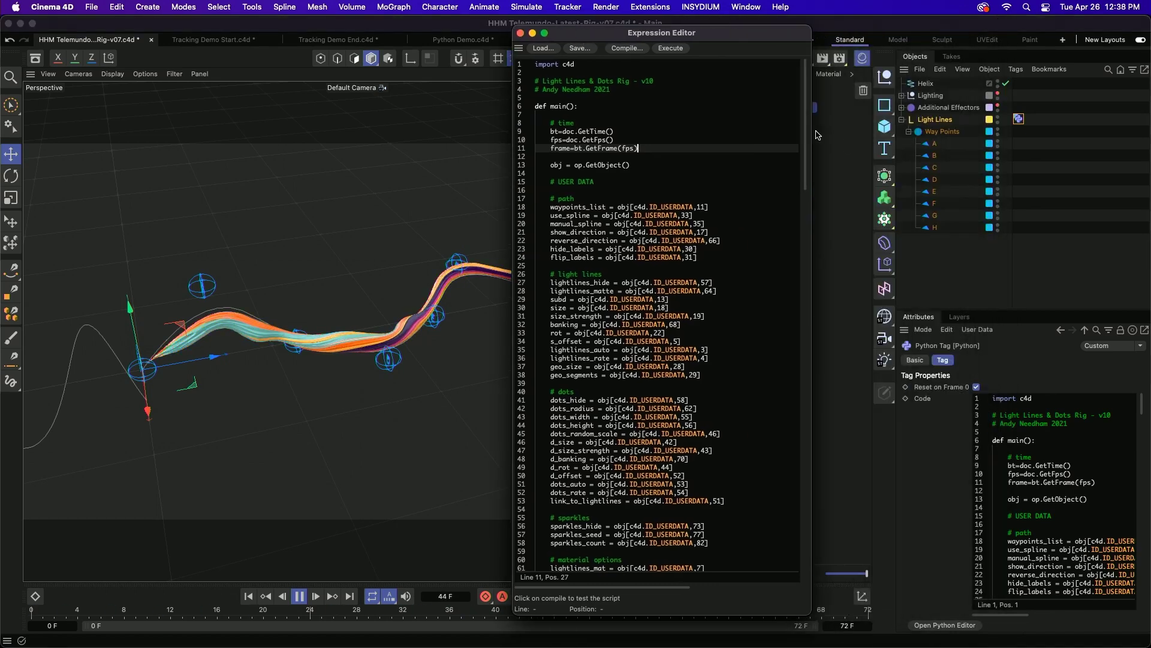
Set the Light Lines material's UV animation rate to -1.6 % and toggle Animate UVs off and back on.
click(939, 123)
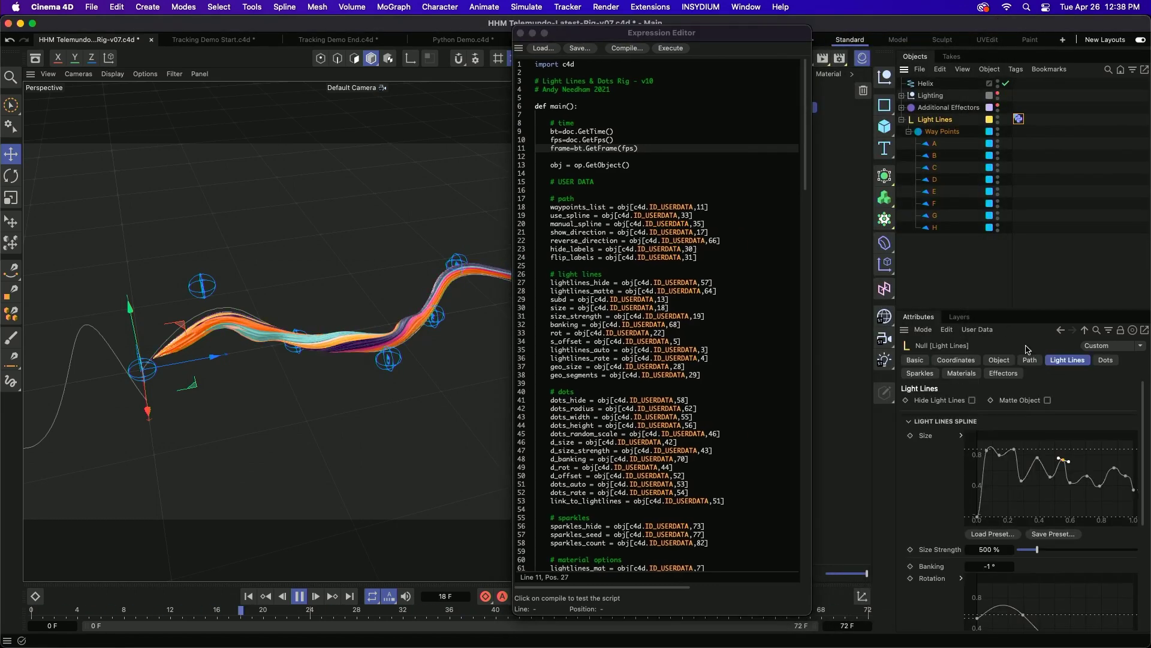
click(962, 374)
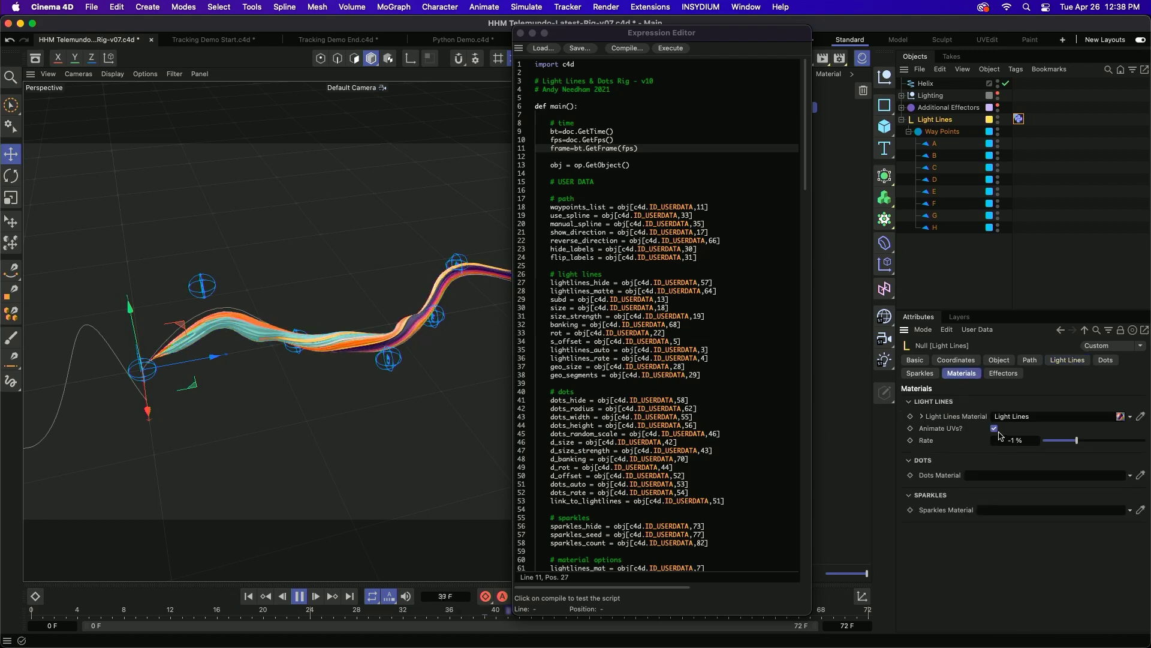
click(1061, 442)
drag(1060, 444, 1118, 441)
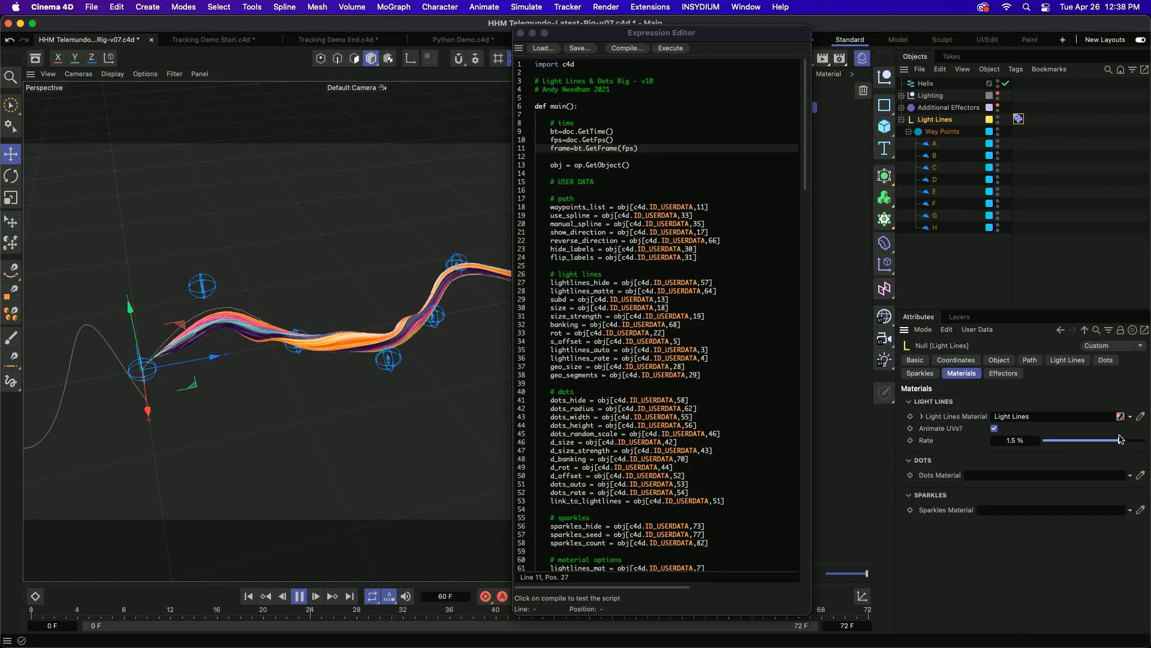
click(1067, 442)
click(994, 428)
click(995, 428)
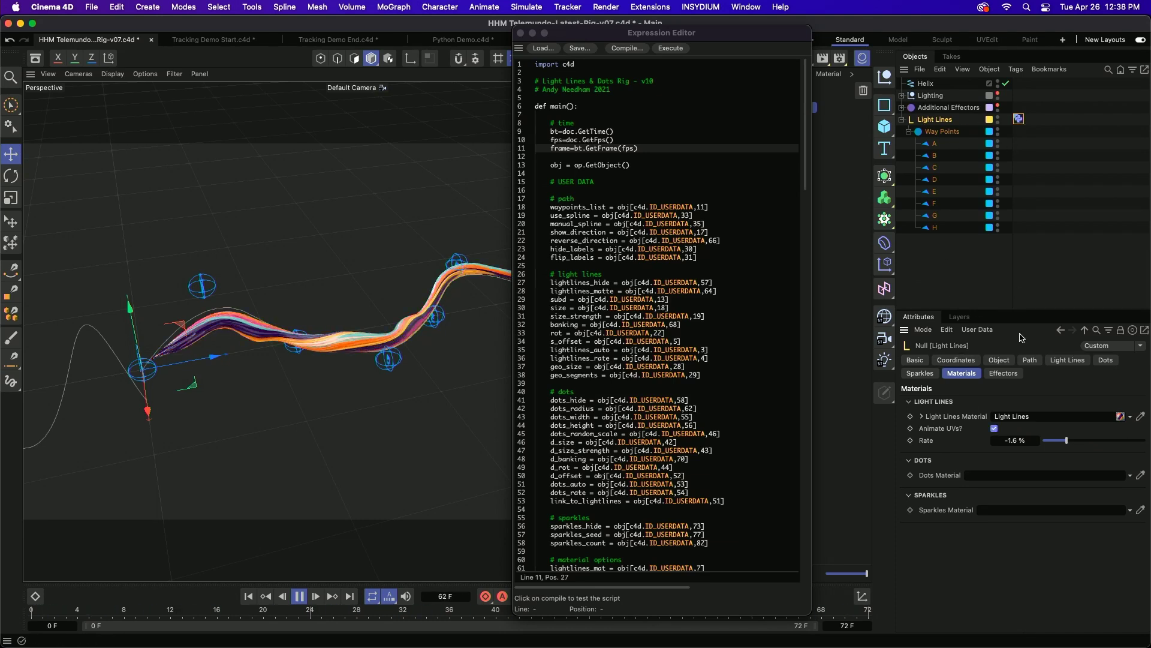
Set the Light Lines rig's offset along the spline to 3 % and enable automatic movement.
click(1029, 362)
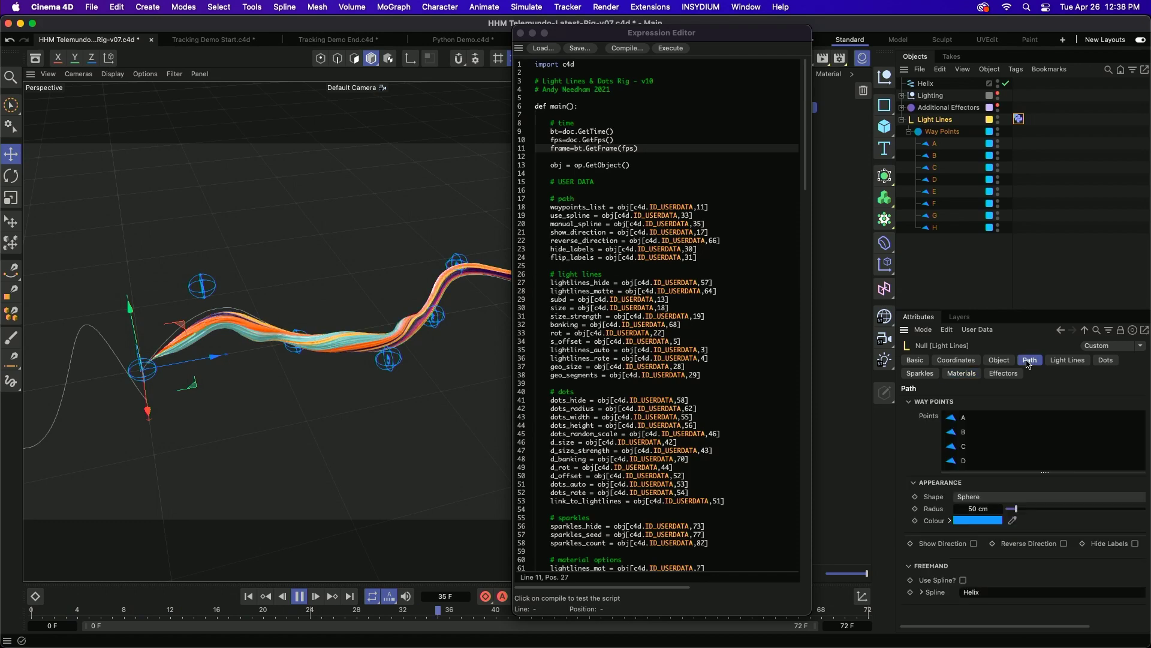
click(1067, 360)
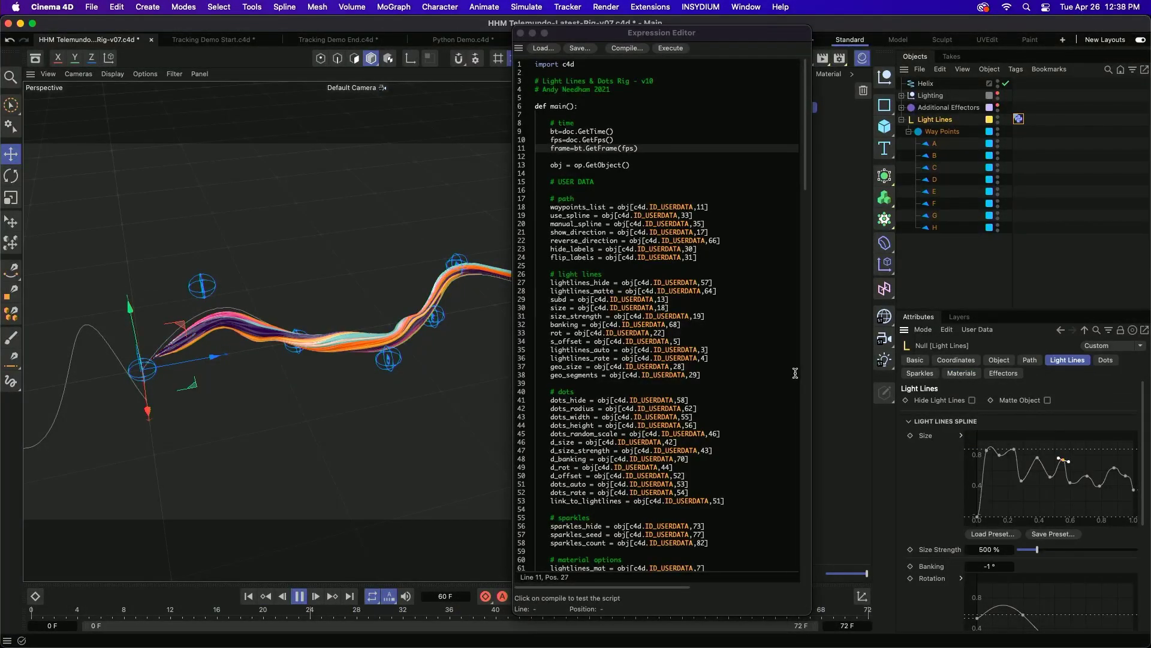
scroll(928, 489, down, 3)
scroll(928, 488, down, 2)
click(1057, 533)
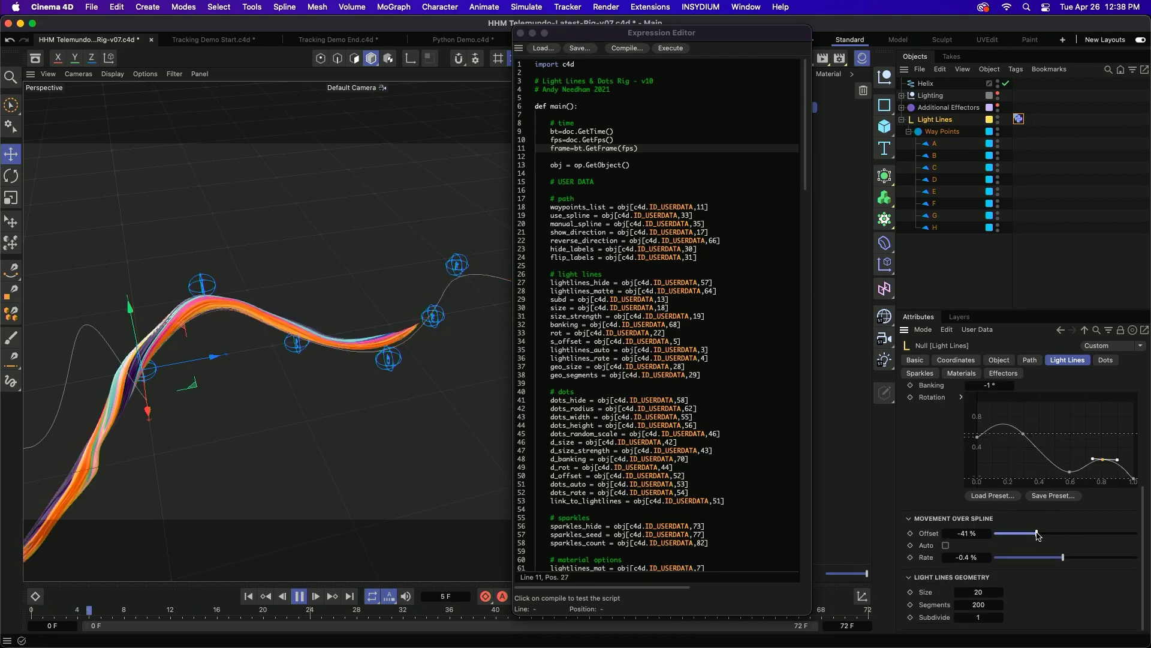
drag(1092, 531, 1068, 533)
click(946, 545)
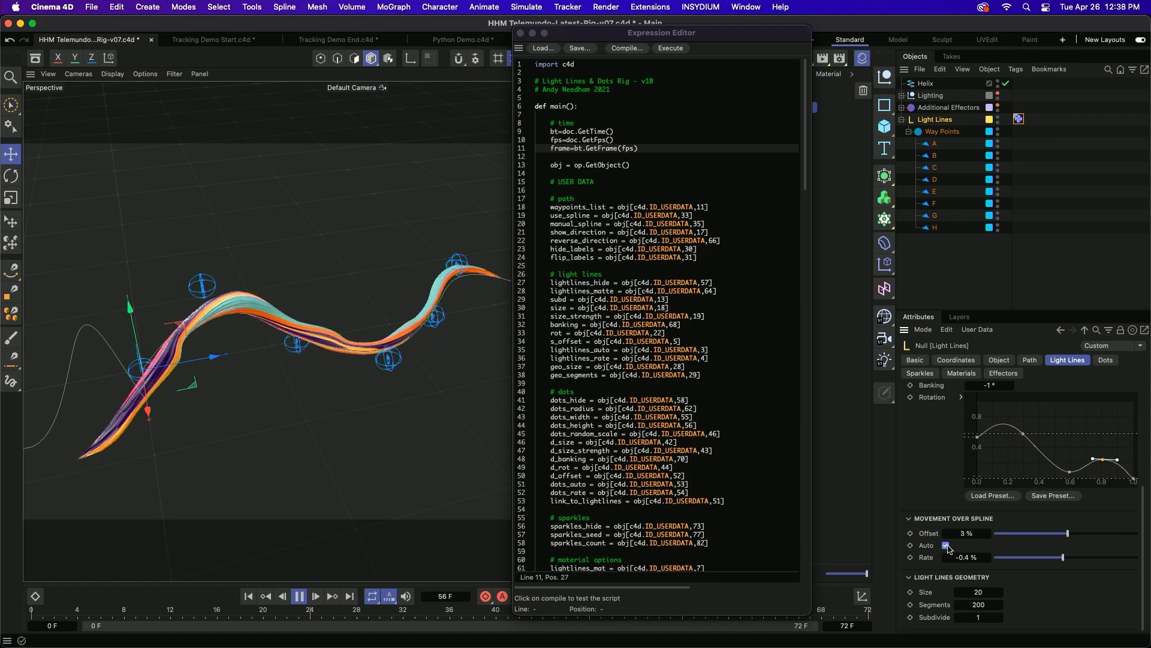
Set the Light Lines rig's automatic movement rate along the spline to -1.6 %.
drag(1063, 557, 1041, 559)
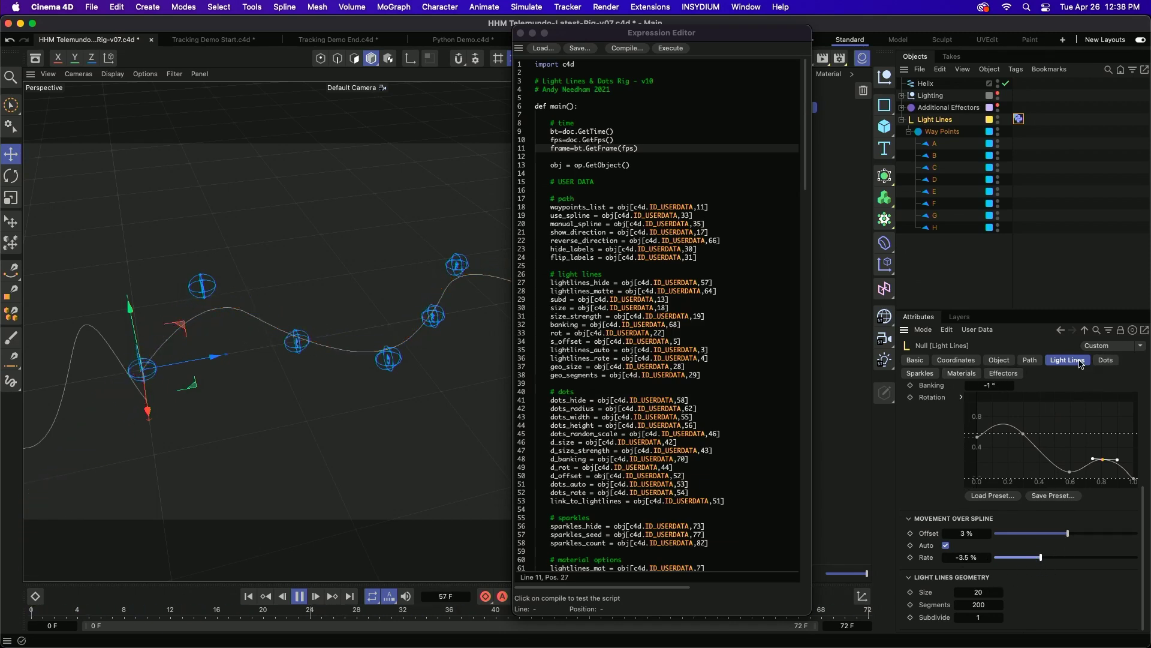
click(1054, 558)
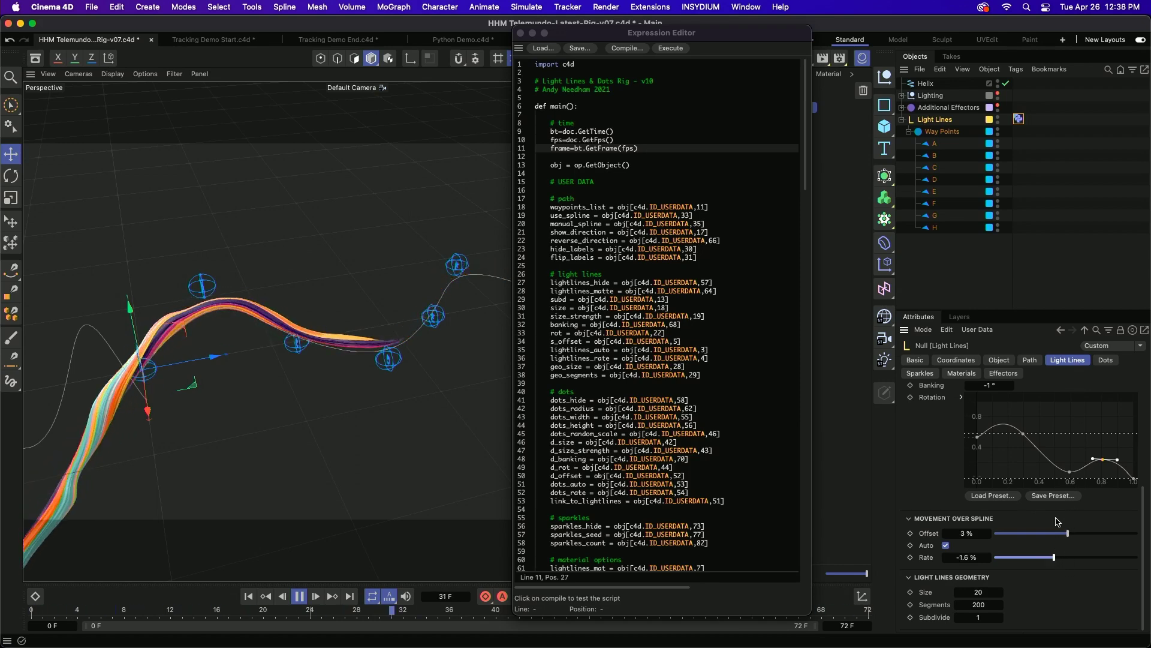
Examine the rig's Dots settings for the size curve, rotation, movement over spline and geometry, including the link to Light Lines.
click(1114, 361)
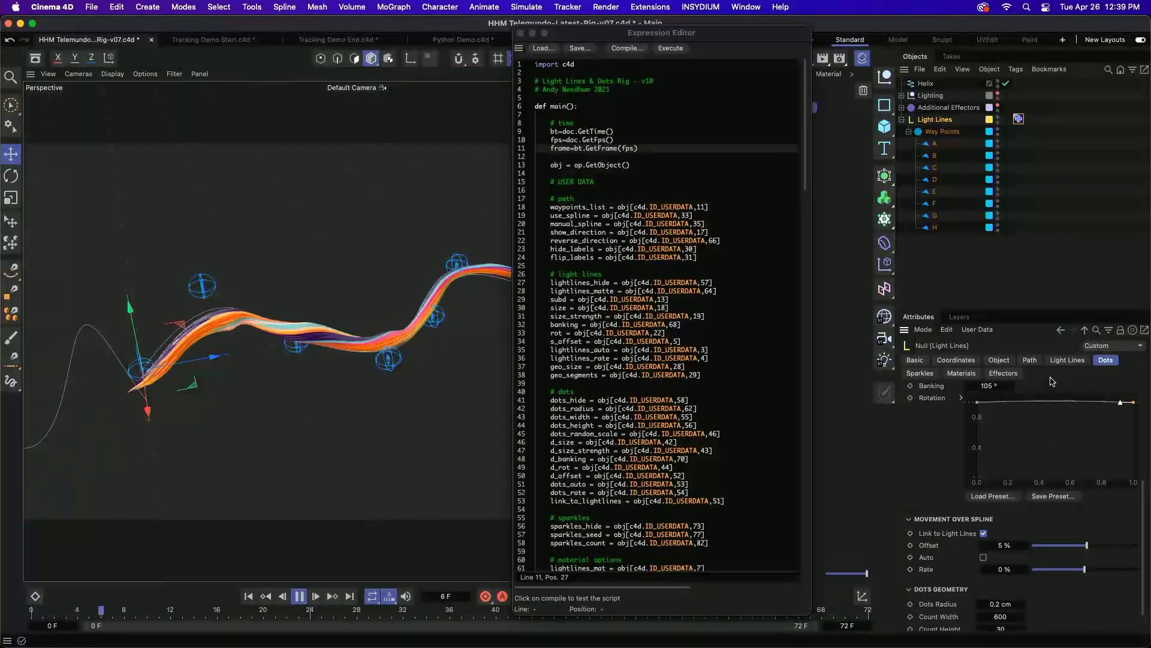
scroll(954, 418, down, 2)
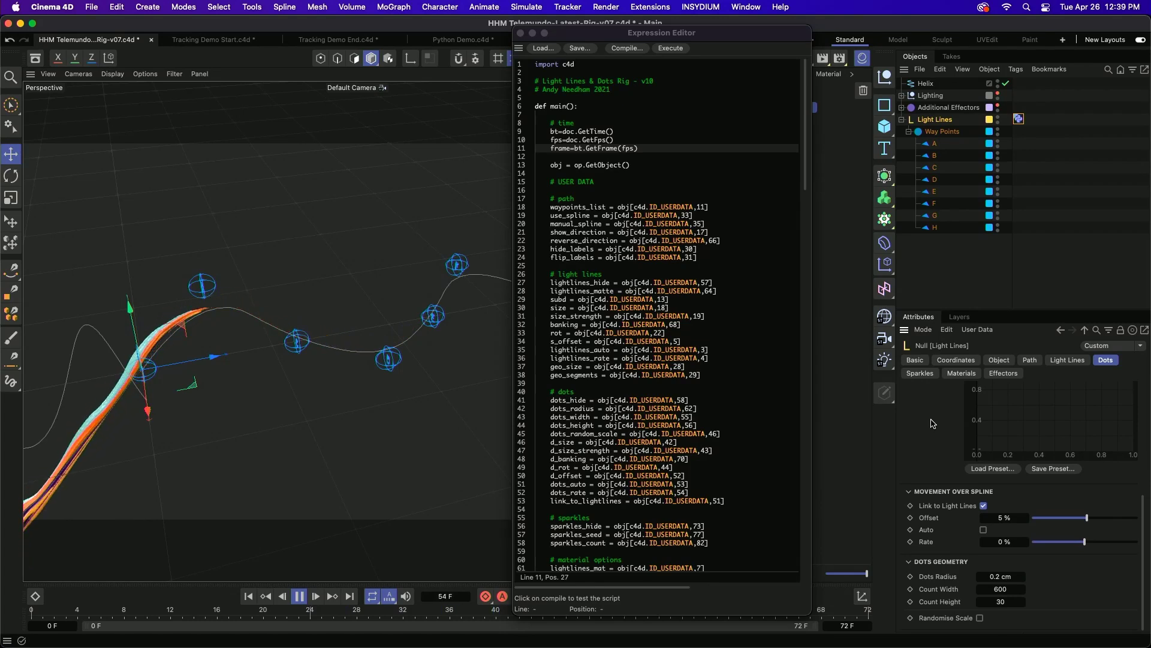
scroll(933, 423, up, 3)
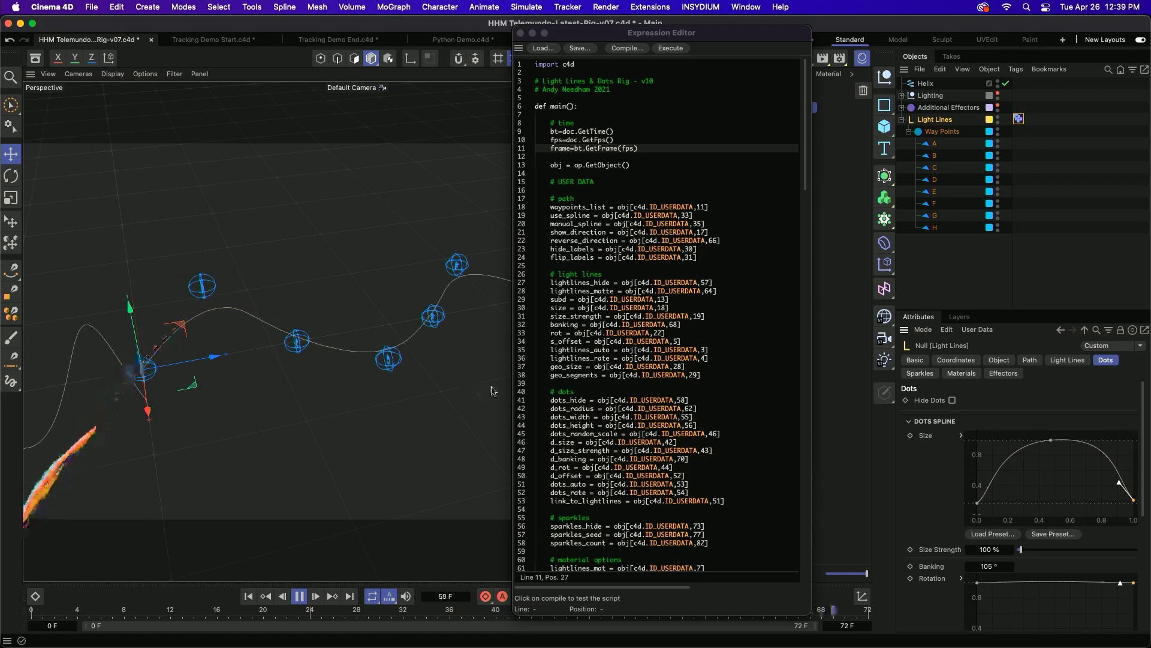
scroll(924, 478, down, 4)
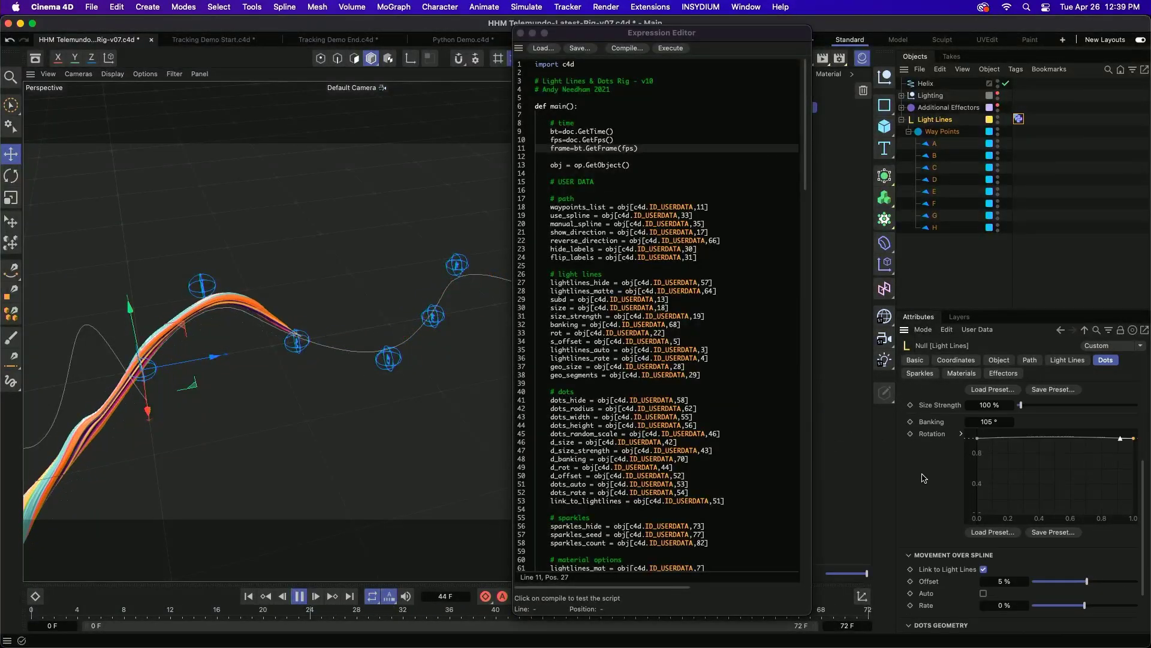
click(983, 569)
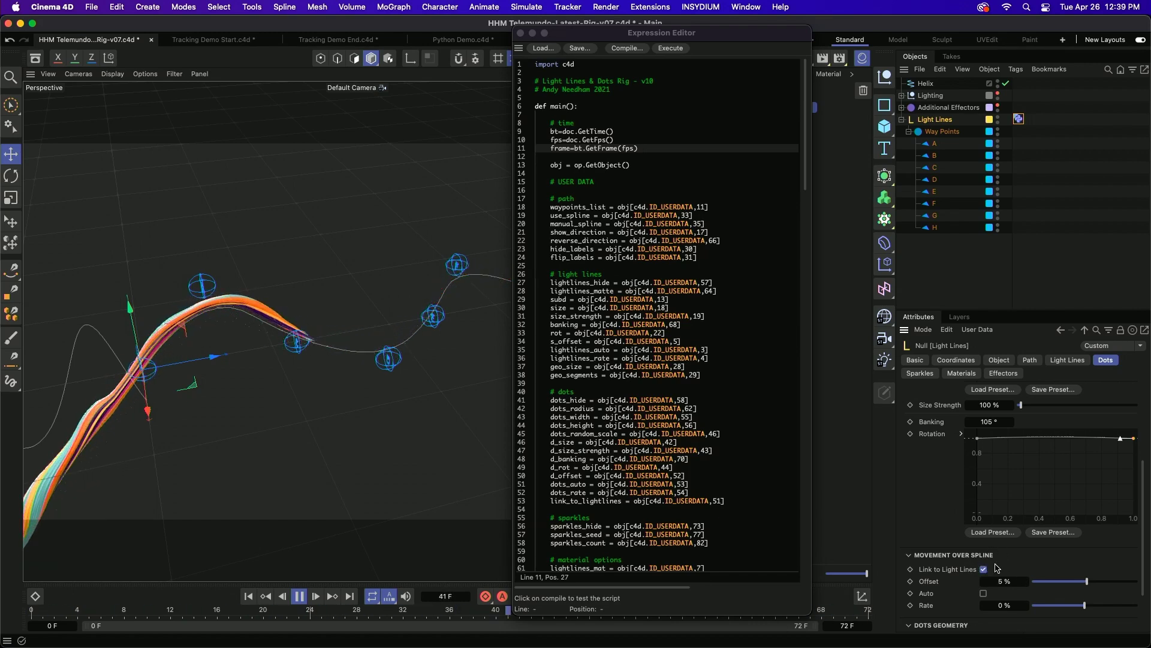
scroll(960, 474, up, 5)
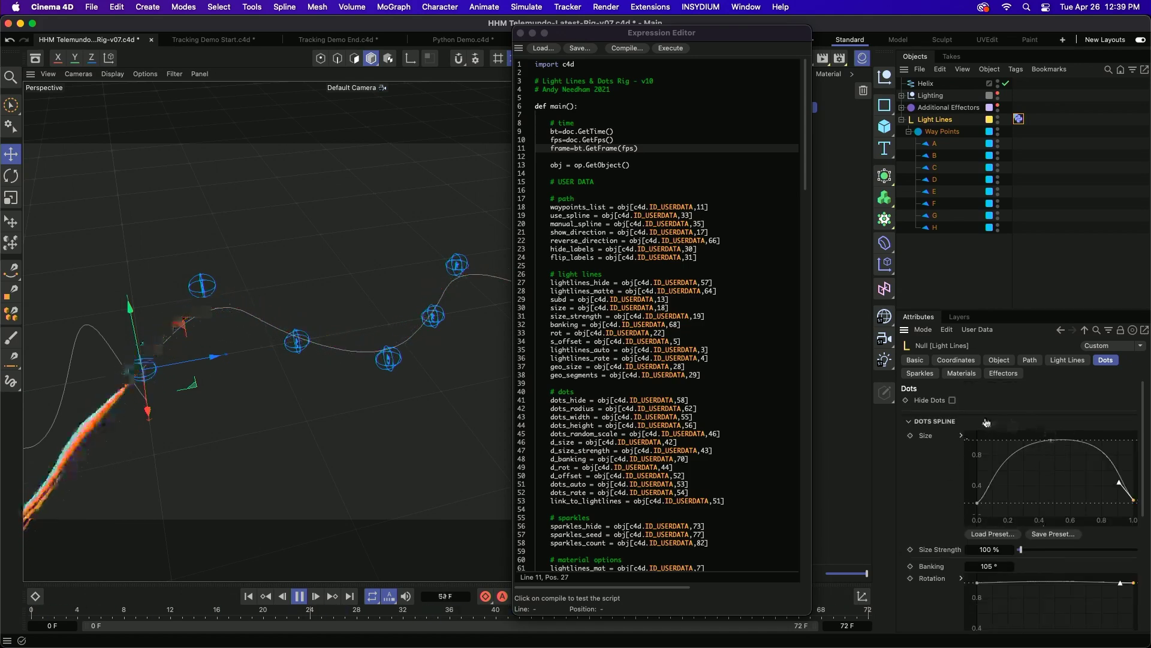
Stop playback, switch to the Tracking Demo Start.c4d project, and close the Expression Editor and Material Manager.
click(301, 602)
click(238, 46)
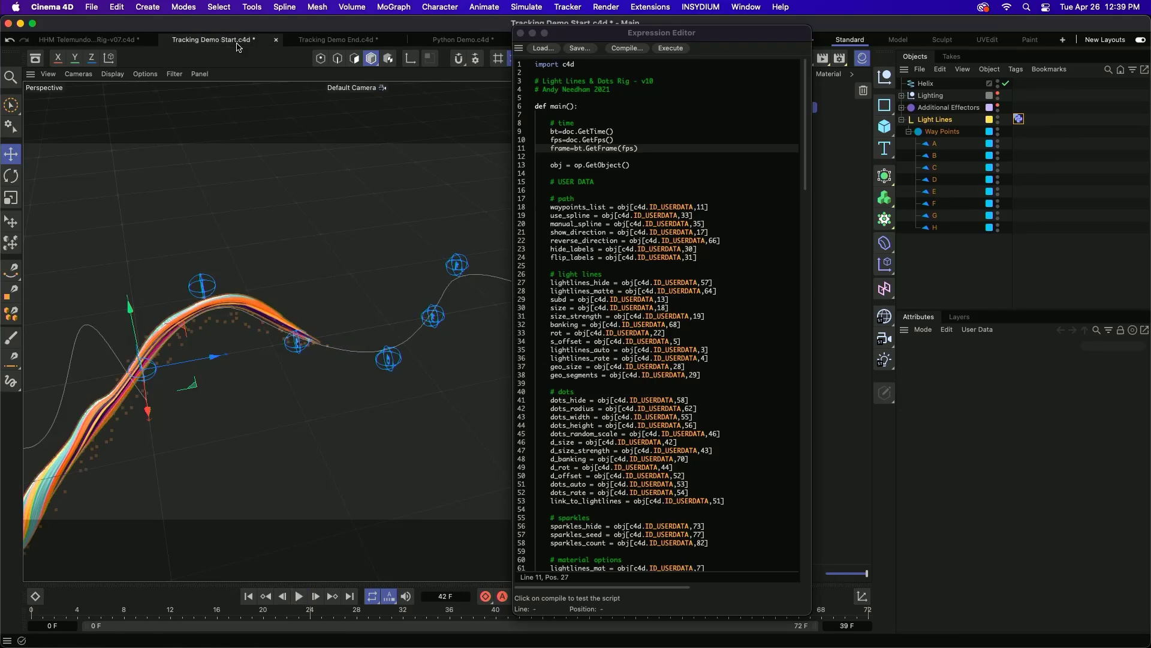
click(521, 34)
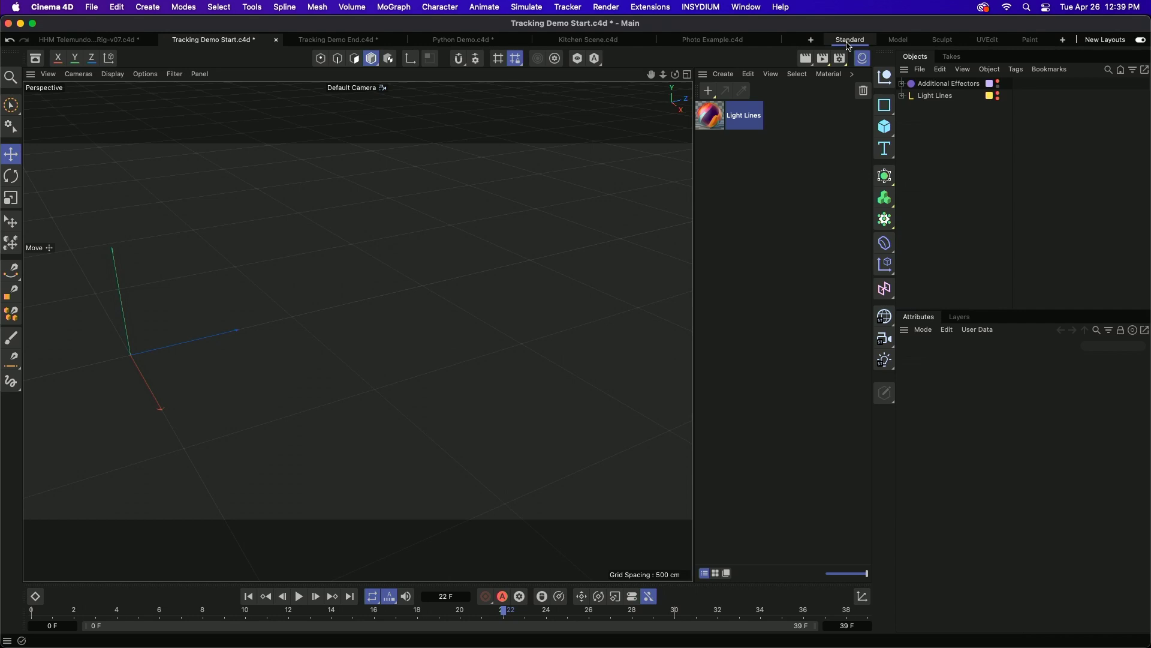
click(862, 59)
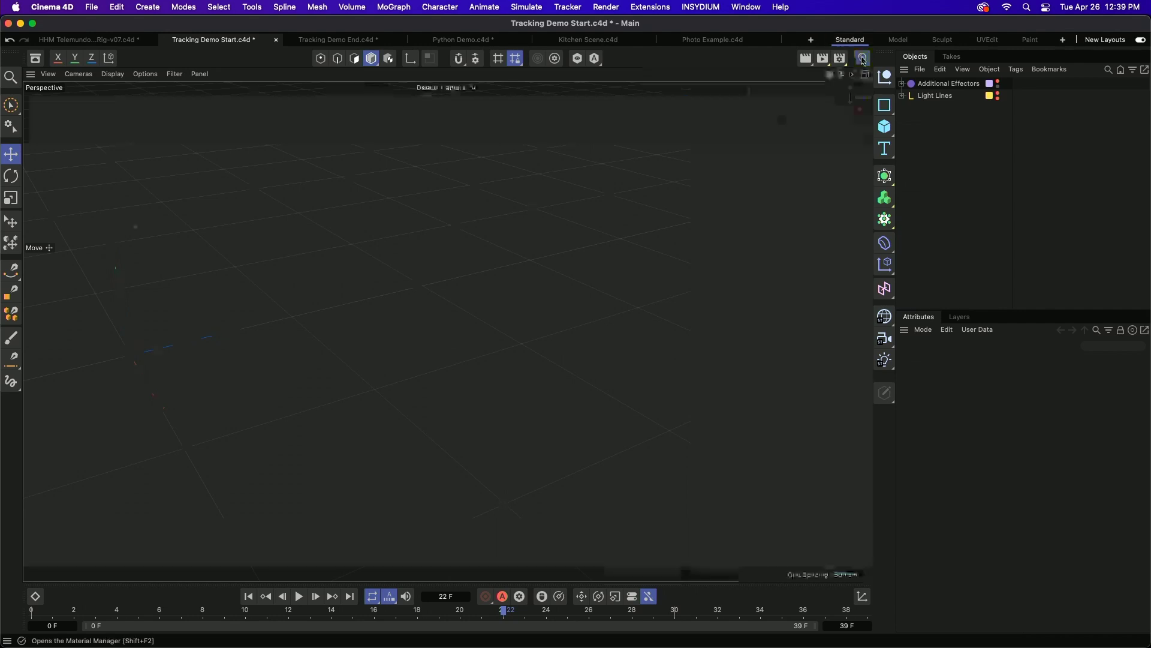
Change the interface to the Track layout.
click(750, 6)
mouse_move(813, 33)
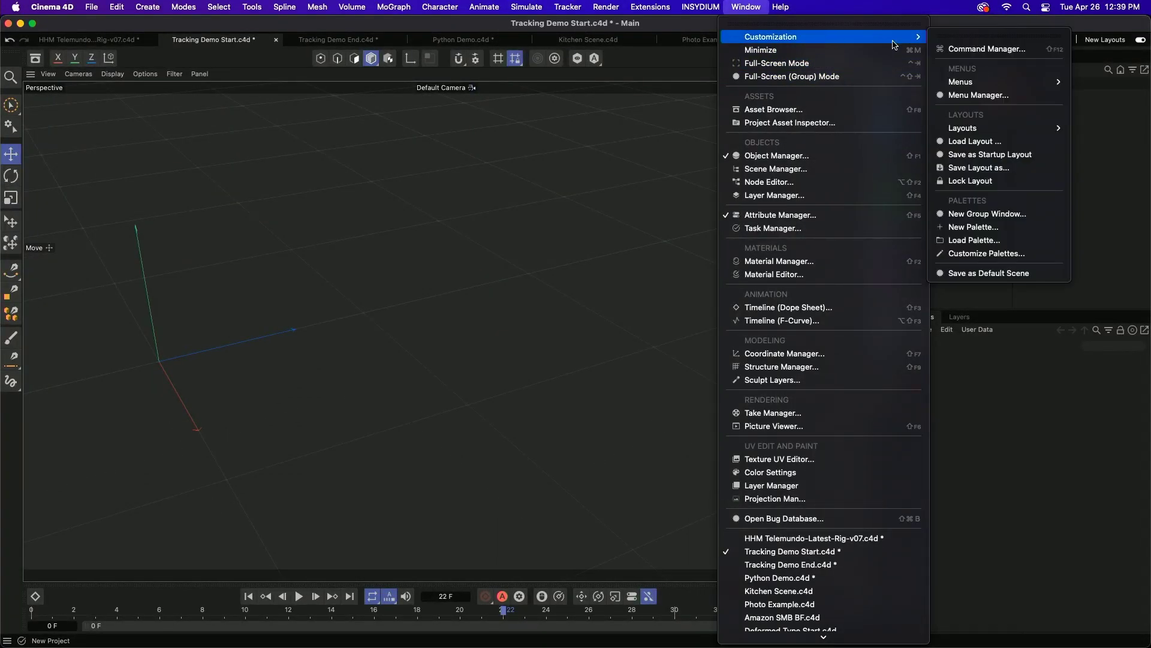
mouse_move(1013, 128)
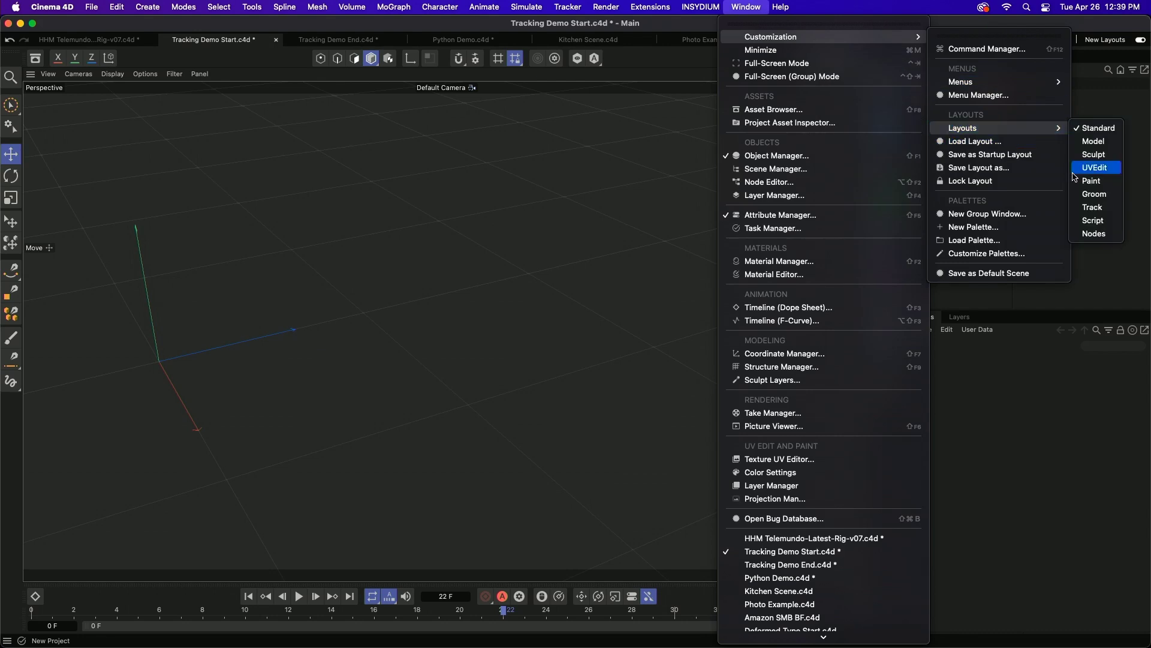
click(1093, 207)
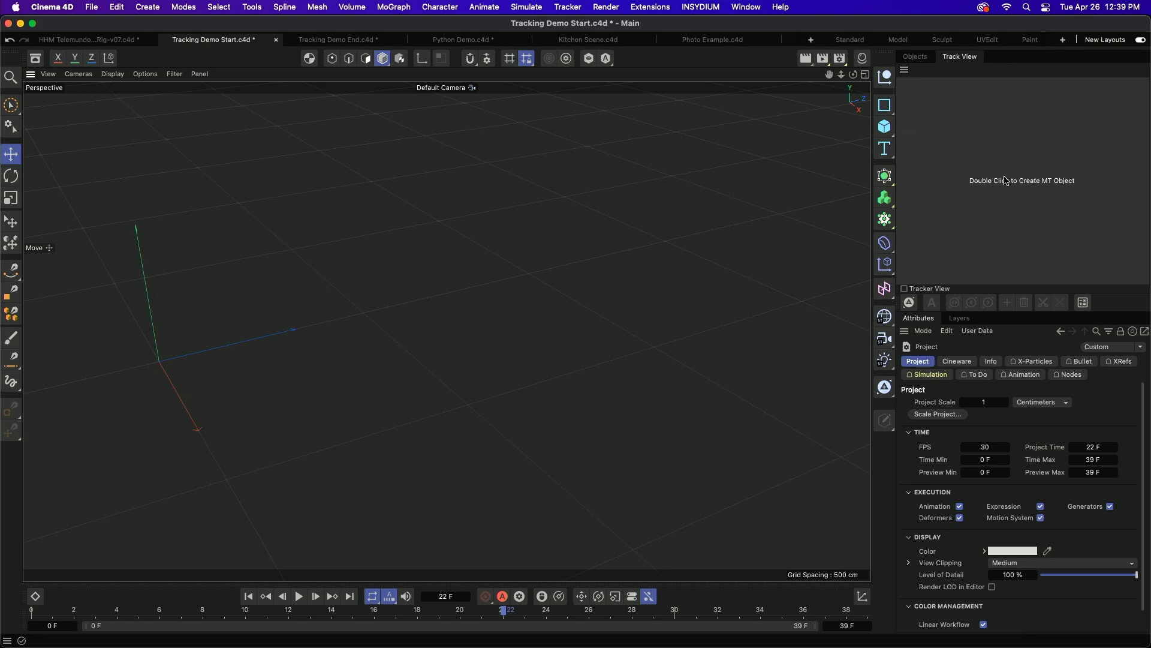
Create a Motion Tracker object and load the image sequence starting at sc010_0150_00000.jpg from the tex/sc010_0150 folder as its footage.
double_click(1007, 181)
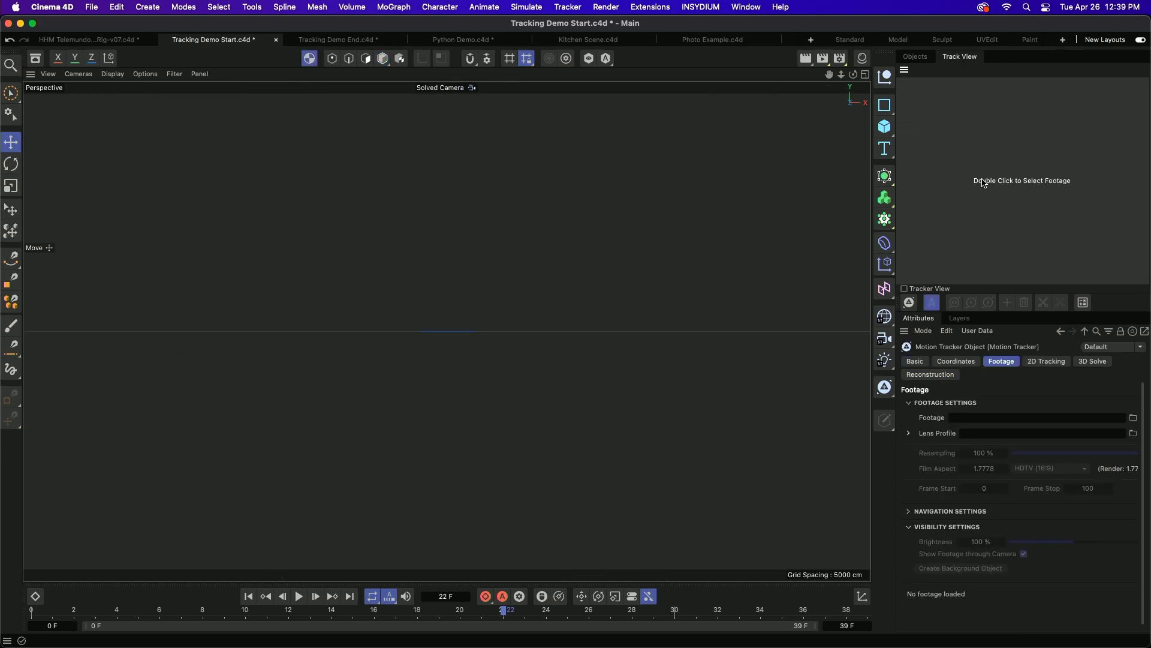
double_click(982, 182)
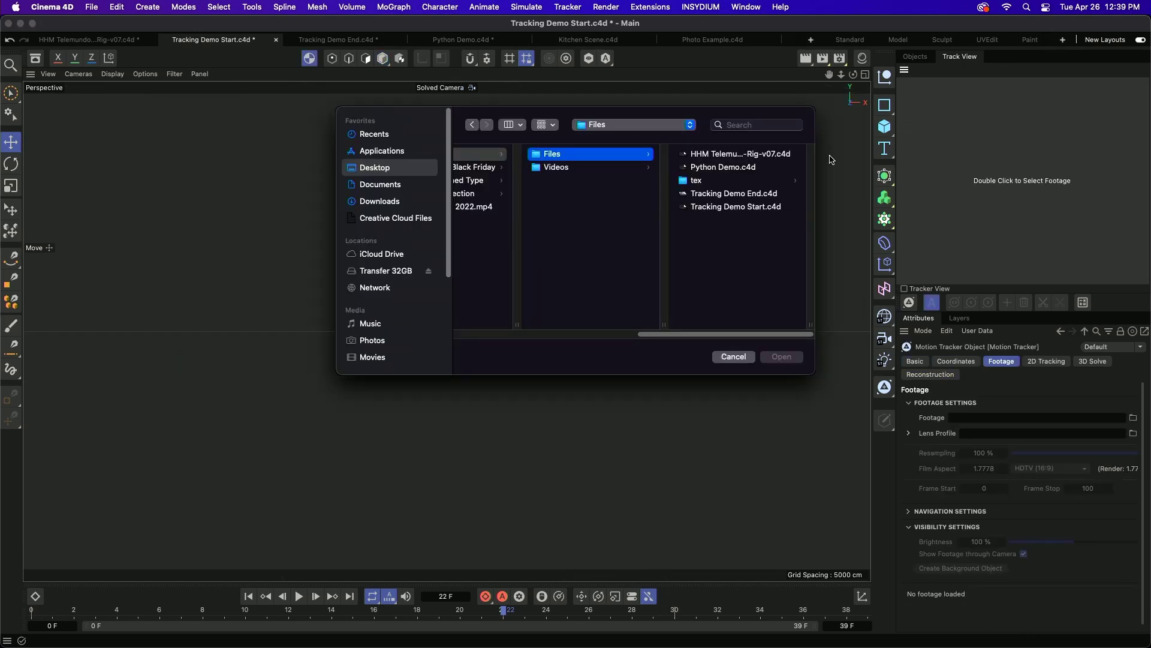
click(732, 180)
click(749, 193)
click(754, 155)
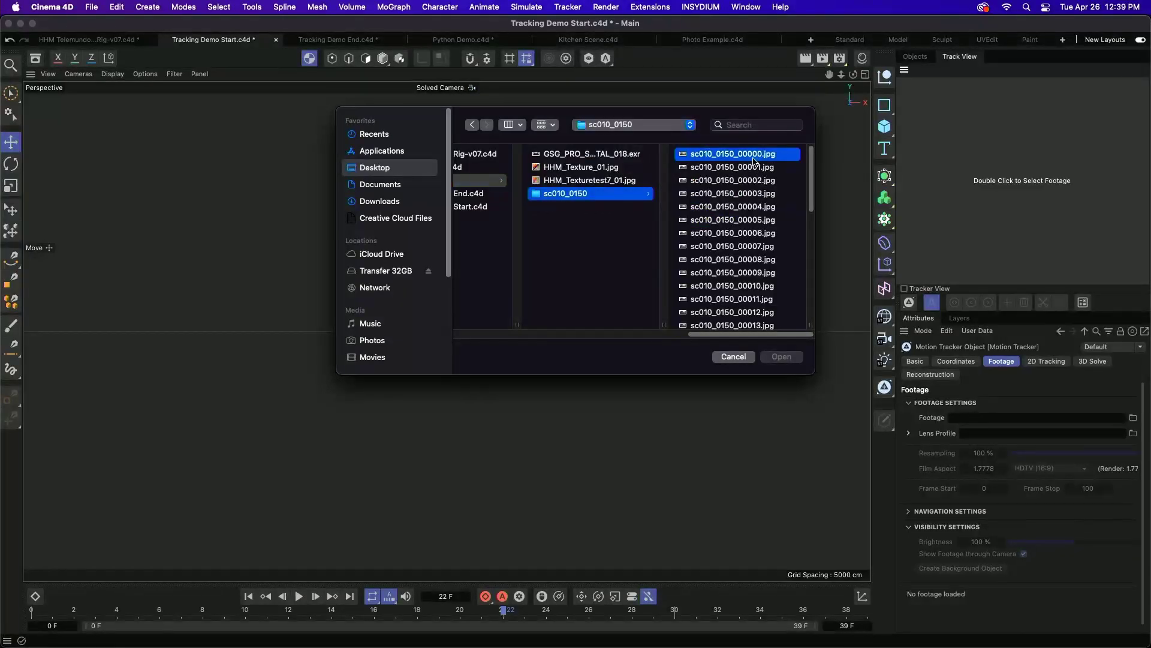
click(795, 356)
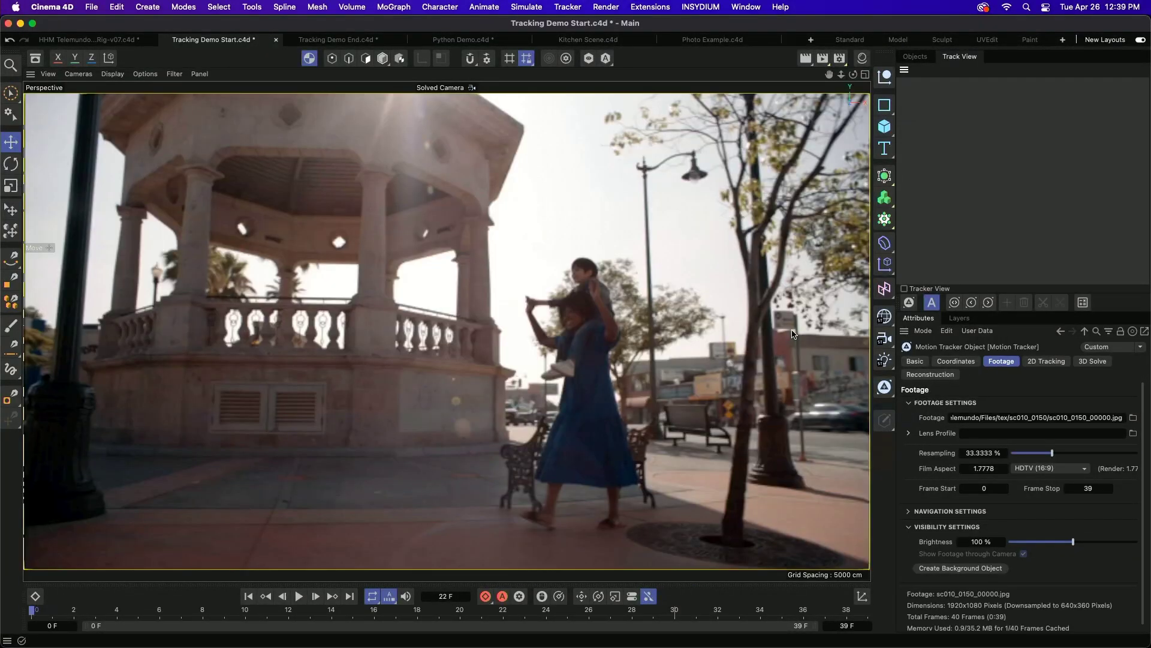
Set the footage resampling to 100 %, and play the clip to cache it before returning to the first frame.
drag(1053, 453, 1136, 453)
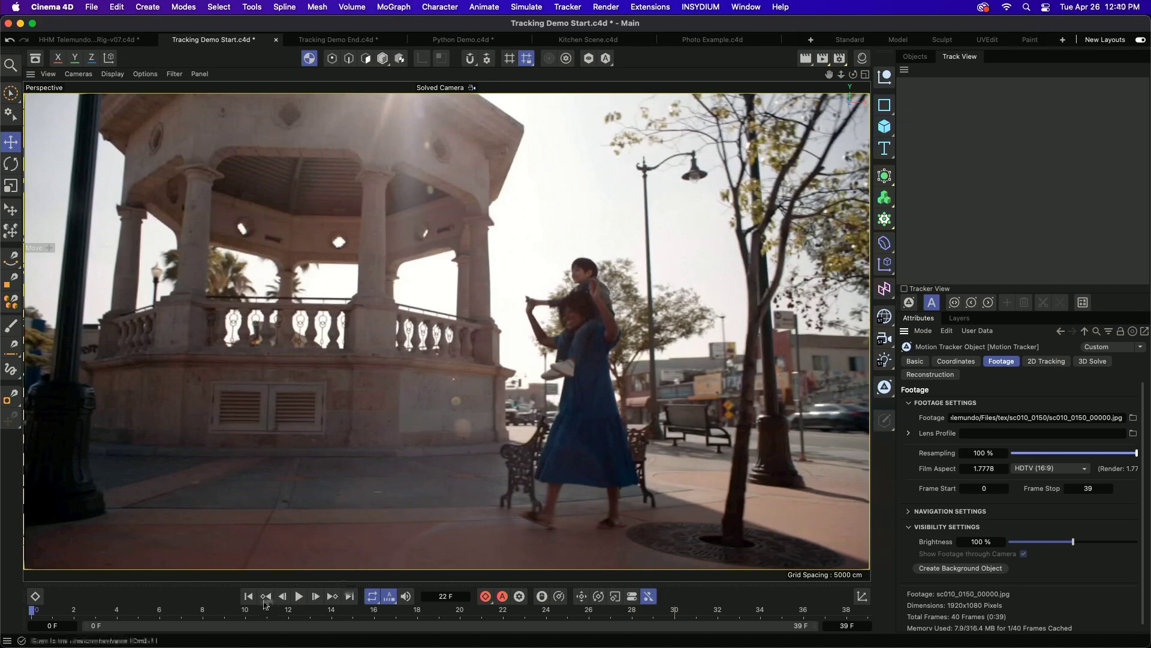
click(298, 602)
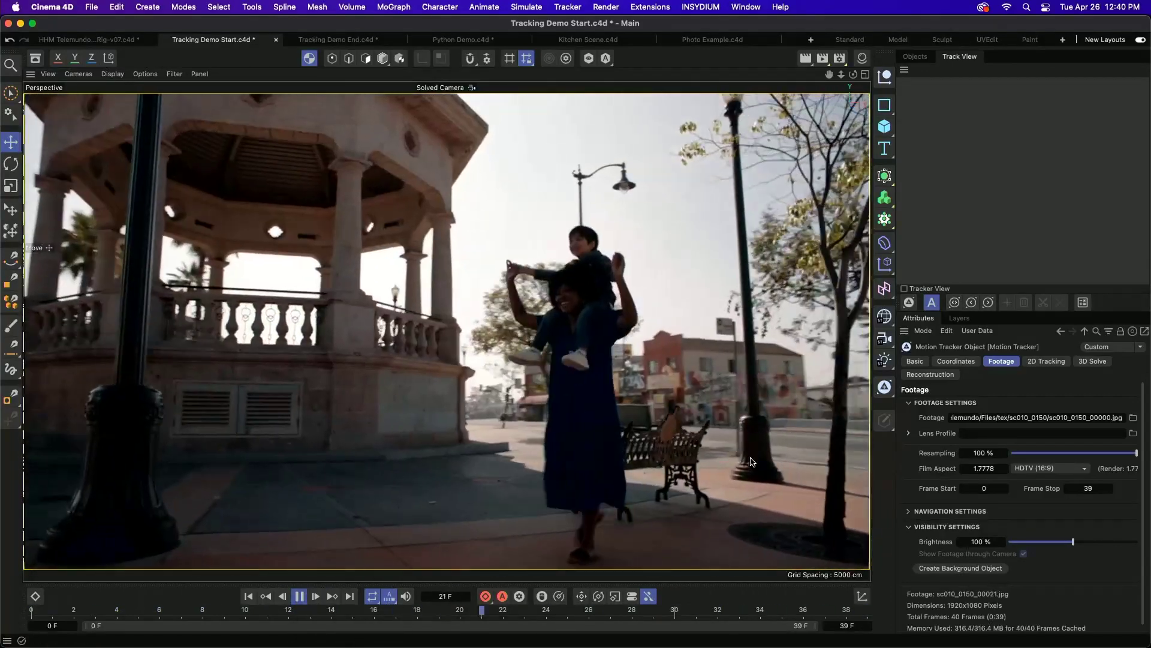
click(298, 596)
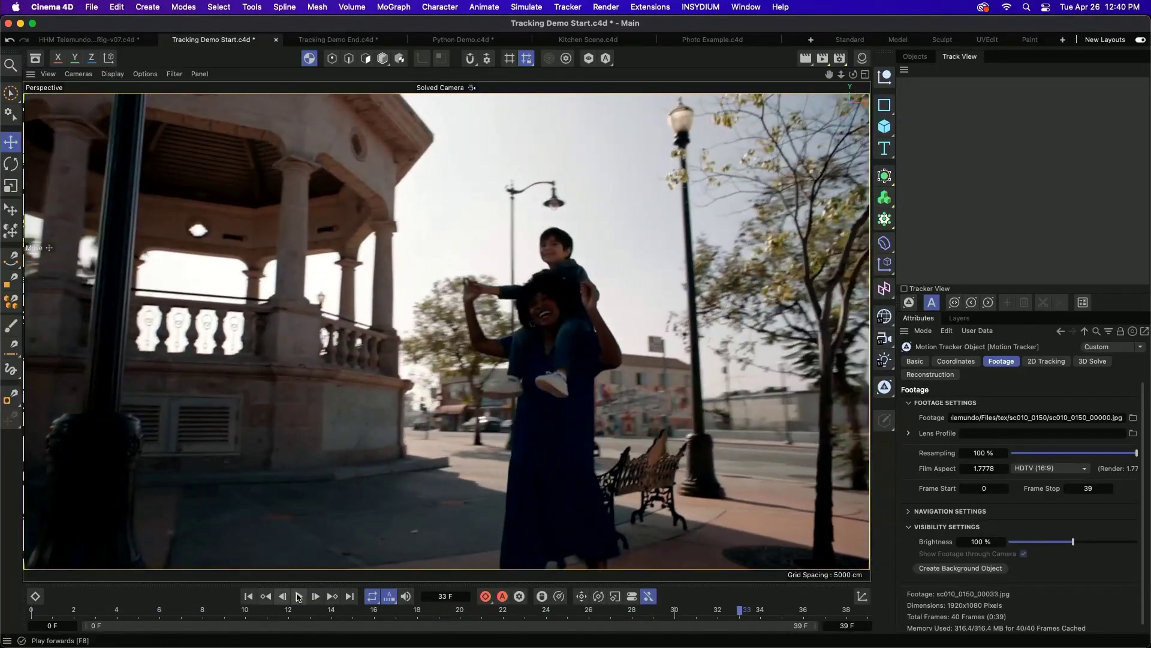
click(298, 596)
click(298, 596)
click(249, 596)
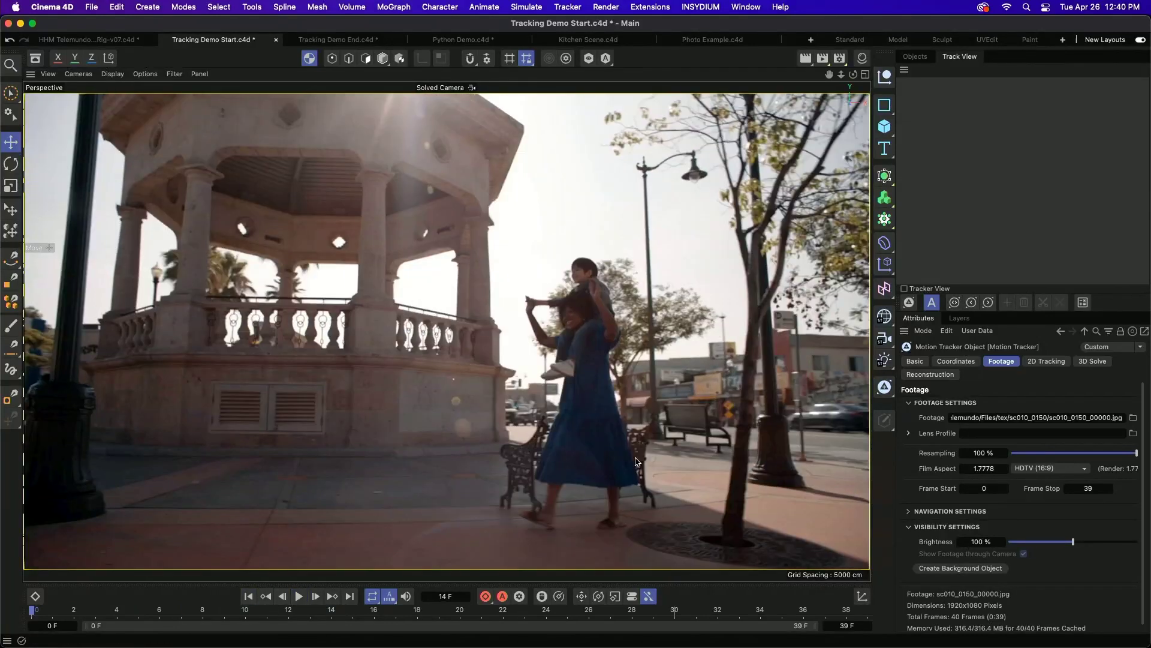
Create automatic 2D tracks, auto-track the footage in both directions, and scrub to frame 17 to check the track points.
click(1046, 362)
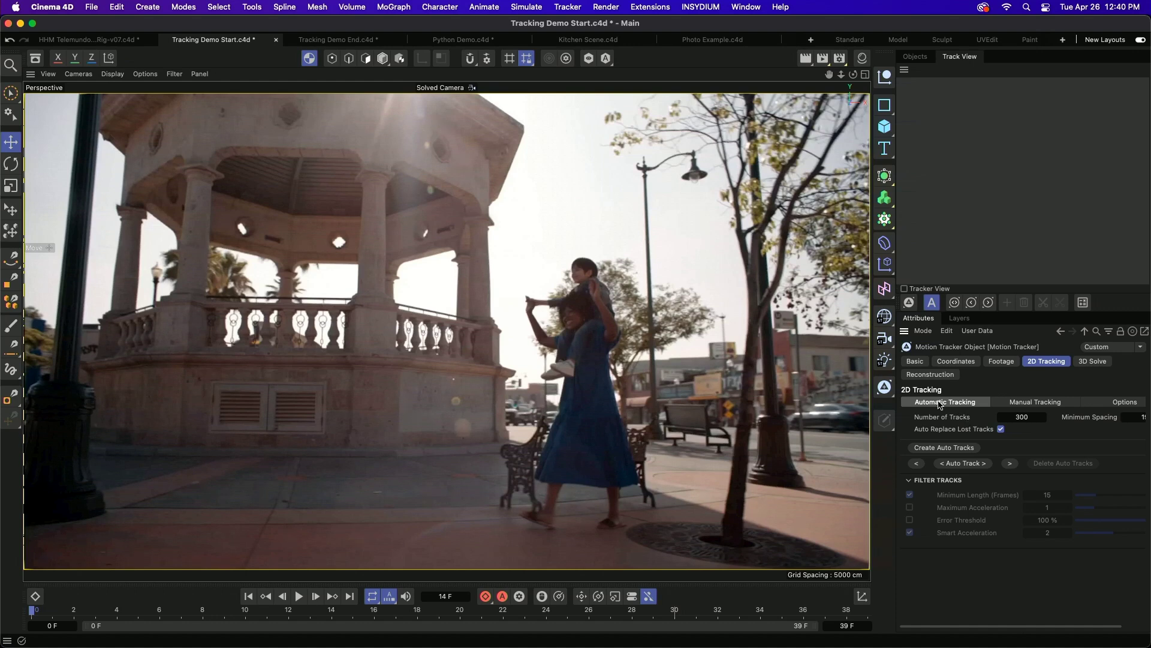
click(957, 448)
click(963, 463)
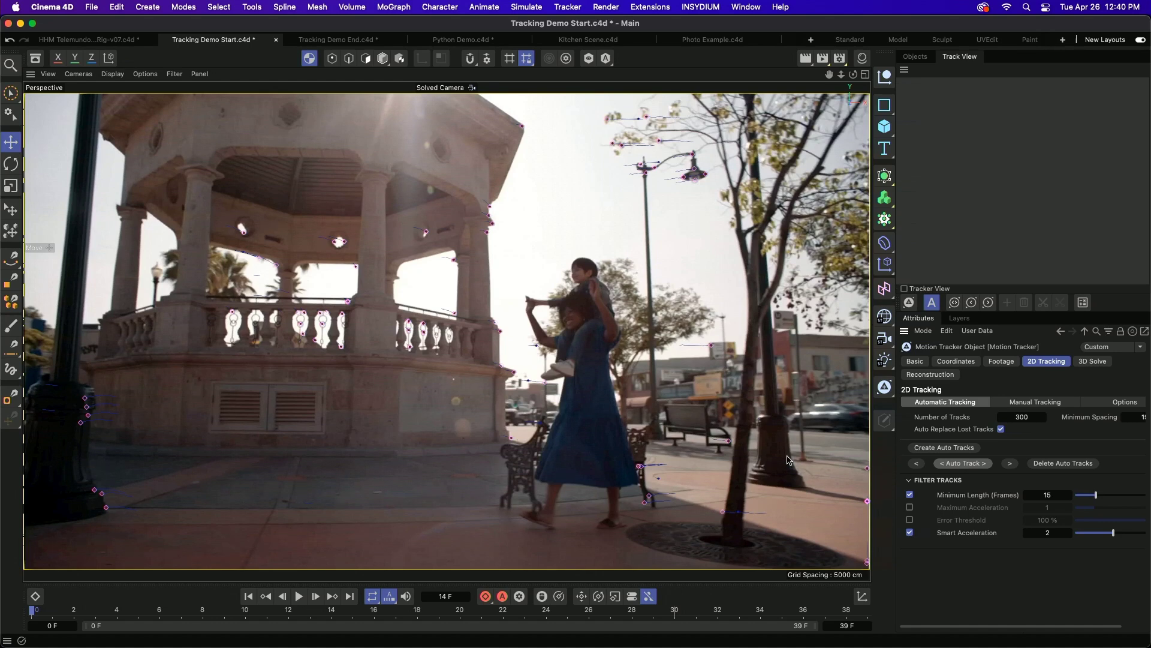
drag(240, 615, 407, 611)
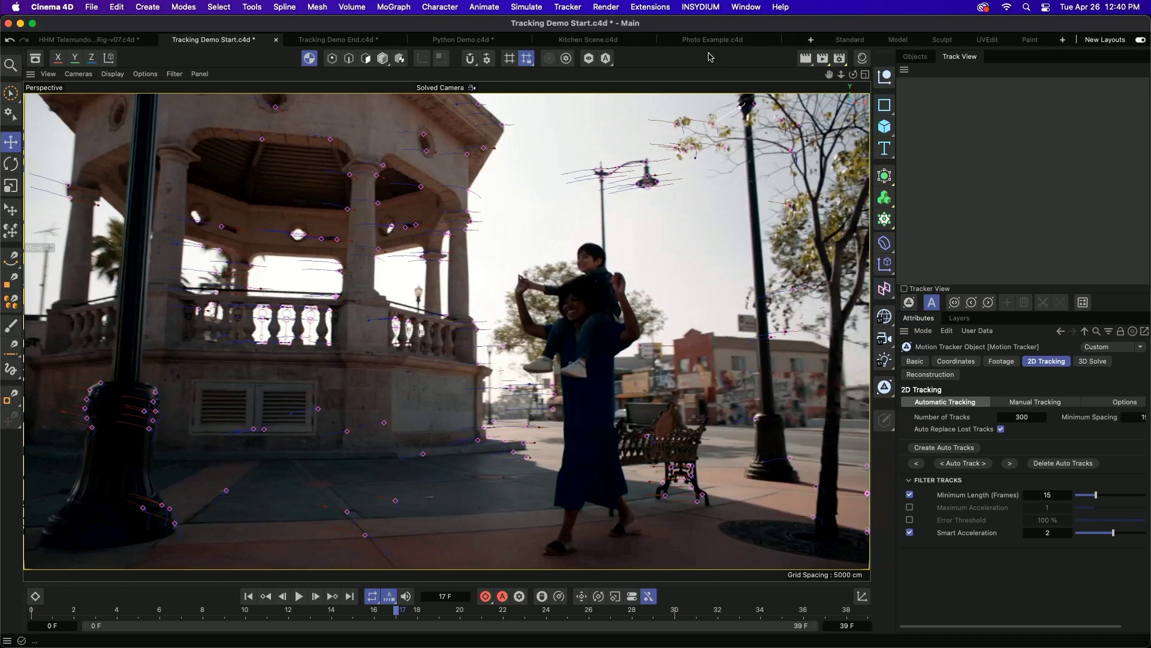
Open the Motion Tracker Graph View and enlarge its window to show more of the tracks.
click(744, 6)
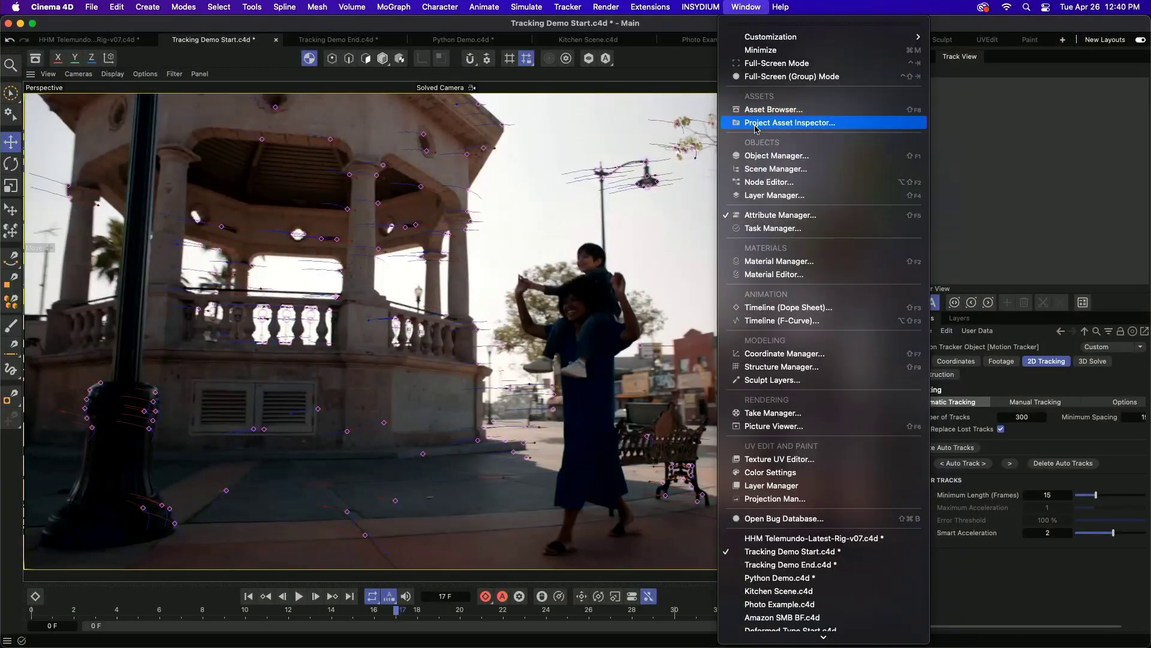
mouse_move(571, 5)
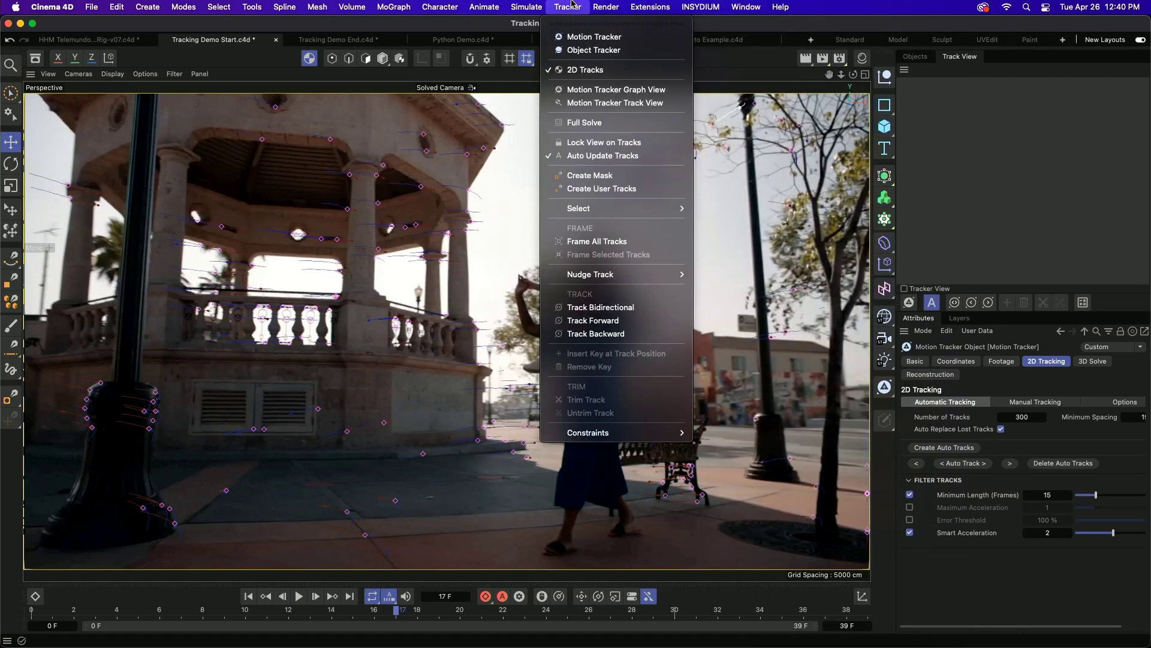
click(631, 94)
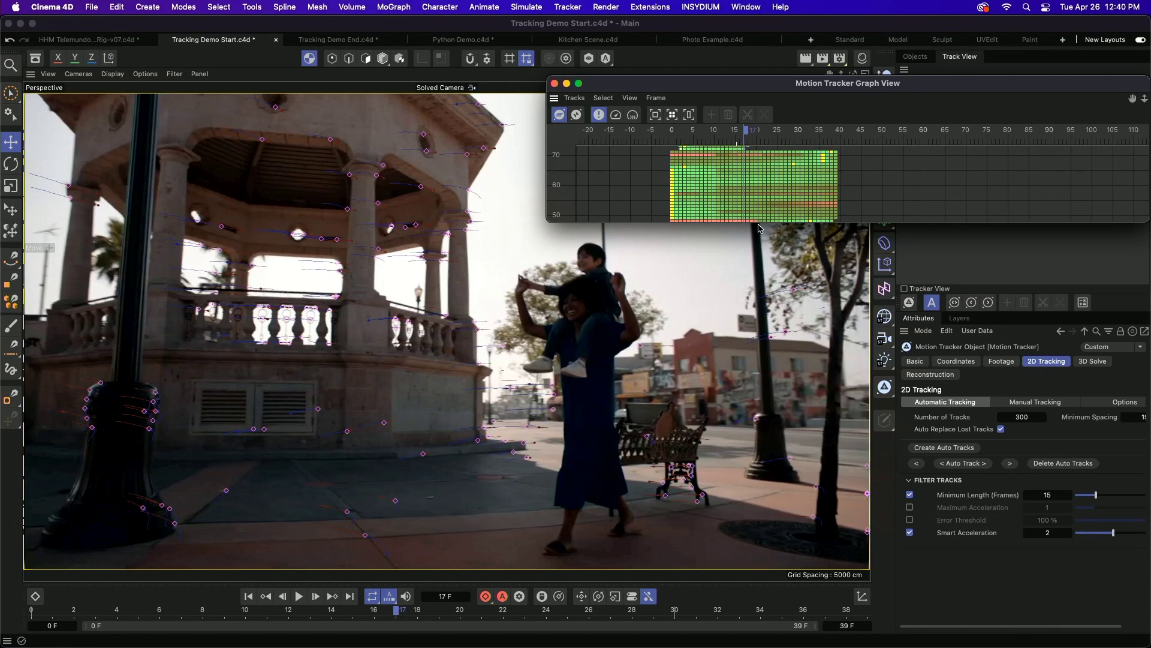
drag(759, 224, 760, 577)
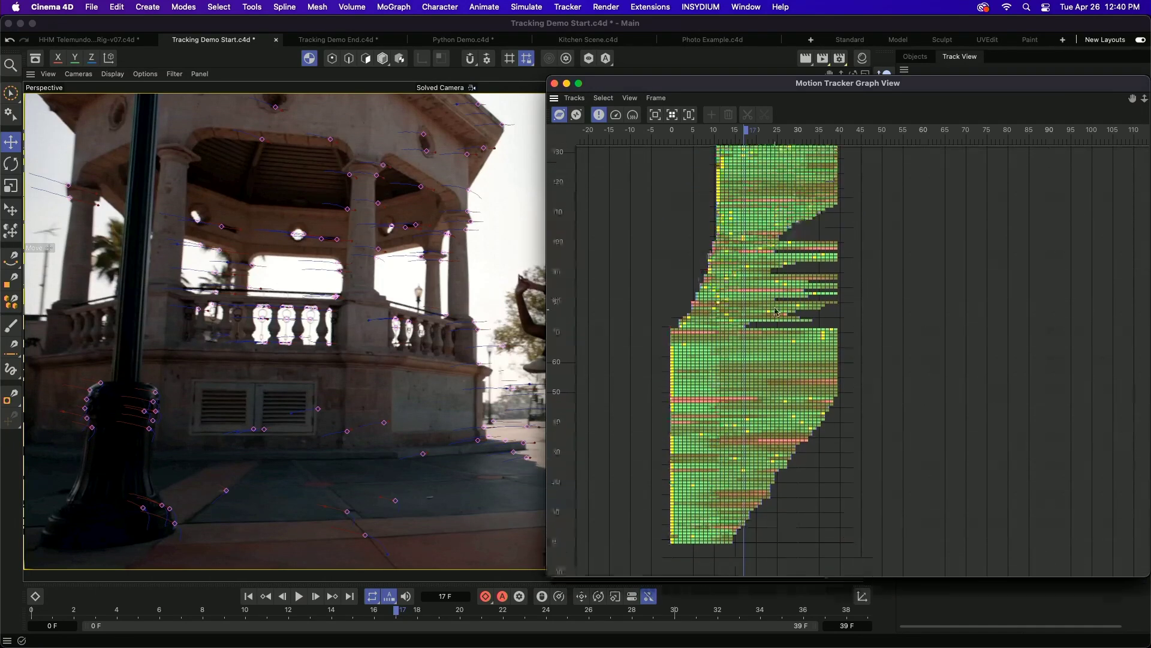
Select the red-marked track just below row 50, move the graph view off the tracking settings, and compare its track-list and curve displays.
scroll(752, 306, up, 3)
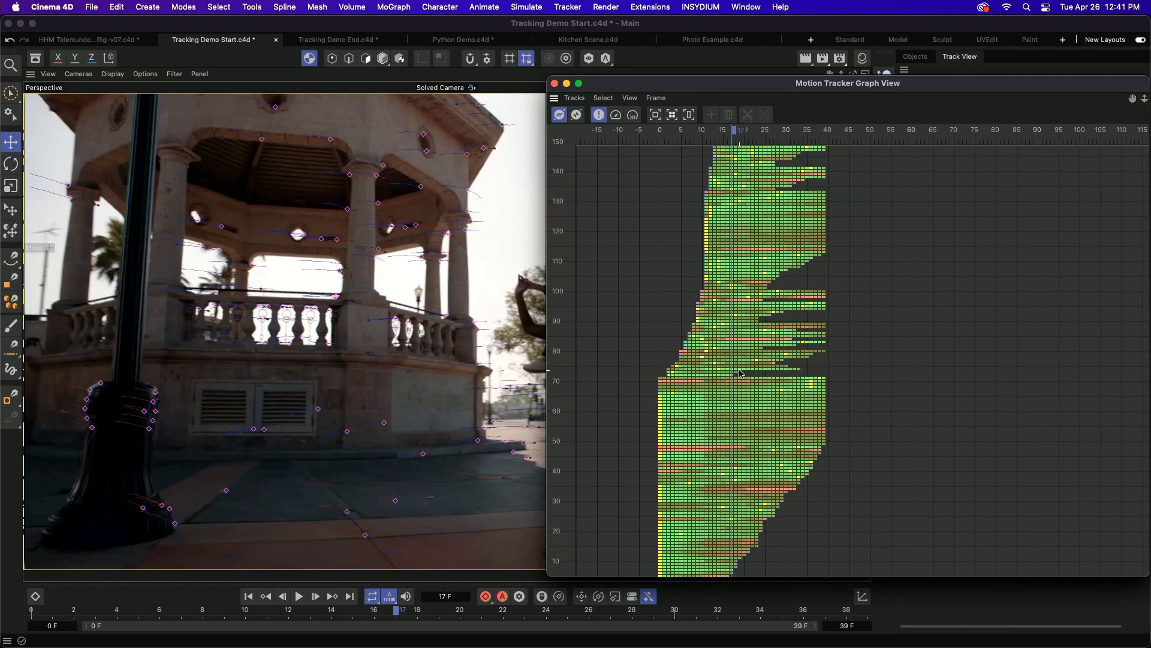
click(702, 449)
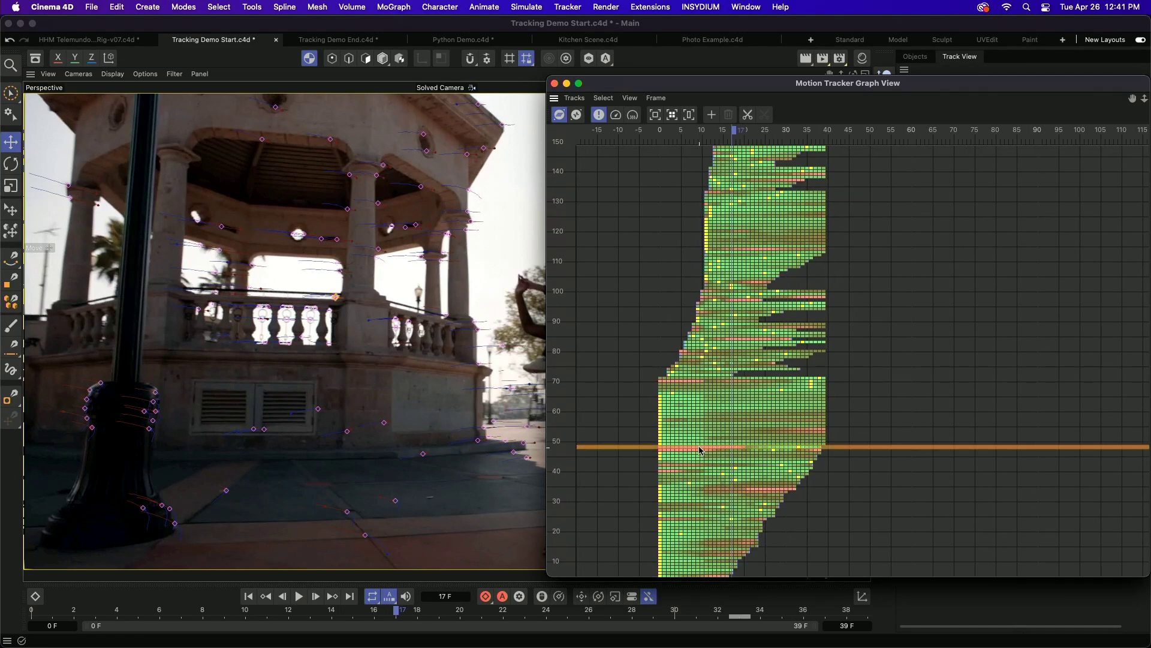
drag(823, 89, 442, 88)
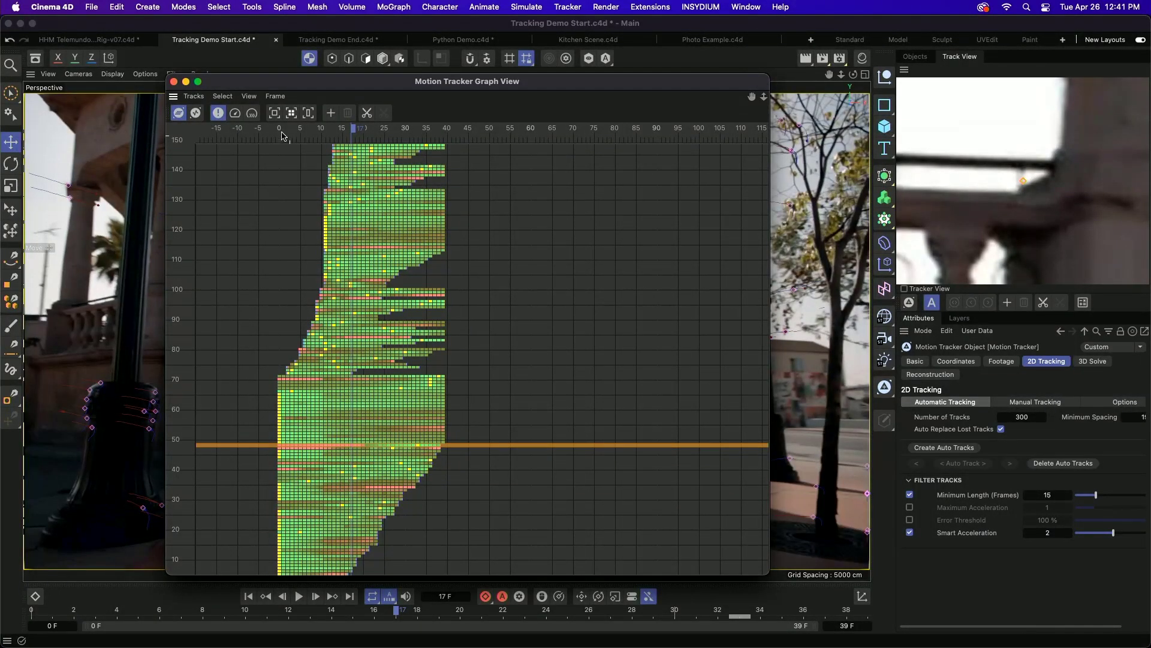
click(196, 112)
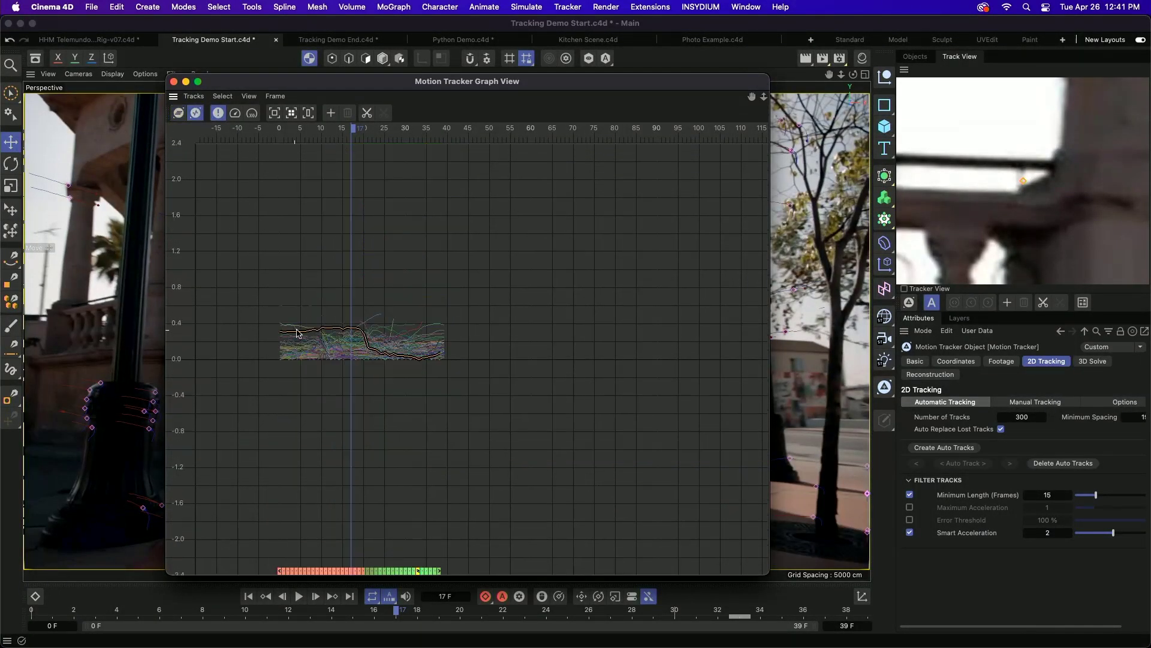
click(178, 113)
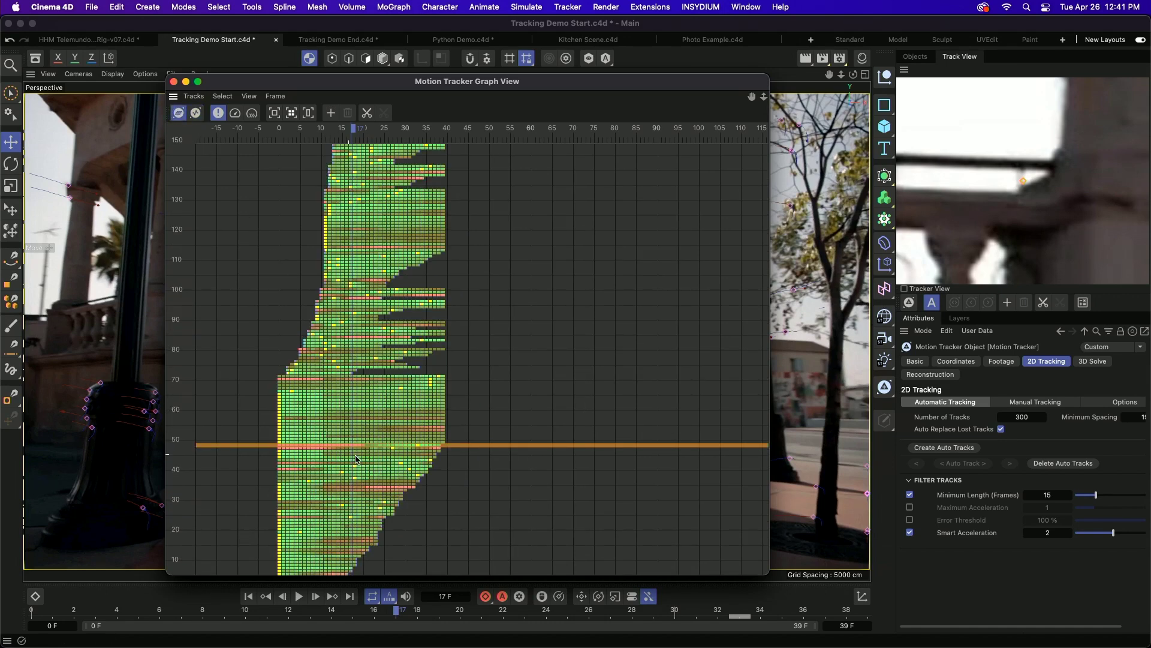
click(196, 114)
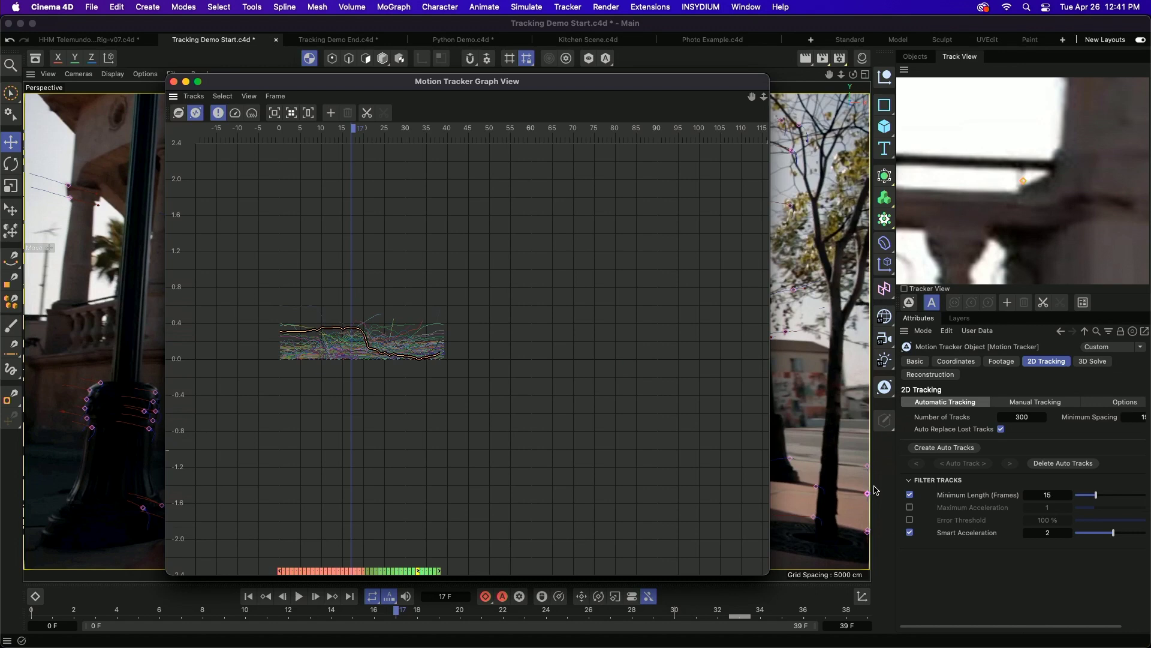
Enable the Error Threshold track filter at 20 % and check the remaining tracks in the graph view's track list.
click(909, 520)
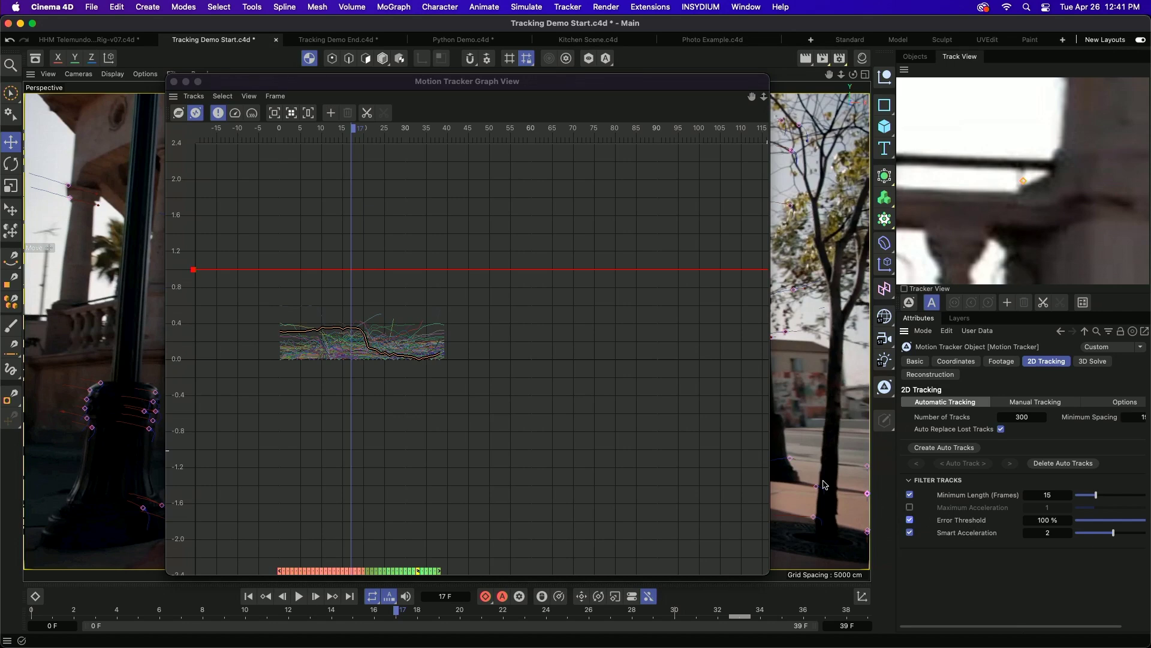
drag(193, 269, 198, 347)
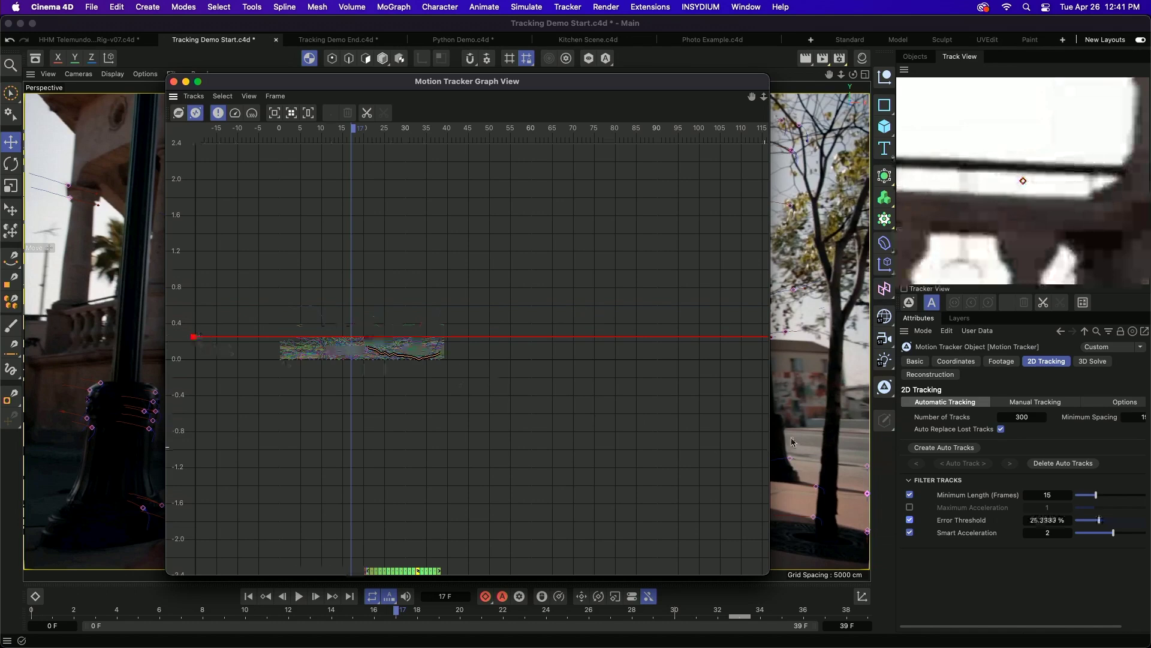
click(1059, 520)
text(20)
key(Return)
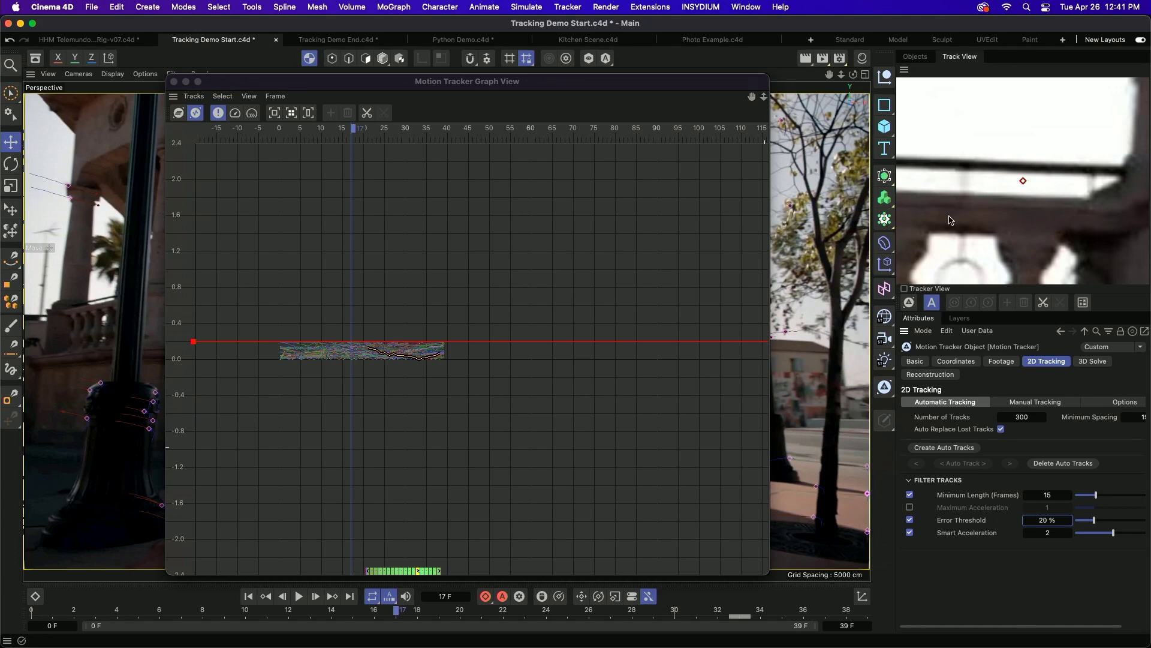
click(178, 113)
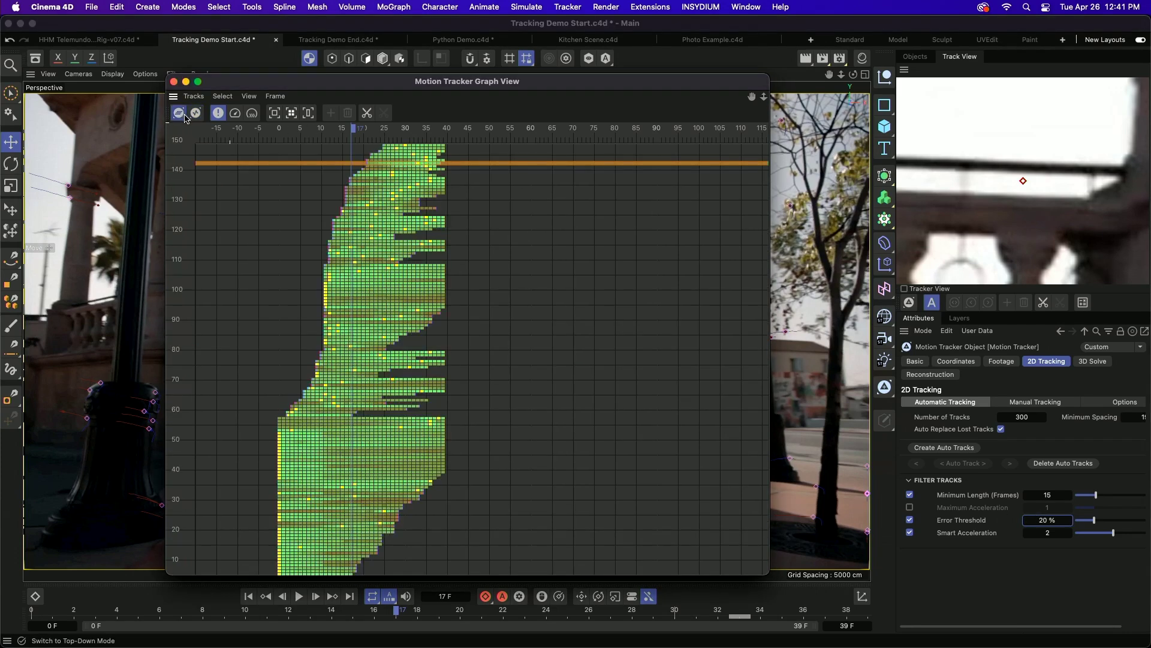
scroll(455, 262, up, 3)
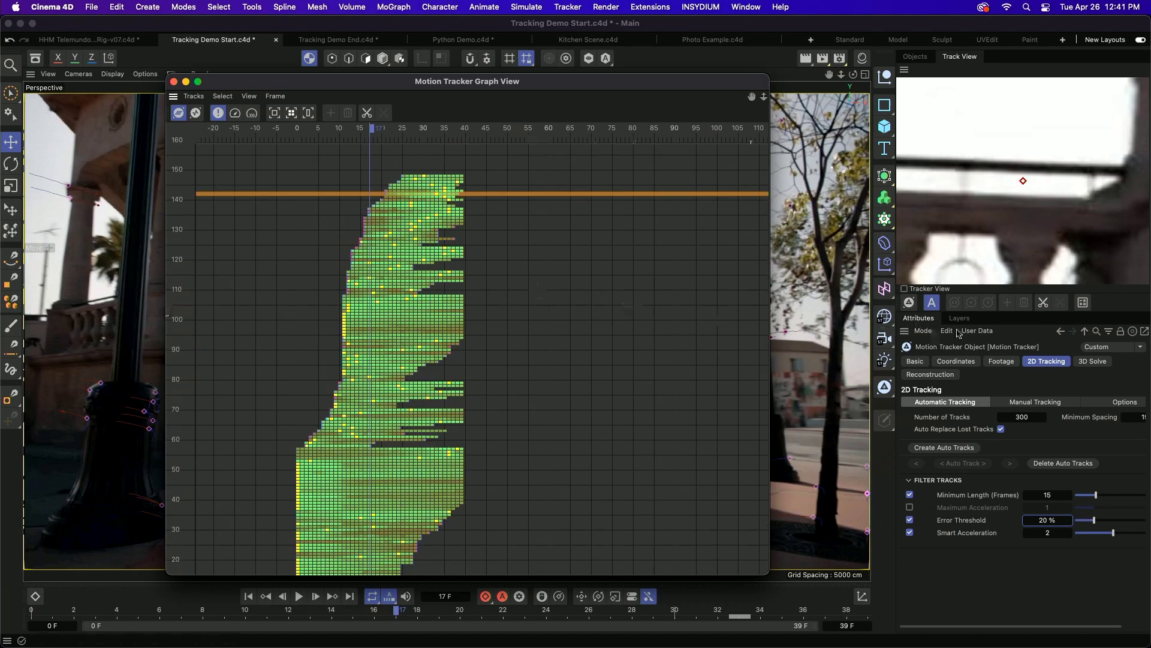
Run the 3D solver on the Motion Tracker, dismiss the graph view, and lock the solved data.
click(1092, 361)
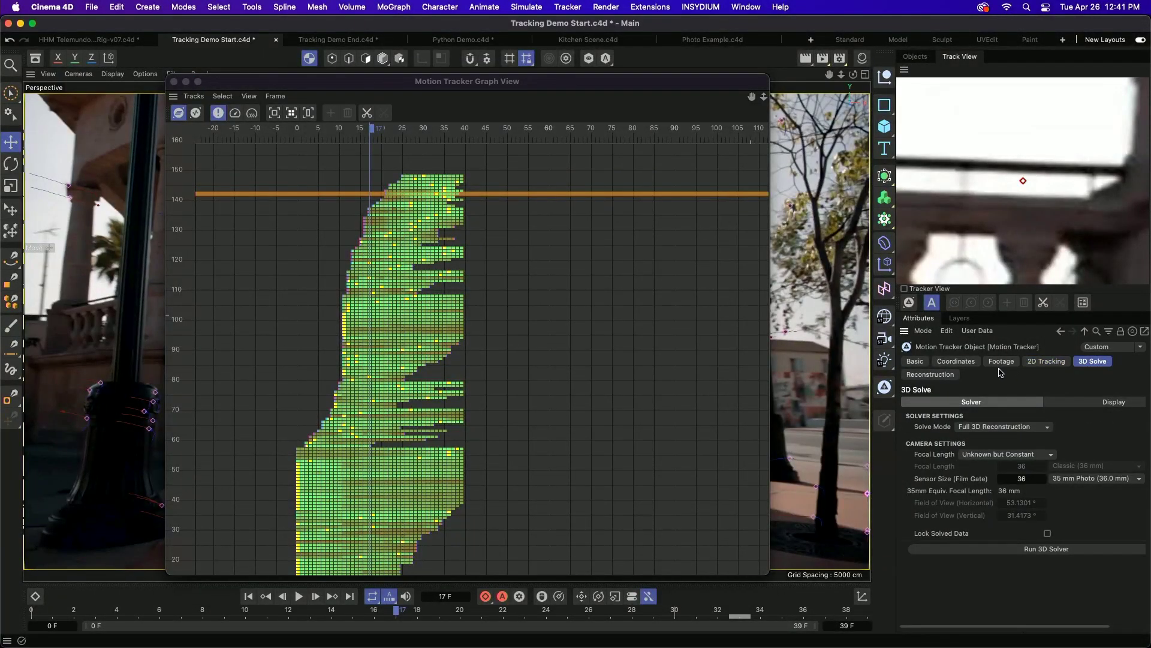
click(976, 550)
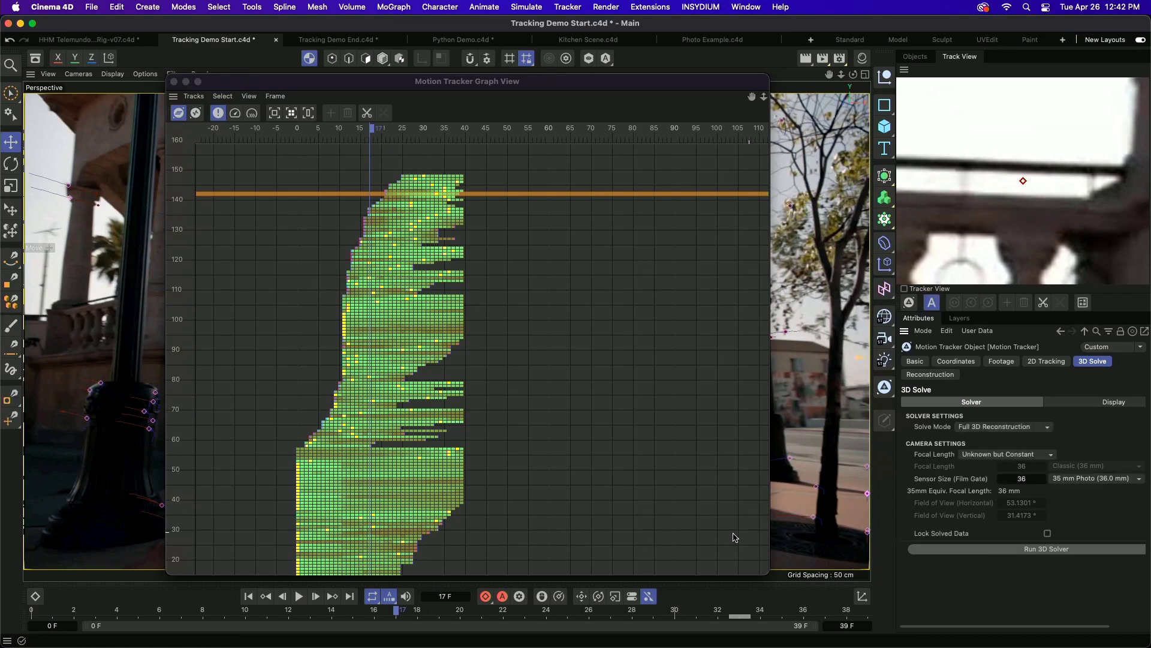
click(175, 80)
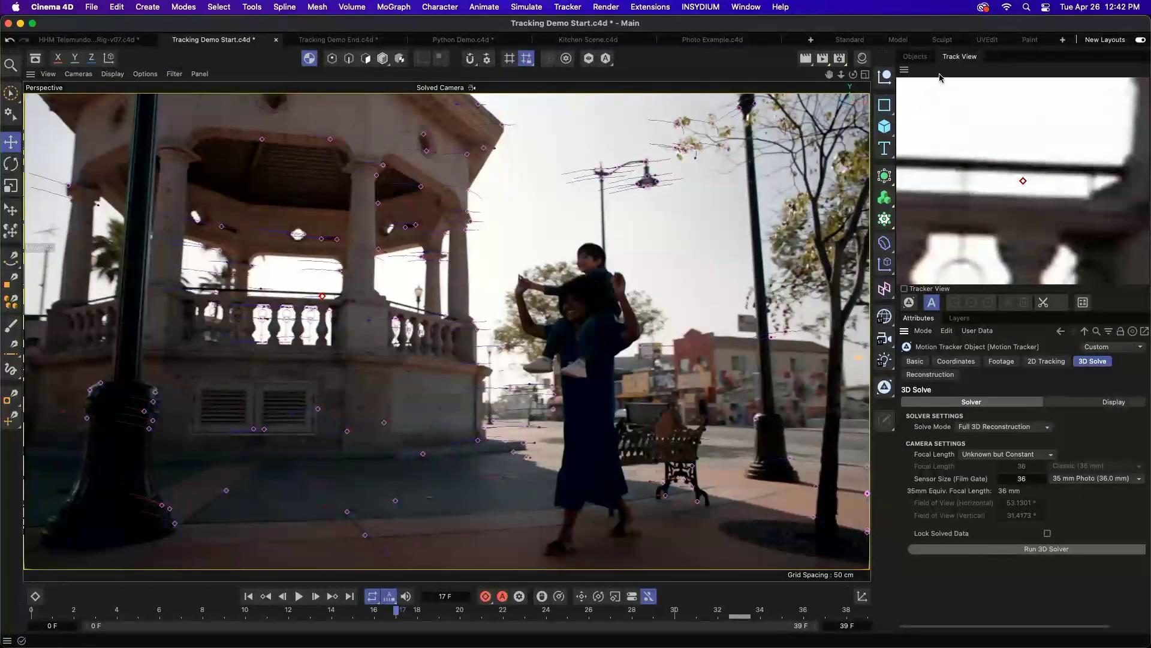
click(1048, 533)
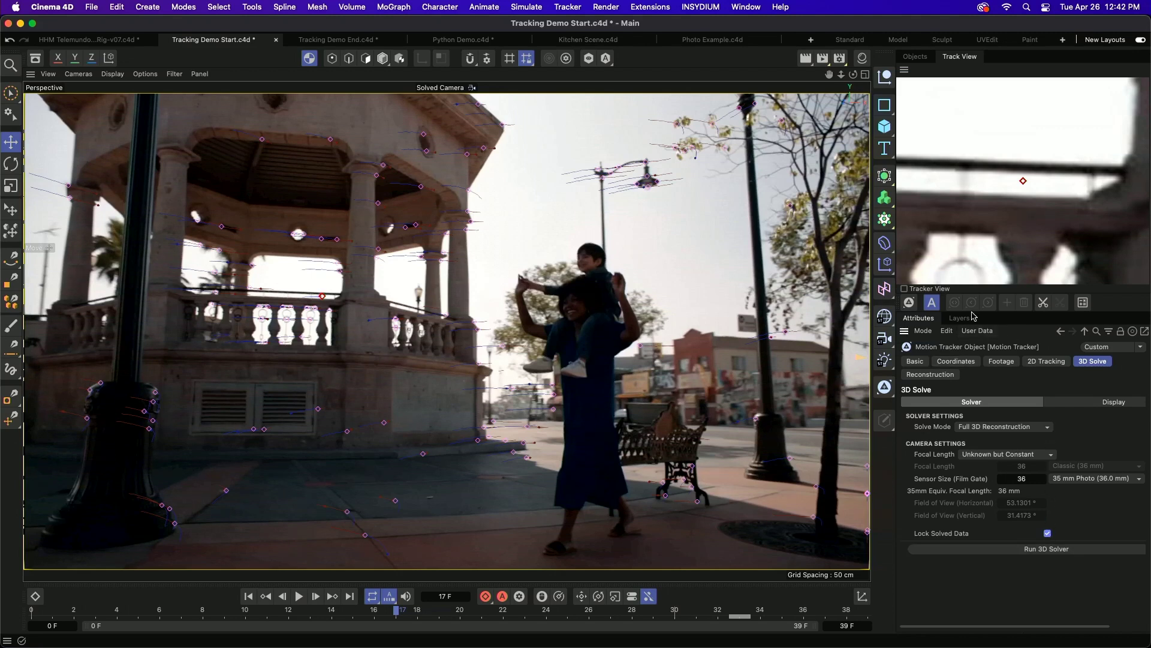
Select the Solved Camera under the Motion Tracker and scrub back to frame 0 to examine the solved features.
click(916, 57)
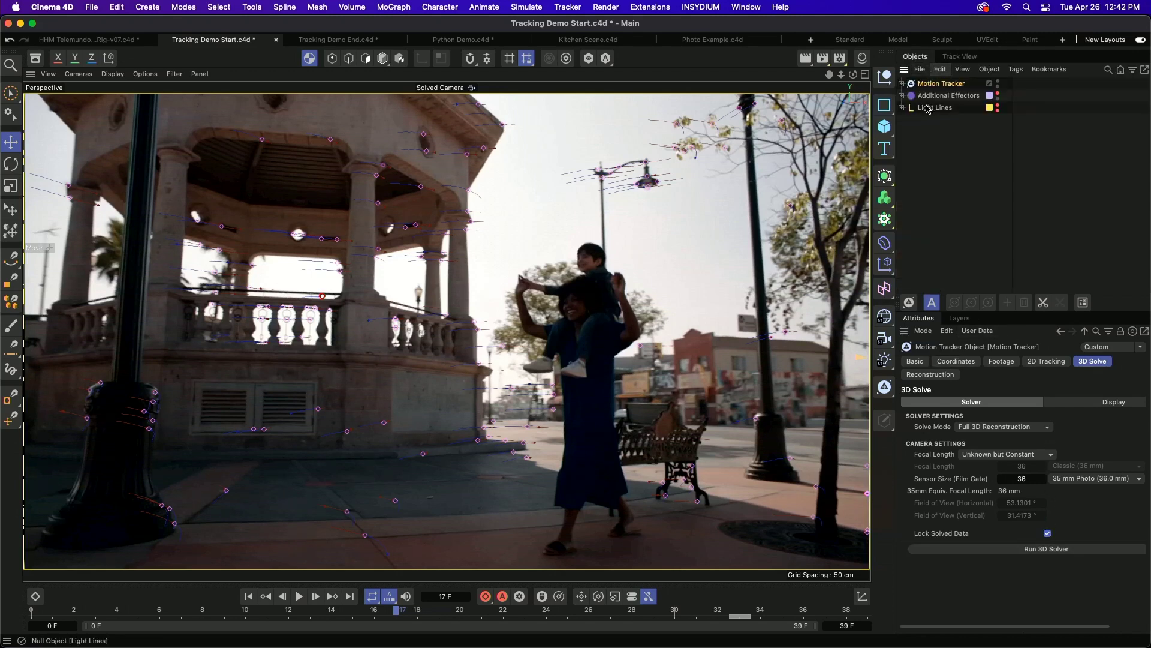
click(902, 84)
click(948, 96)
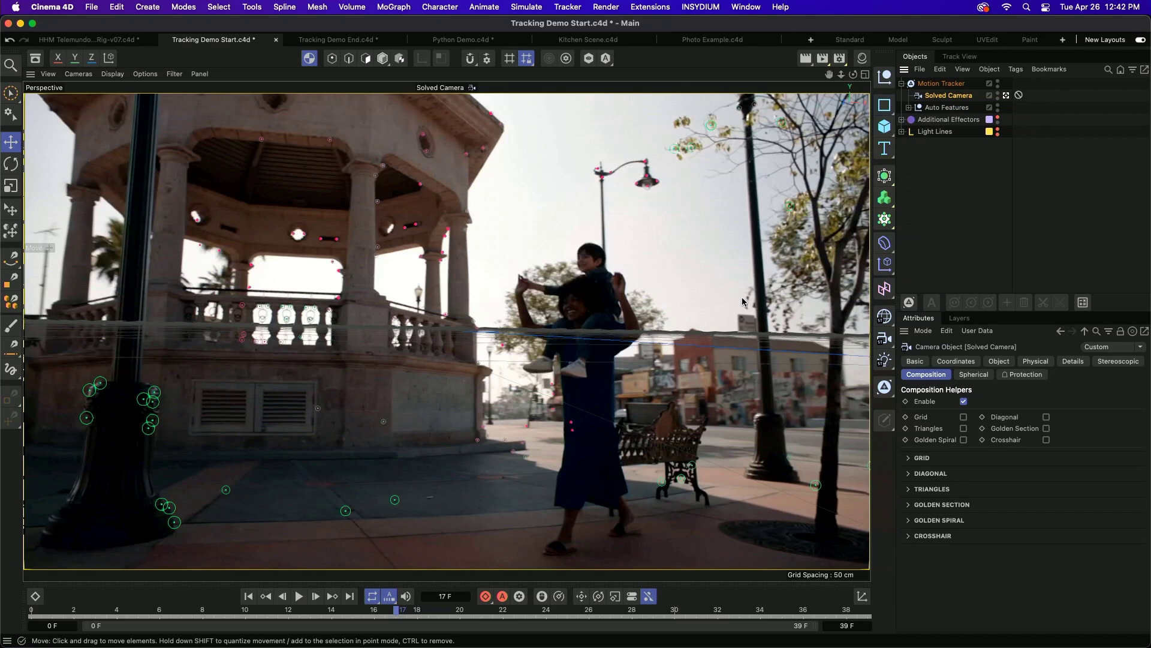
drag(418, 615, 2, 493)
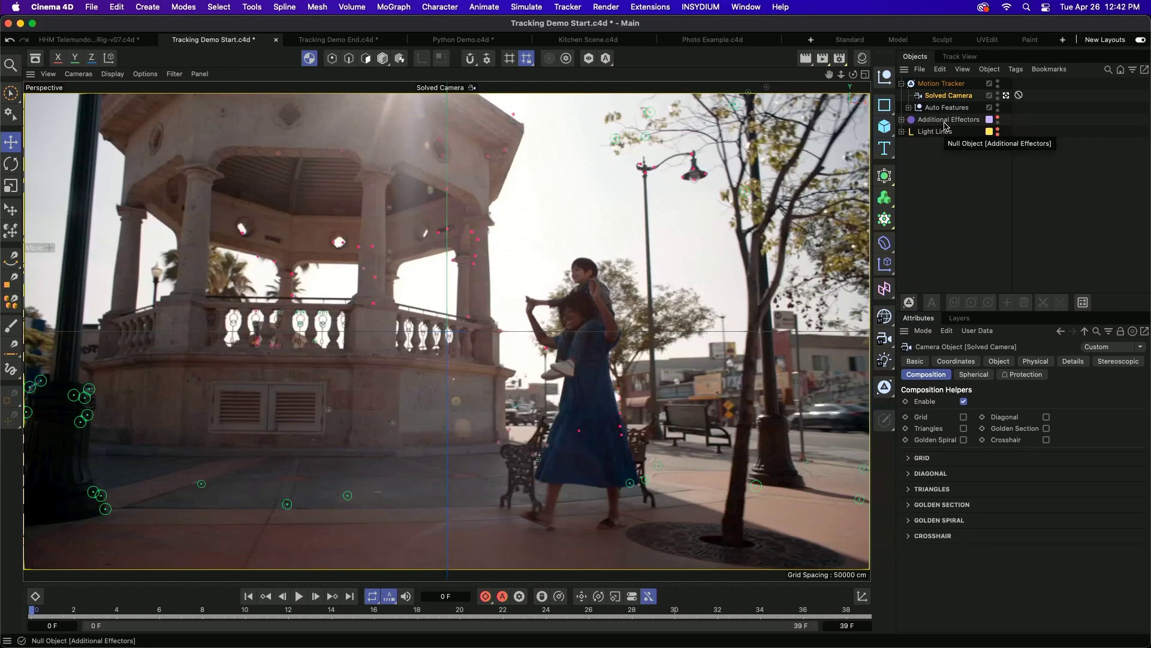
Add a Position Constraint tag to the Motion Tracker object.
click(940, 84)
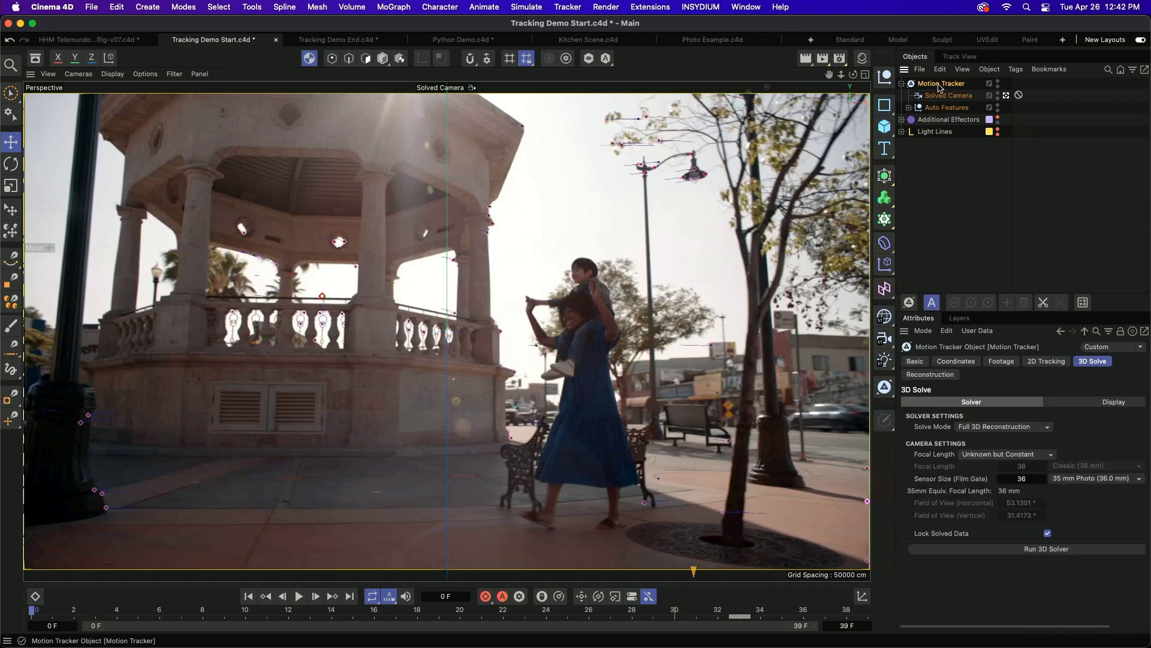
click(1016, 69)
mouse_move(1044, 254)
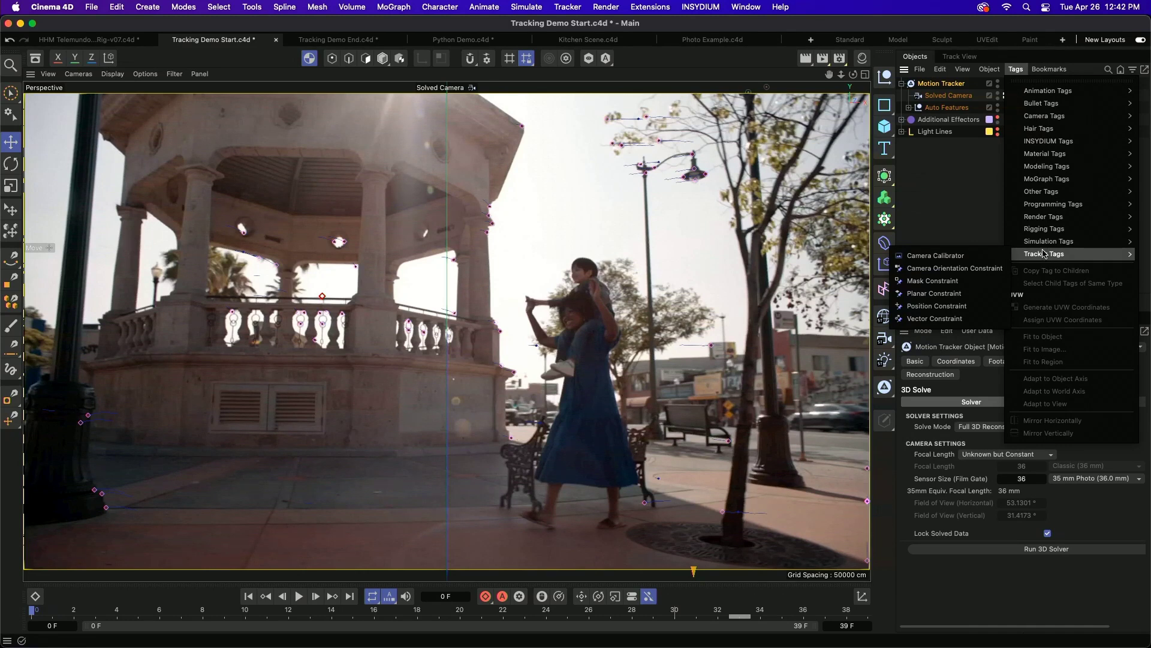
click(956, 311)
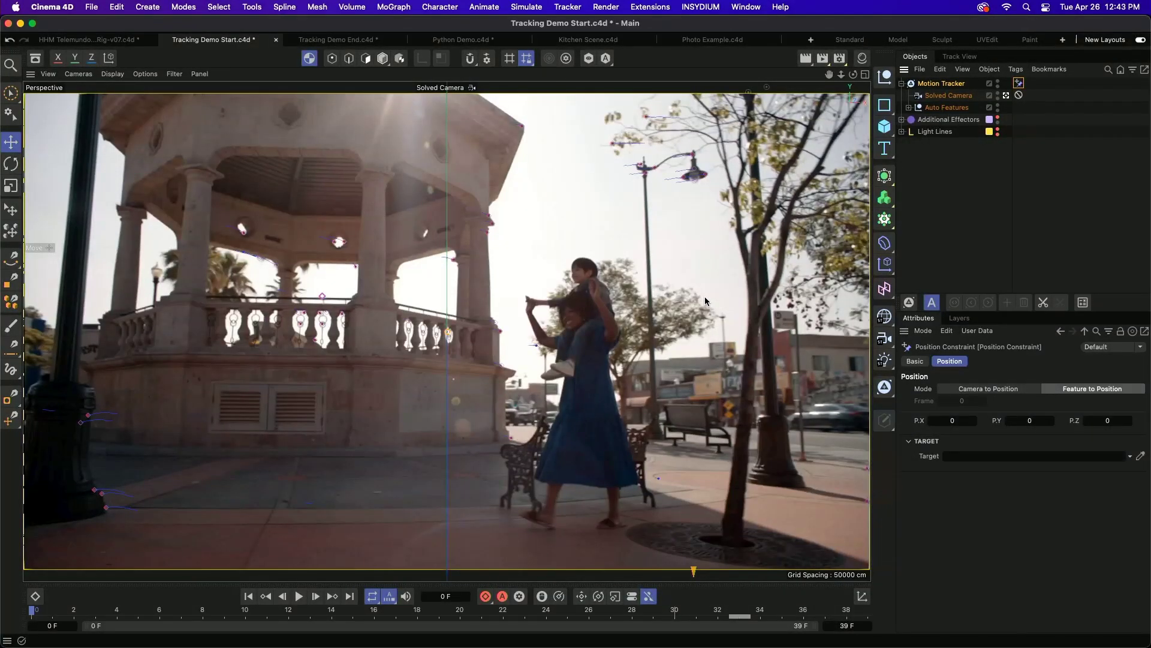
Check the track points at frame 13 with the Motion Tracker's footage brightness at 0 %, and raise the brightness to 200 %.
click(930, 84)
click(1000, 361)
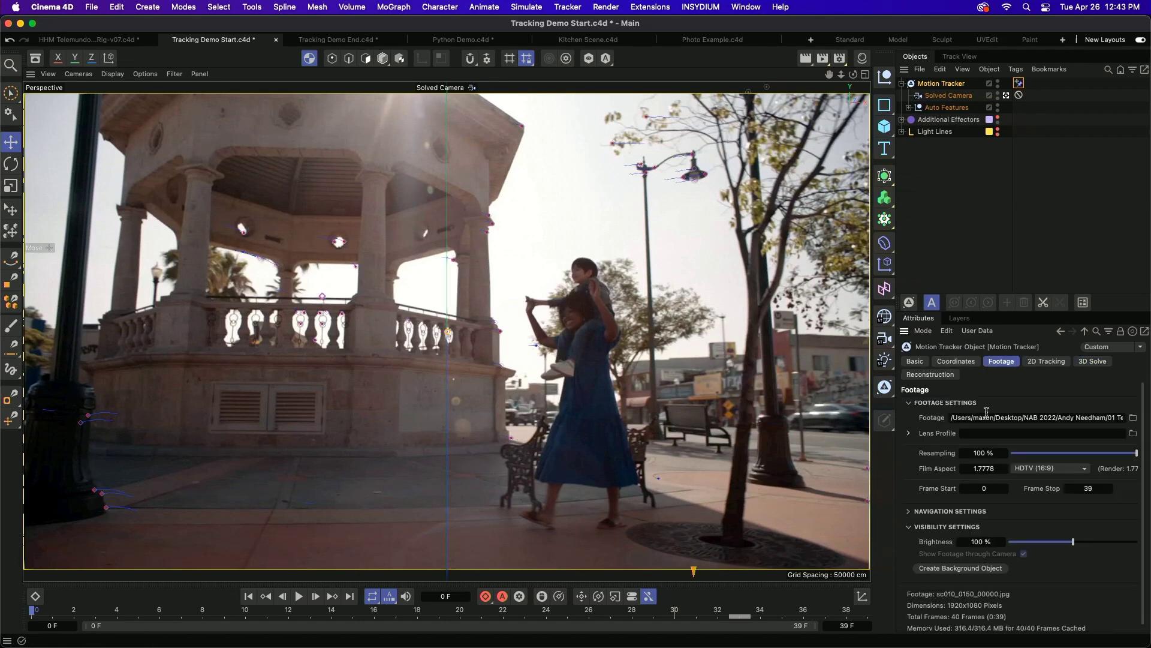
drag(1036, 545, 985, 547)
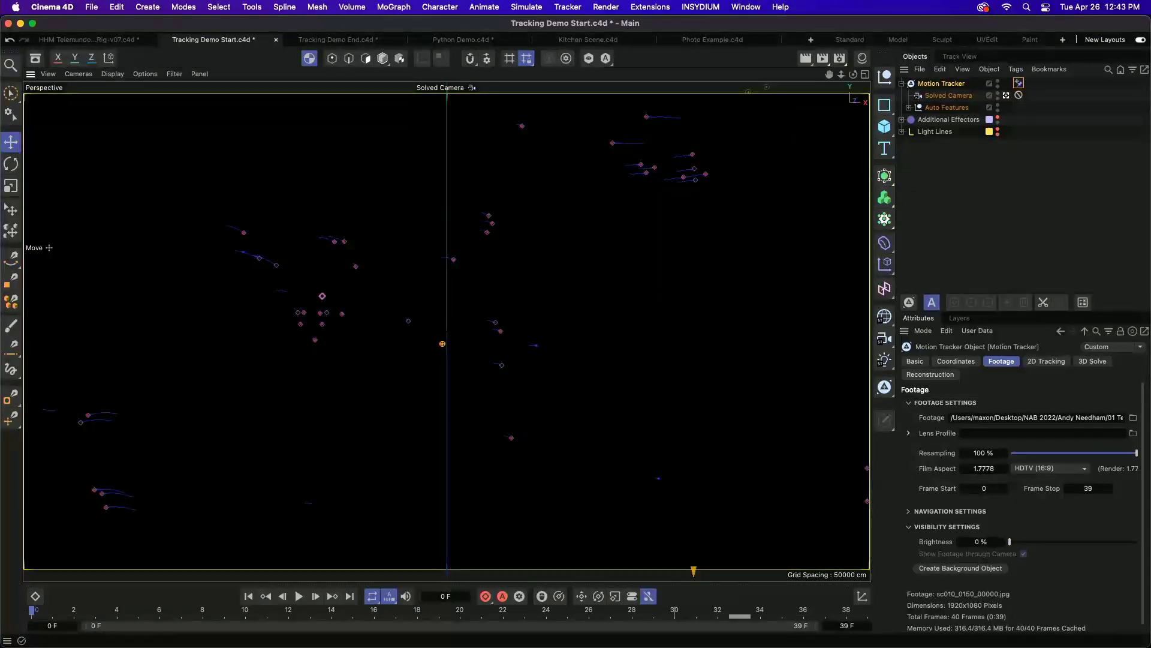
click(320, 612)
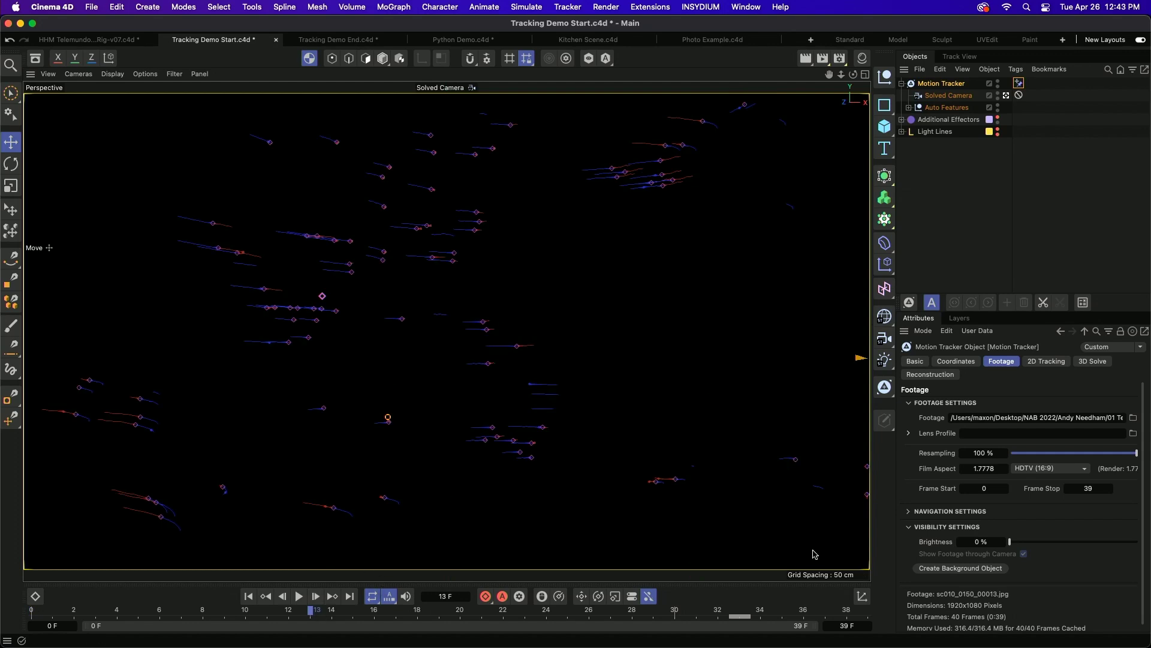
drag(1010, 542, 1137, 541)
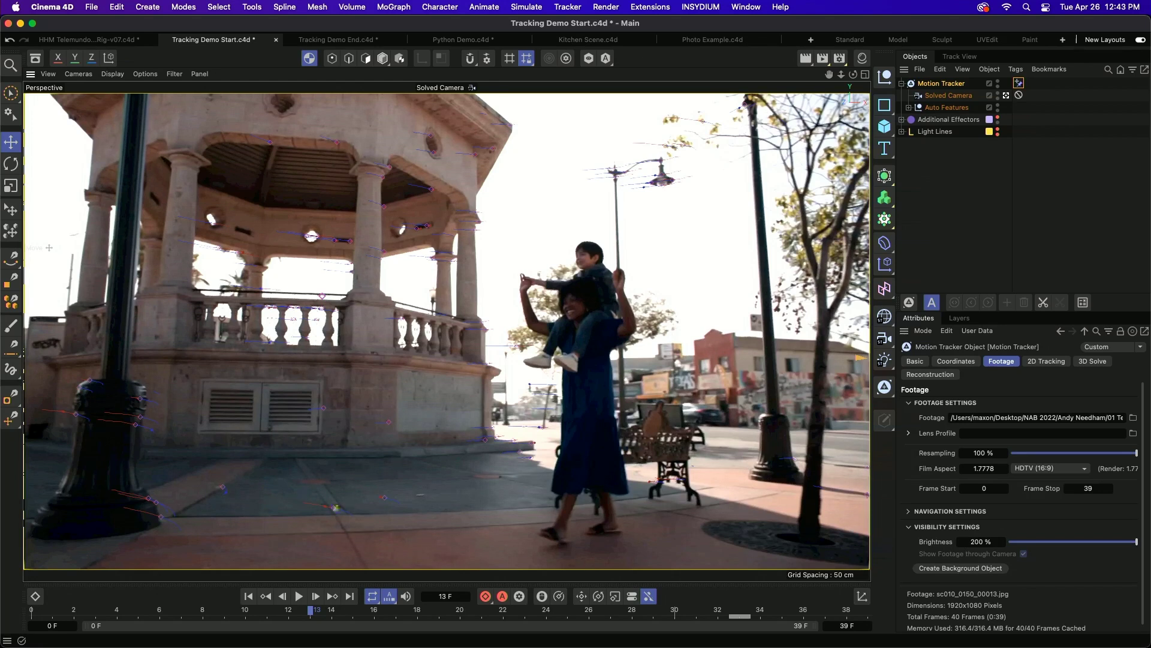
Target the Position Constraint to the ground feature Auto 0532, and look through the Auto Features list.
scroll(334, 510, down, 5)
click(1018, 83)
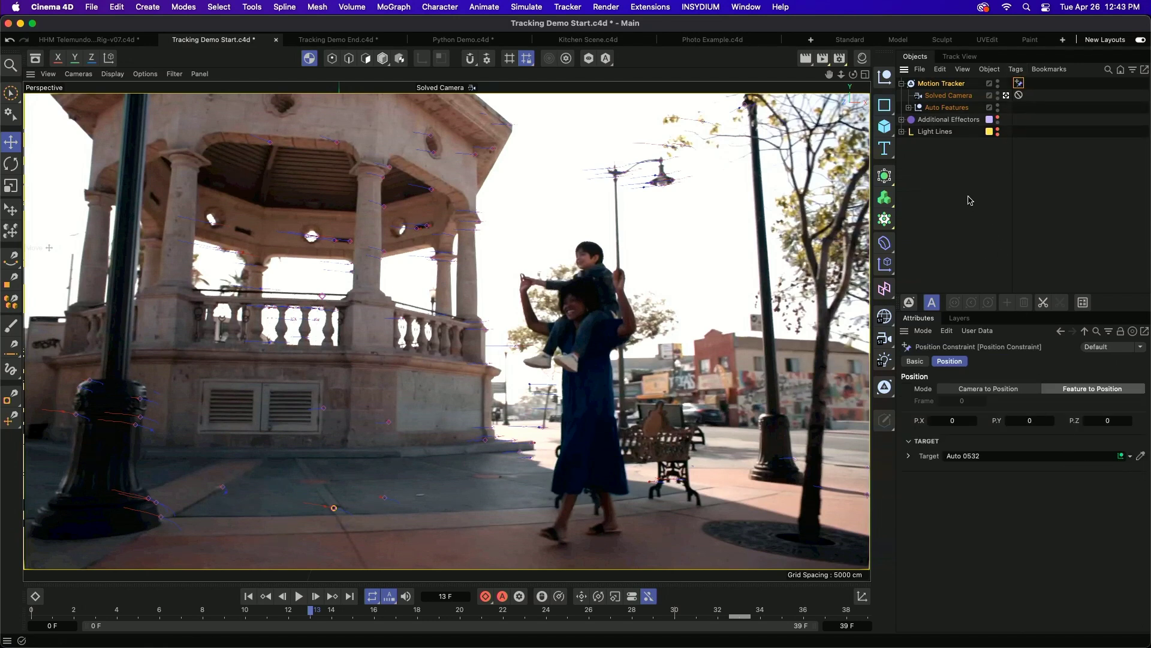
click(909, 107)
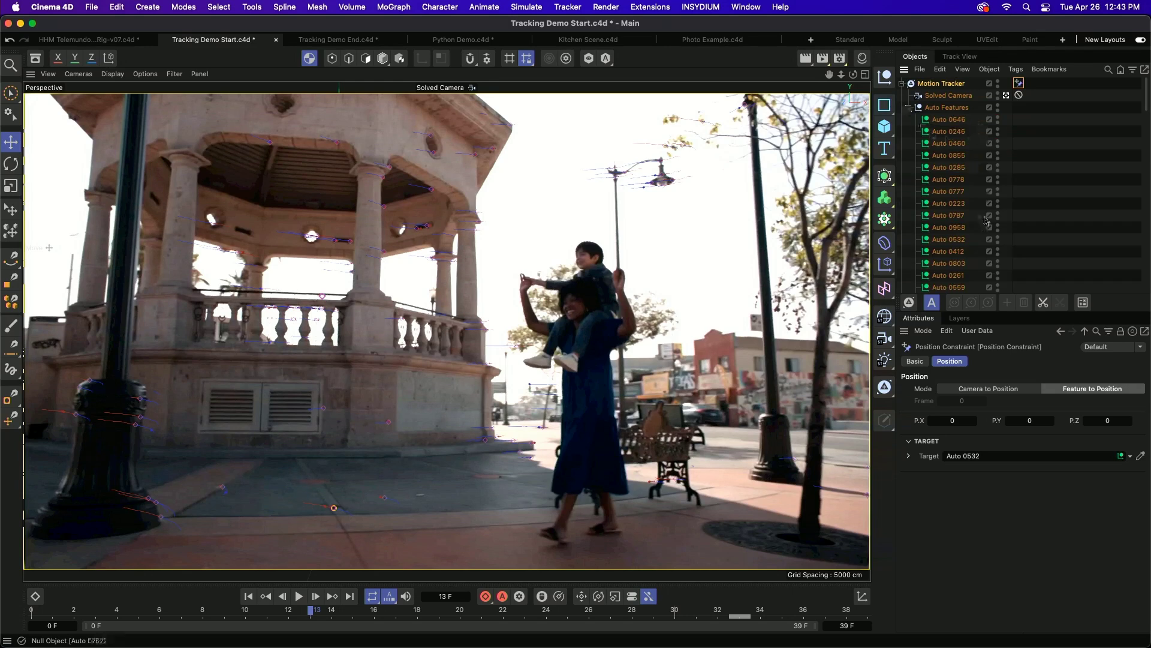
scroll(983, 216, down, 15)
scroll(977, 215, up, 15)
click(909, 108)
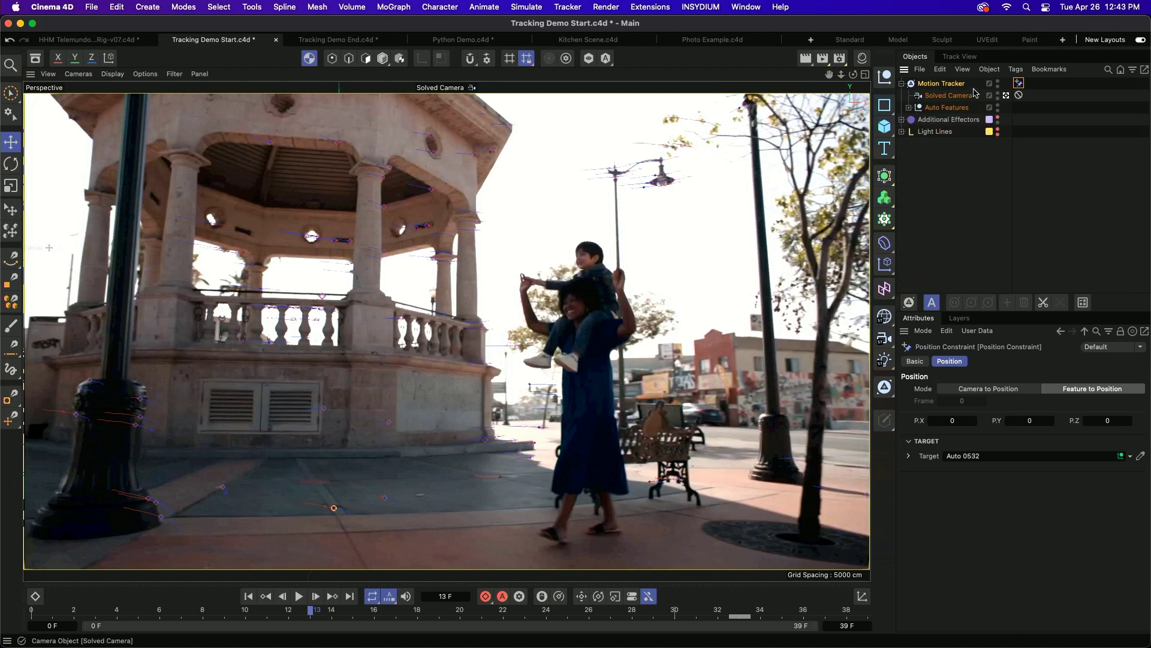
click(941, 83)
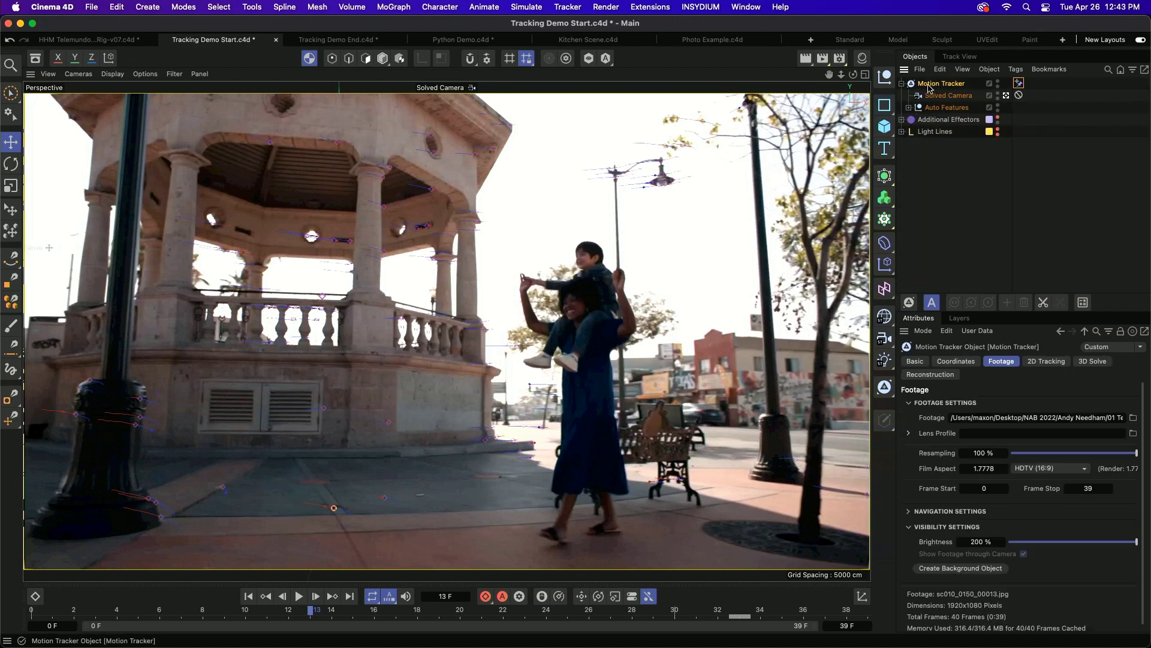
click(1016, 70)
mouse_move(1074, 253)
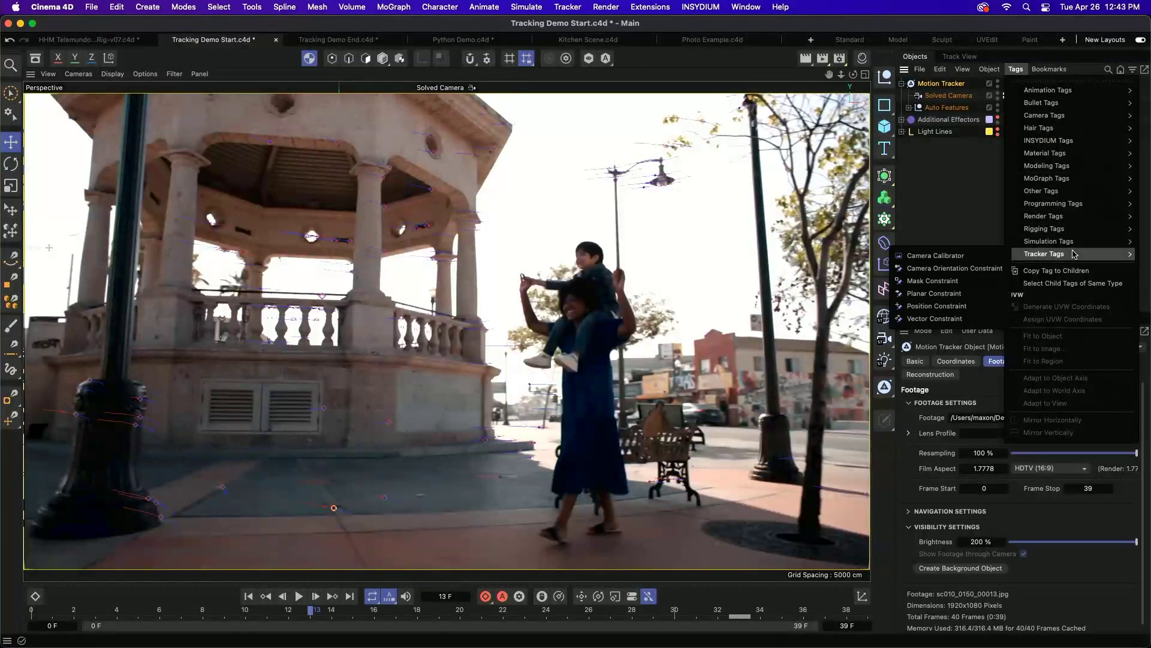
click(956, 307)
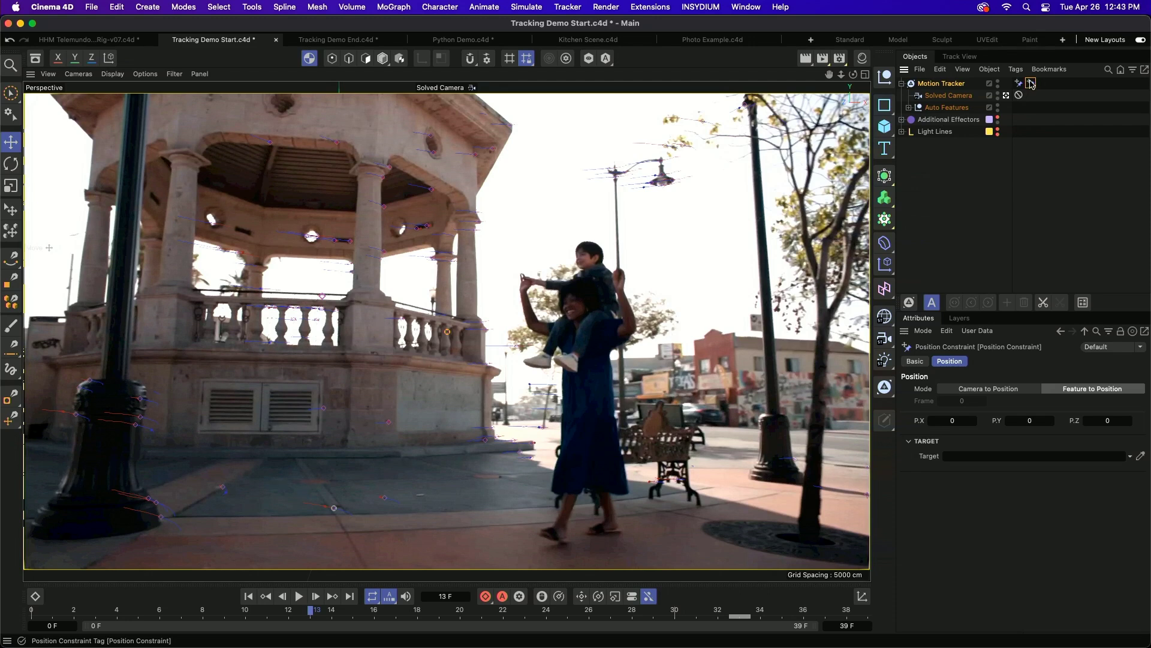
key(Delete)
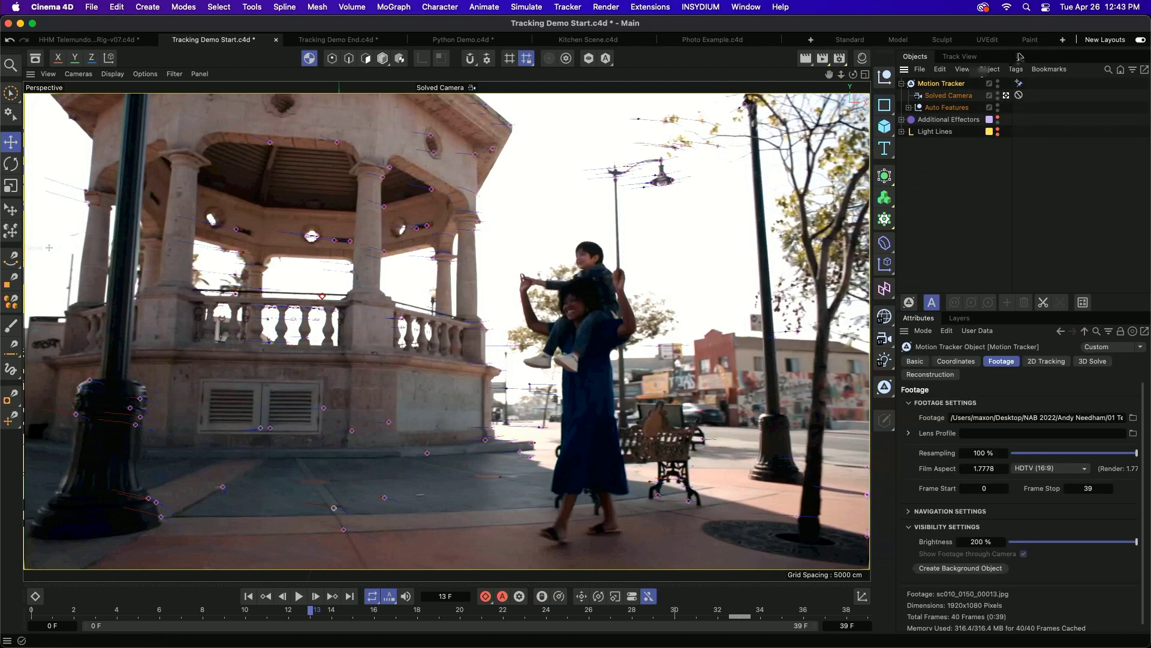
Add a Vector Constraint tag to the Motion Tracker, with its ends targeting the ground features Auto 0223 and Auto 0660.
click(1016, 69)
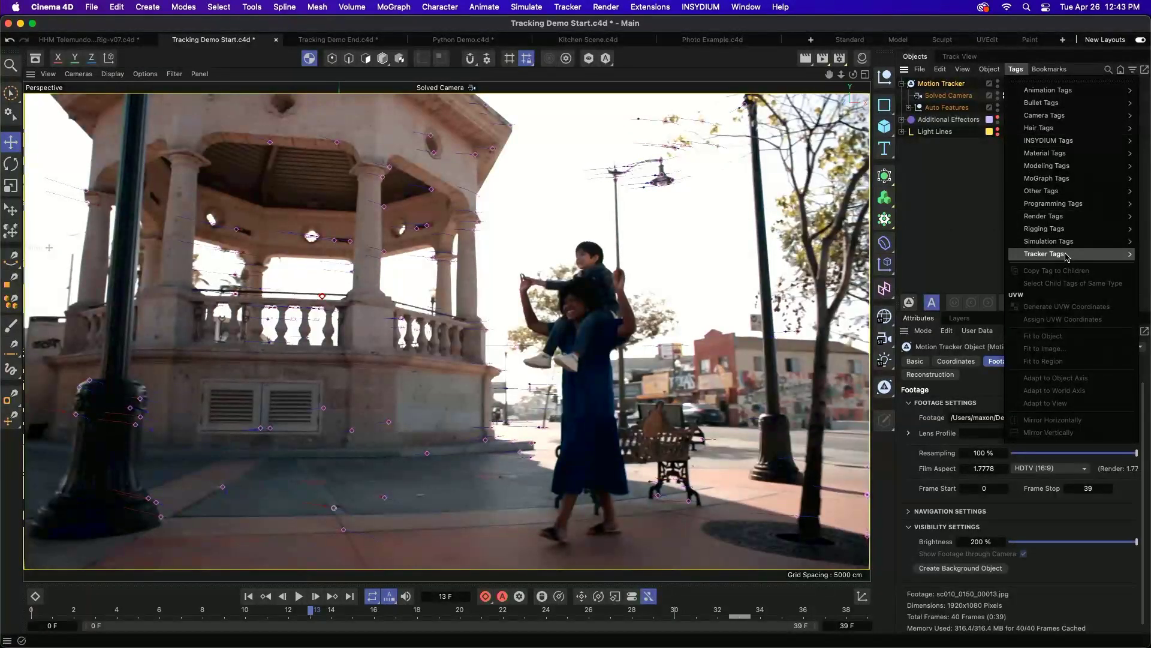
mouse_move(1062, 256)
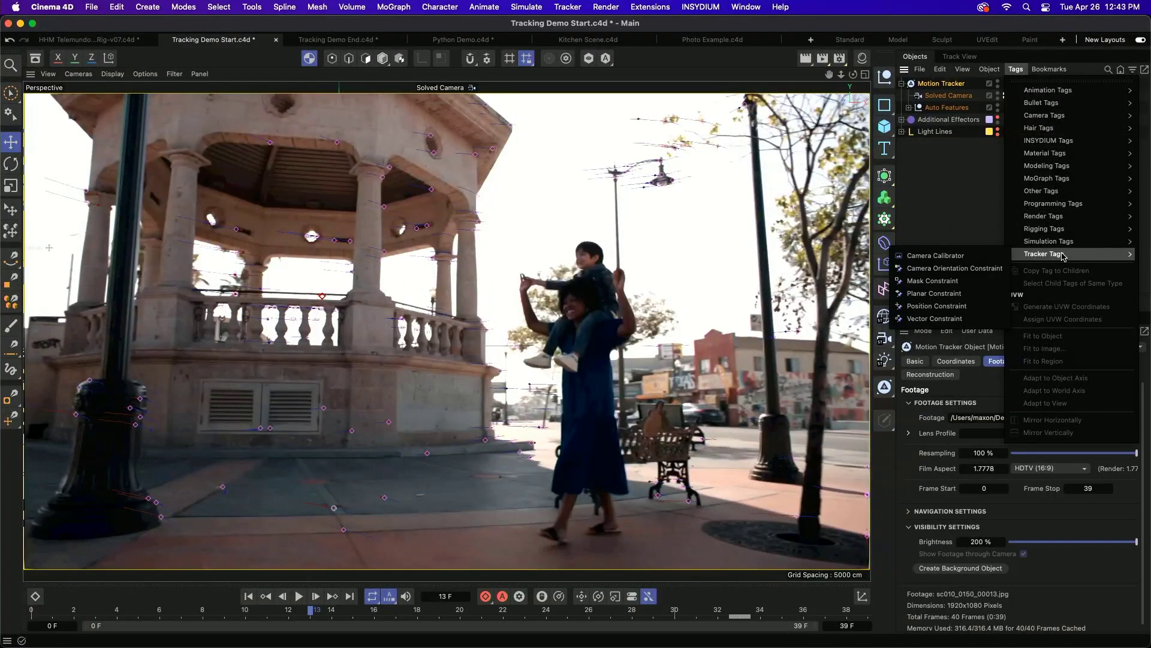
click(936, 319)
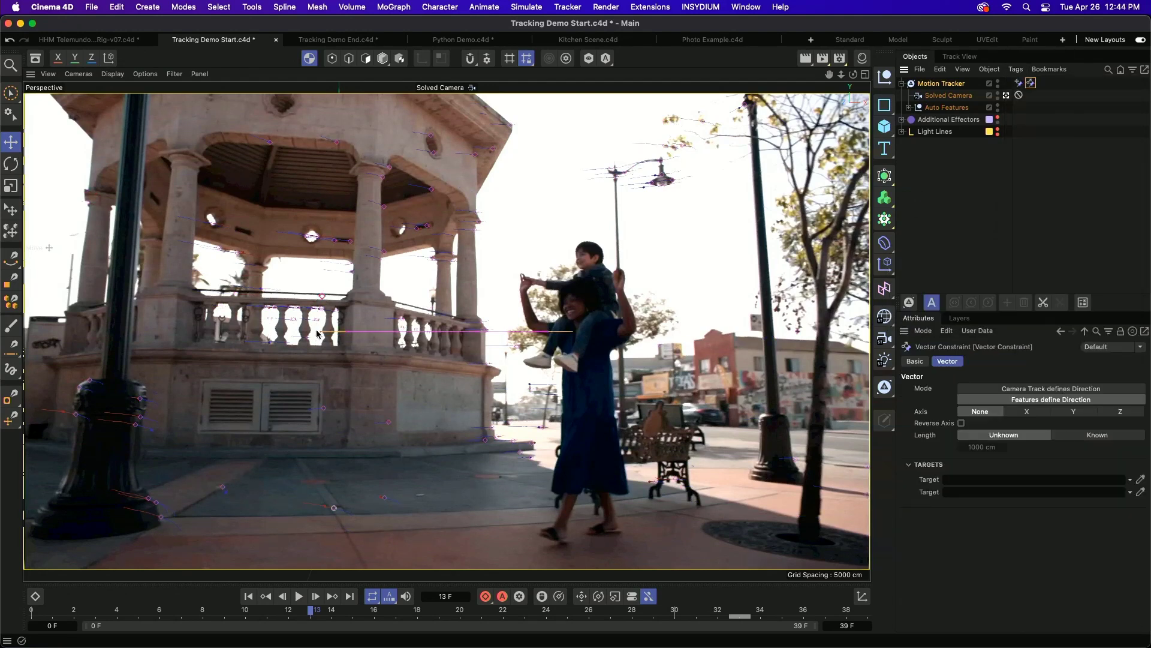
drag(321, 335, 182, 508)
drag(573, 332, 223, 487)
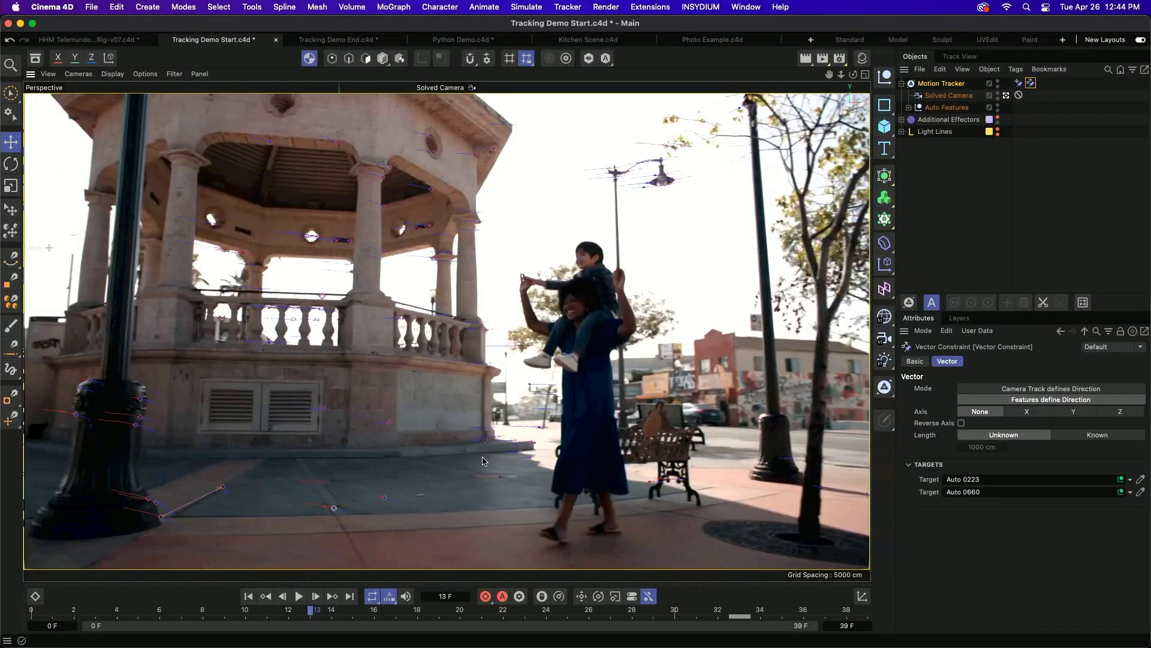
Set the Vector Constraint's length to Known with a value of 100 cm.
click(1083, 441)
double_click(974, 447)
text(100)
key(Return)
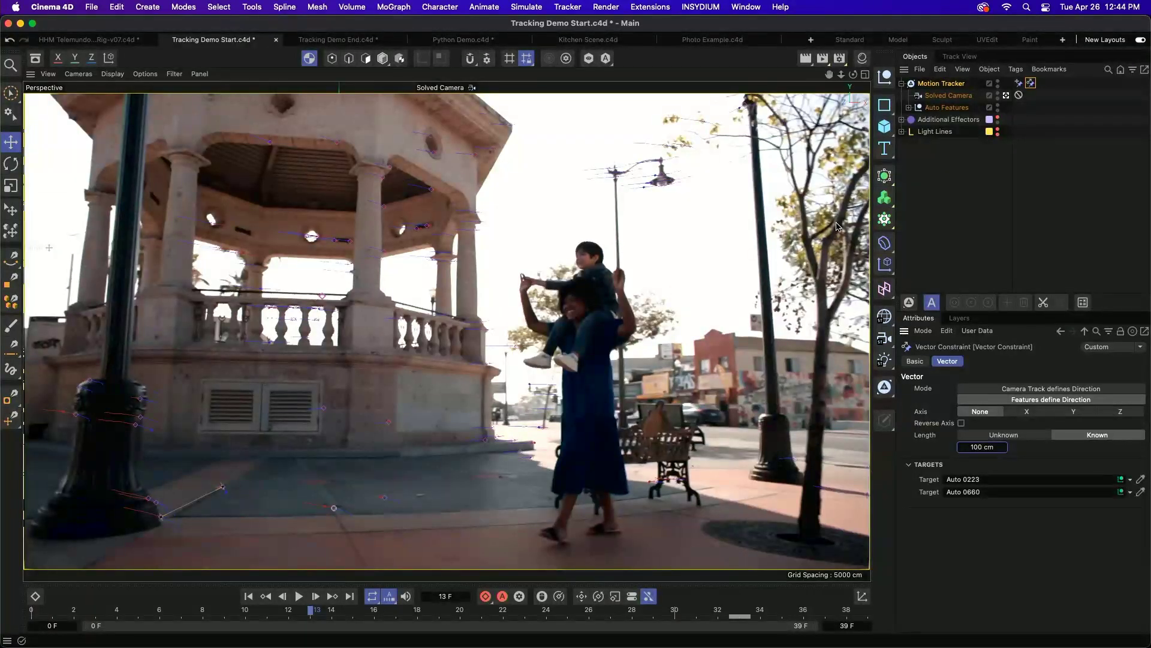
Add a Planar Constraint tag to the Motion Tracker.
click(941, 84)
click(1016, 69)
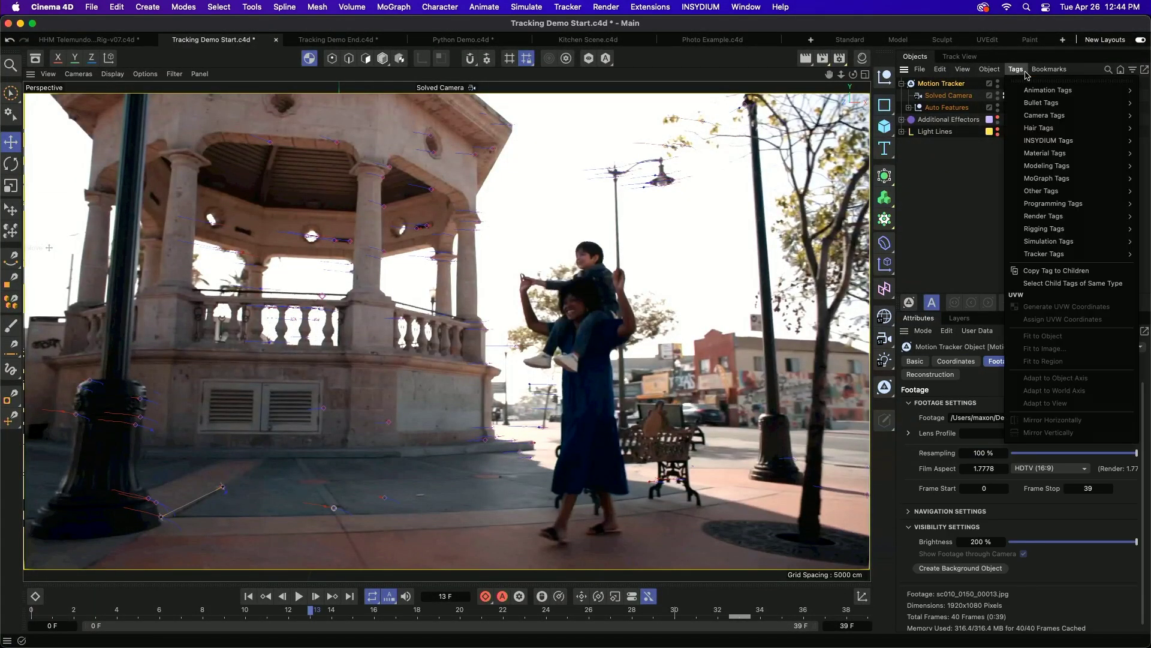
mouse_move(1055, 253)
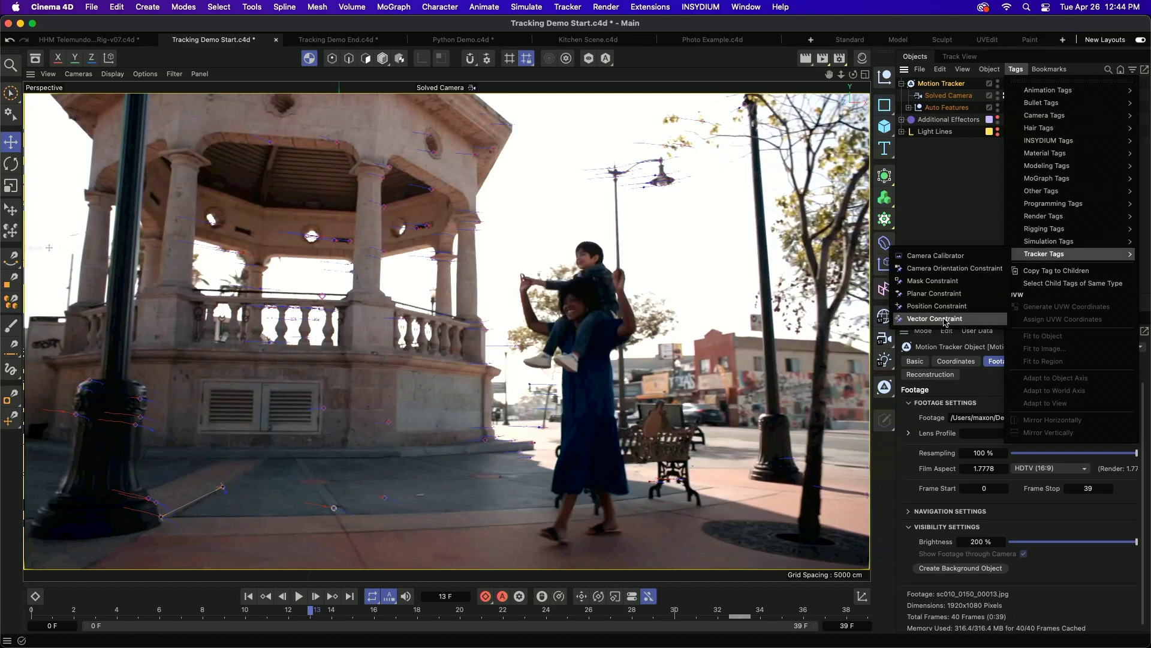
click(939, 294)
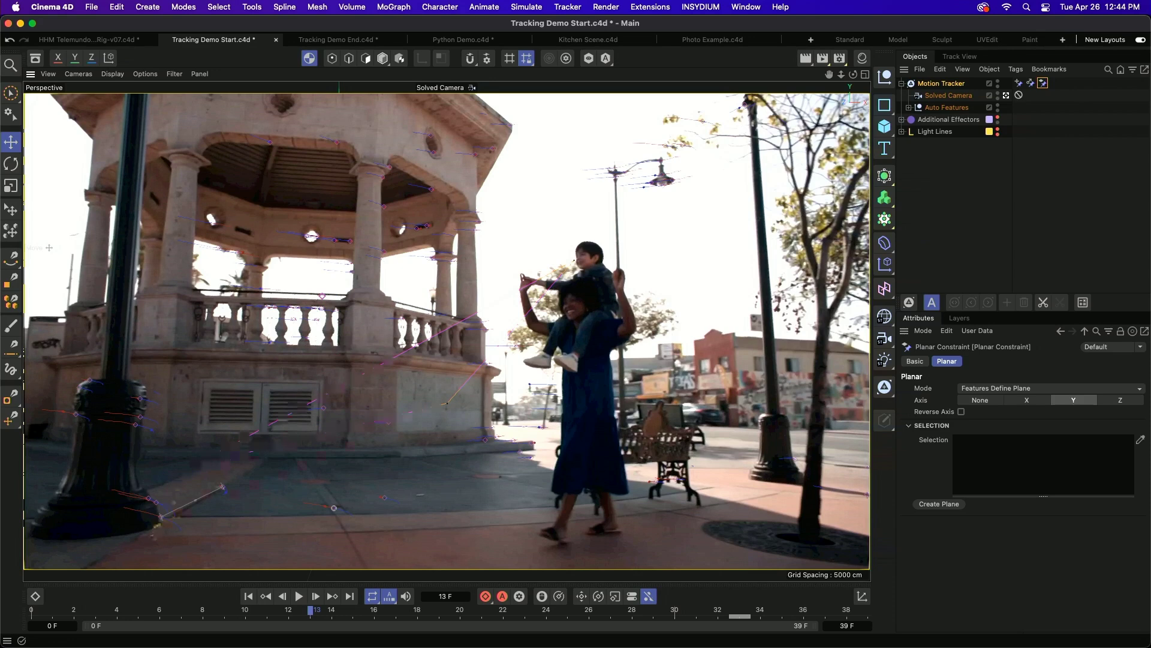
Define the Planar Constraint's plane with the ground features Auto 0223, Auto 0532 and Auto 0660, checking its shape in the four views.
click(160, 514)
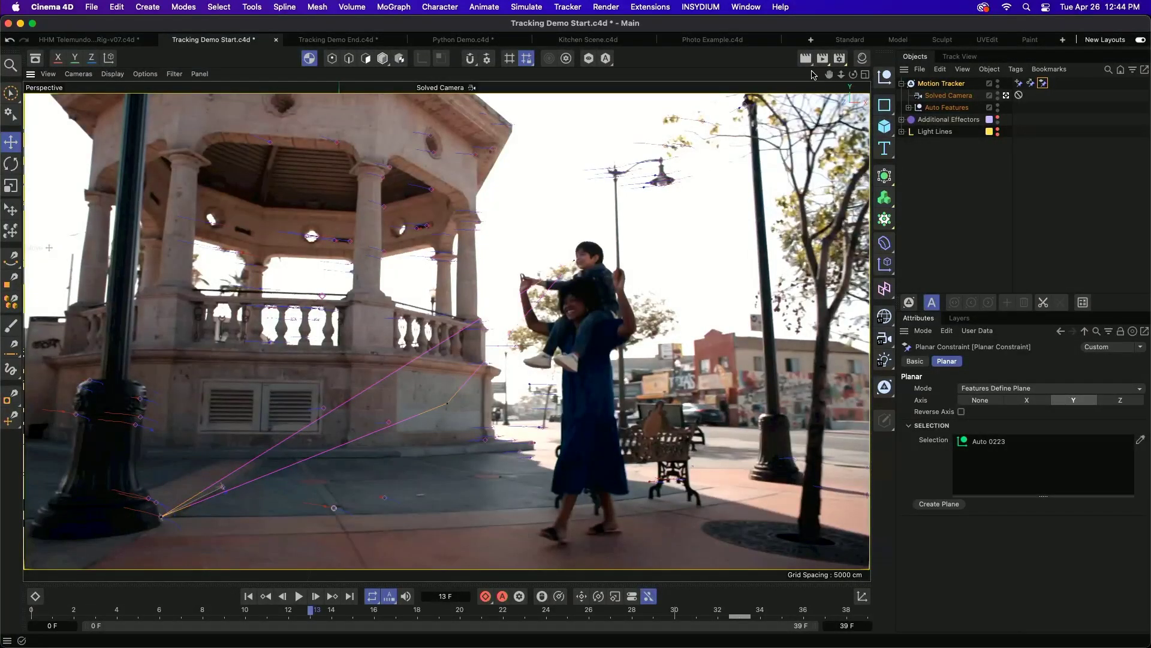
click(866, 74)
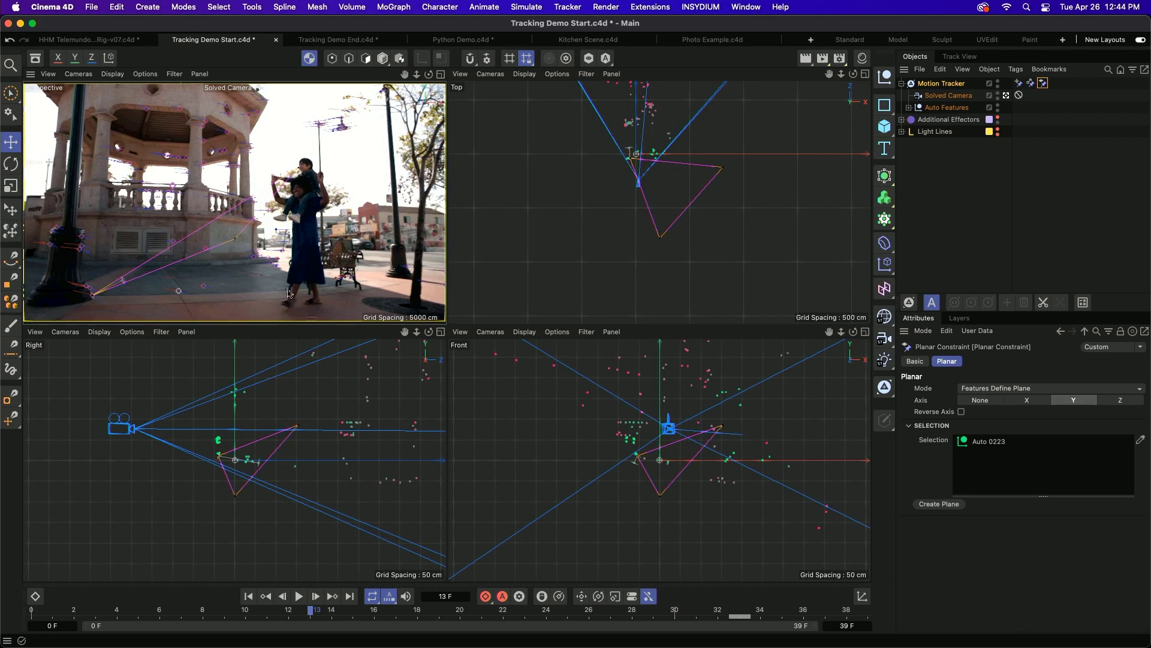
click(440, 74)
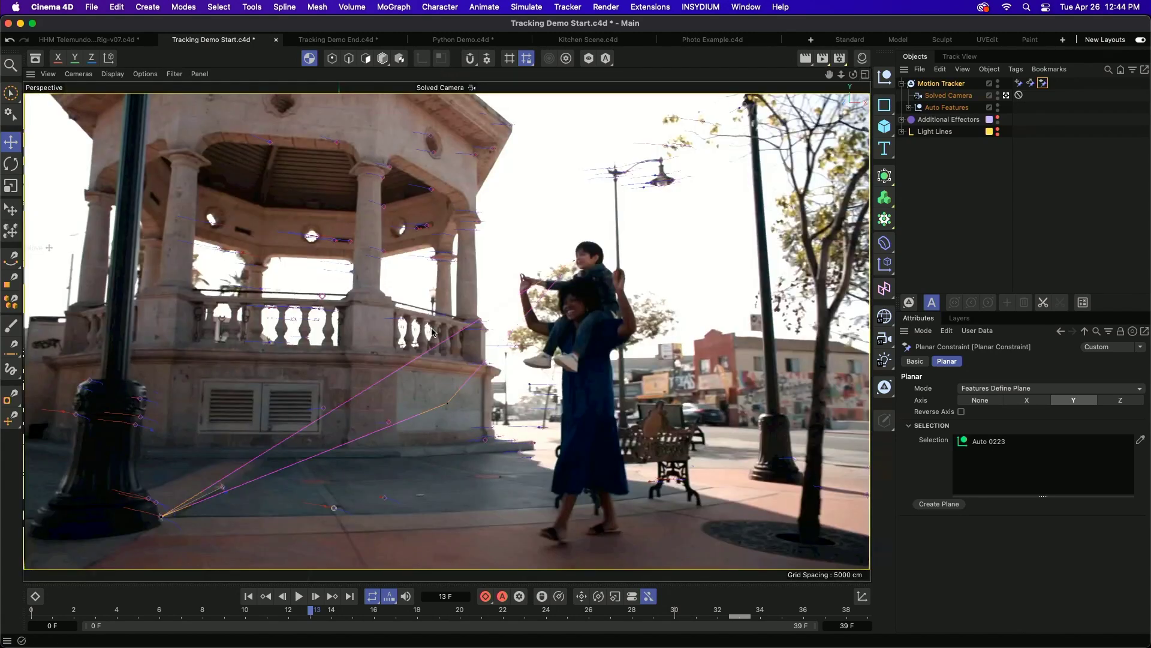
click(334, 508)
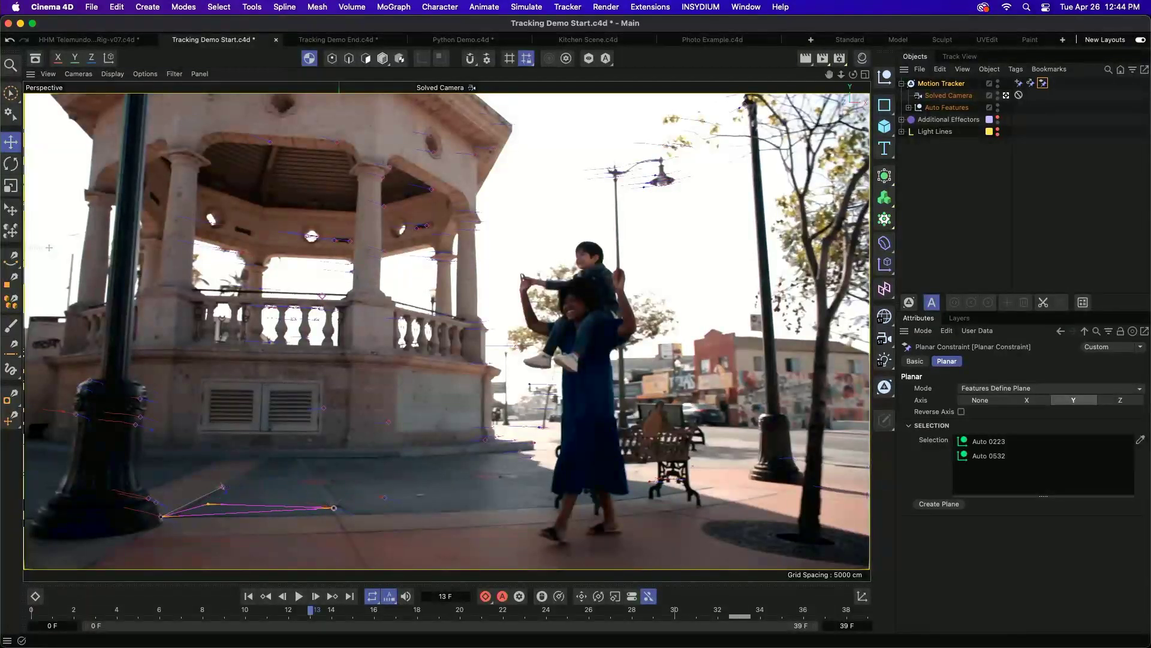
click(223, 486)
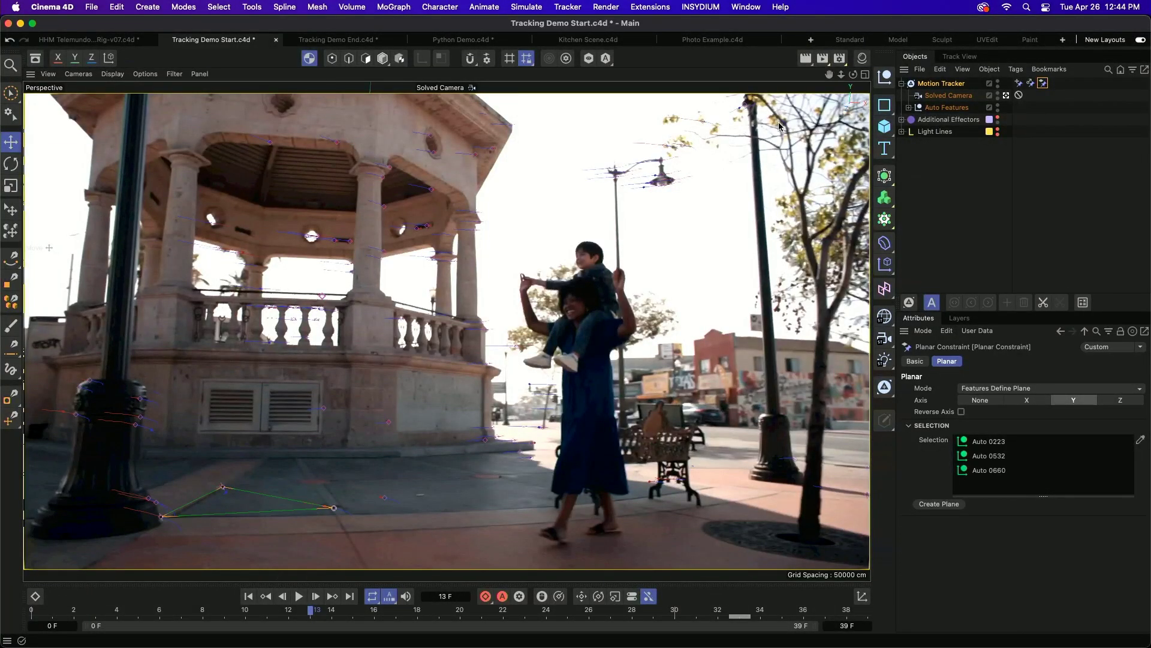
Add a test cube 50 cm in size on every side and set its Y position to 25 cm.
click(885, 126)
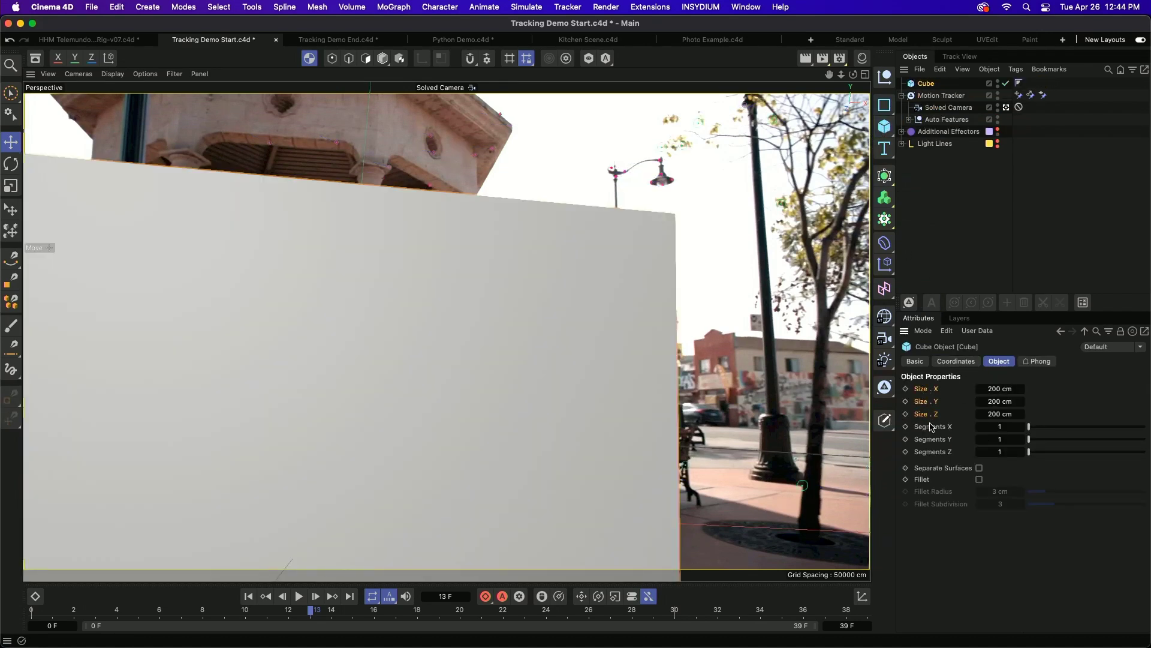
click(1015, 387)
text(50)
key(Return)
click(956, 361)
click(968, 417)
text(25)
key(Return)
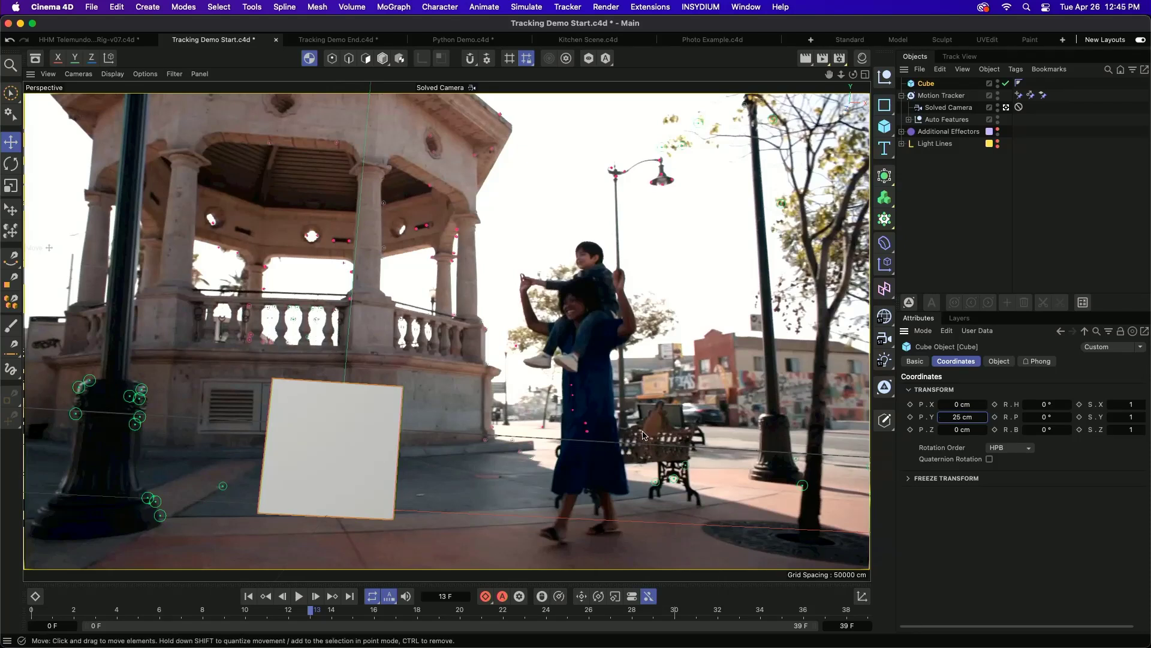
Reassign the Planar Constraint's Auto 0532 corner to the feature Auto 0492 near the bench, and play the shot to check the cube.
click(1043, 95)
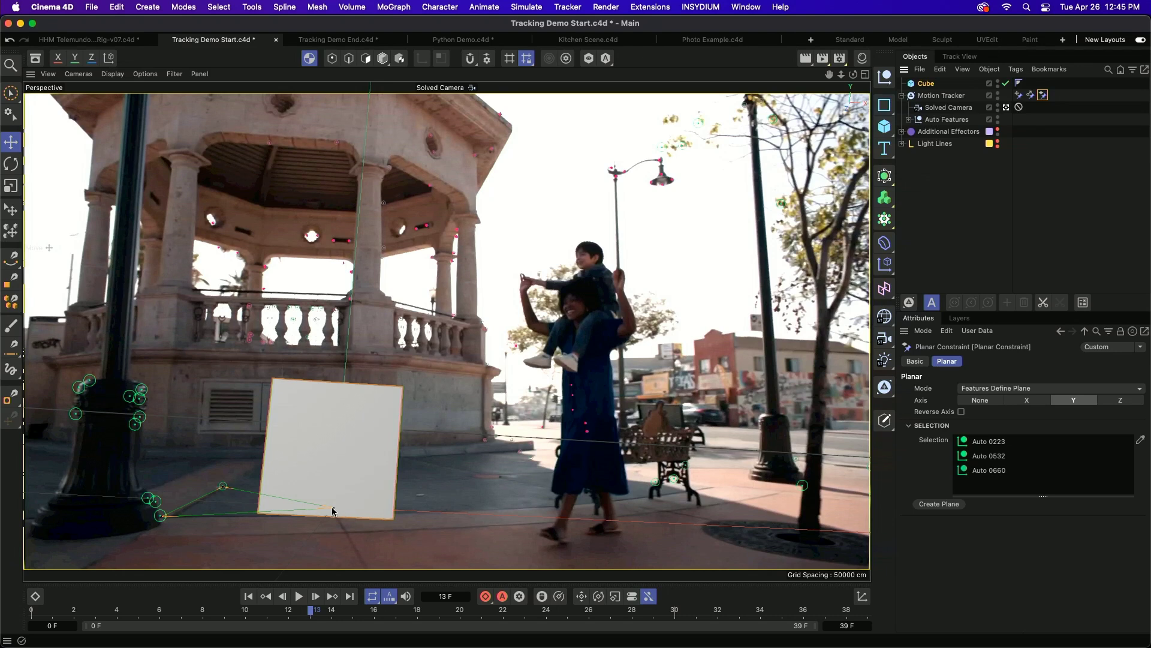
drag(334, 511, 656, 483)
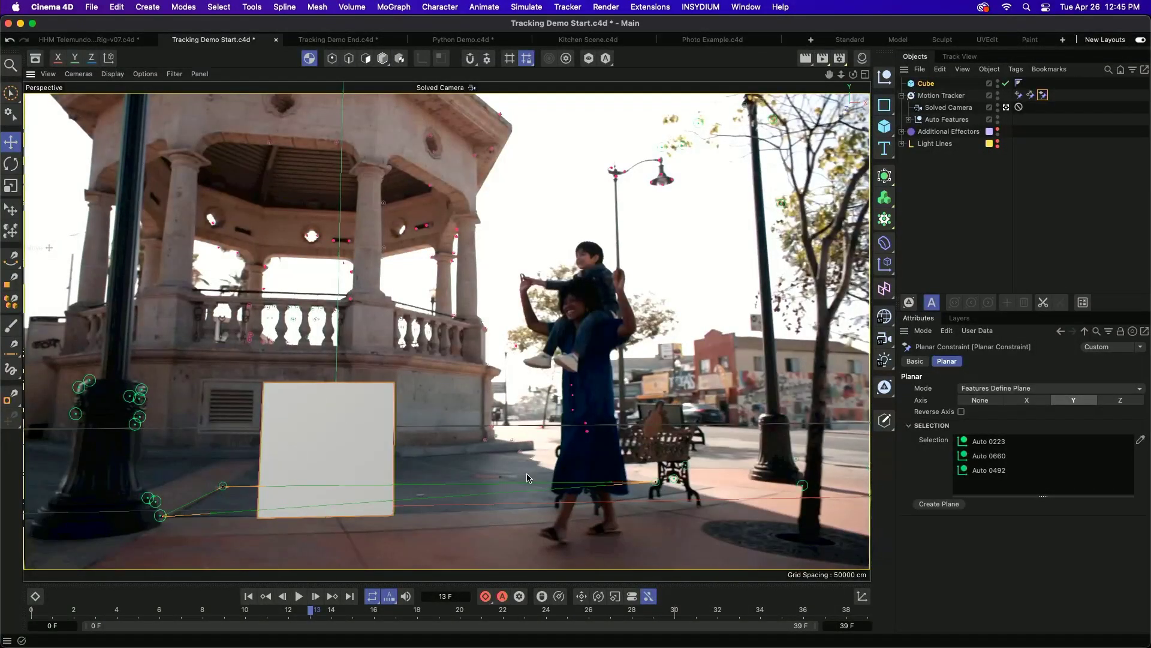
click(298, 595)
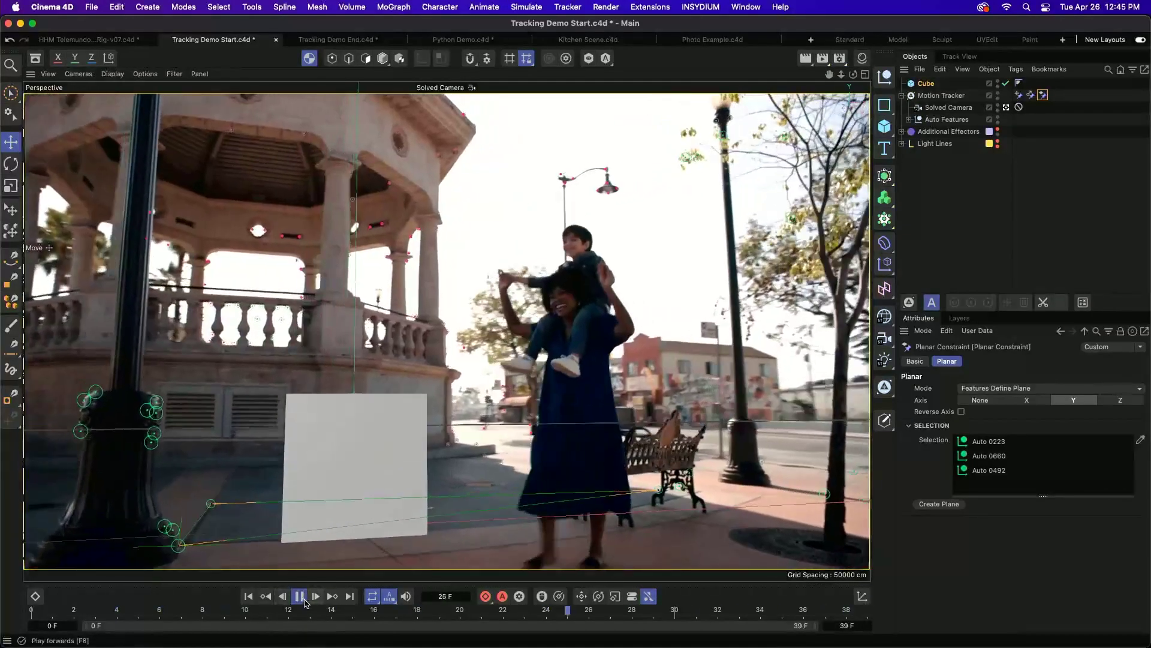
click(299, 596)
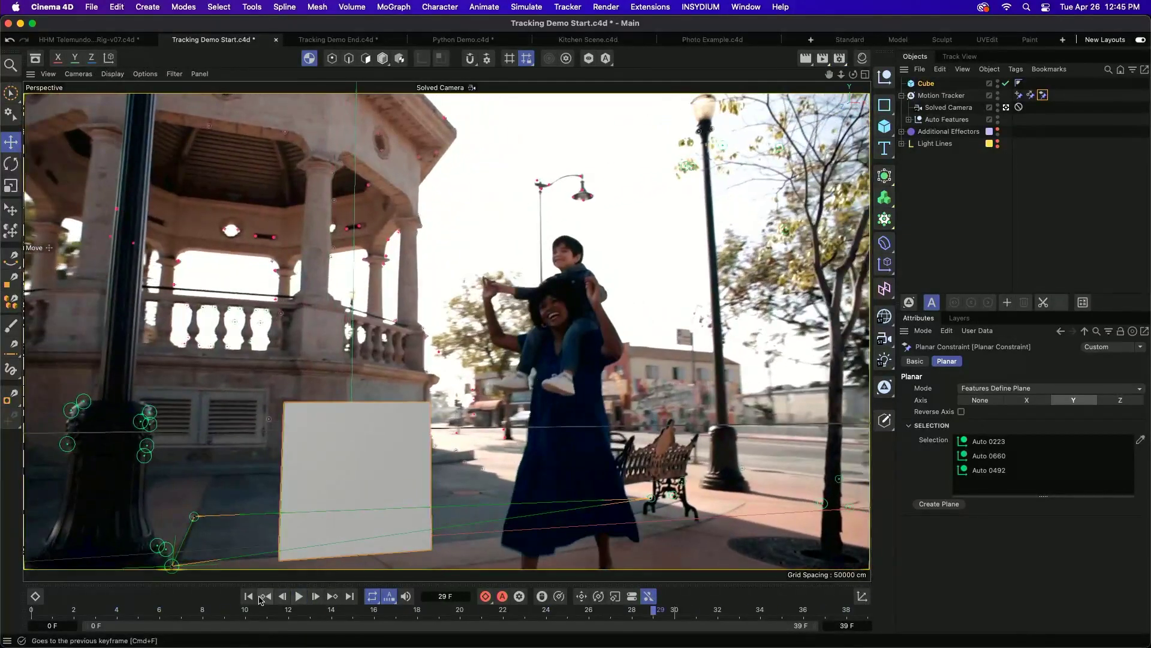
click(248, 595)
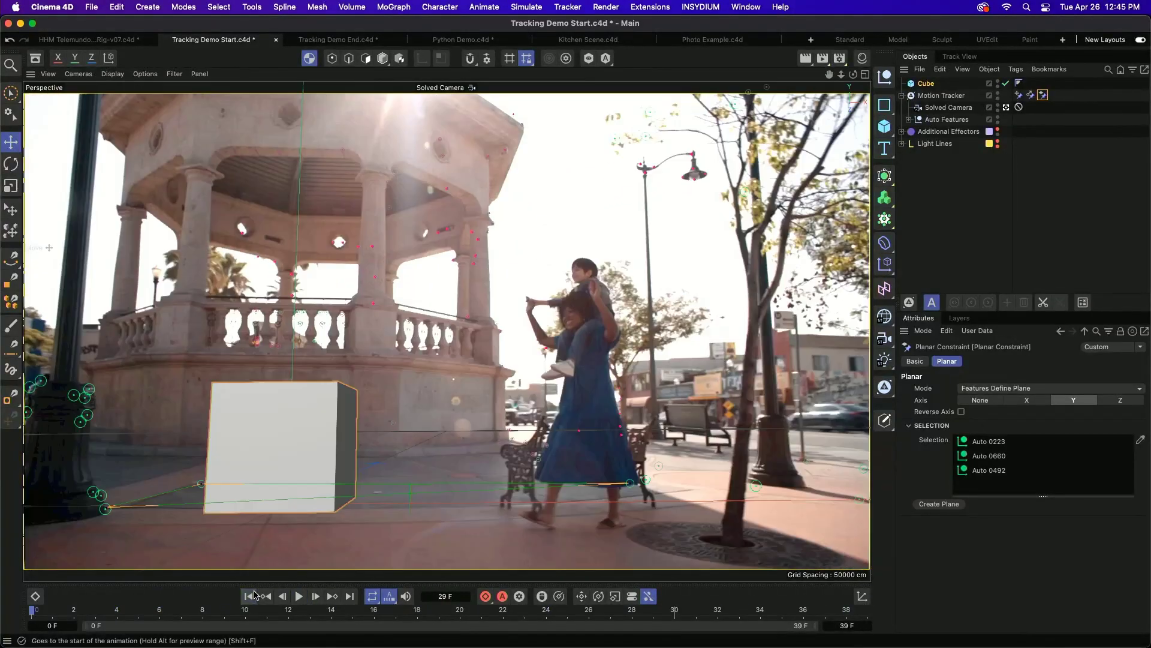
Delete the test cube, make the Light Lines rig visible in the viewport and select it.
click(926, 84)
key(Delete)
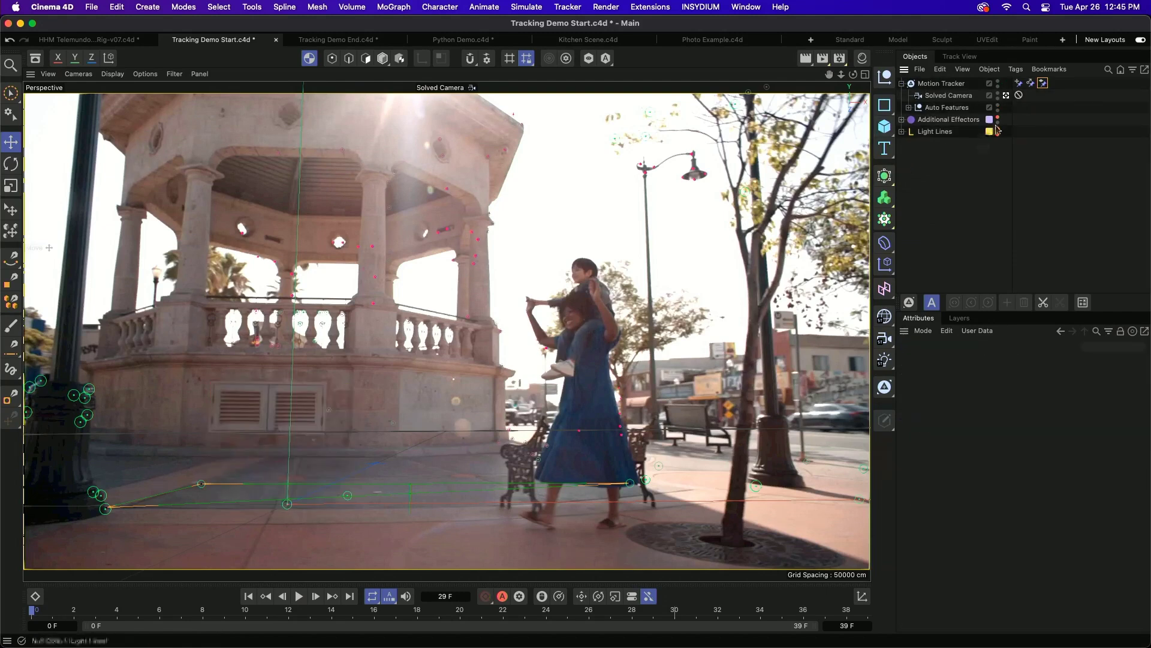
click(938, 134)
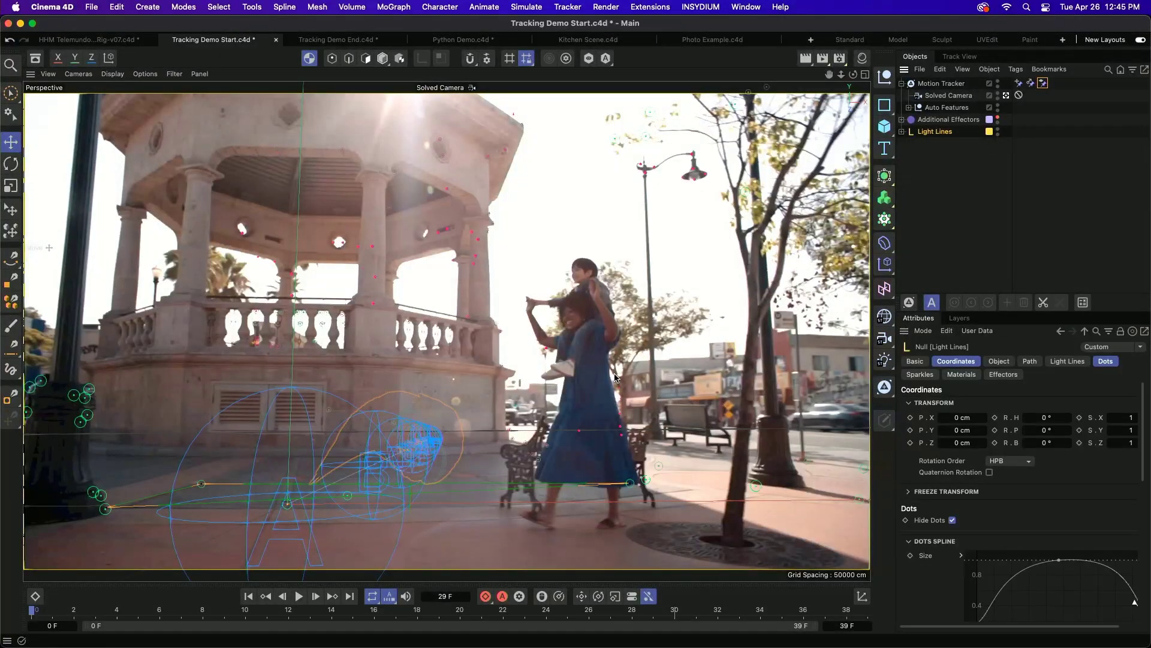
Display the four views, expand the Light Lines rig to select way point A, and go to frame 39.
middle_click(638, 357)
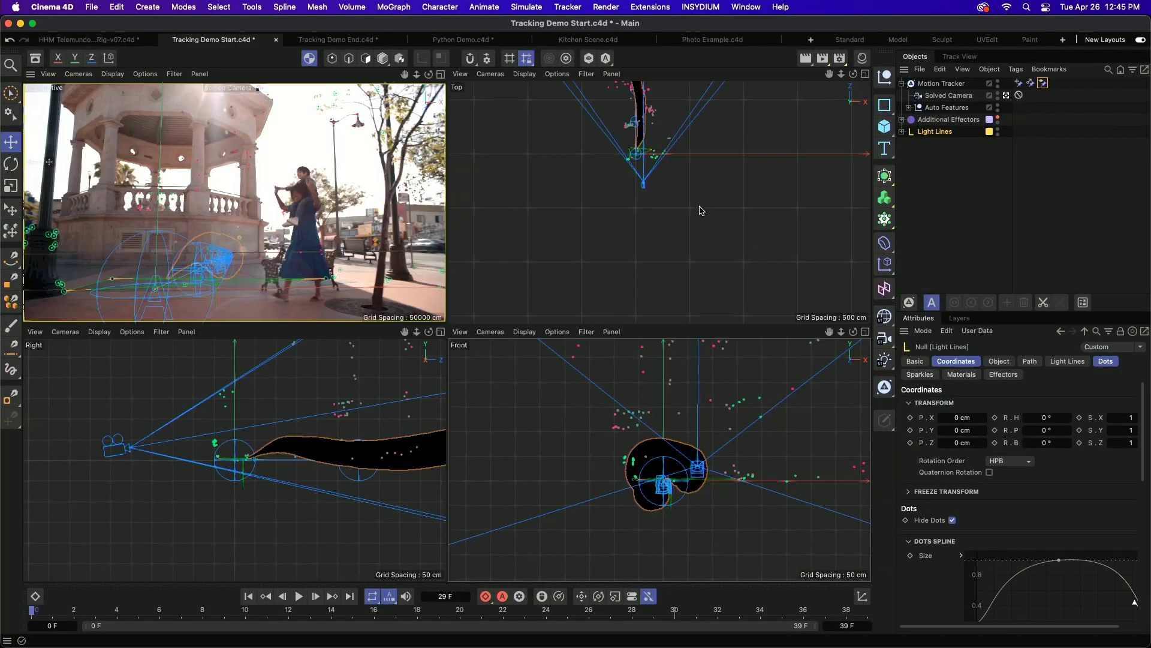
scroll(684, 204, up, 5)
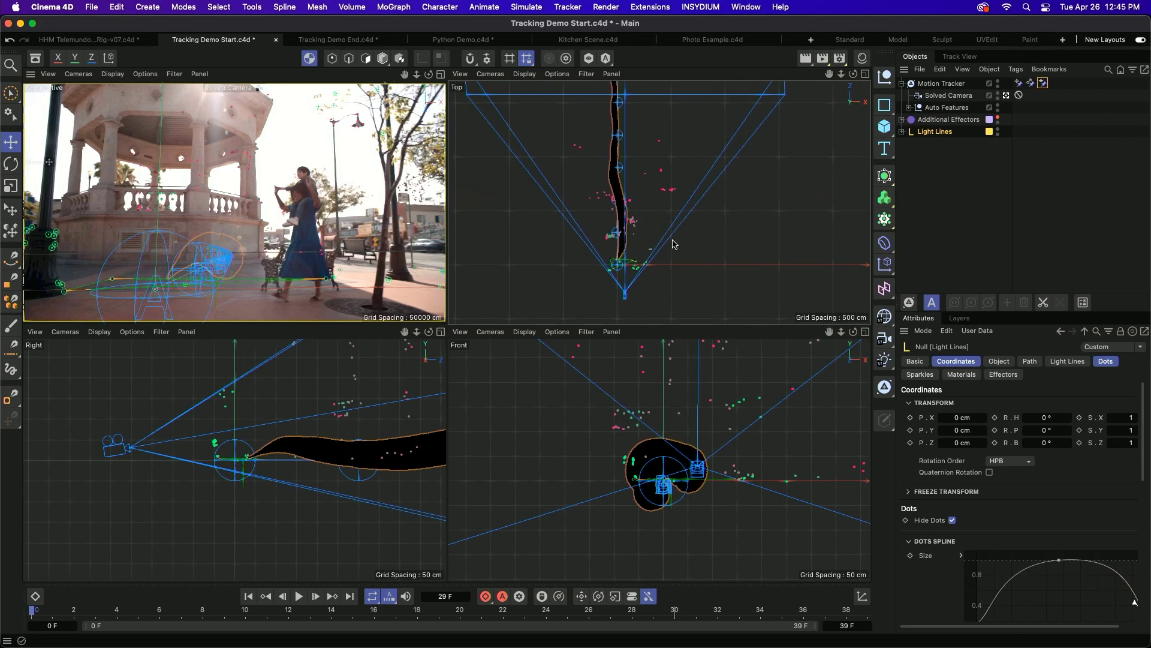
scroll(681, 212, up, 2)
click(902, 131)
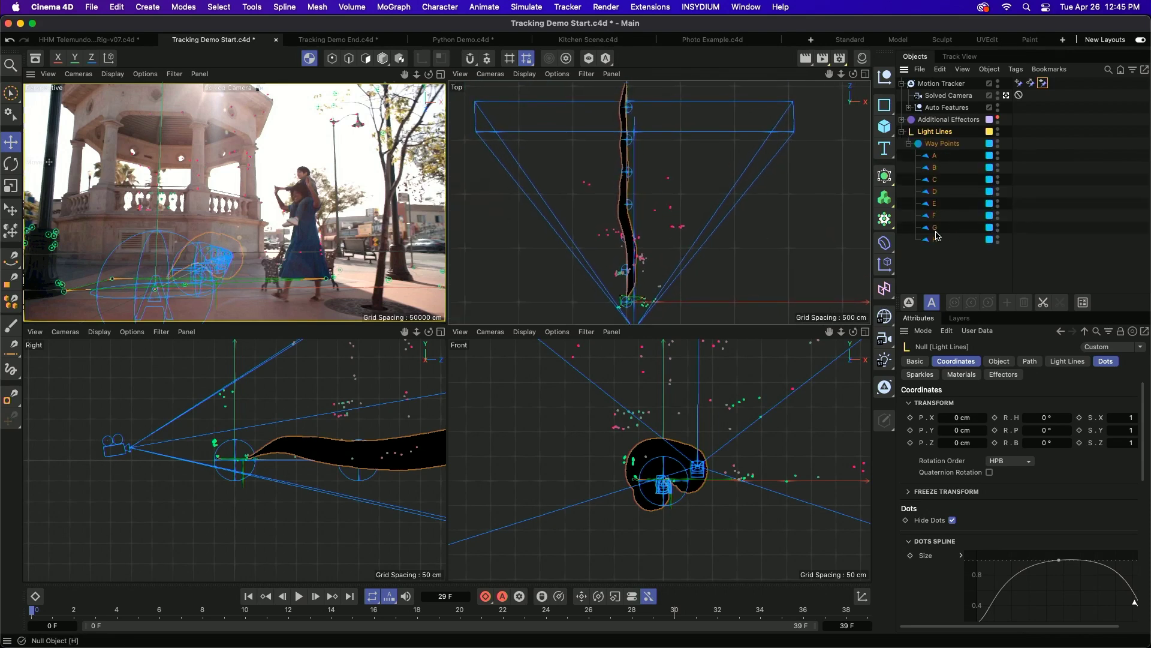
click(929, 160)
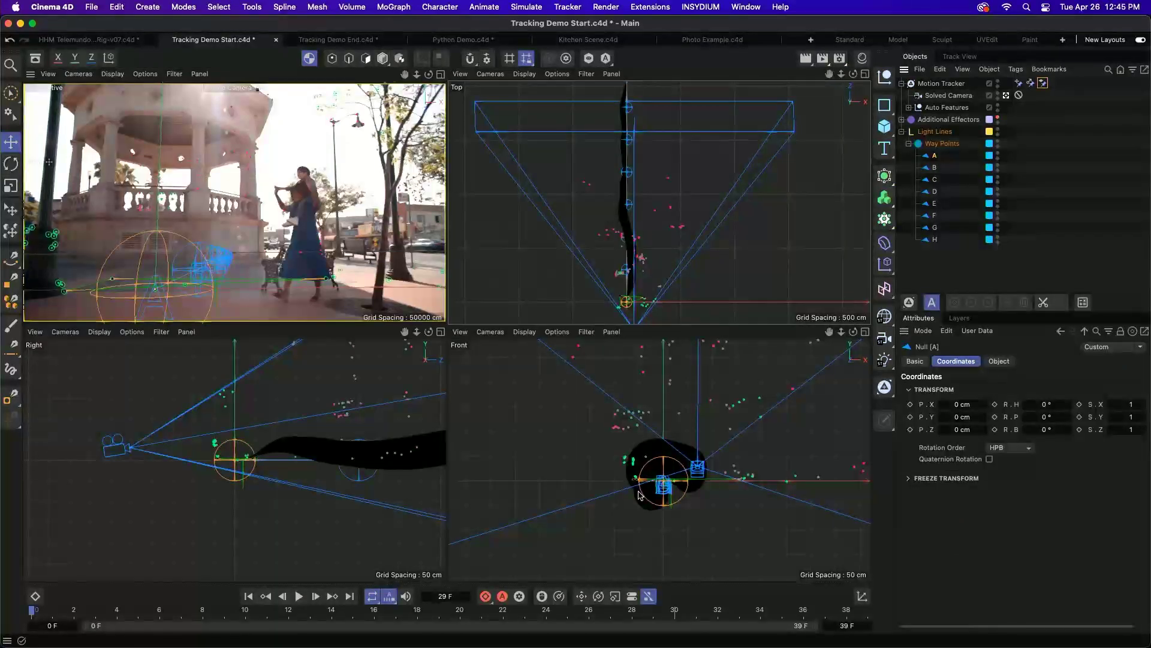
drag(561, 611, 866, 602)
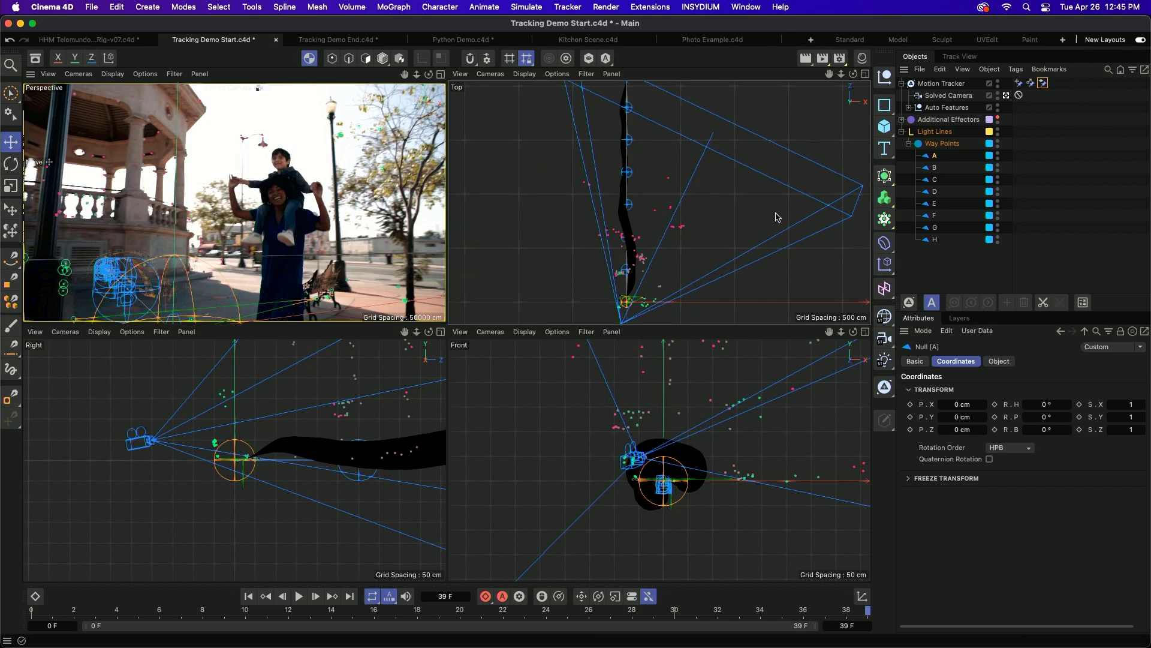
Switch to the Standard layout, collapse the Motion Tracker and move way point A in the top view to beside the camera.
click(850, 39)
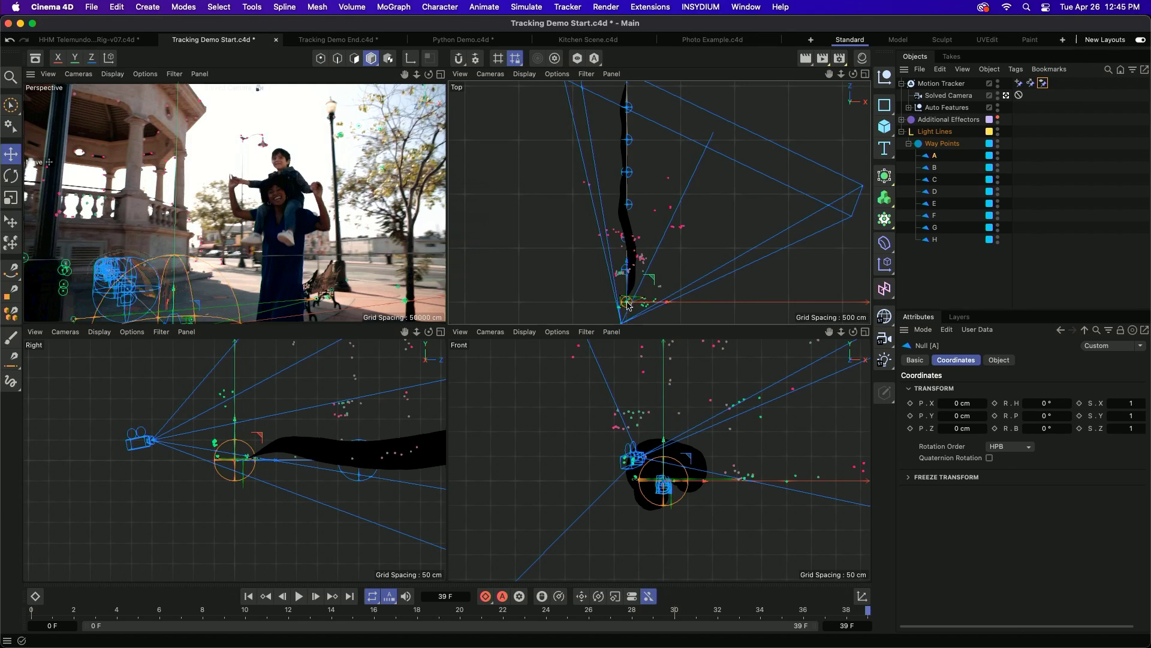
click(901, 84)
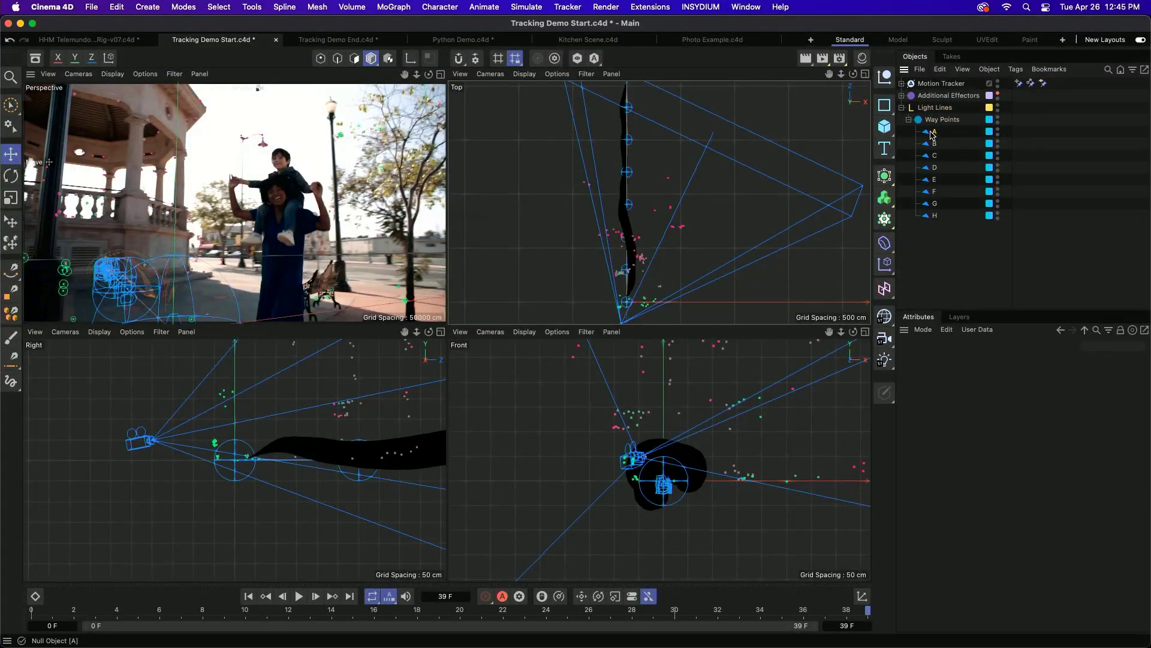
mouse_move(651, 279)
mouse_down()
mouse_move(713, 283)
mouse_move(660, 282)
mouse_move(633, 300)
mouse_move(672, 303)
mouse_up()
Move way point H in the top view into the camera's field of view, to about 1434 cm in X and 1170 cm in Z.
click(924, 202)
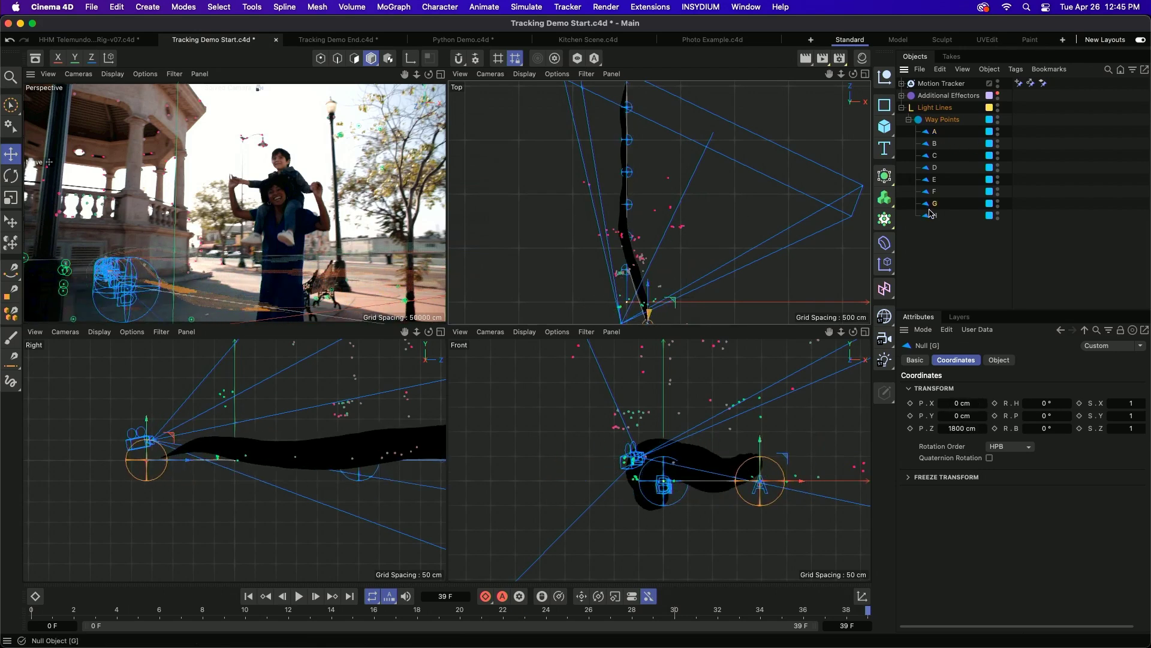
click(933, 216)
mouse_move(716, 127)
mouse_down()
mouse_move(730, 172)
mouse_move(870, 172)
mouse_move(846, 173)
mouse_move(856, 167)
mouse_up()
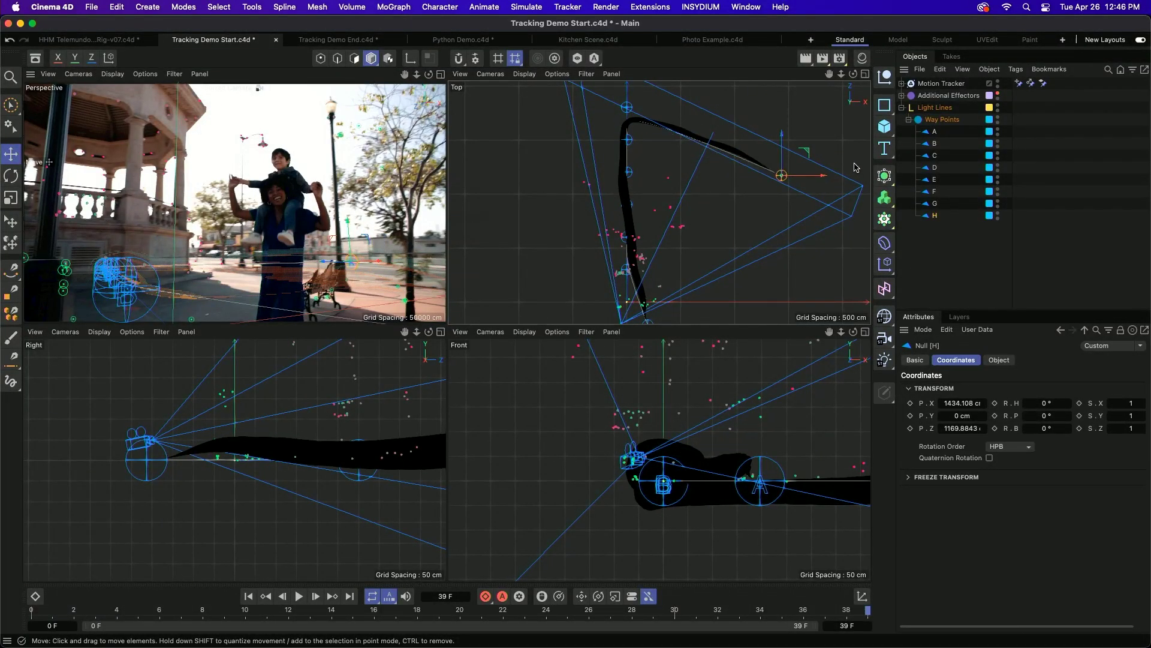
Switch to the Tracking Demo End.c4d project and relink the Motion Tracker's footage to sc010_0150_00000.jpg.
click(336, 40)
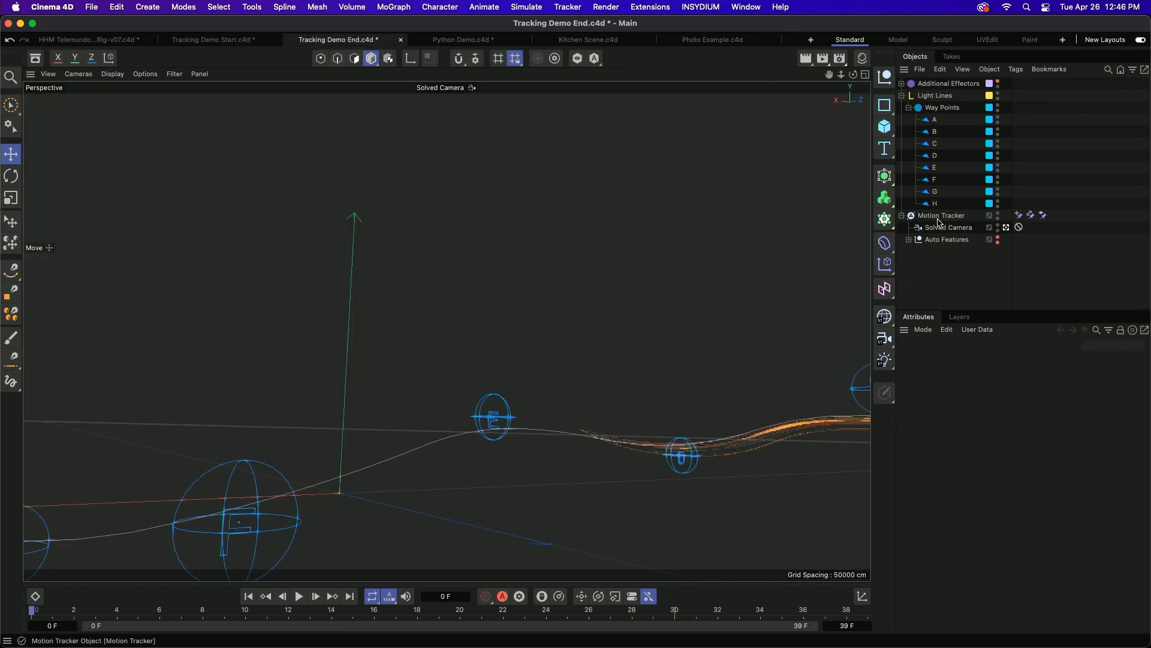
click(950, 217)
click(1011, 359)
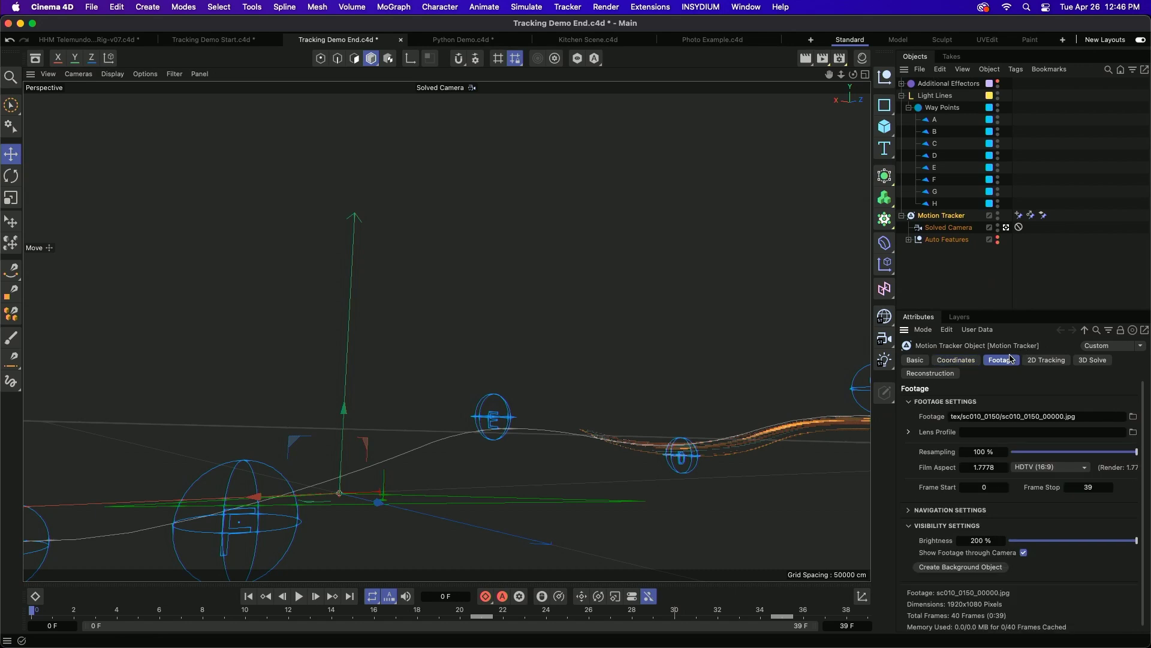
click(1133, 416)
click(550, 155)
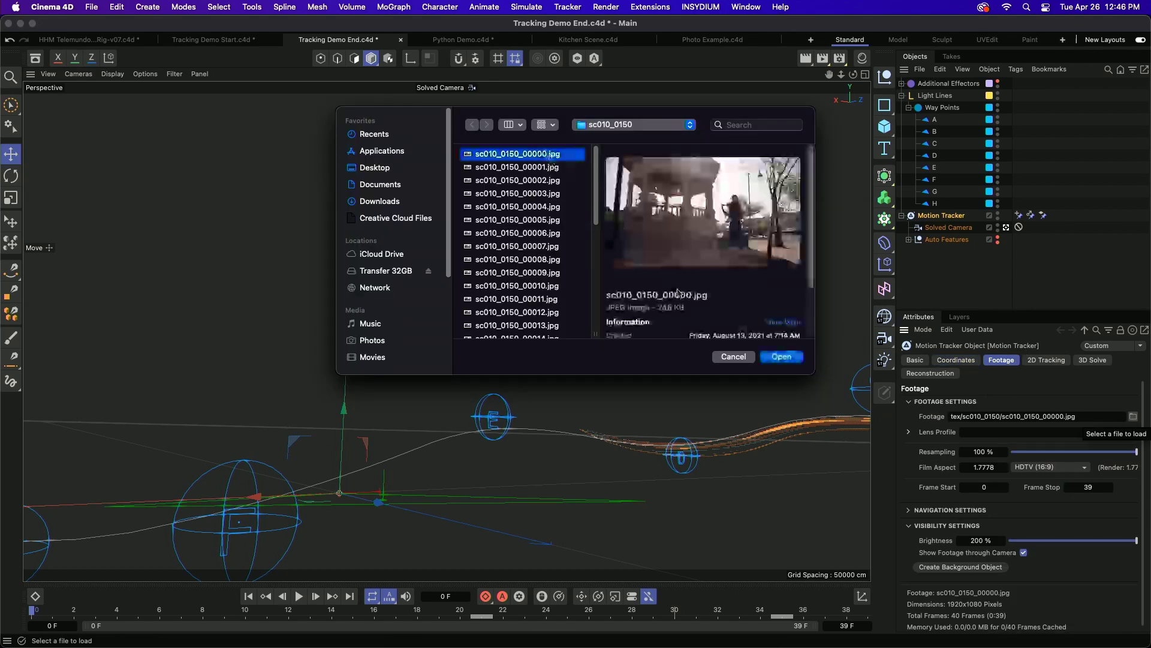
click(789, 356)
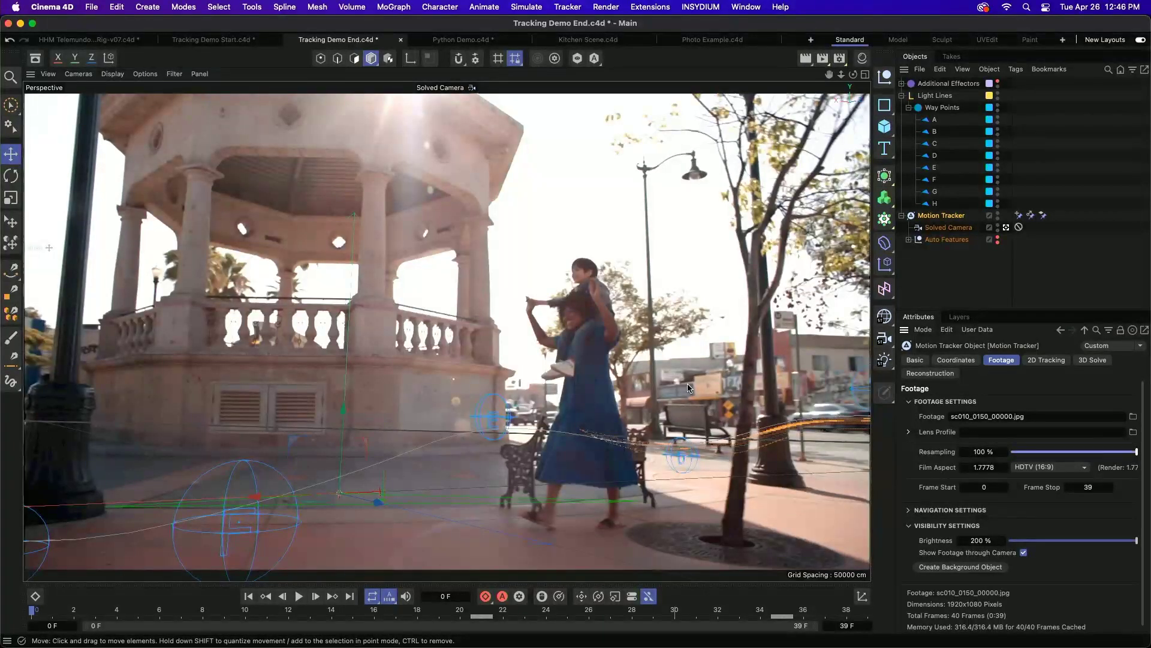
Examine the finished way point path in the top view and open the Light Lines settings of the rig.
middle_click(692, 210)
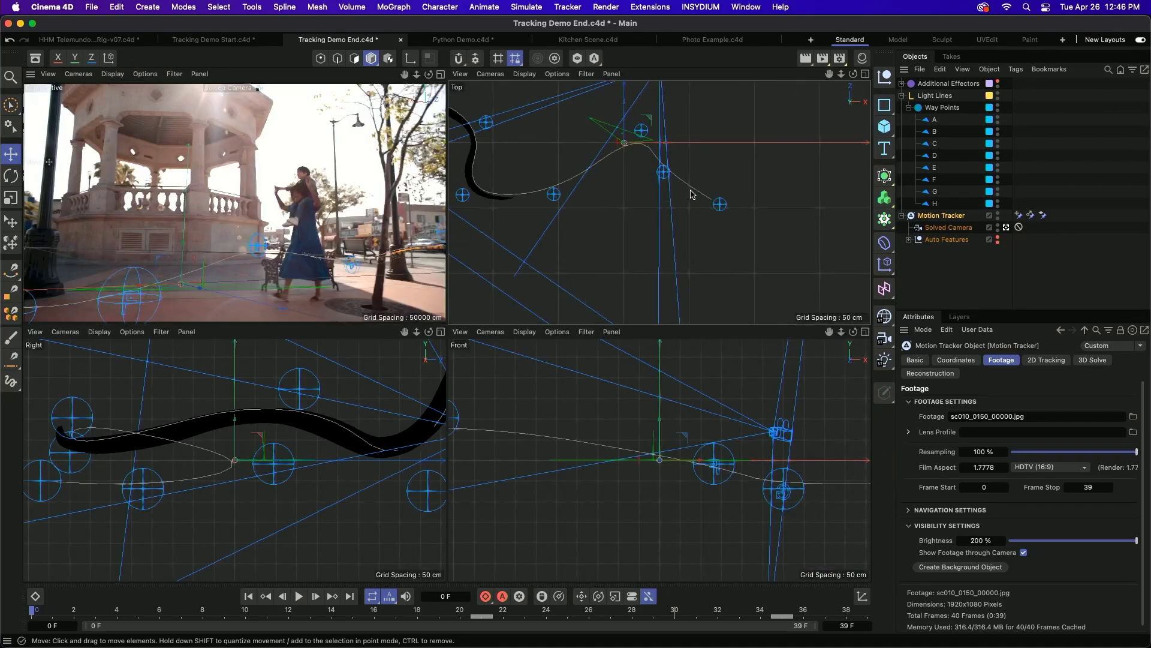
scroll(692, 194, down, 8)
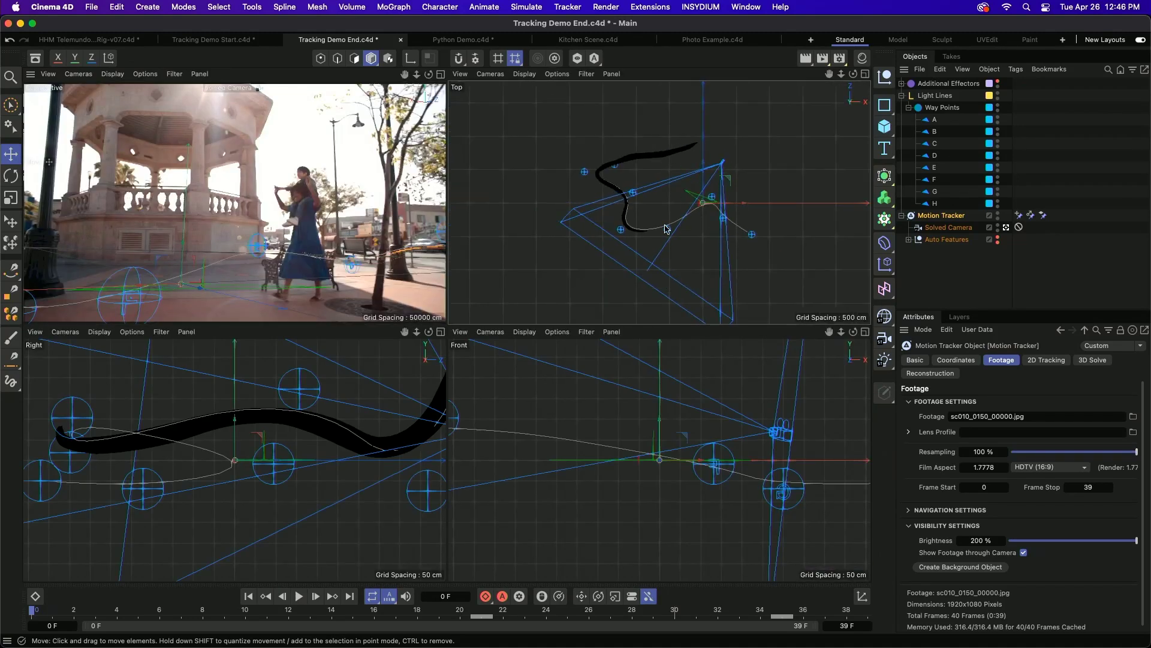
click(942, 107)
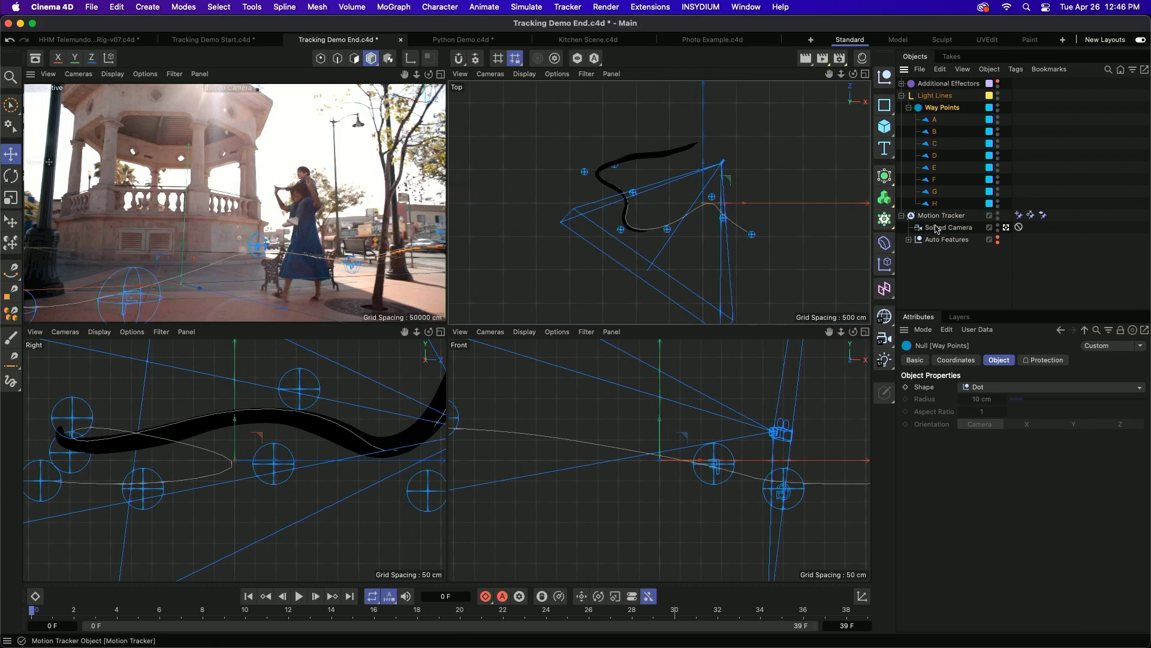
click(935, 96)
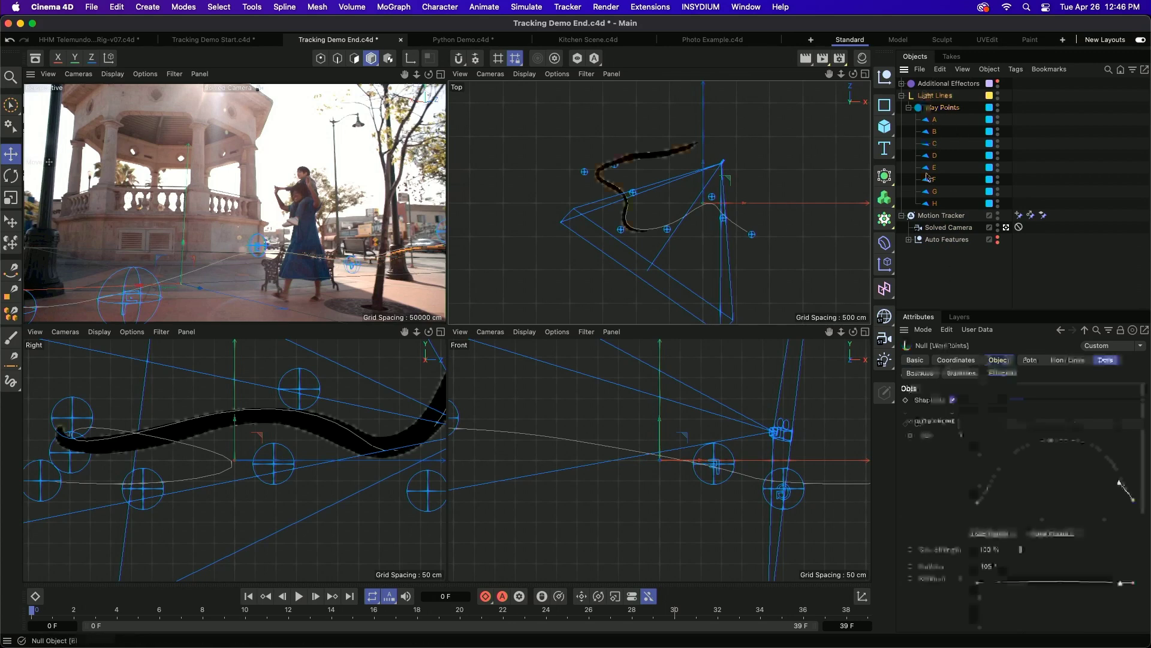
click(1067, 360)
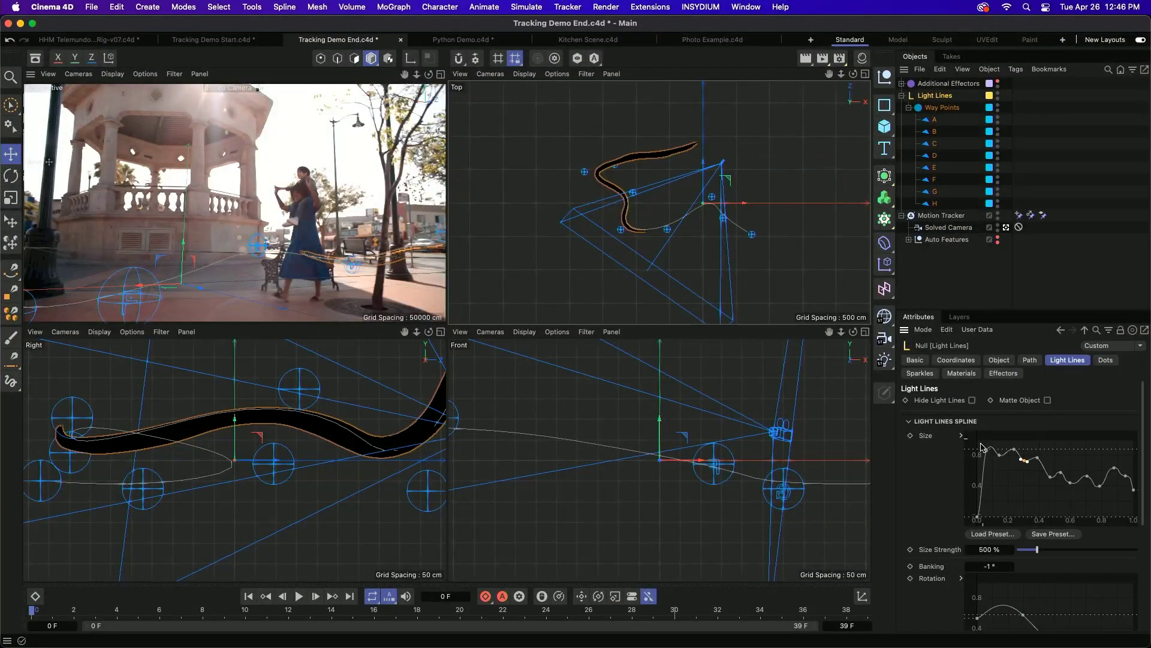
Review the Light Lines spline, movement and geometry settings, and play the light trail's animation through the tracked shot.
scroll(942, 455, down, 3)
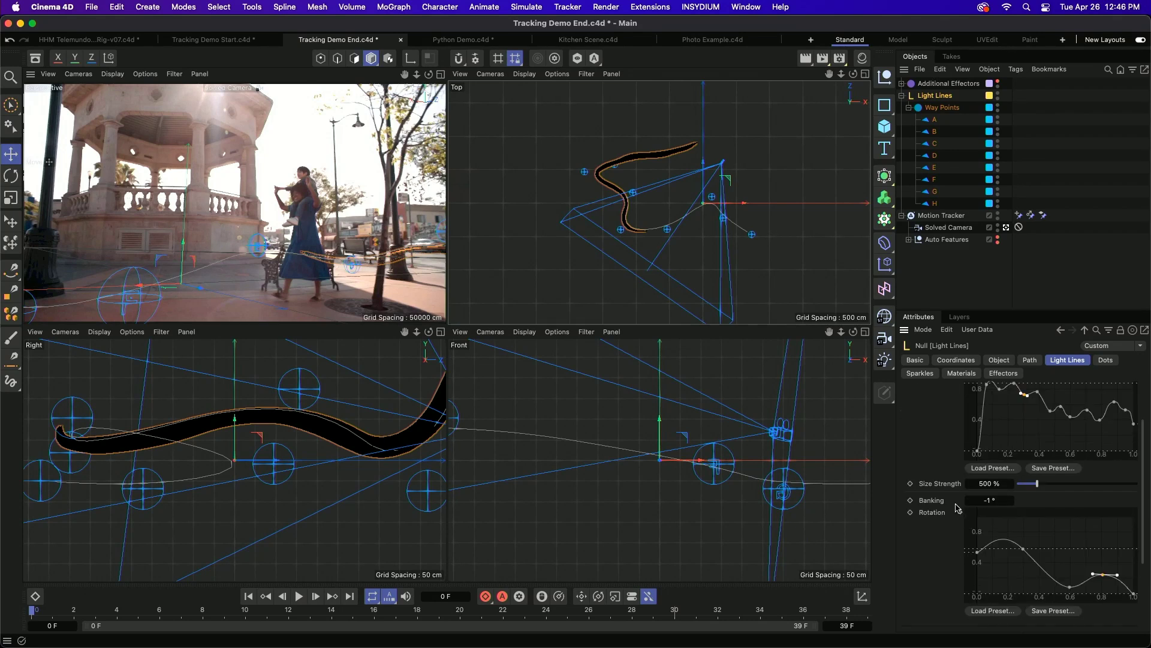
scroll(959, 510, down, 5)
mouse_move(1033, 533)
mouse_down()
mouse_move(1051, 534)
mouse_move(1027, 533)
mouse_up()
key(super+z)
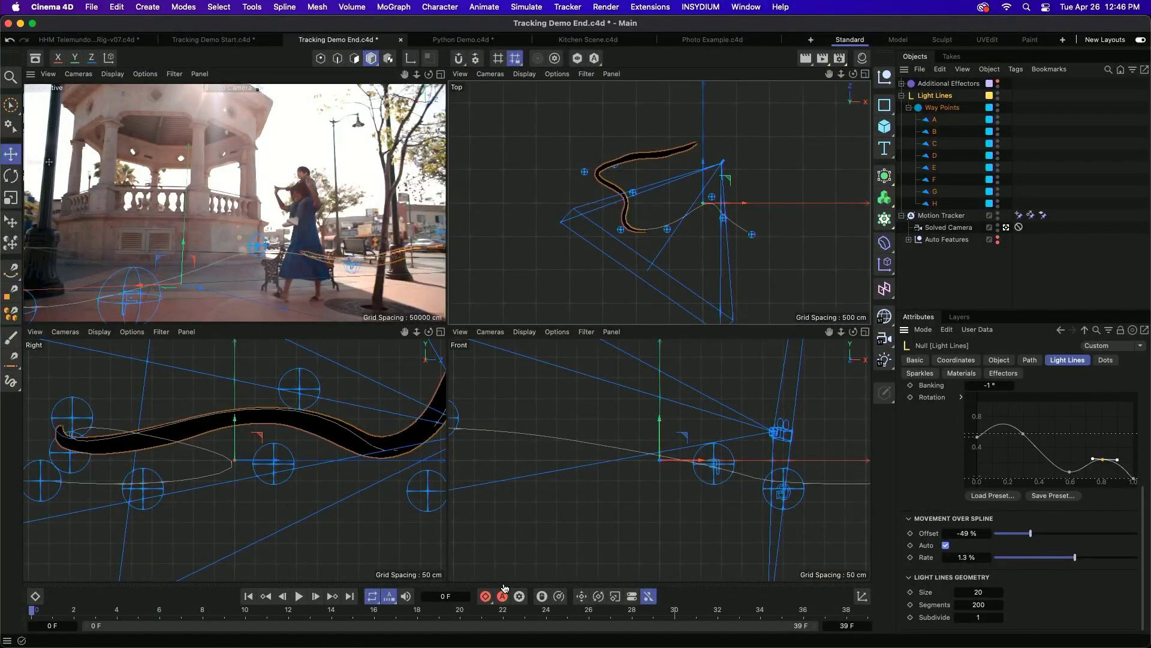
click(299, 596)
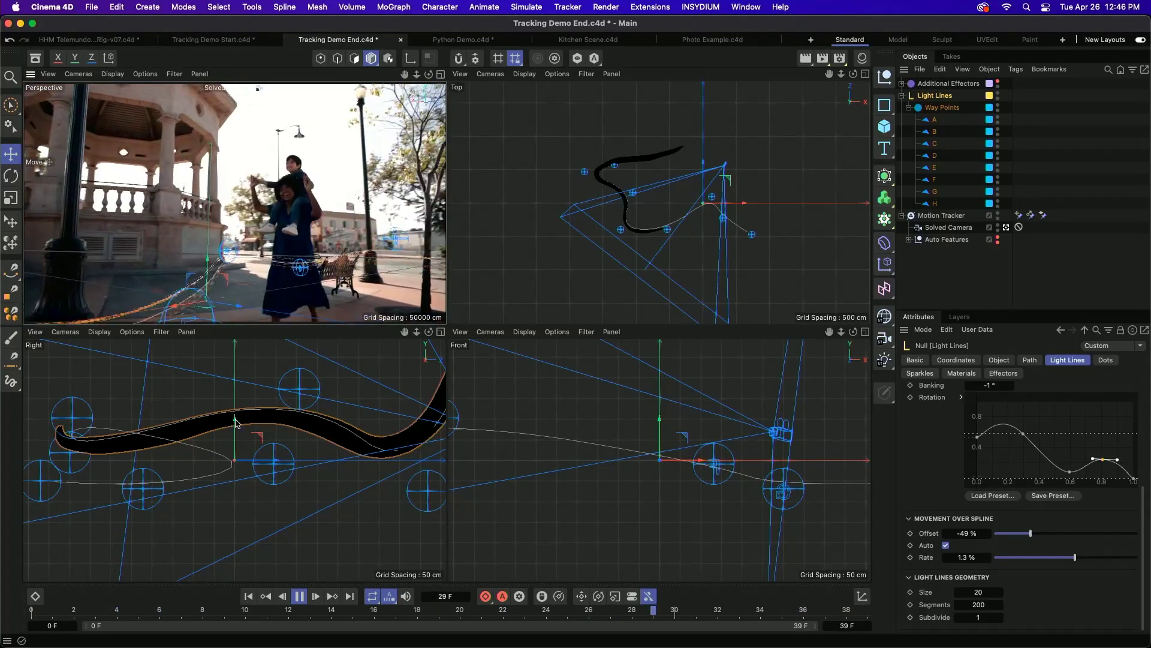
click(299, 596)
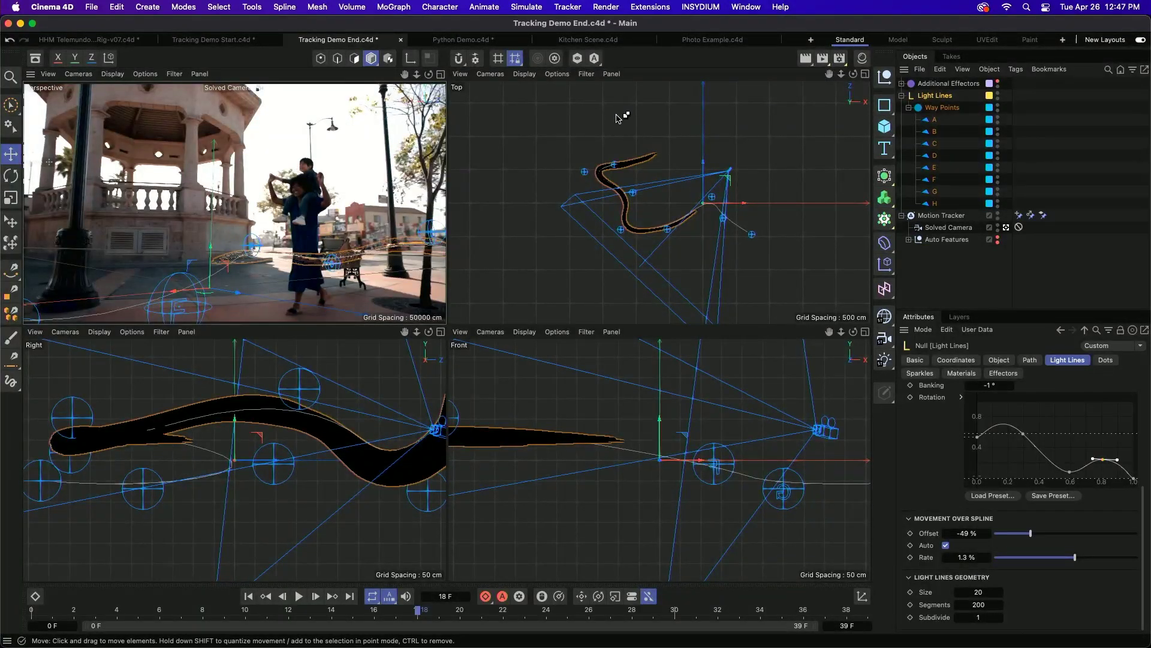
Switch to the Keynote presentation, start the slideshow and advance to the Manipulate time with Python slide.
key(super+Tab)
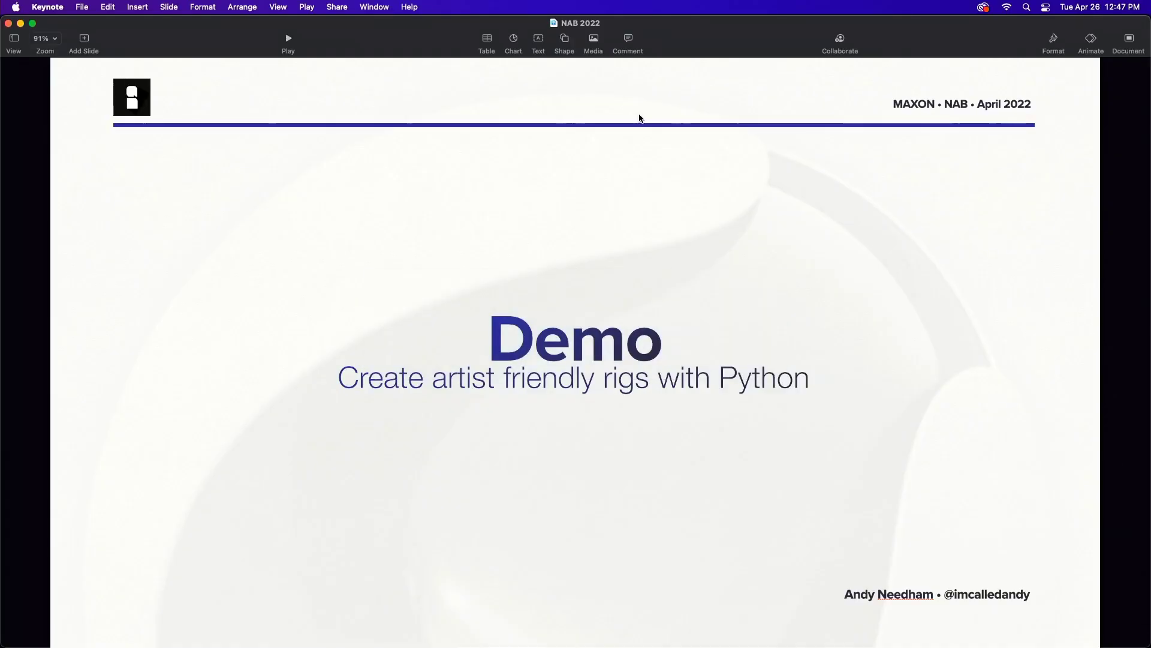
key(alt+super+p)
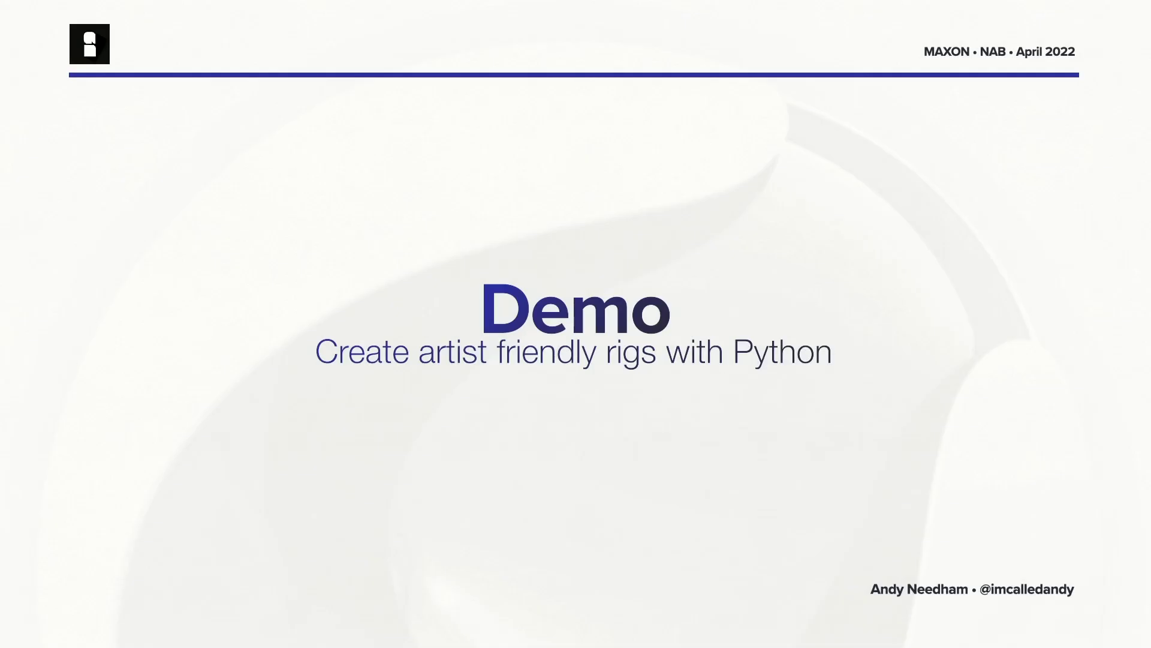
key(Right)
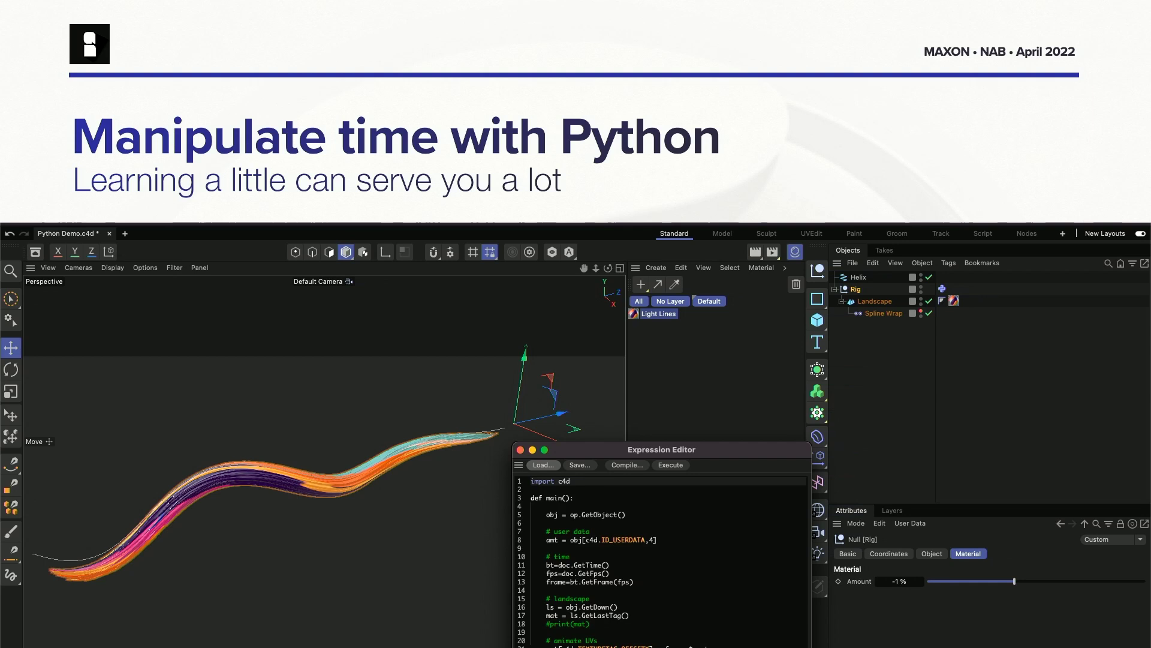
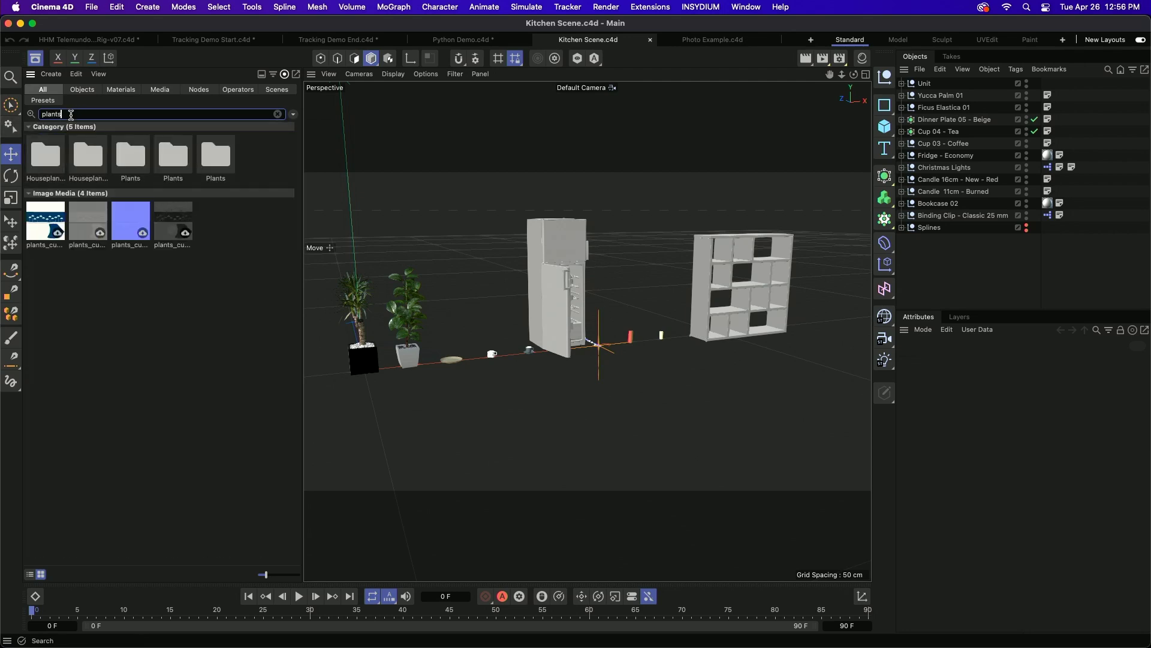
Search the asset library for plate and mark the beige dinner plate as a favorite.
click(50, 148)
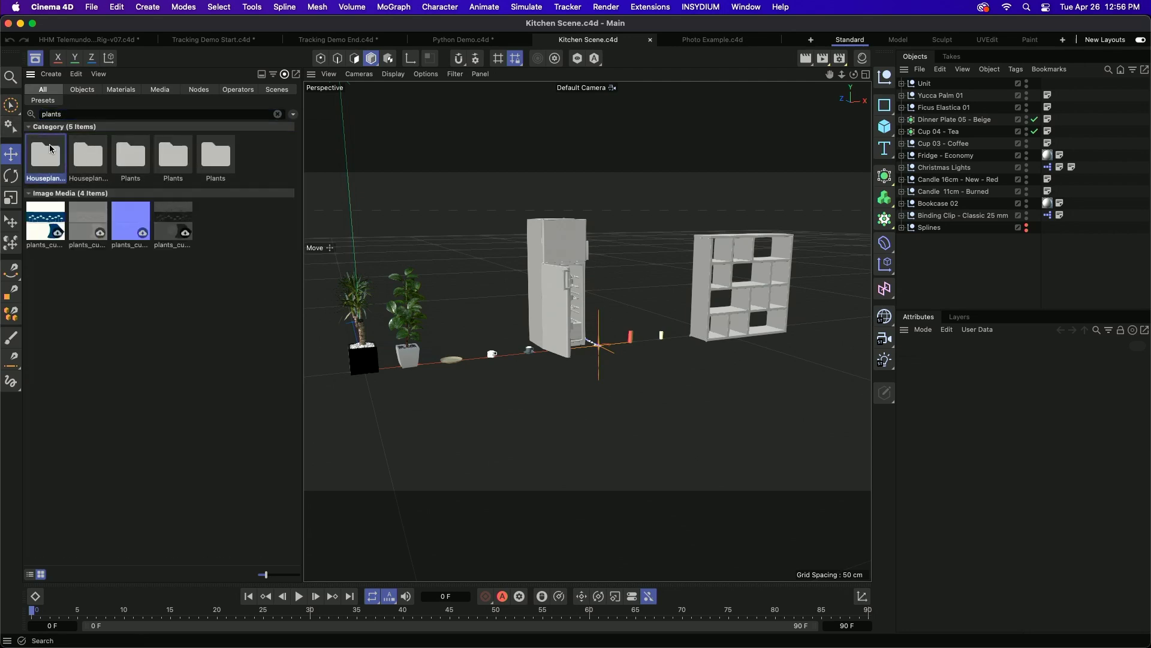
click(214, 139)
click(89, 114)
key(BackSpace)
key(BackSpace)
key(BackSpace)
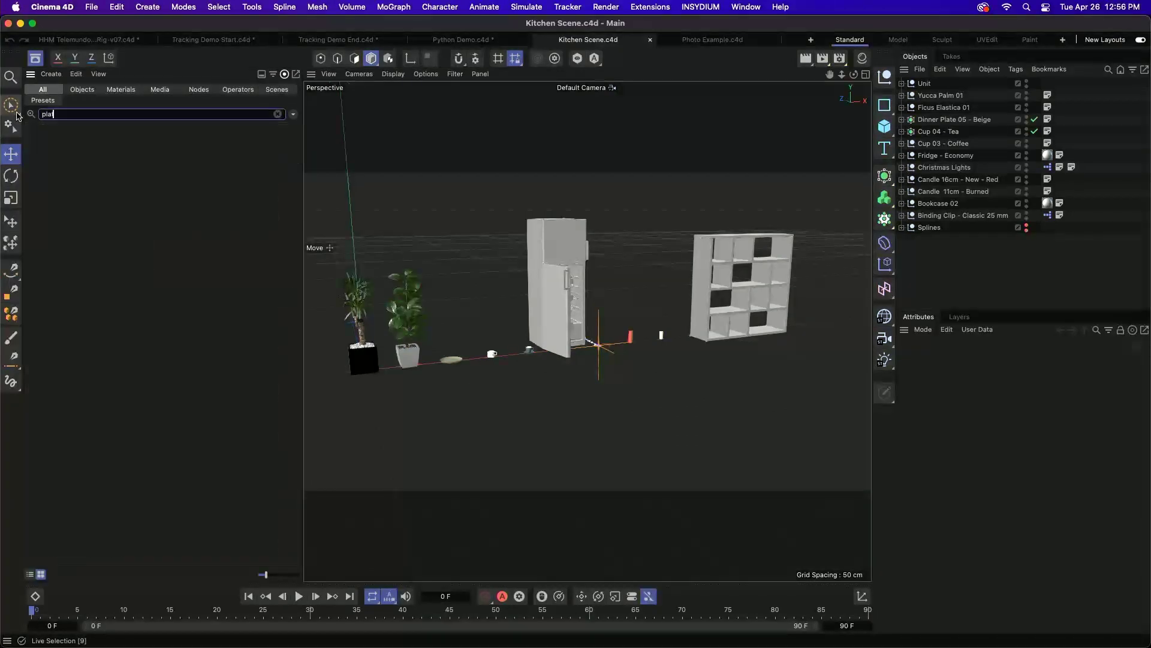
text(te)
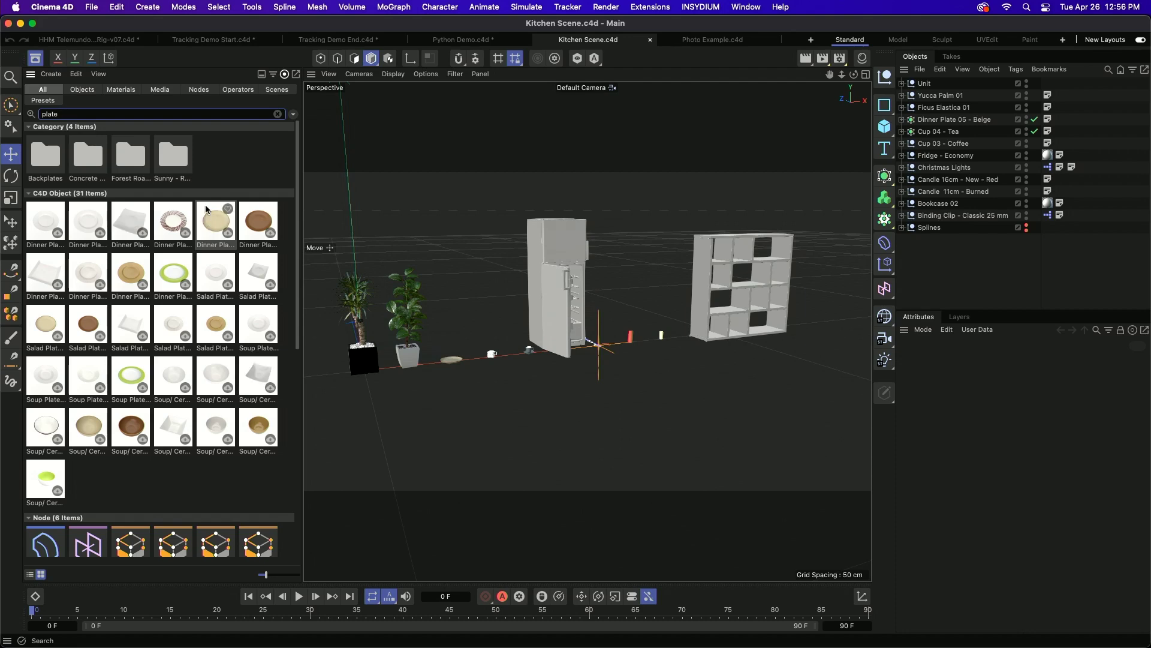
click(228, 209)
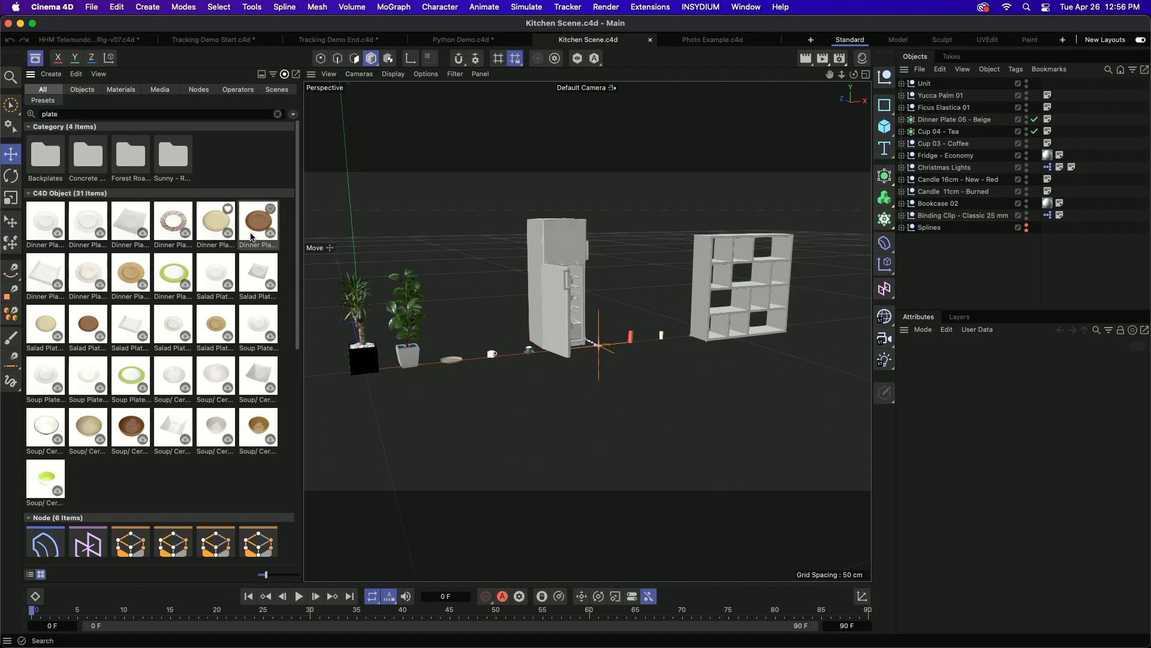
Search the asset library for frid and mark the first fridge as a favorite.
double_click(60, 114)
text(frd)
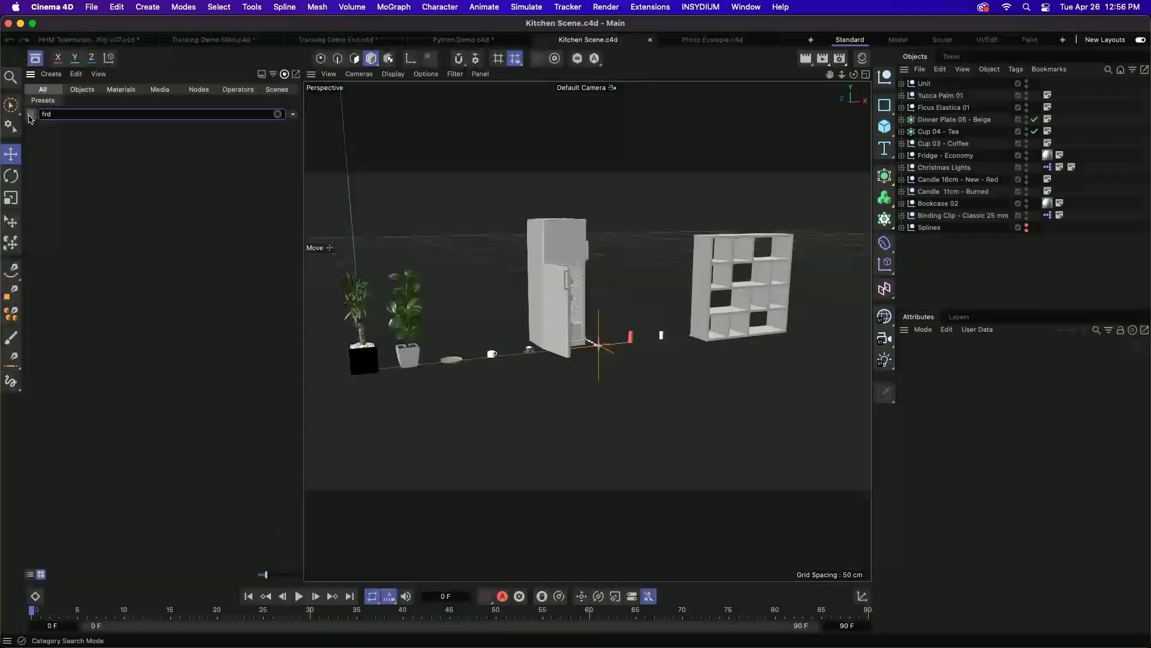
key(BackSpace)
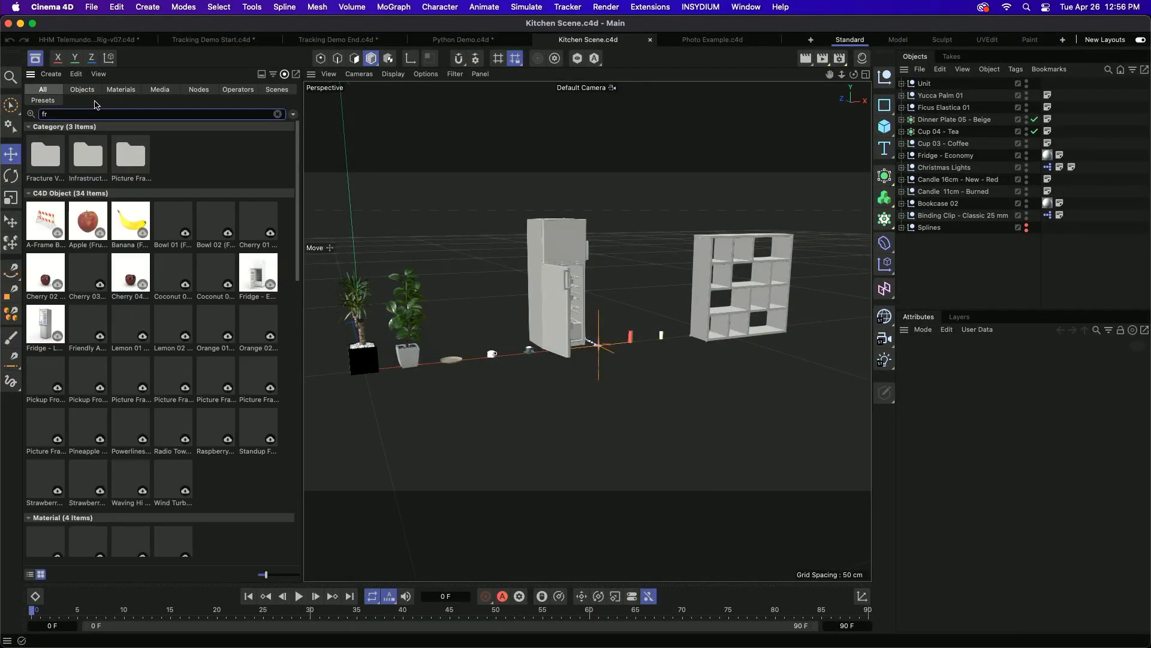
text(id)
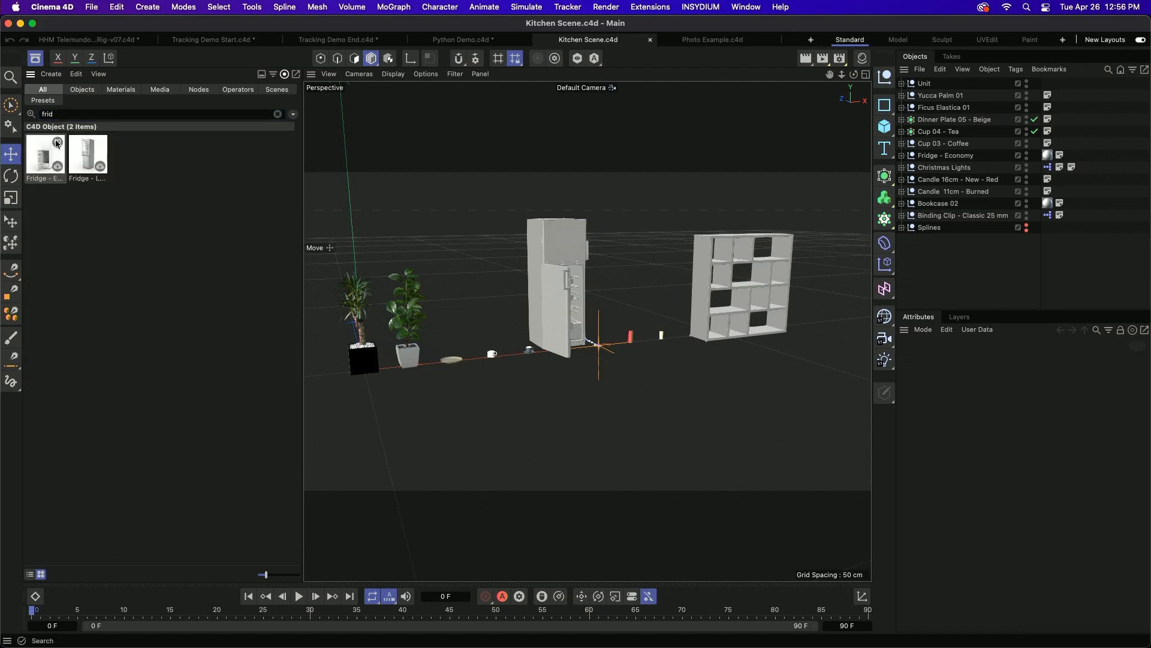
Search the asset library for tea and mark the Cup 05 asset as a favorite.
drag(54, 114, 10, 116)
text(cups)
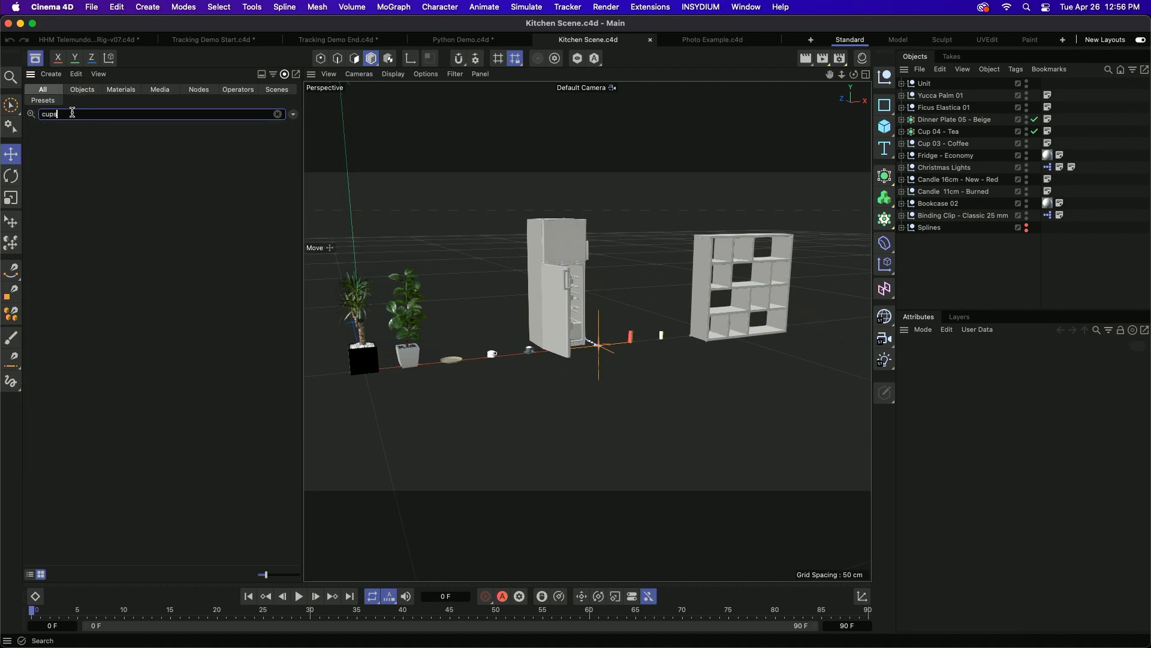
key(BackSpace)
key(BackSpace)
key(BackSpace)
key(BackSpace)
text(tes)
key(BackSpace)
text(a)
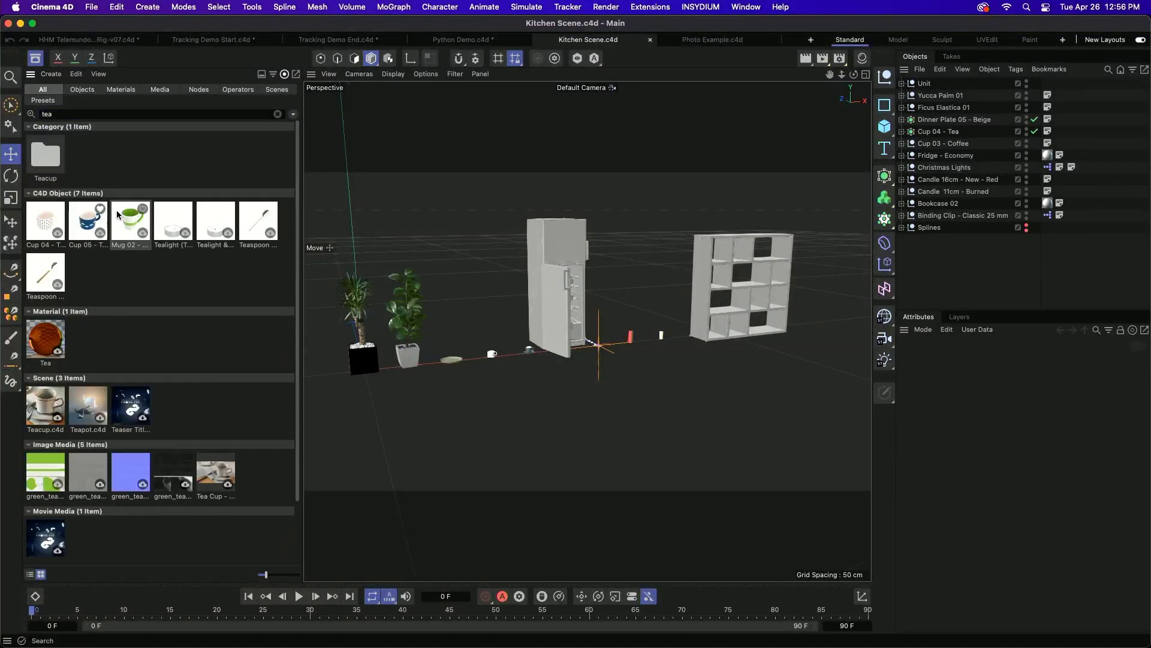
Show the favorite assets, try to load all three at once, and close the Asset Browser.
click(277, 114)
click(73, 138)
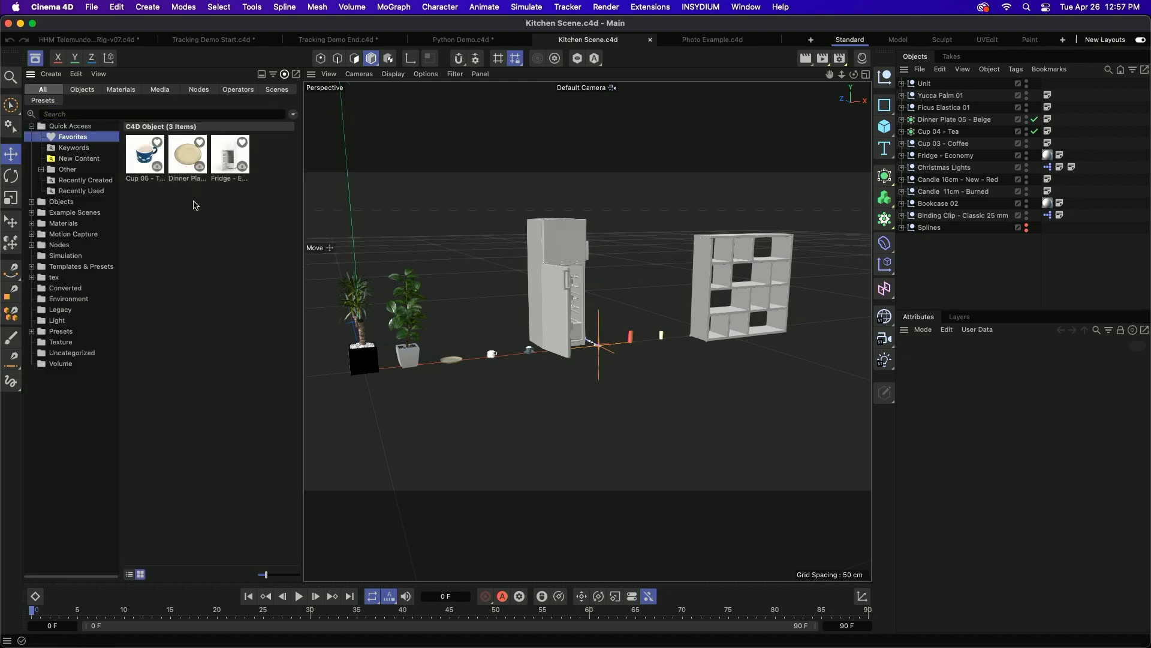
drag(280, 152, 167, 201)
shift+click(139, 154)
right_click(139, 153)
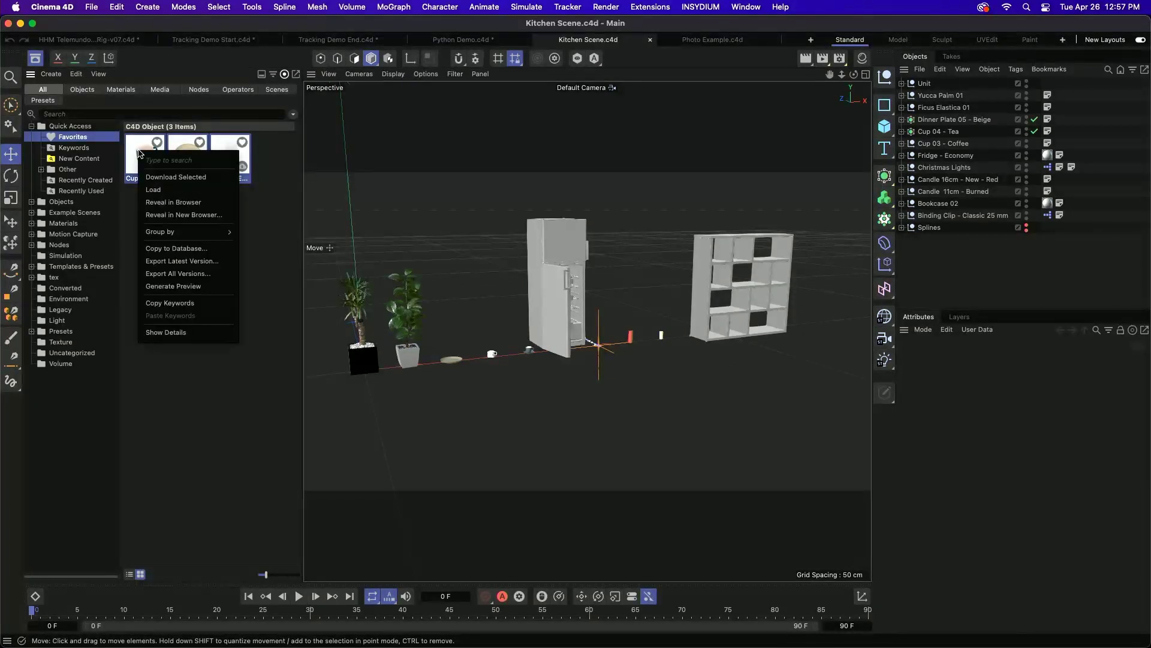
click(168, 189)
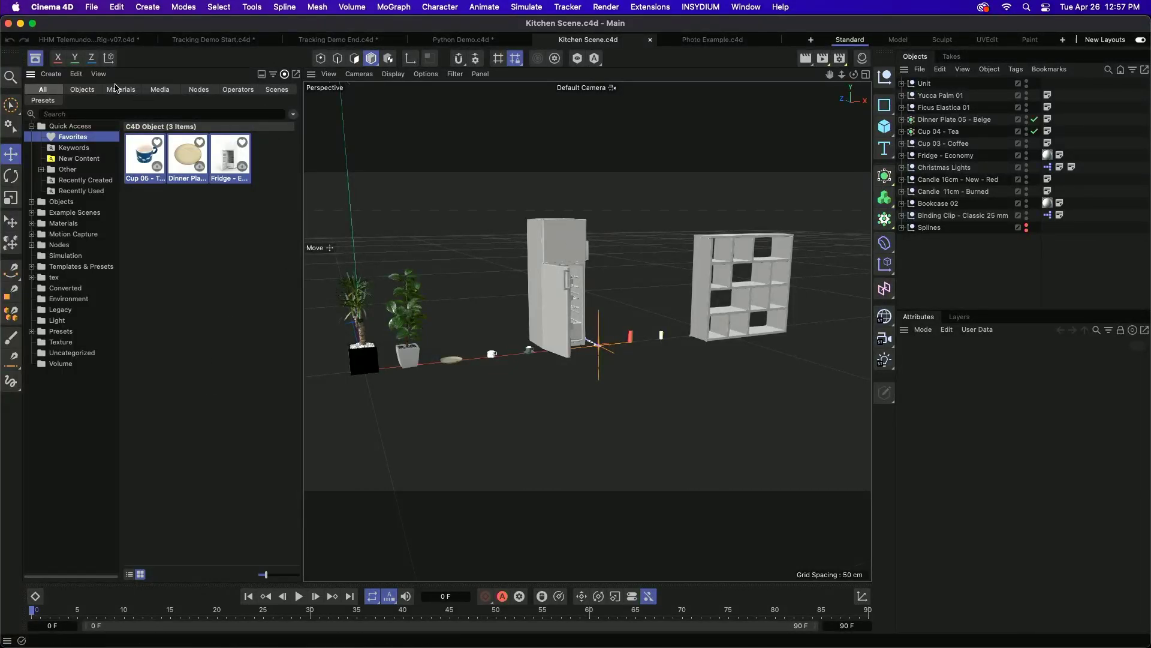
click(34, 59)
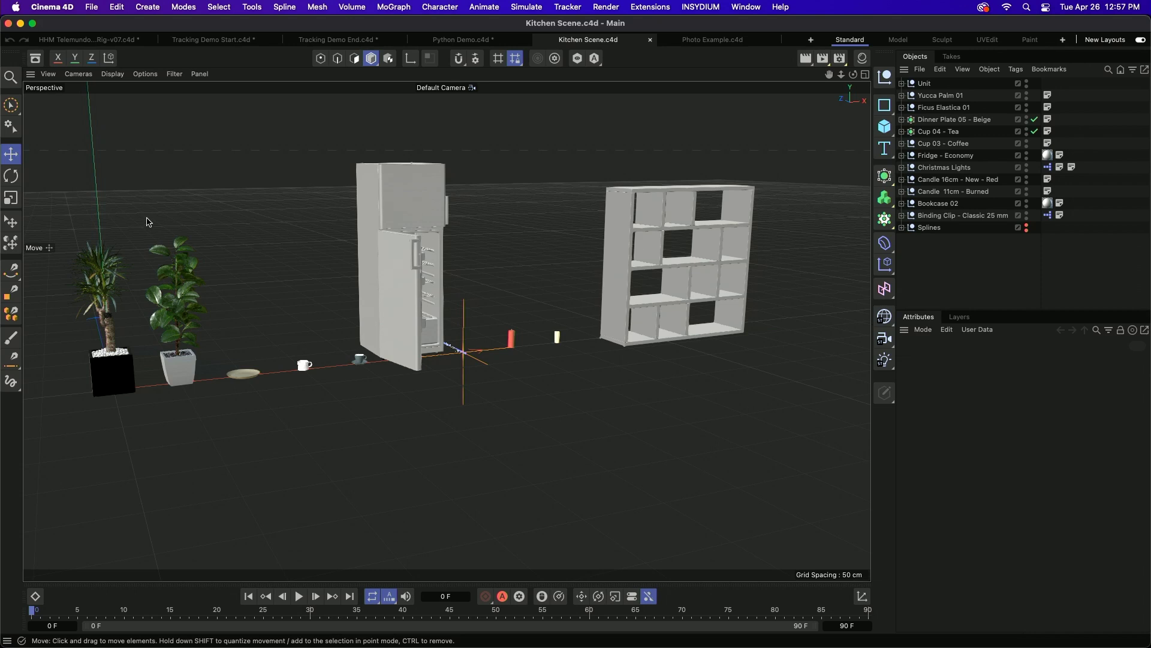
Use the Place tool to set the Ficus Elastica 01 plant on top of the bookcase.
click(10, 221)
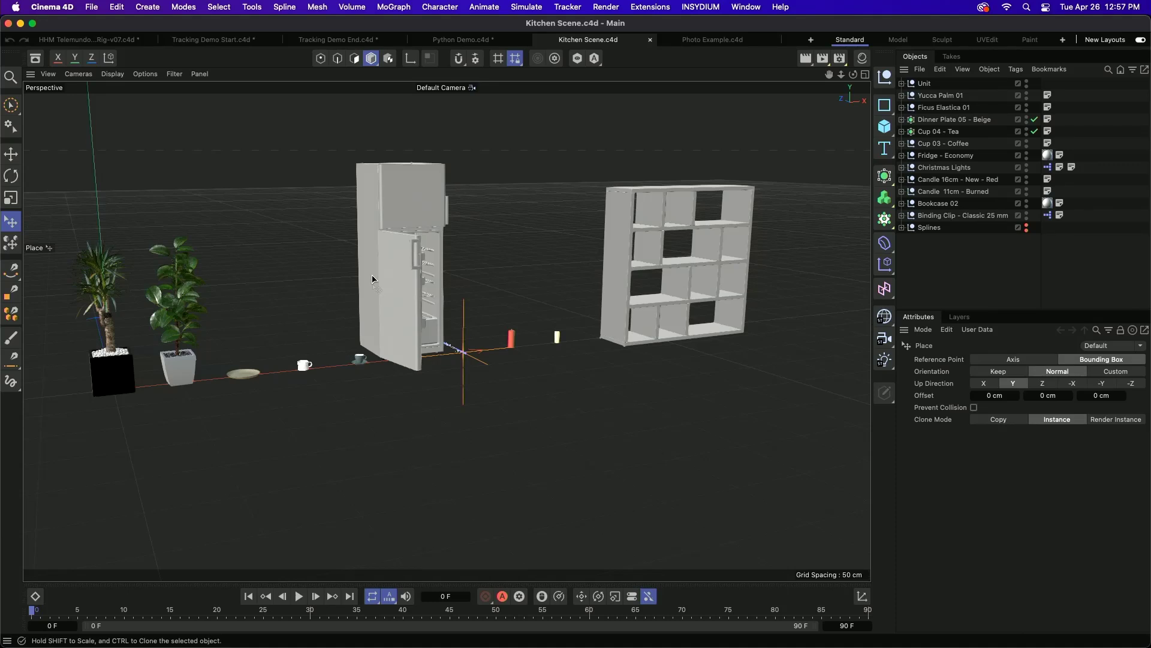
alt+middle_drag(625, 296, 613, 268)
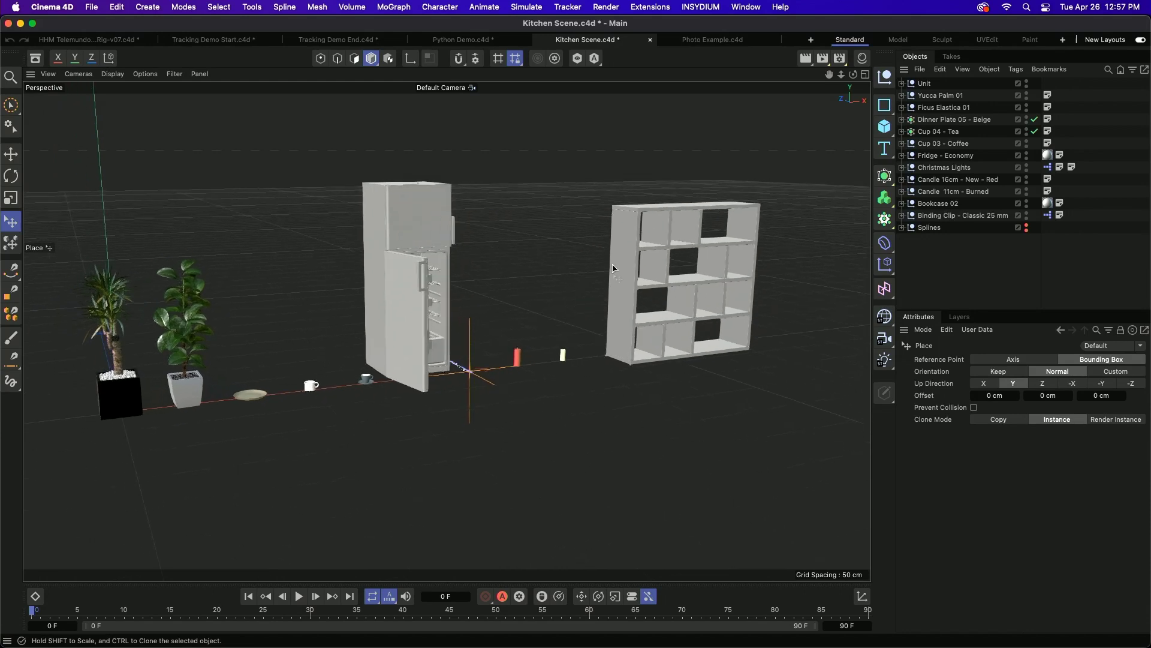
drag(829, 75, 841, 75)
mouse_move(627, 251)
alt+mouse_down()
mouse_move(622, 239)
mouse_move(606, 270)
mouse_move(613, 250)
alt+mouse_up()
alt+middle_drag(613, 251, 569, 289)
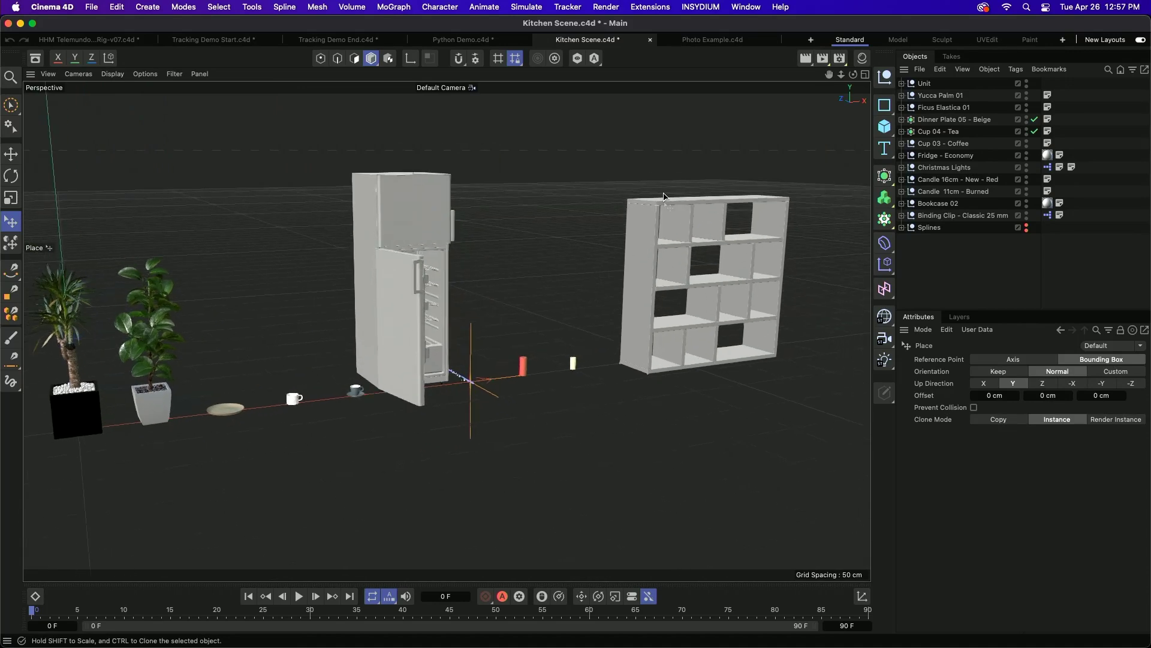
click(943, 108)
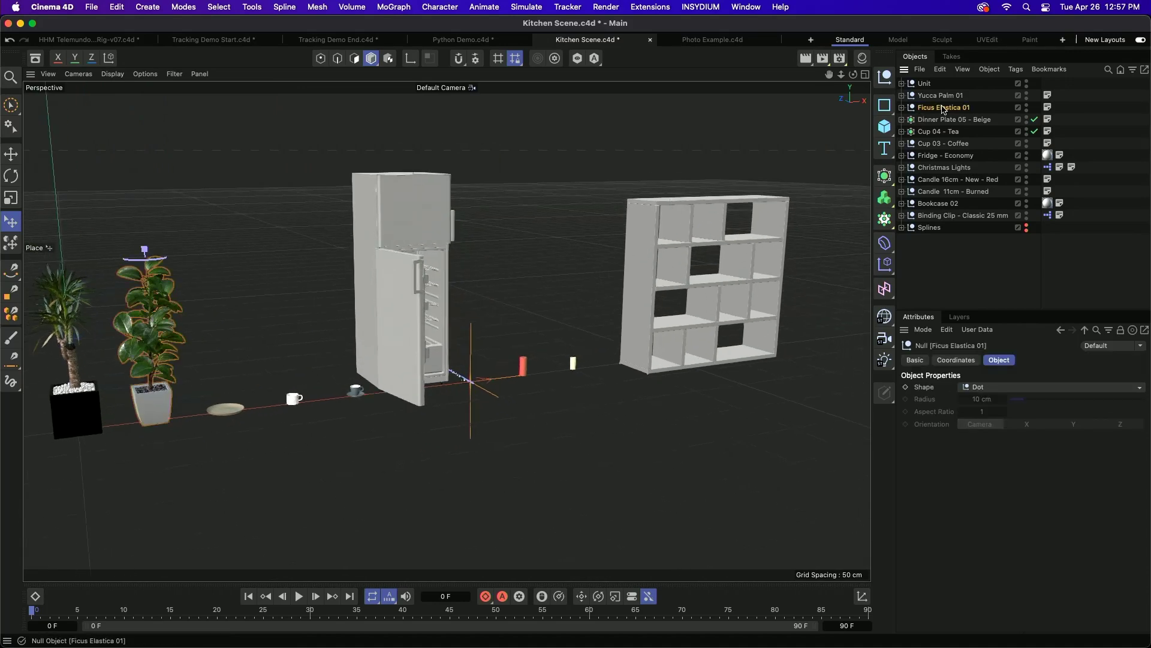
alt+middle_drag(660, 264, 676, 273)
drag(698, 226, 626, 264)
alt+middle_drag(681, 239, 662, 313)
alt+right_drag(641, 355, 659, 315)
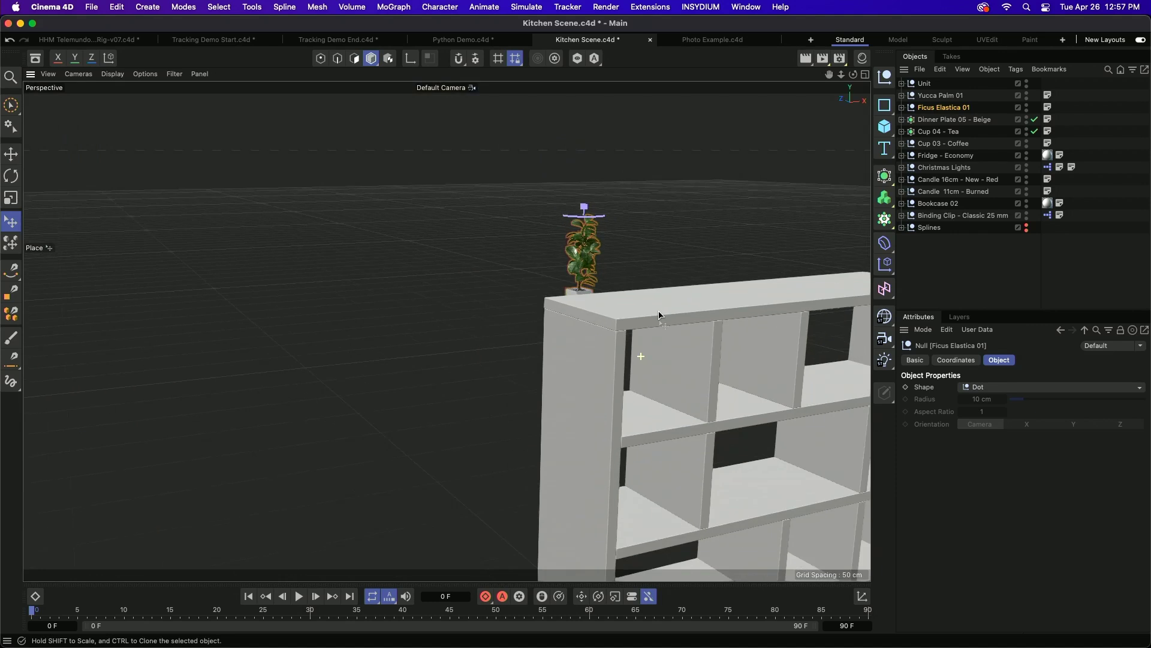
Scale down the ficus on top of the bookcase and rotate it about its vertical axis.
drag(641, 304, 617, 197)
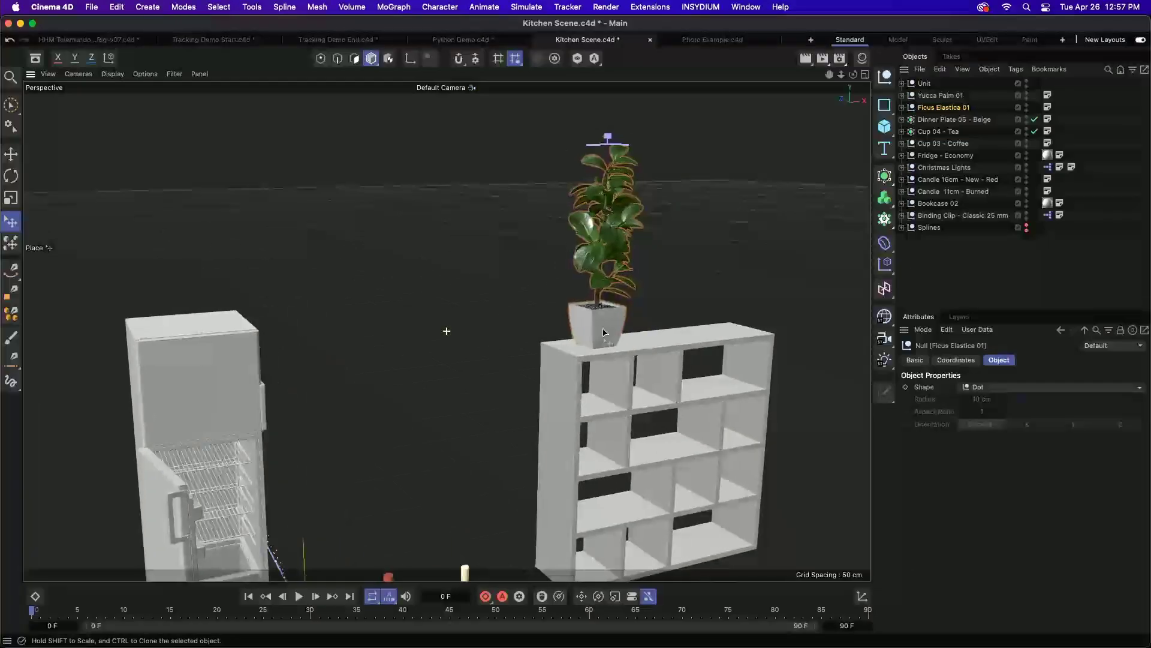
drag(599, 149, 604, 226)
click(592, 238)
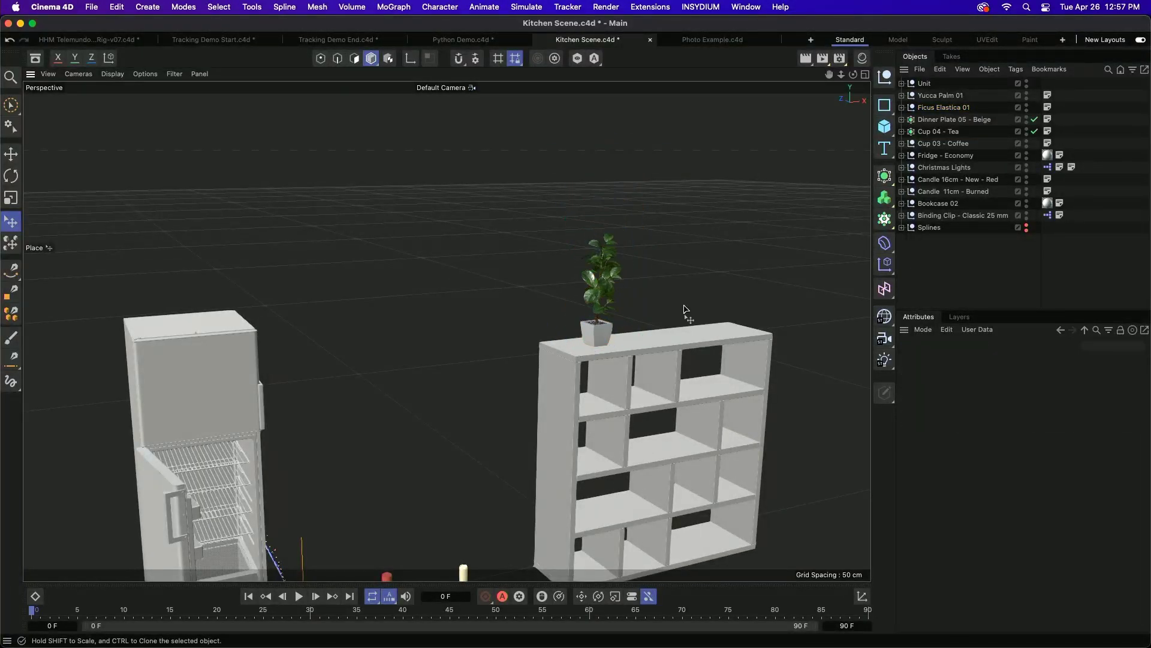
click(618, 246)
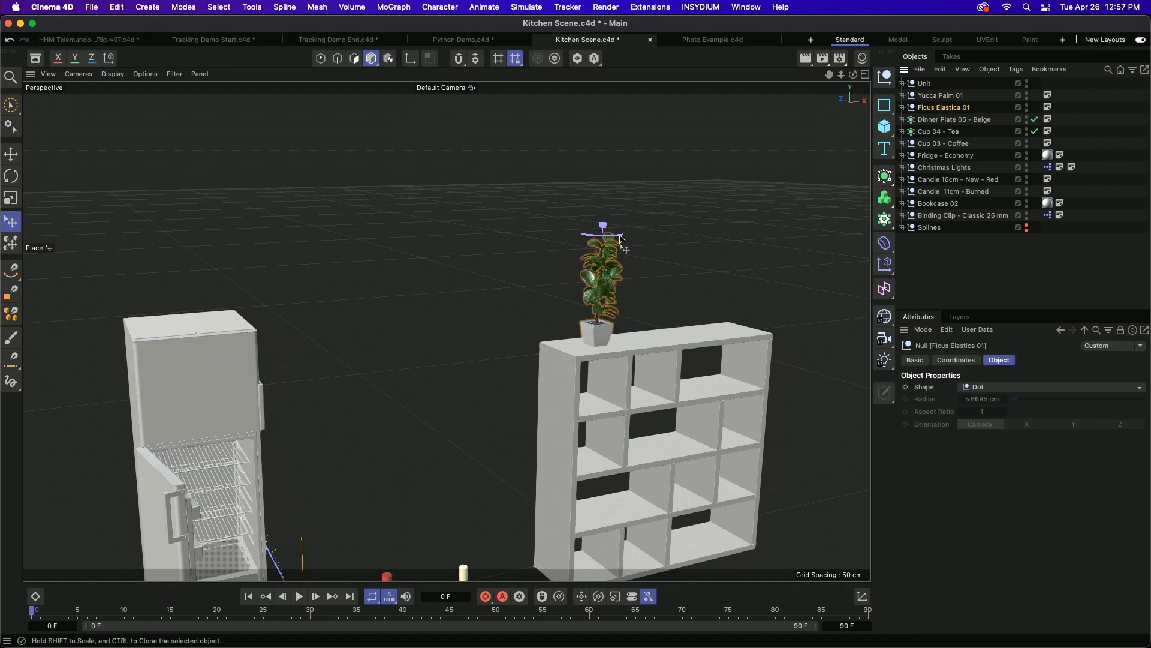
mouse_move(591, 236)
mouse_down()
mouse_move(602, 237)
mouse_move(575, 238)
mouse_up()
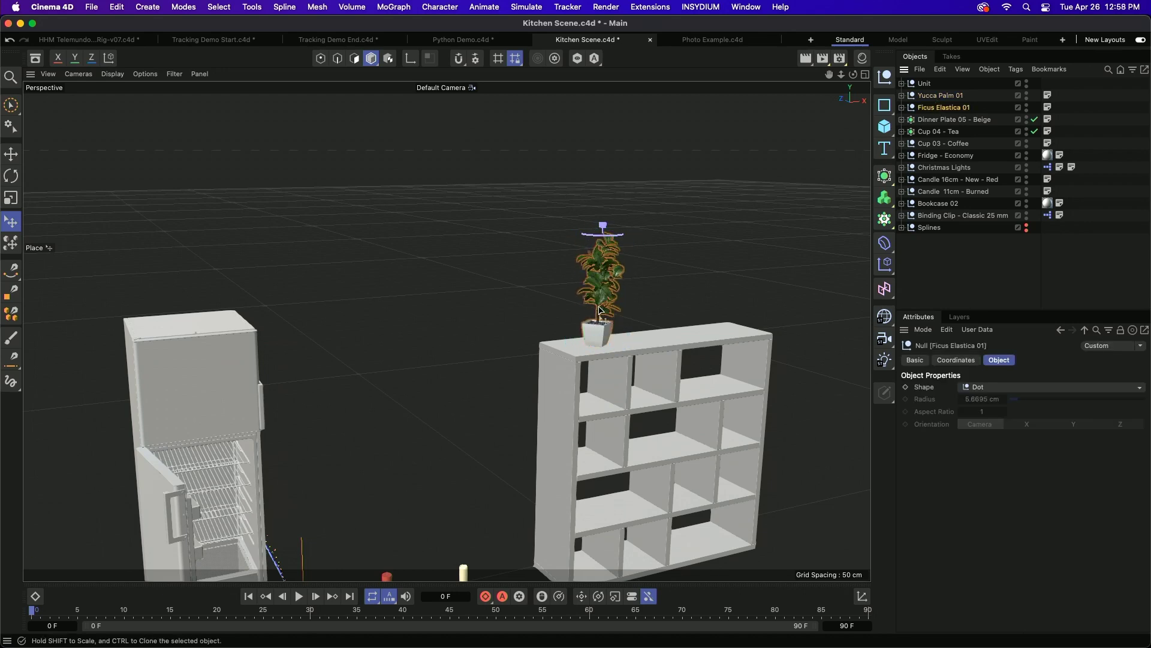
alt+middle_drag(597, 350, 542, 346)
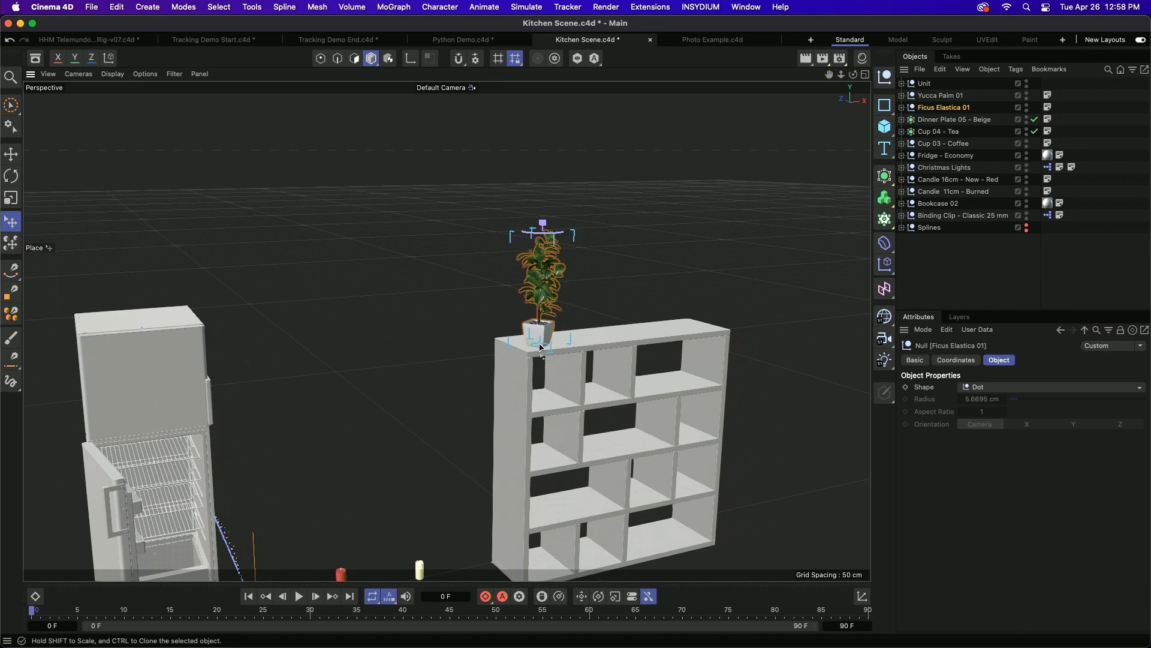
alt+drag(541, 346, 514, 393)
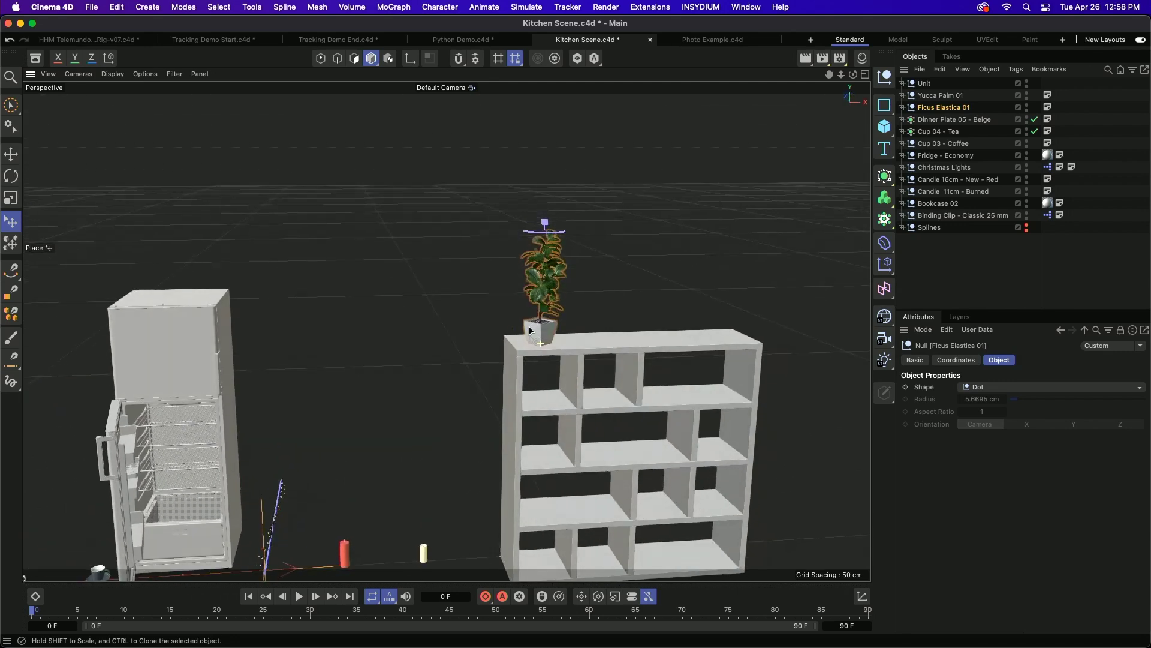
alt+middle_drag(512, 394, 576, 308)
alt+drag(487, 396, 660, 324)
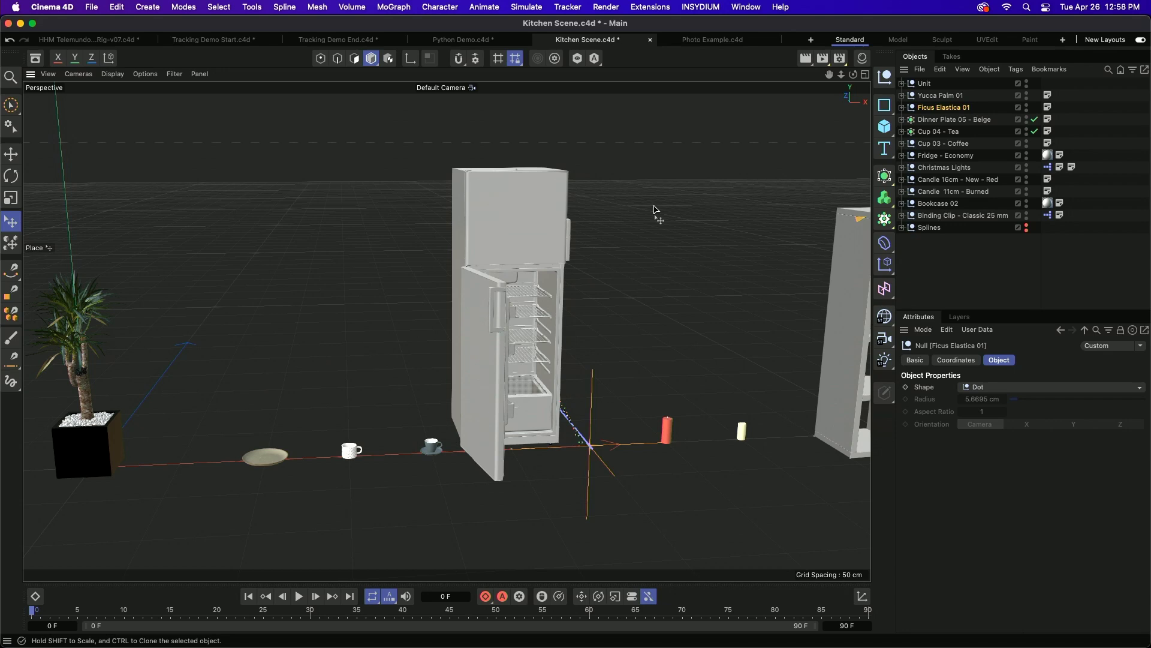
key(Up)
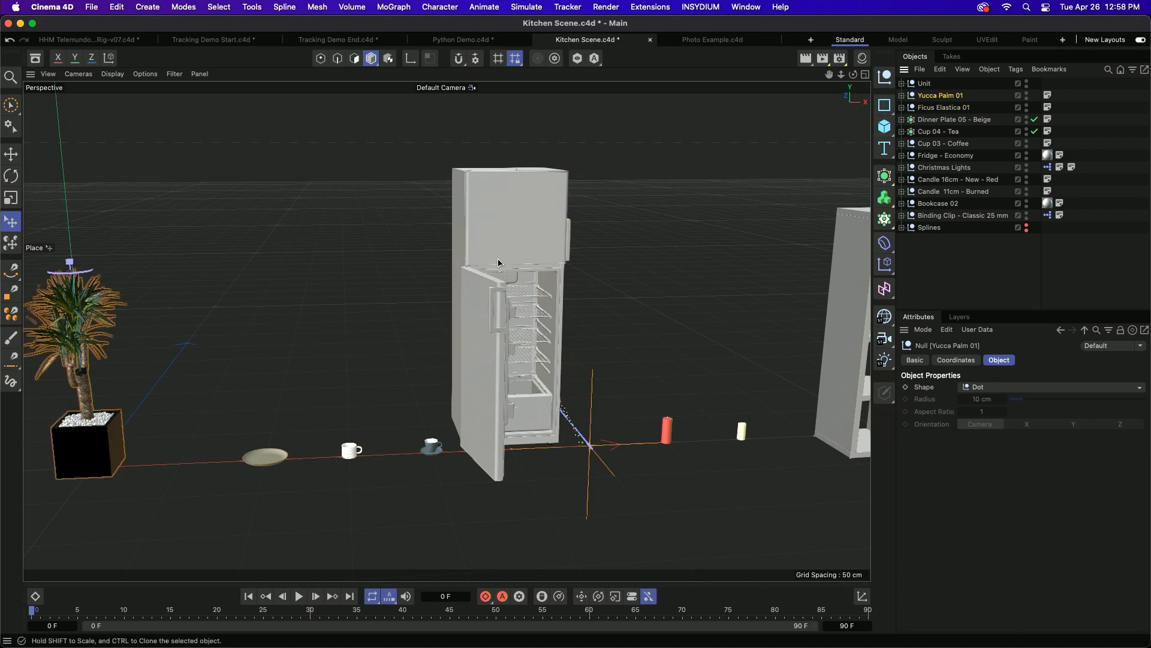
click(93, 462)
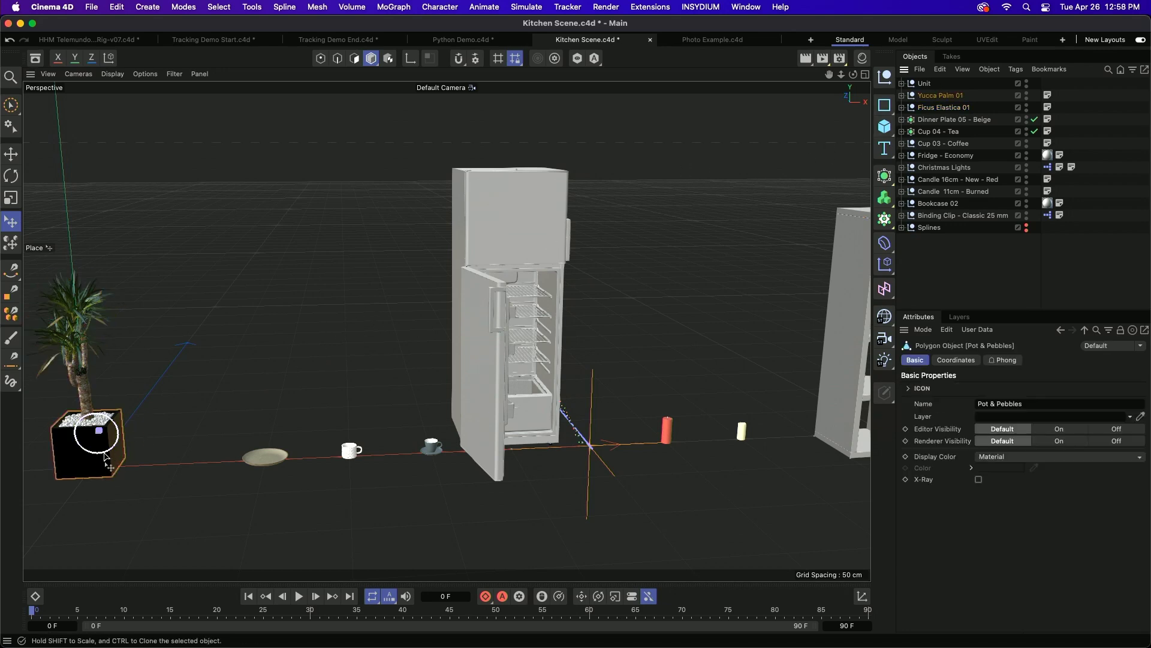
drag(91, 456, 202, 418)
key(super+z)
key(super+z)
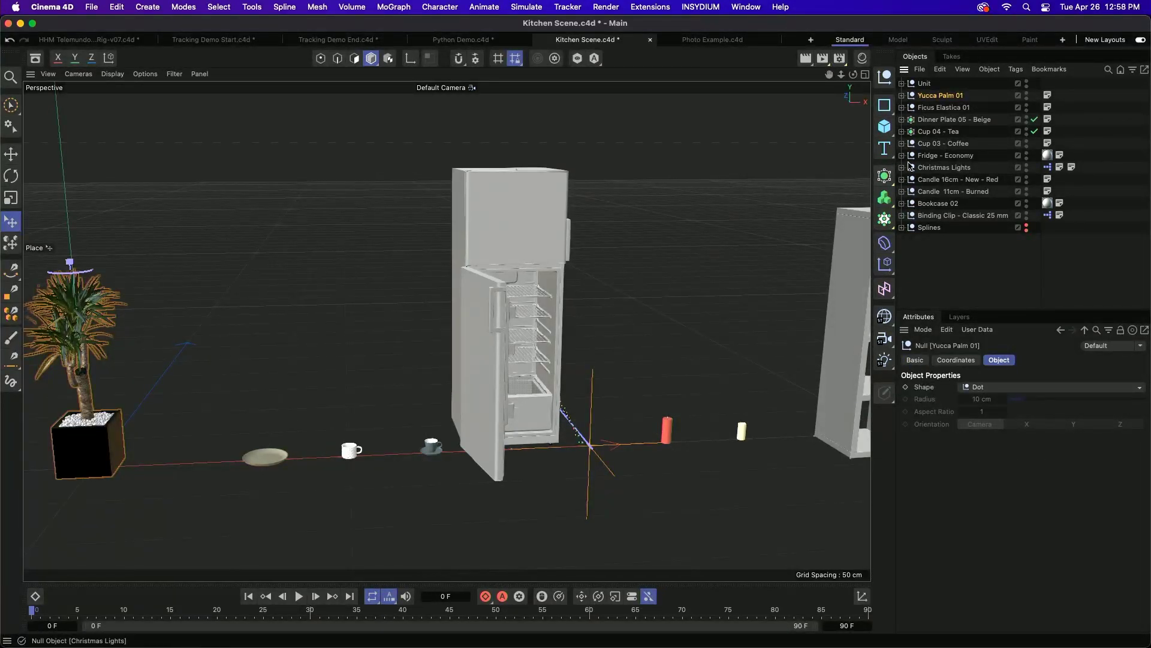
Use the Place tool to set Dinner Plate 05 - Beige in the leftmost compartment of the bookcase's second shelf from the bottom.
click(951, 120)
middle_drag(563, 330, 296, 329)
mouse_move(660, 388)
mouse_down()
mouse_move(647, 399)
mouse_move(657, 385)
mouse_up()
middle_drag(658, 385, 568, 386)
scroll(568, 386, up, 3)
scroll(585, 365, up, 5)
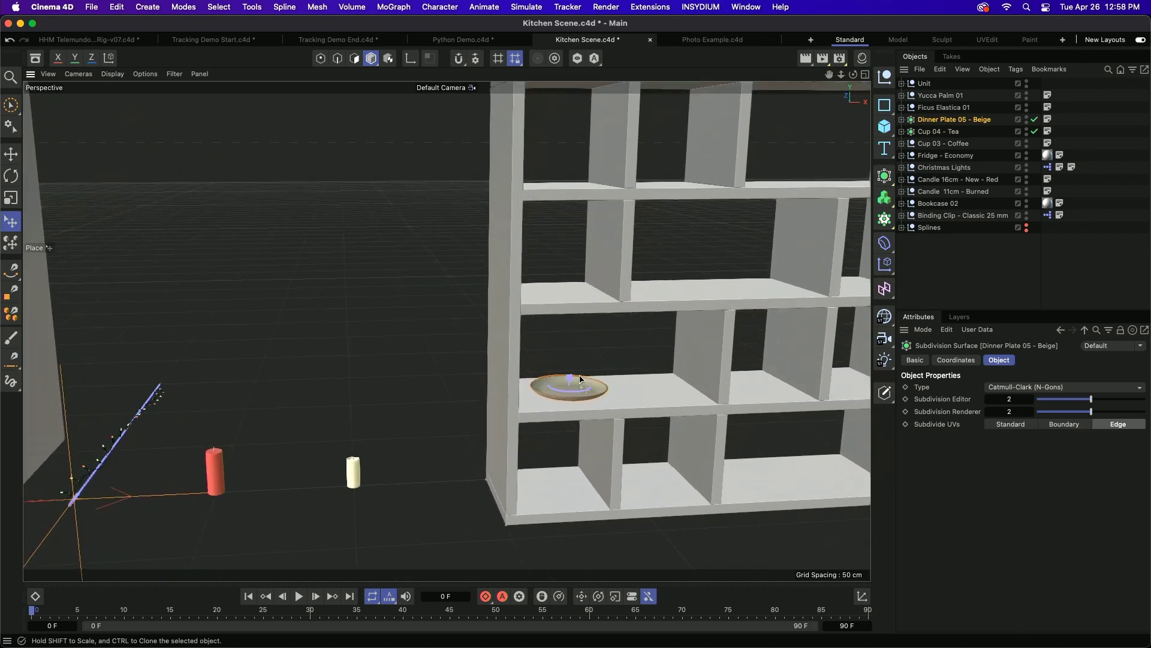
Put the dinner plate in a Linear Cloner and set the P.Y step to 1.5 cm to stack the plates.
alt+click(884, 219)
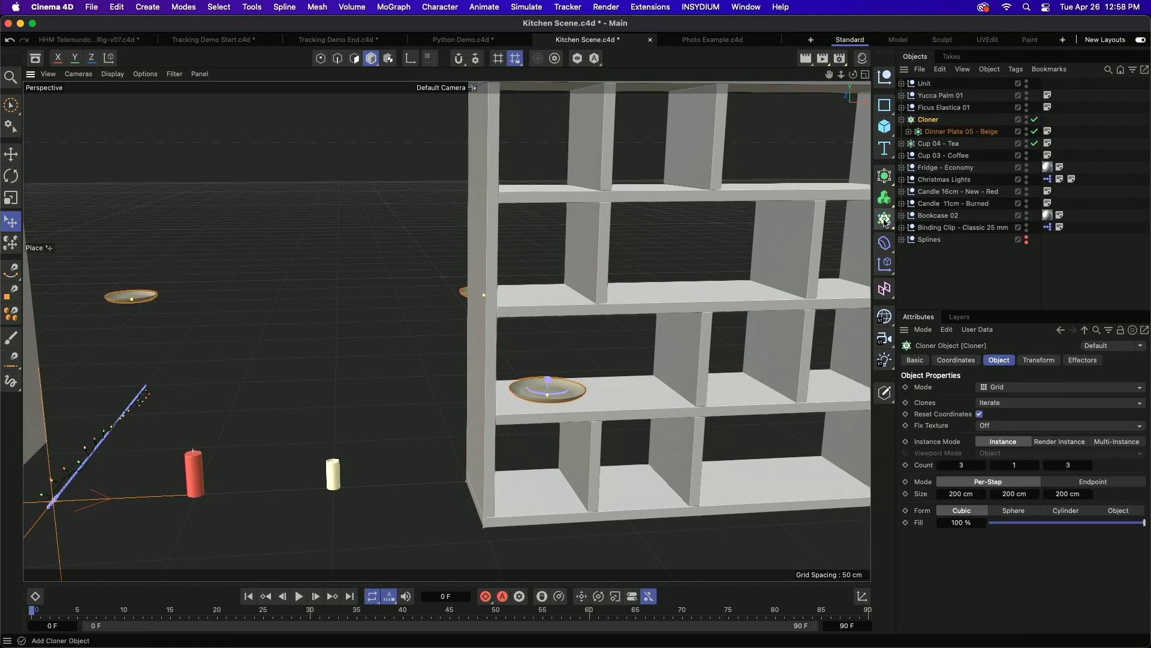
click(993, 389)
click(1003, 417)
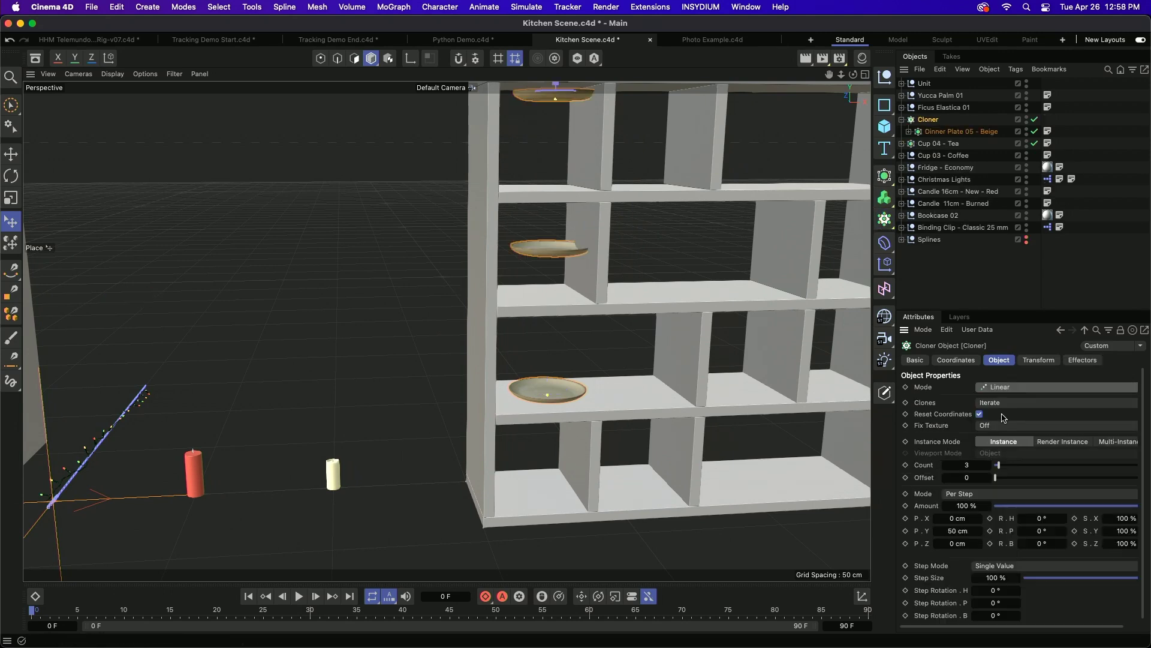
click(970, 532)
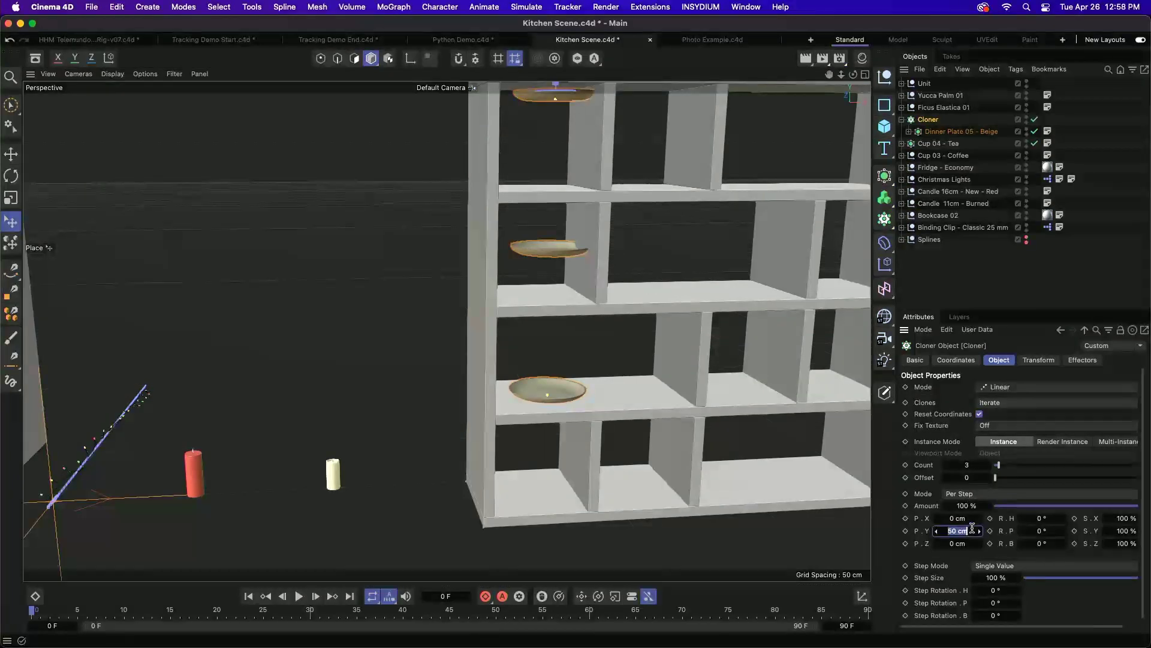
text(1.5)
key(Return)
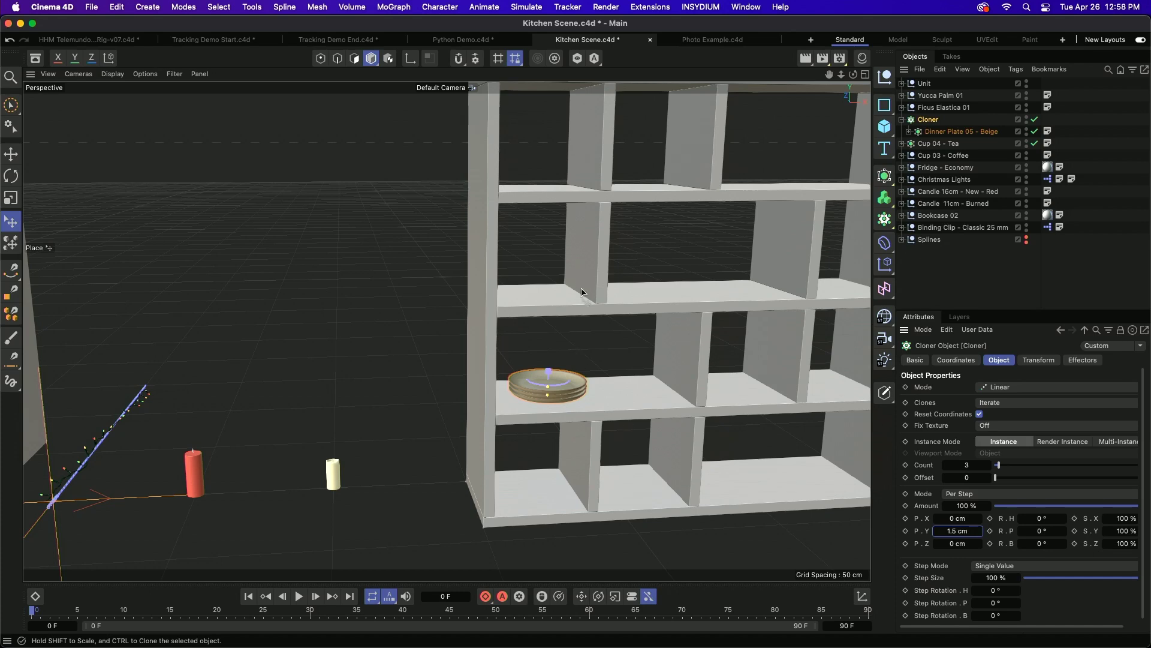
Group the red 16 cm candle, an instance clone of it and the burned 11 cm candle in the bookcase's top-left compartment.
click(953, 191)
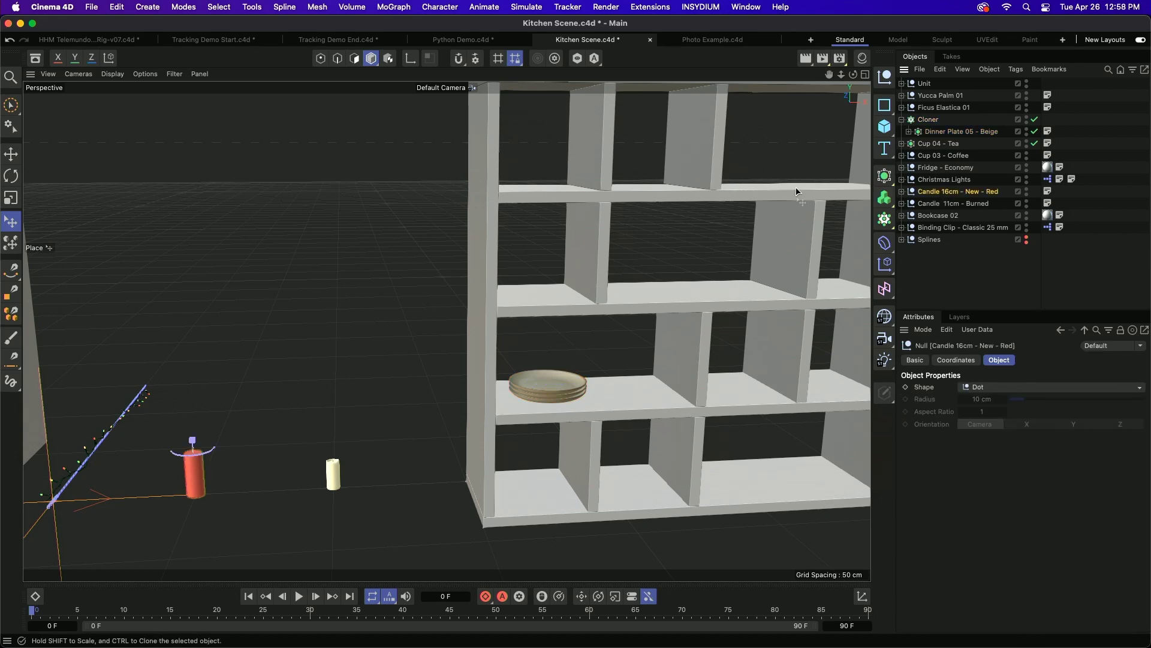
alt+drag(540, 197, 504, 206)
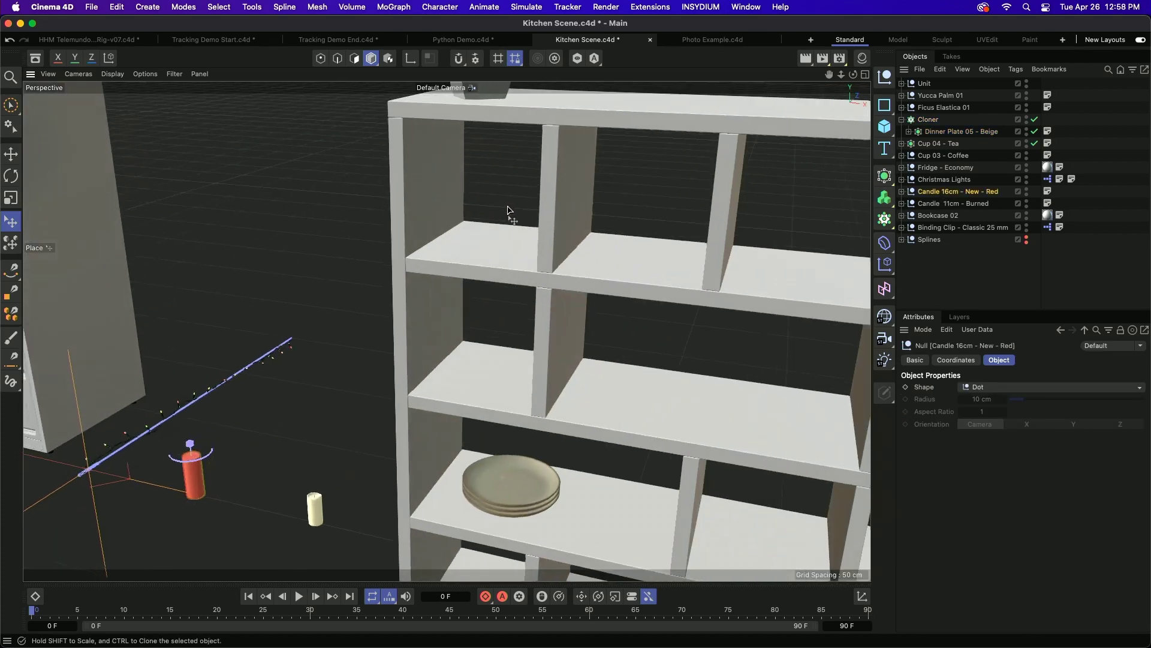
drag(469, 241, 447, 247)
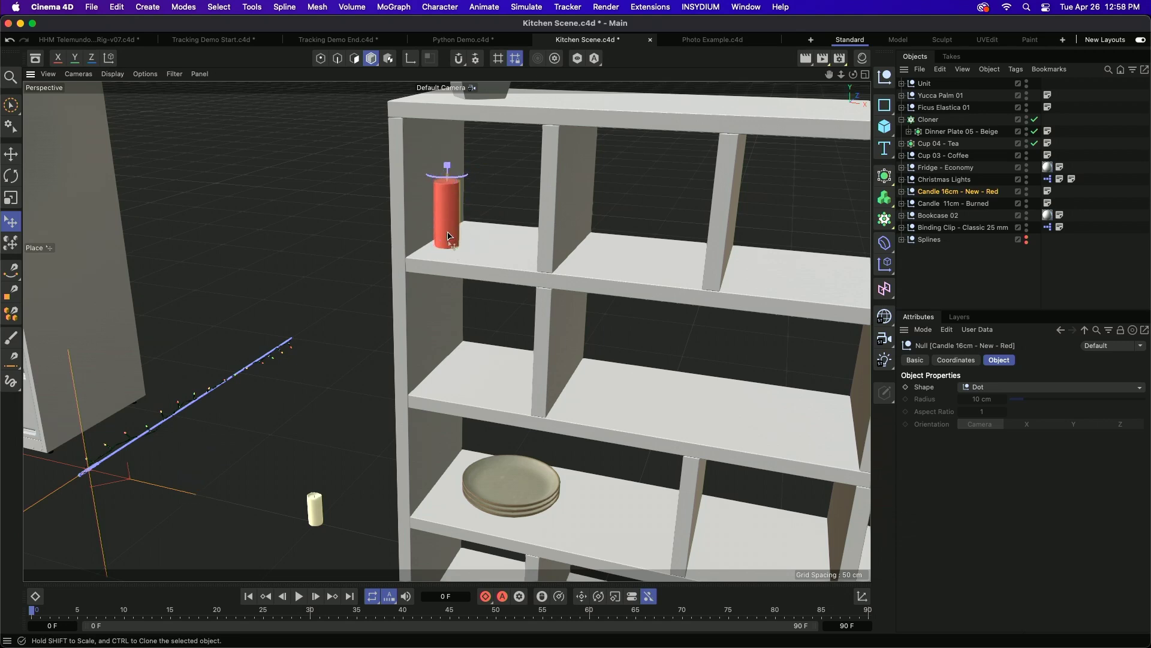
ctrl+drag(448, 233, 485, 244)
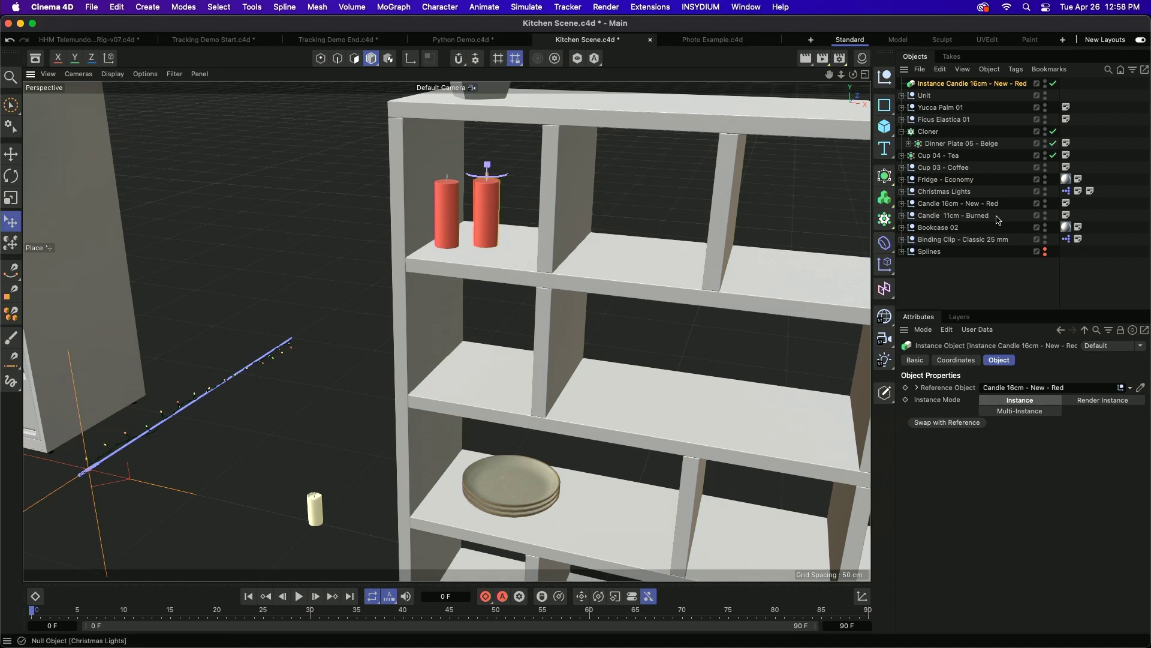
click(970, 216)
drag(526, 246, 469, 255)
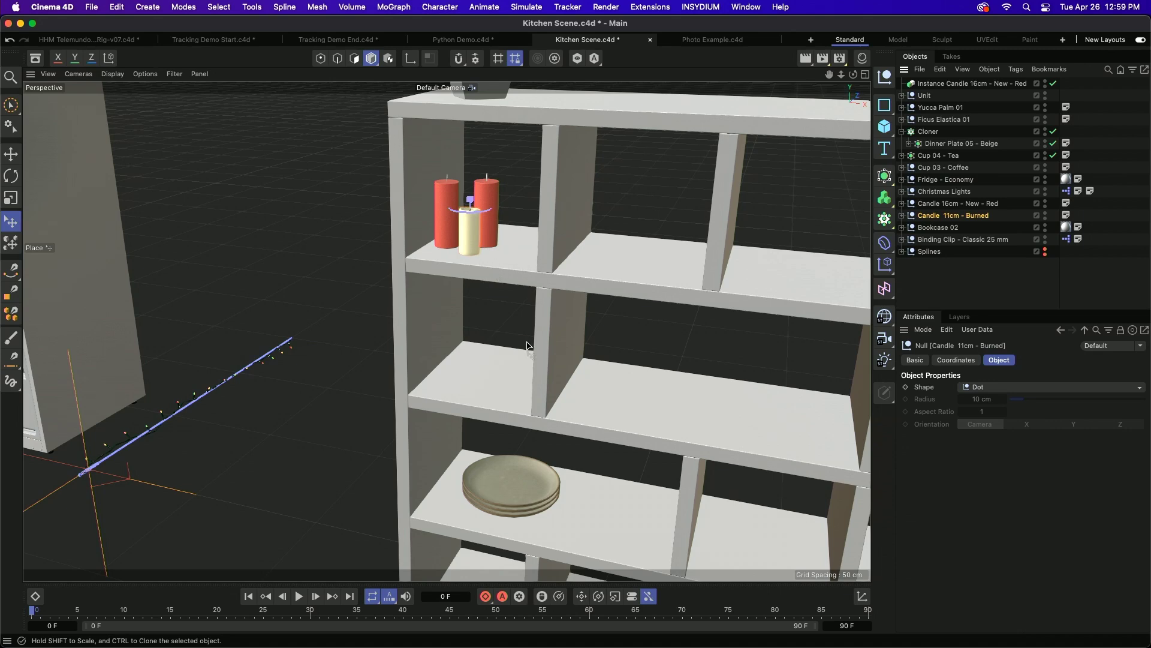
Place Cup 04 - Tea in the leftmost compartment between the candles and the plates, and rotate it about its vertical axis.
click(939, 157)
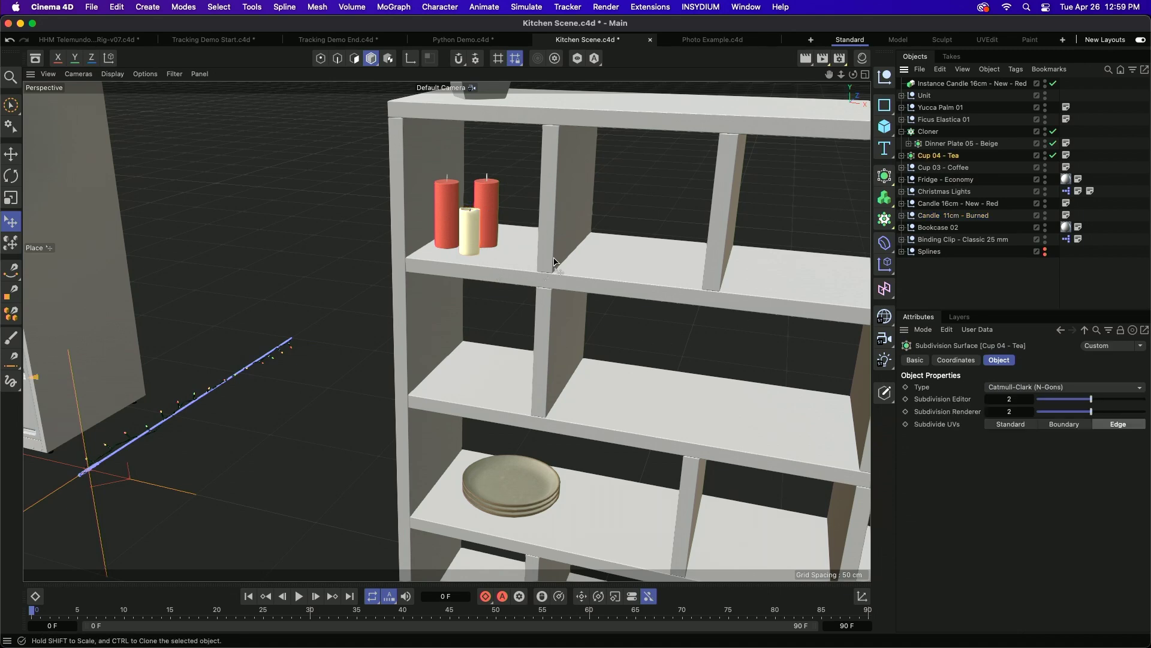
drag(517, 370, 544, 373)
key(r)
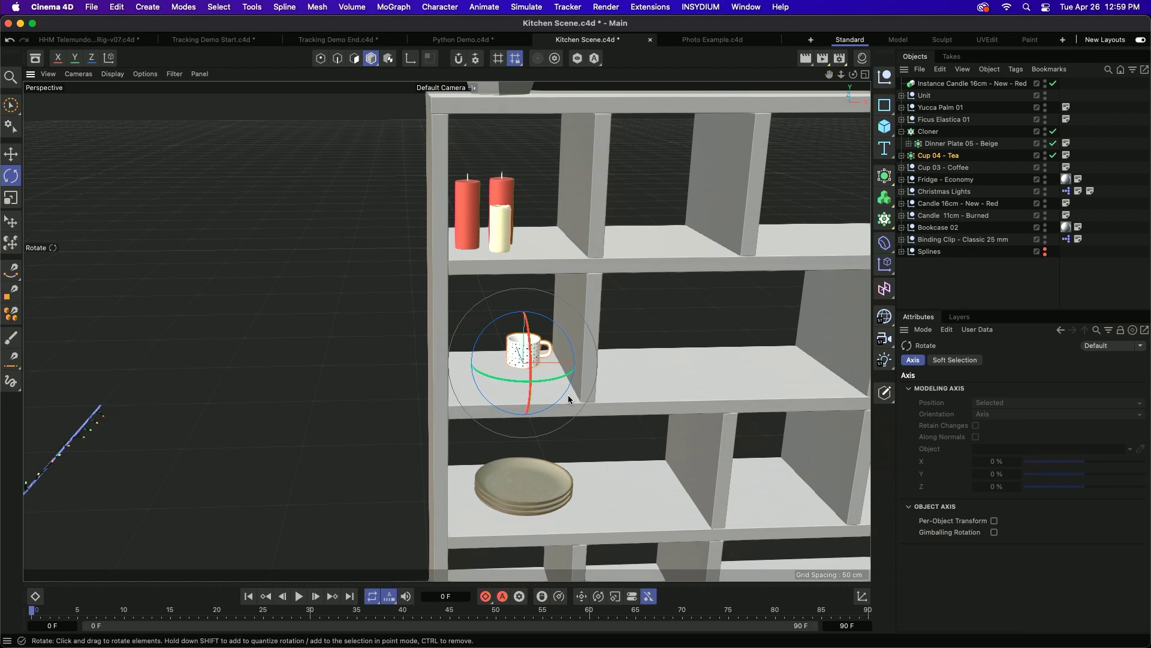
drag(548, 383, 528, 383)
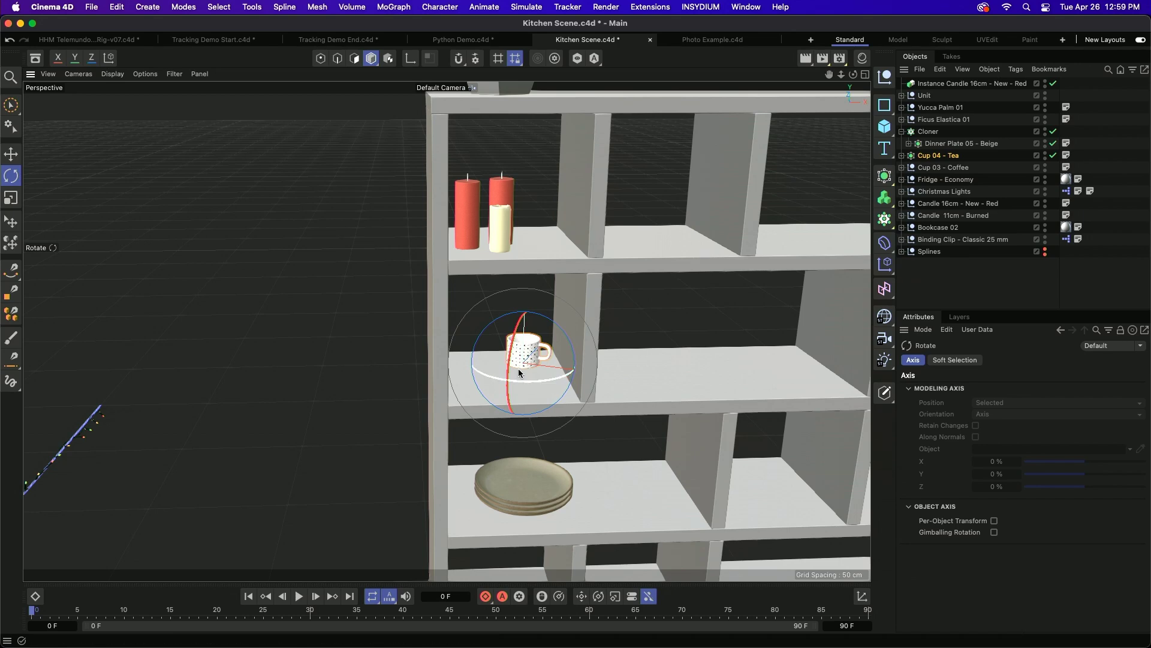
Use the Place tool to set the whole Cup 03 - Coffee group on the shelf in front of the tea cup.
click(11, 221)
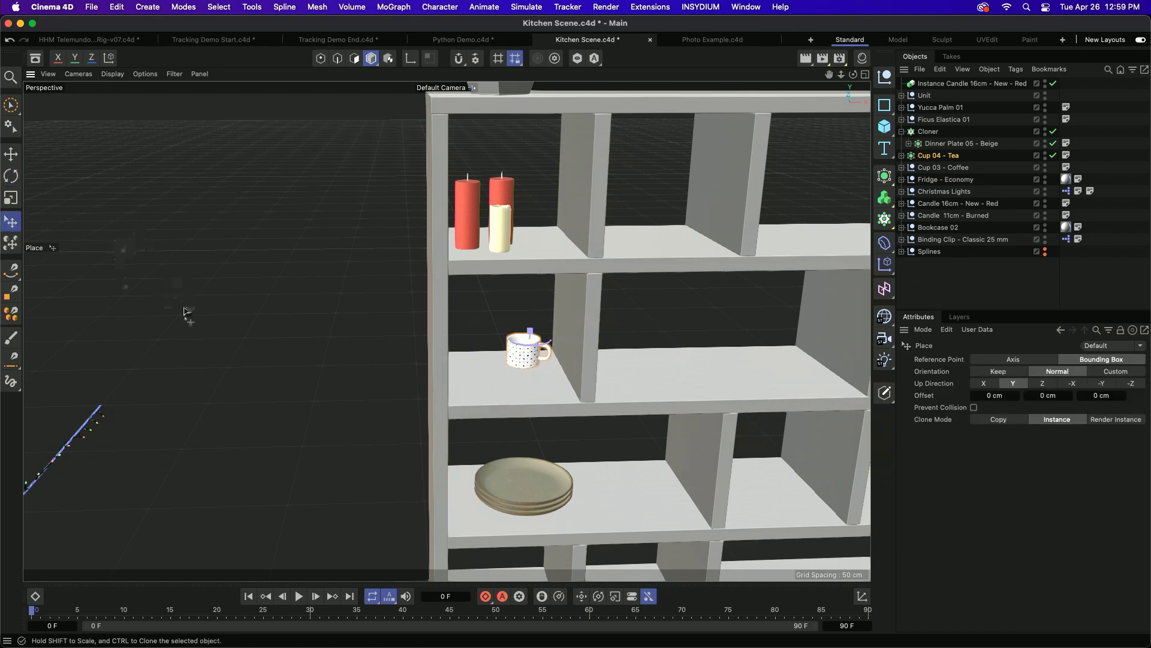
click(902, 167)
click(934, 182)
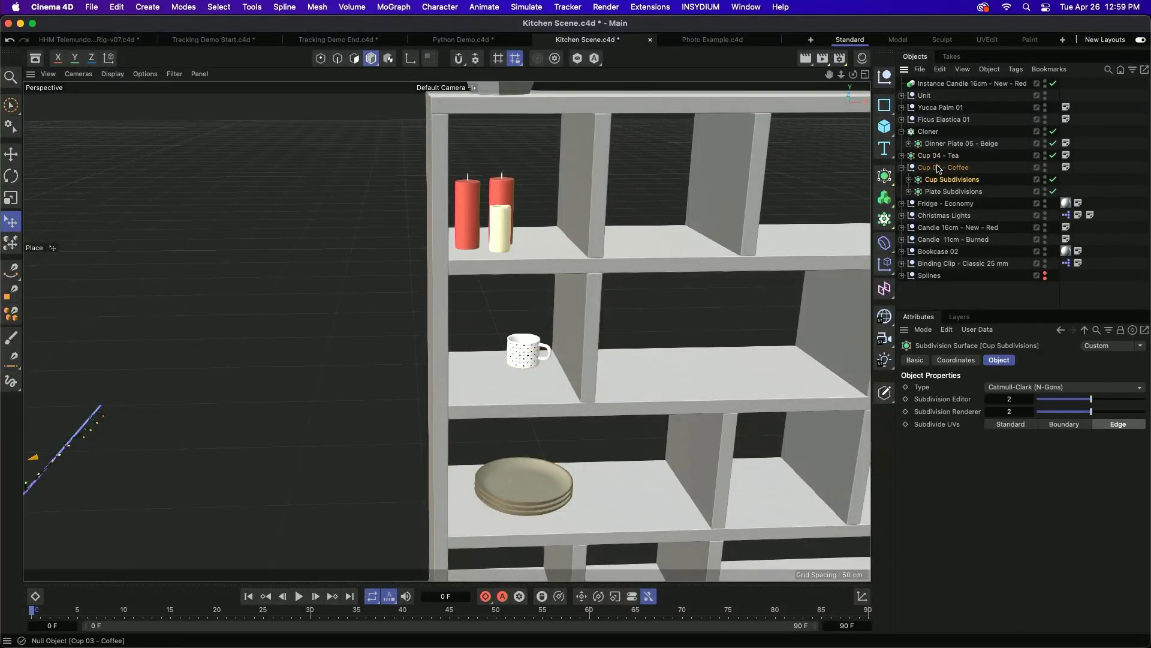
click(939, 168)
drag(501, 381, 486, 385)
Put the coffee cup's Plate Subdivisions in a Linear Cloner with a count of 4 and a P.Y step of 1.2 cm.
click(956, 194)
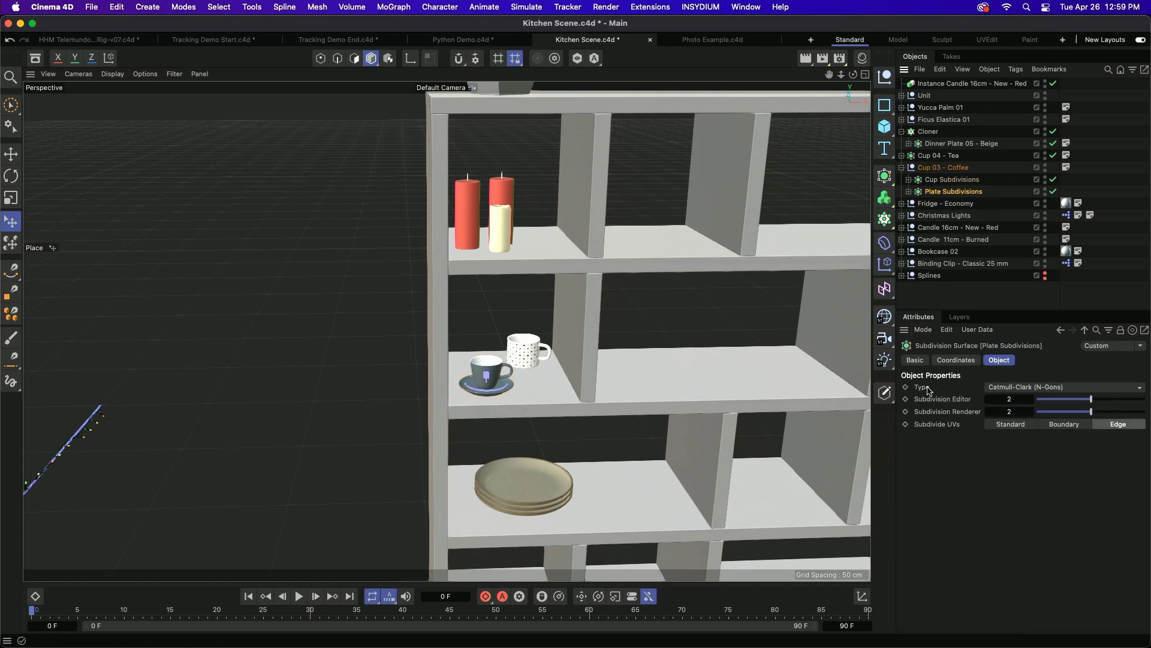
alt+click(884, 218)
click(1008, 388)
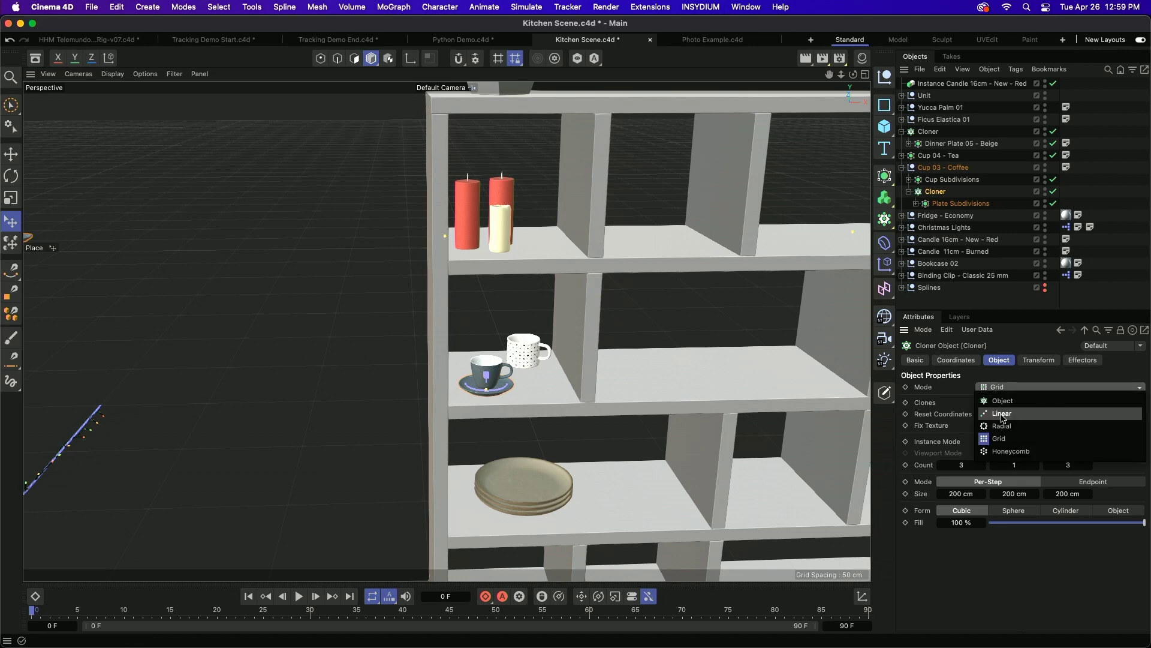
click(1002, 414)
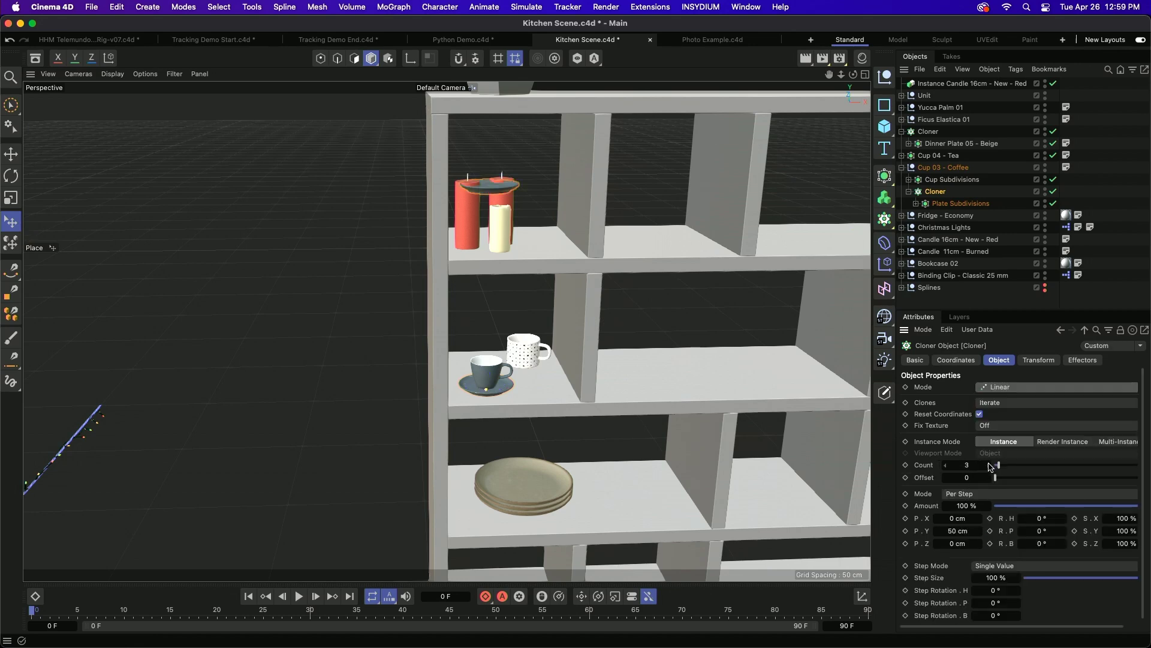
click(1000, 465)
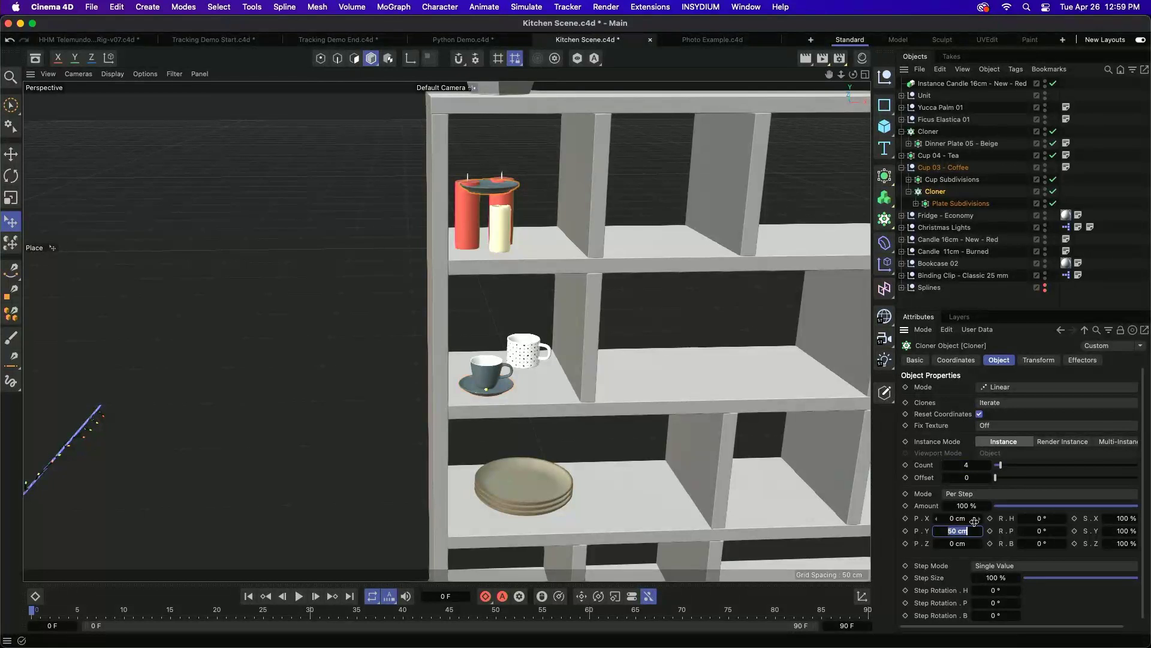
key(Return)
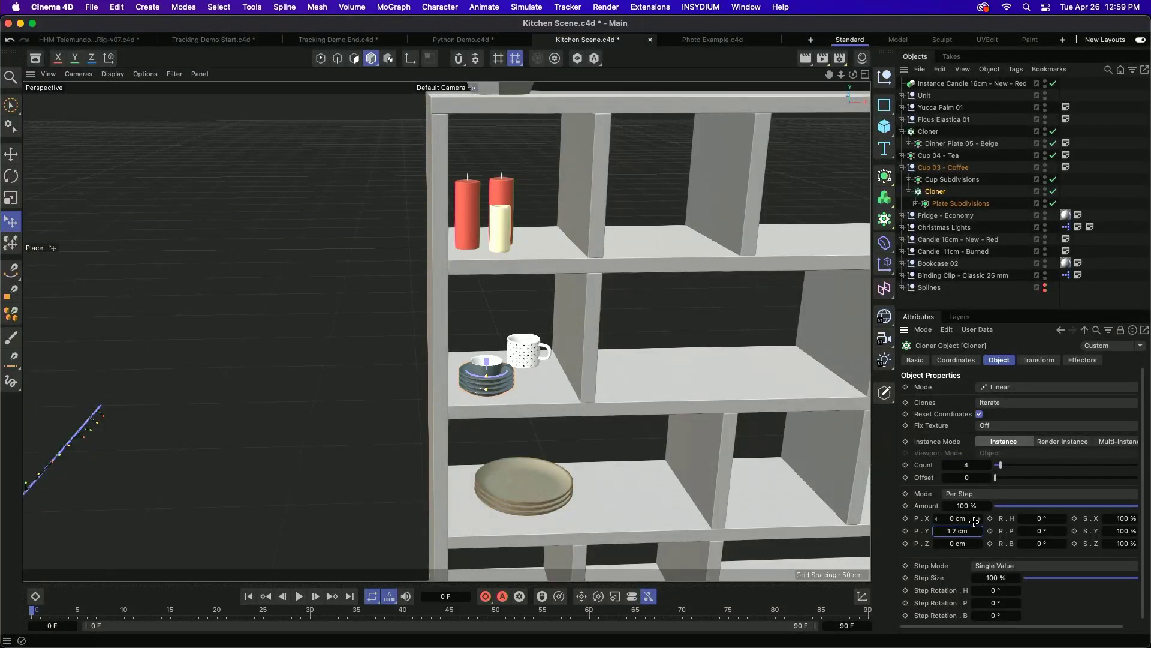
Put the coffee cup's Cup Subdivisions in its own Cloner and set the mode to Linear.
click(949, 180)
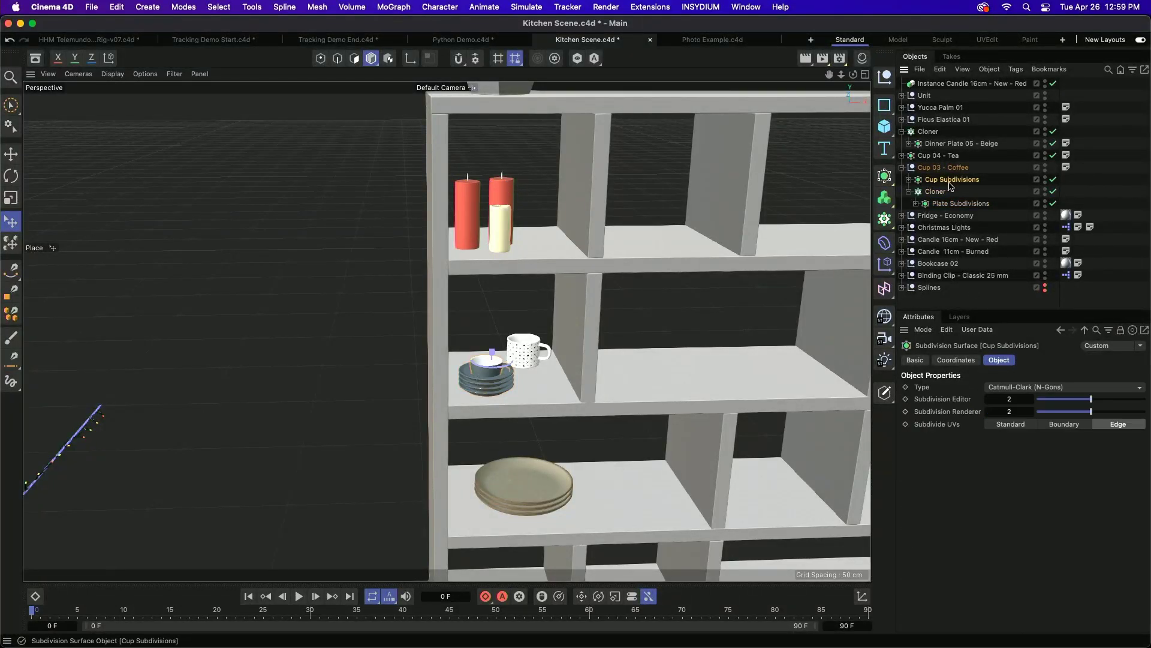
click(908, 192)
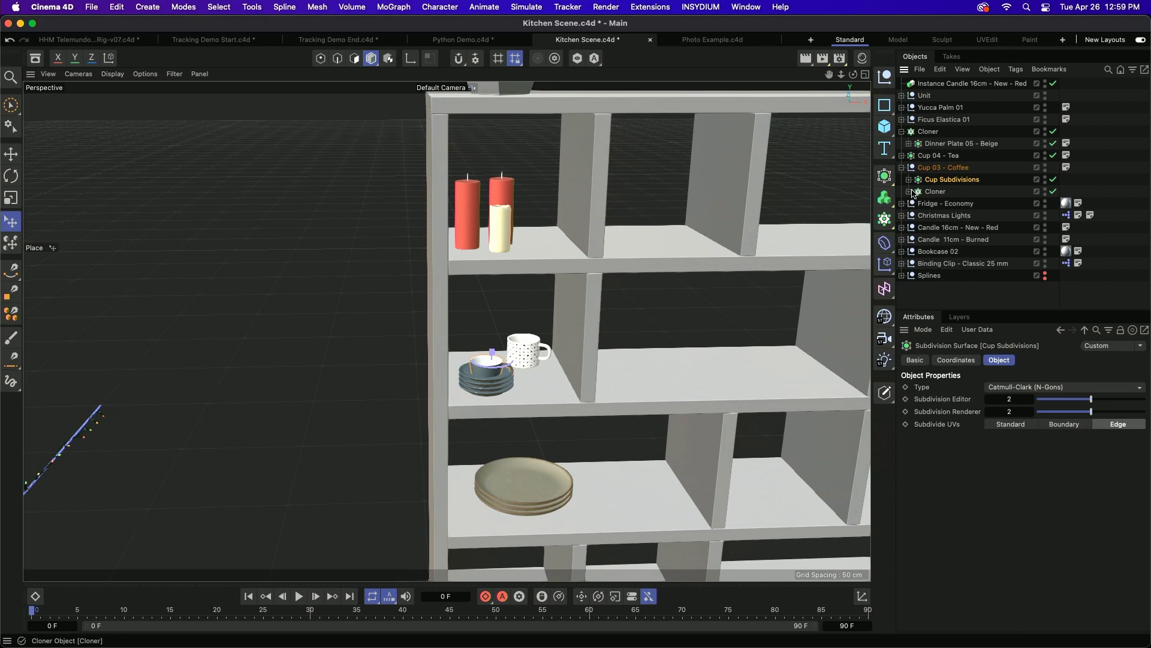
alt+click(884, 219)
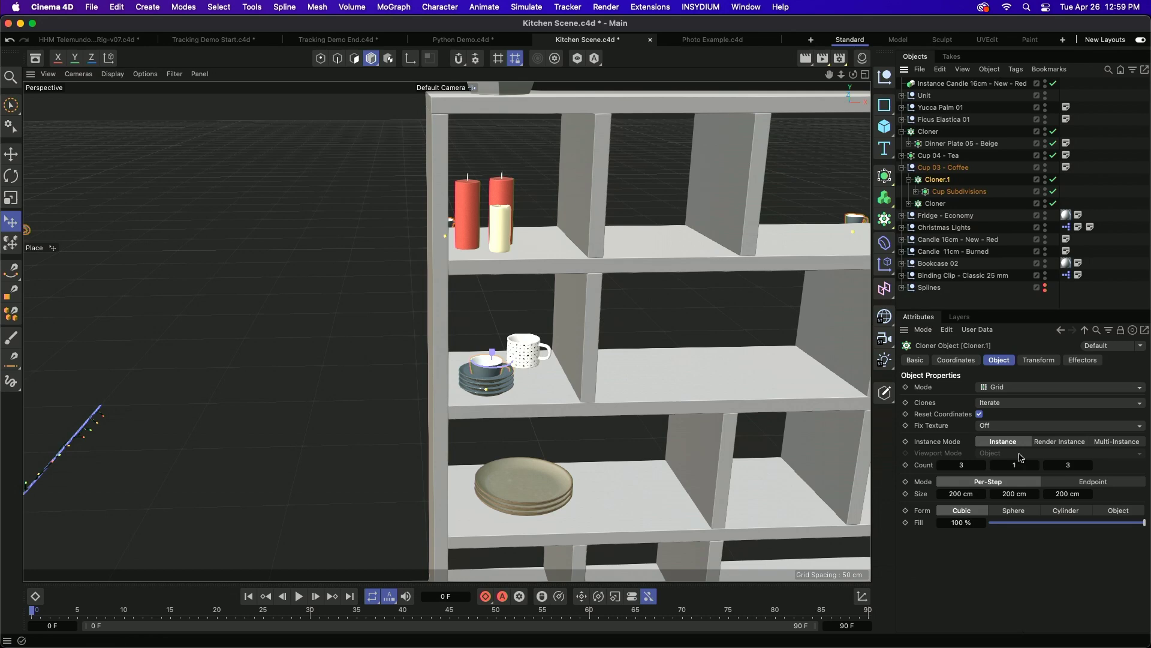
click(1030, 386)
click(1011, 415)
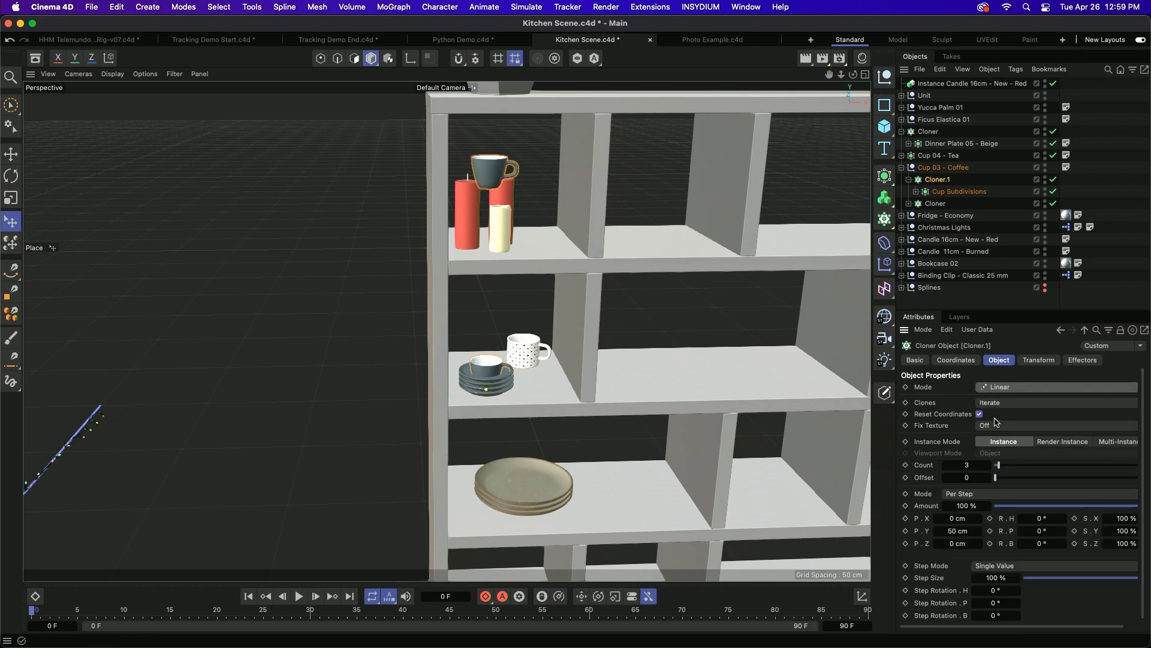
Set the coffee cup cloner's P.Y step to 5 cm and its R.H rotation to -15° to stack and twist the cups.
double_click(960, 530)
text(1.5)
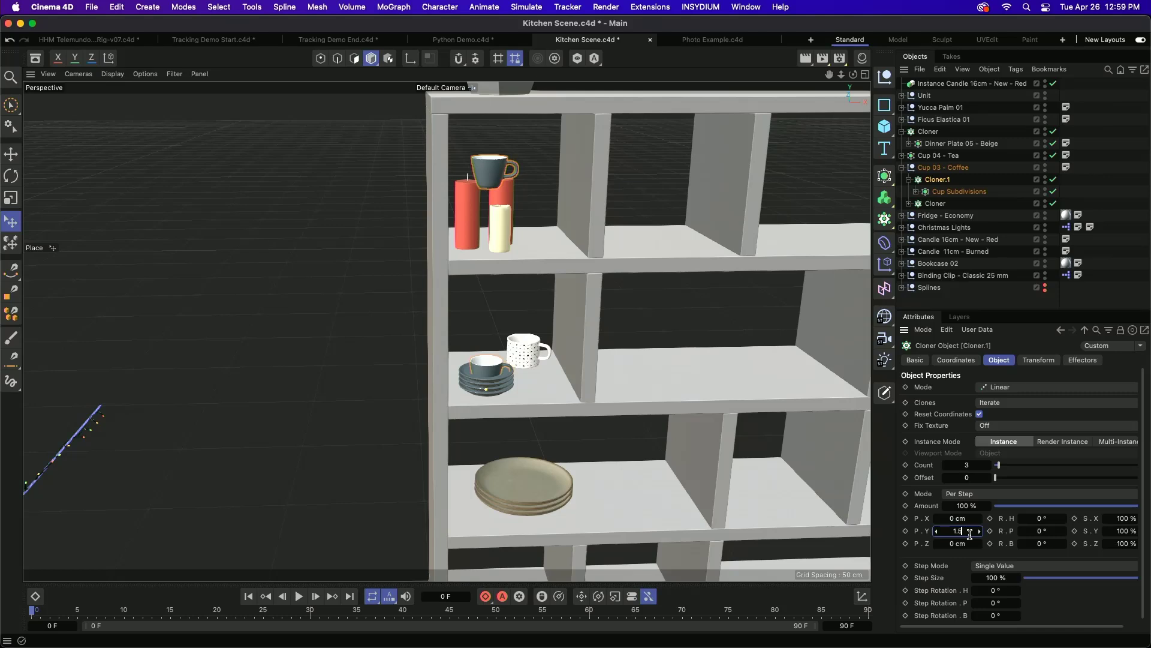
key(Return)
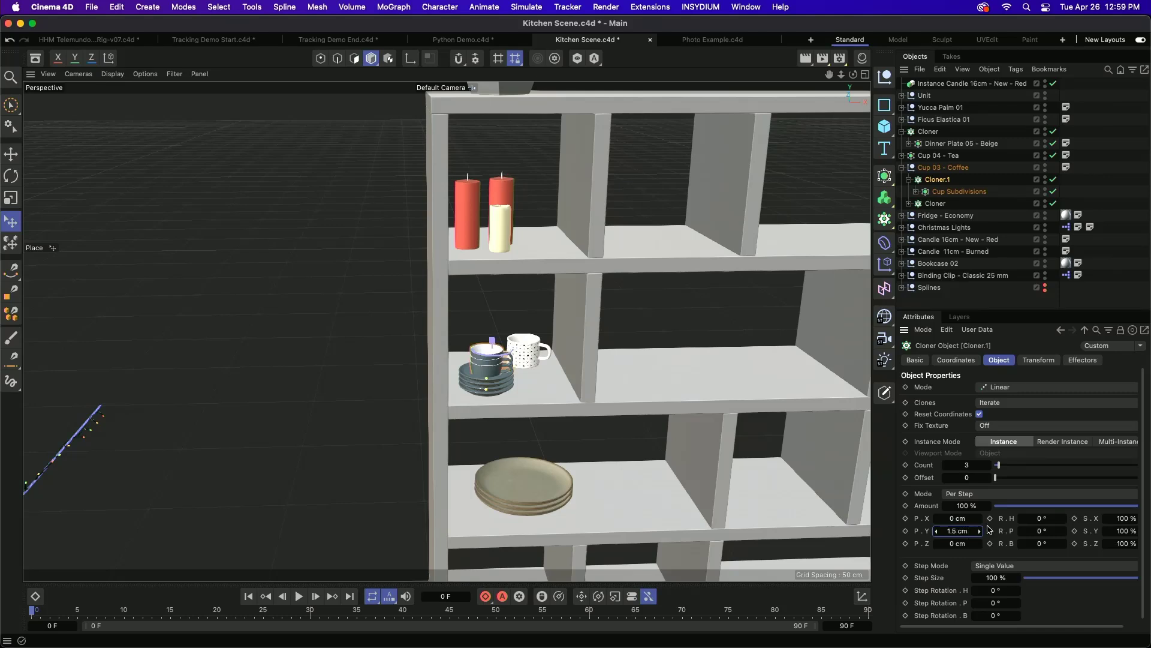
drag(963, 531, 972, 532)
double_click(973, 532)
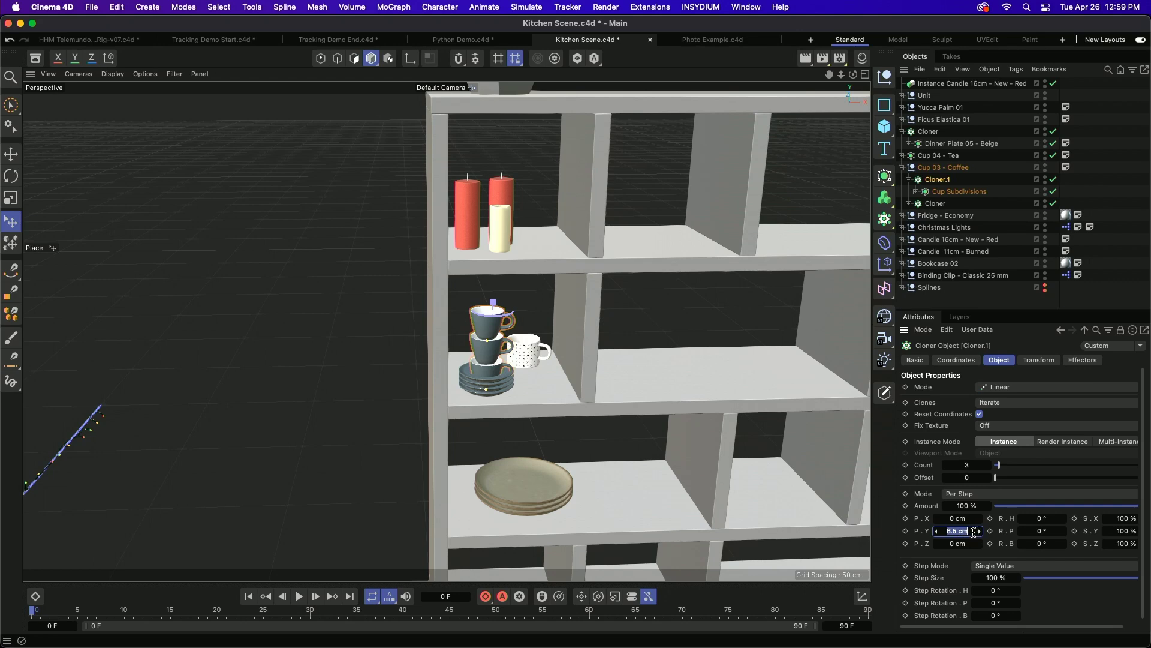
text(5)
key(Return)
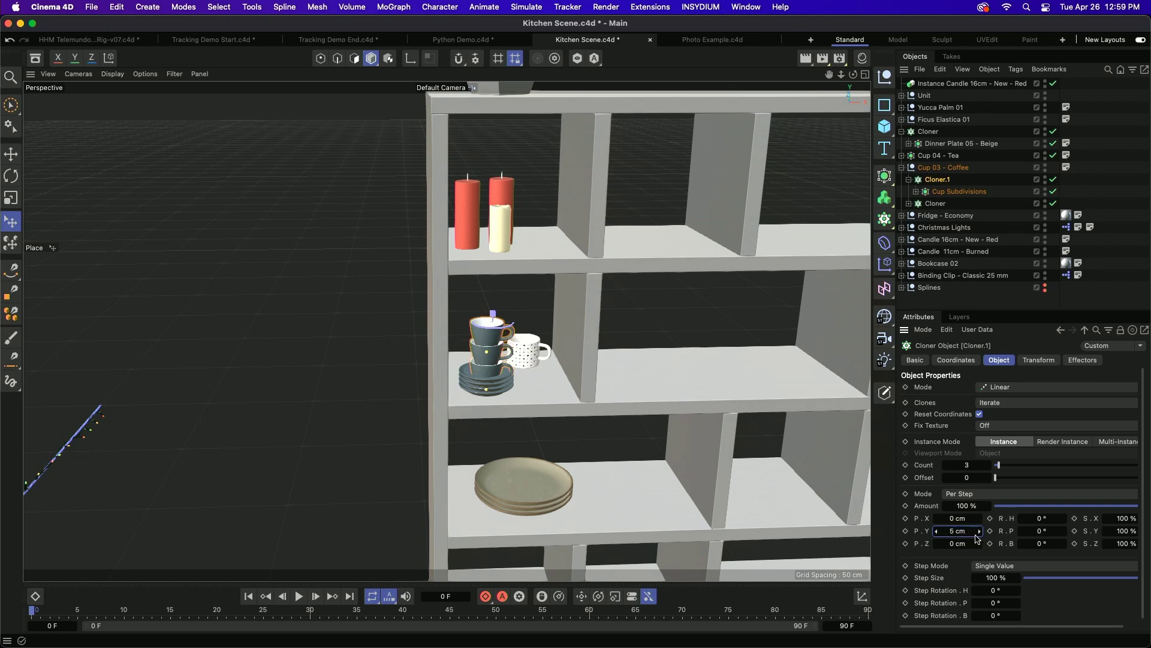
drag(1037, 518, 1023, 518)
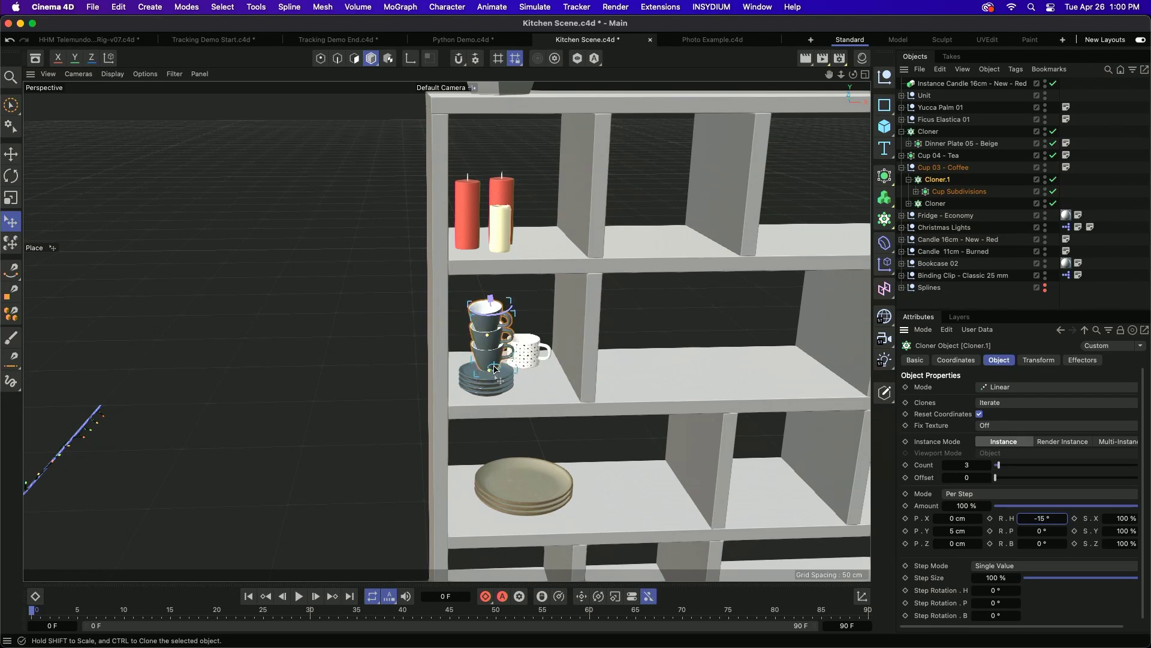
Examine the stacked coffee cups up close and the overall arrangement of the bookcase in the kitchen scene.
scroll(492, 373, up, 5)
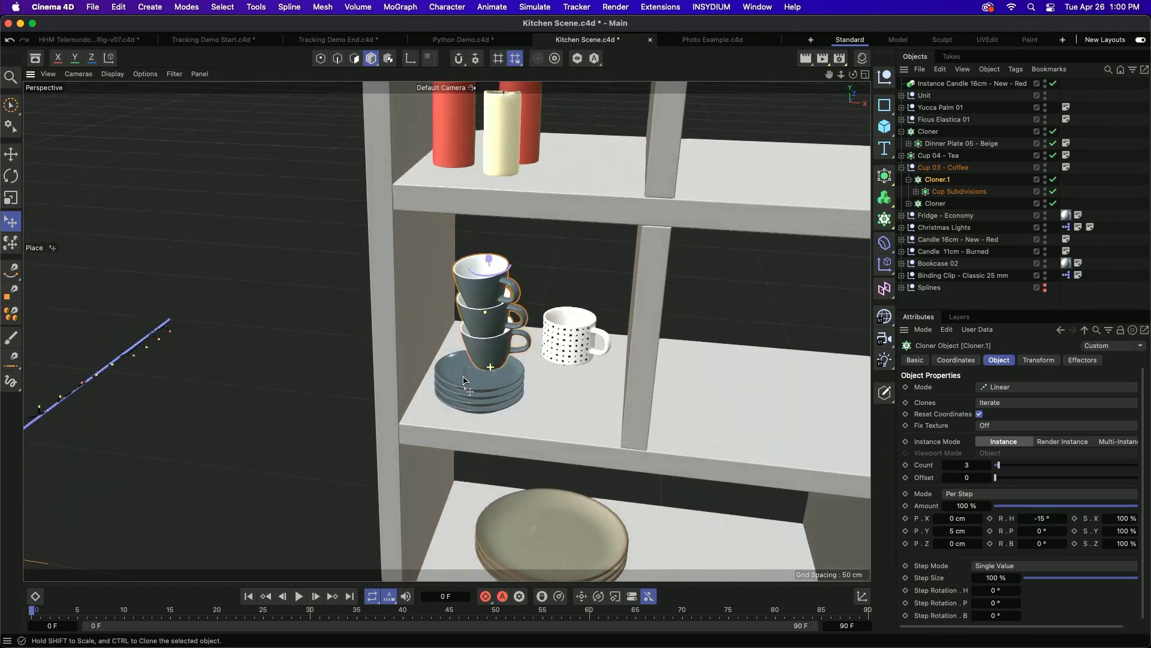
scroll(464, 379, up, 1)
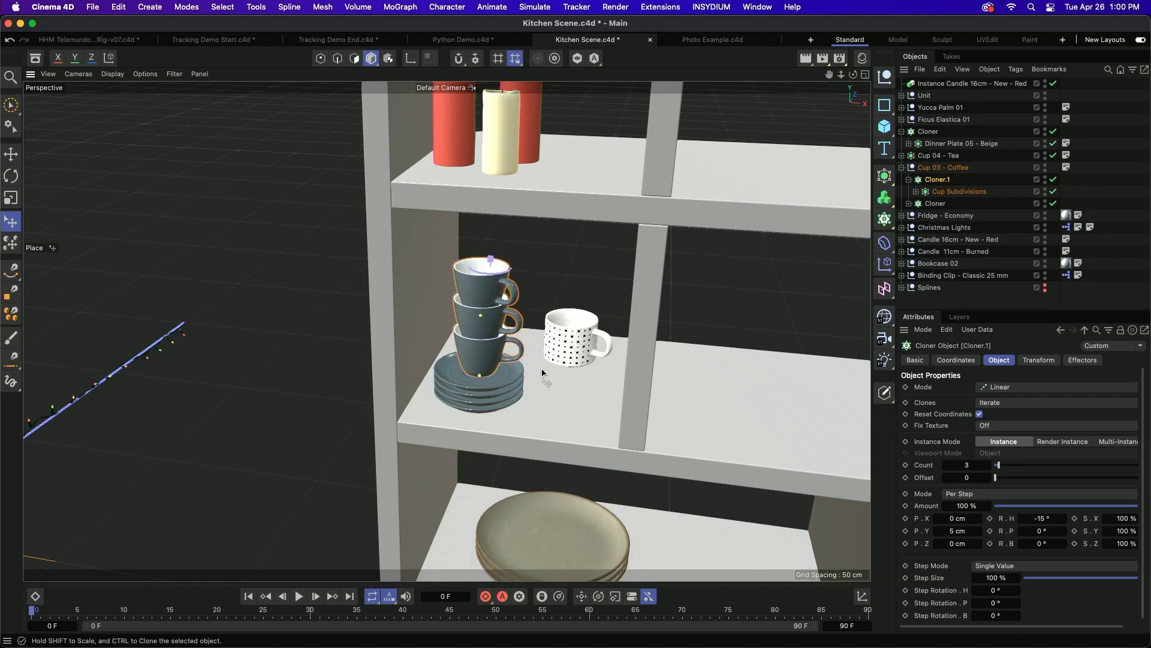
alt+drag(533, 395, 576, 375)
scroll(577, 375, down, 5)
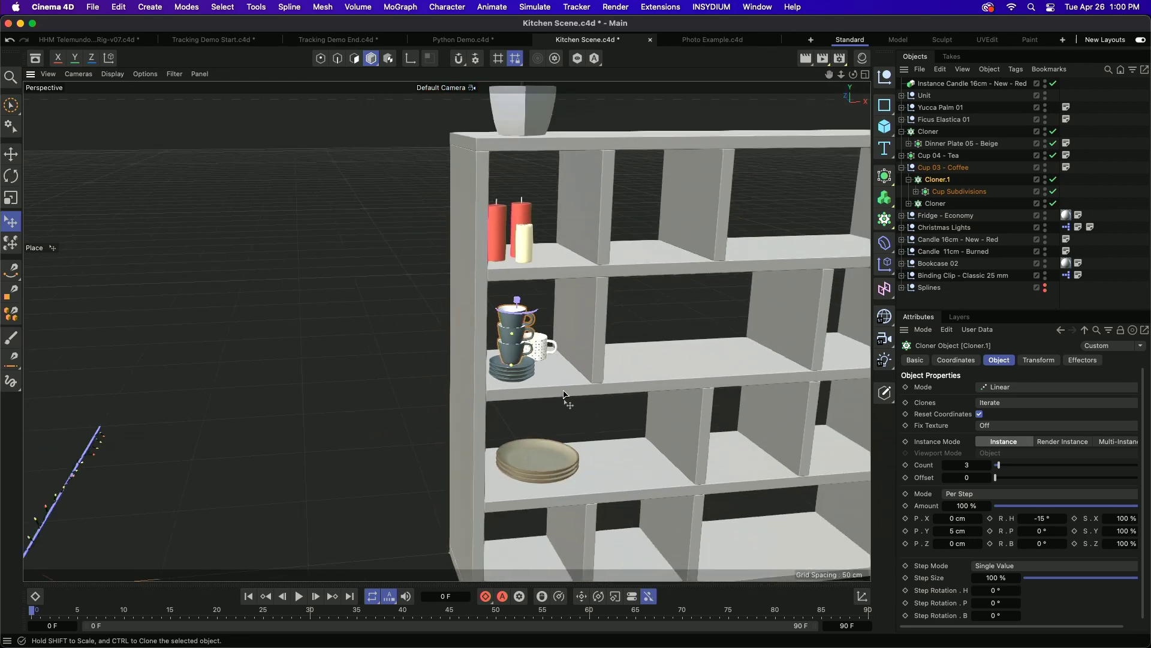
scroll(564, 393, down, 4)
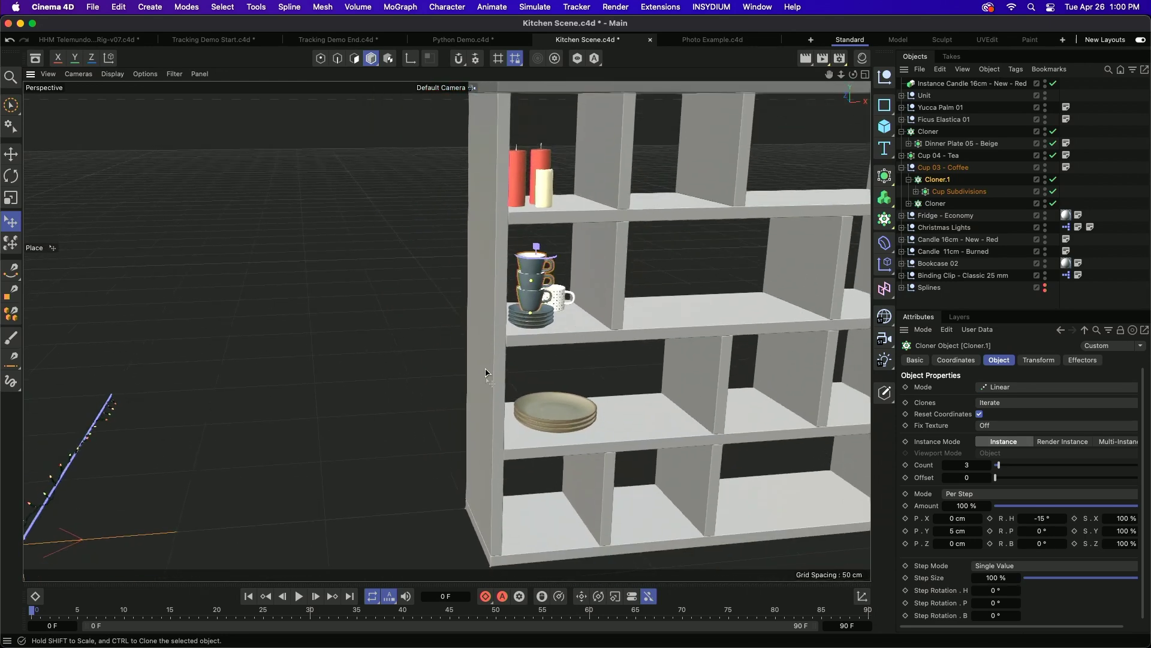
scroll(431, 393, down, 3)
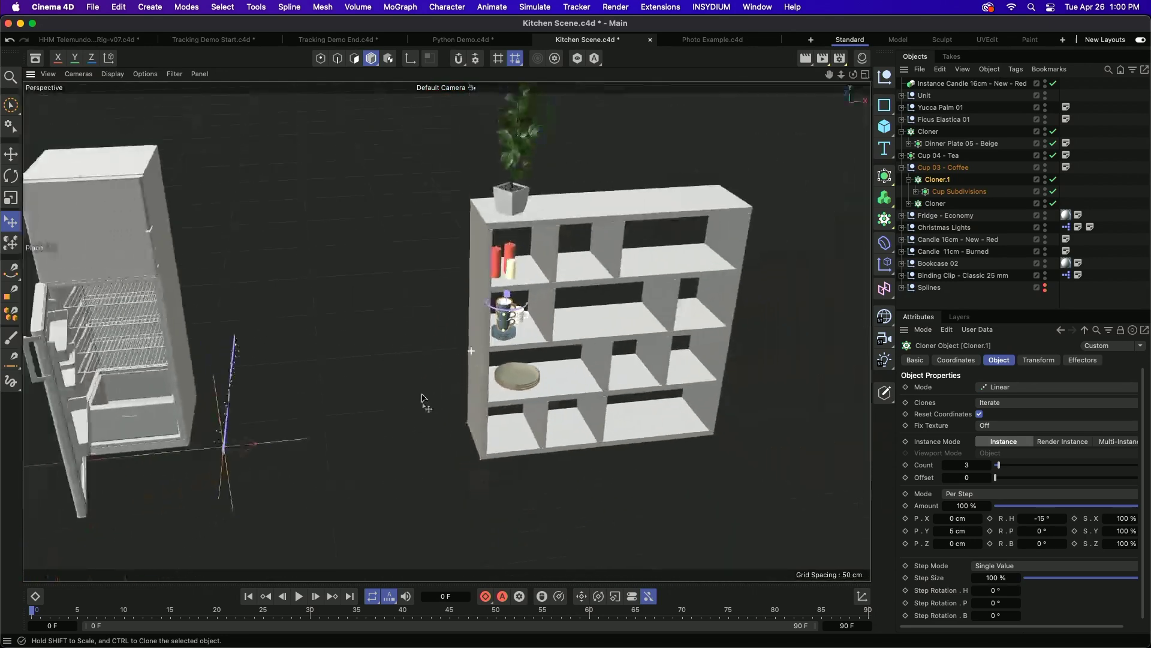
scroll(423, 399, down, 3)
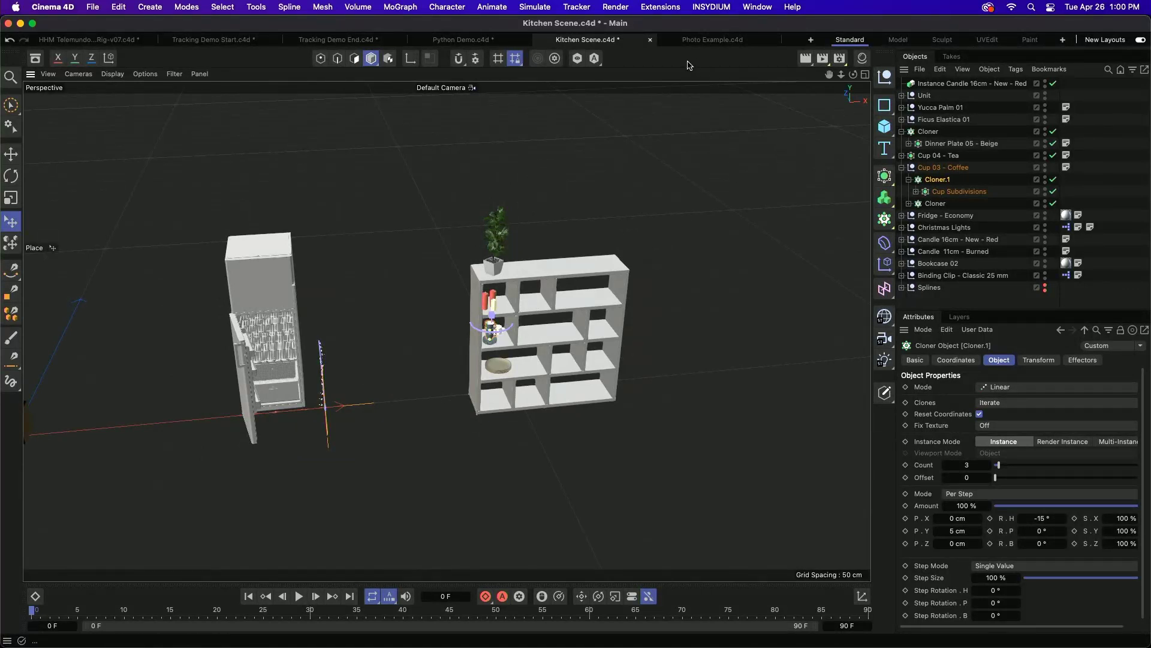
alt+middle_drag(457, 265, 553, 258)
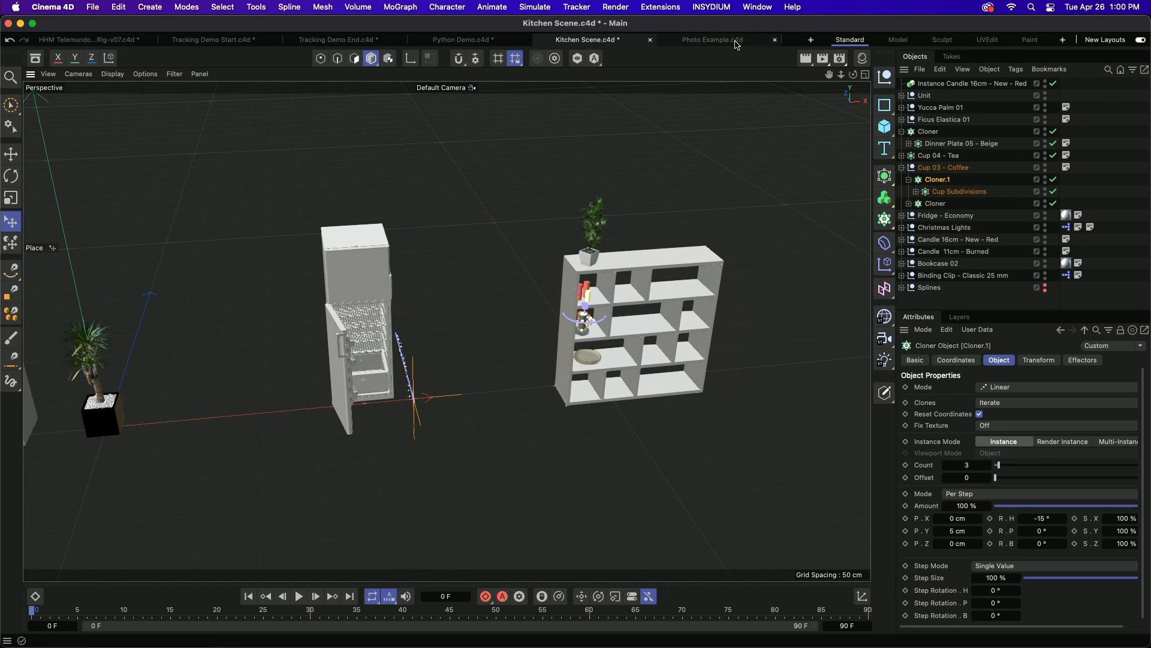
Close the Python Demo.c4d project without saving its changes.
click(477, 42)
key(super+w)
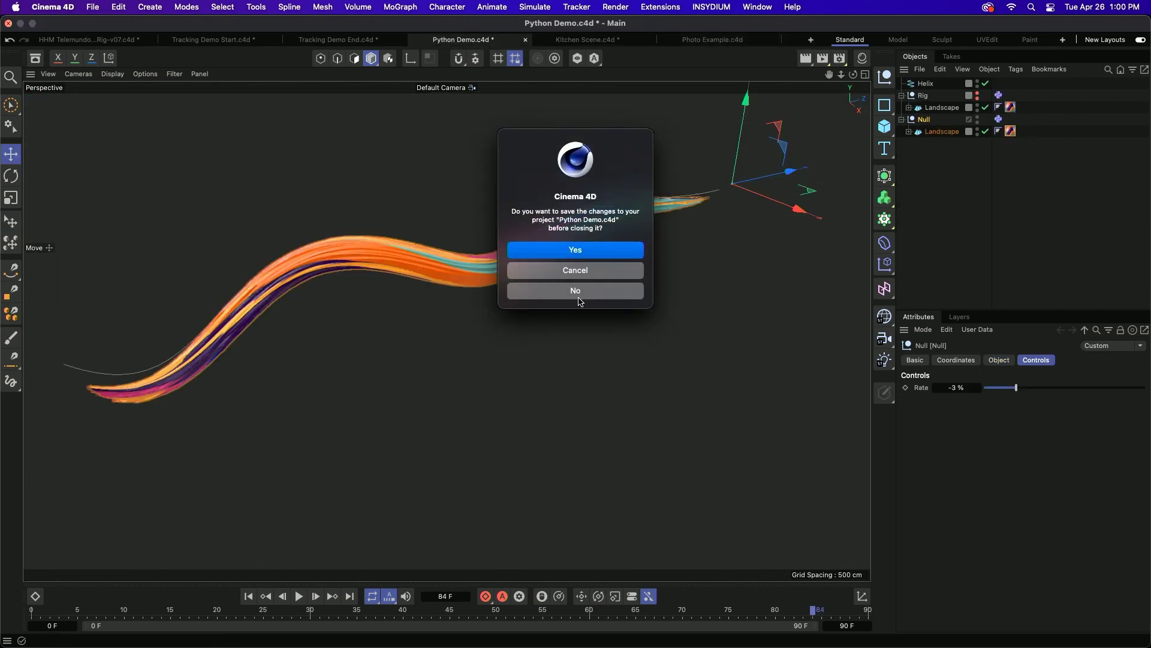
click(578, 297)
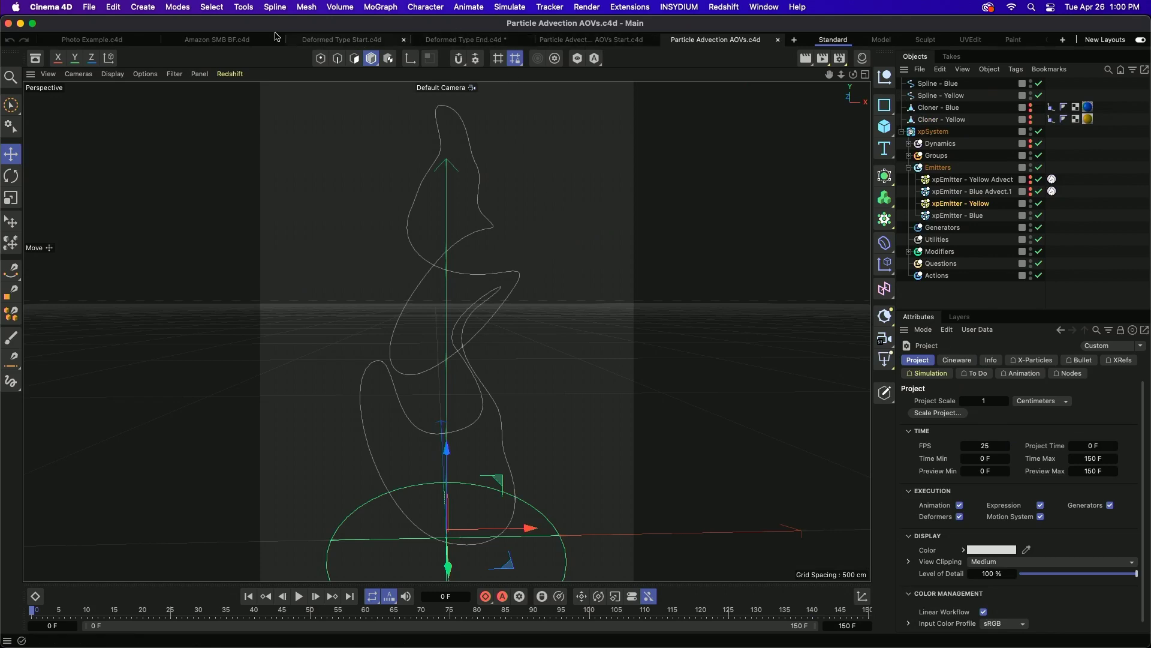
Play the camera animation over the fridge photos from the first frame in the Amazon SMB BF.c4d project.
click(166, 40)
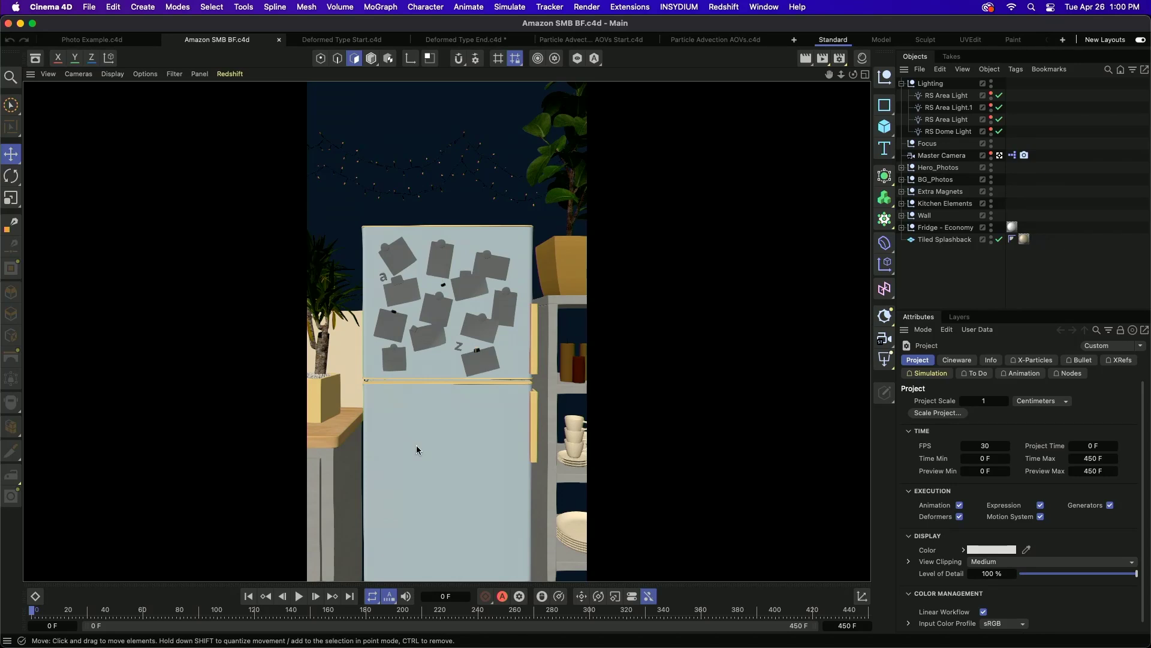
click(298, 596)
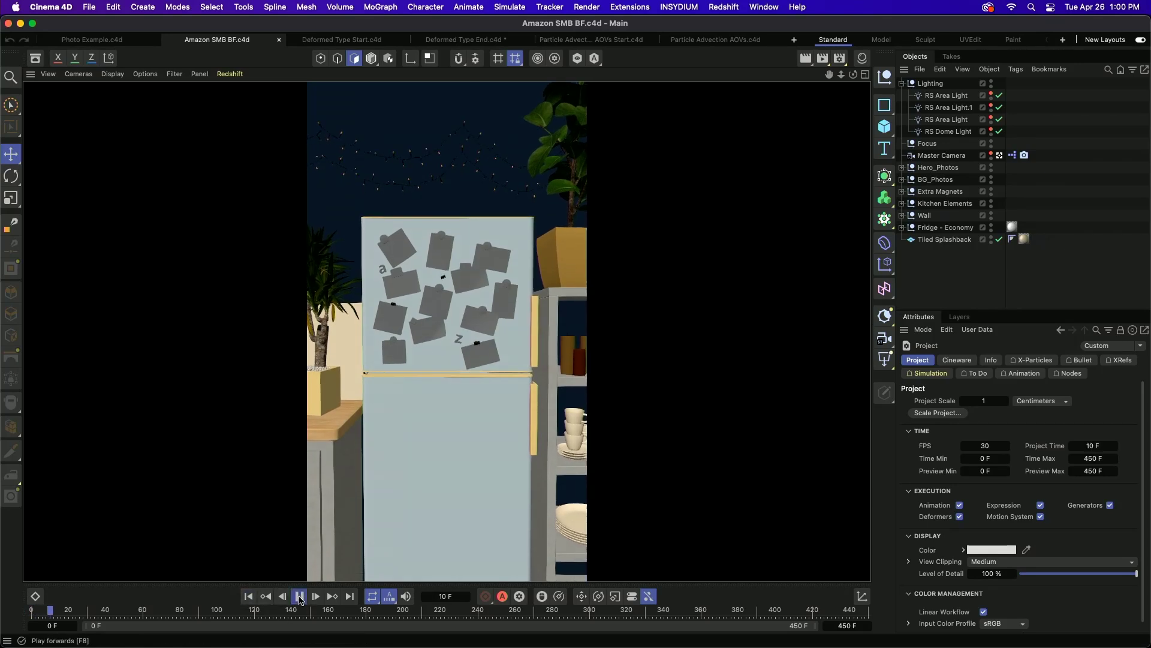
click(298, 596)
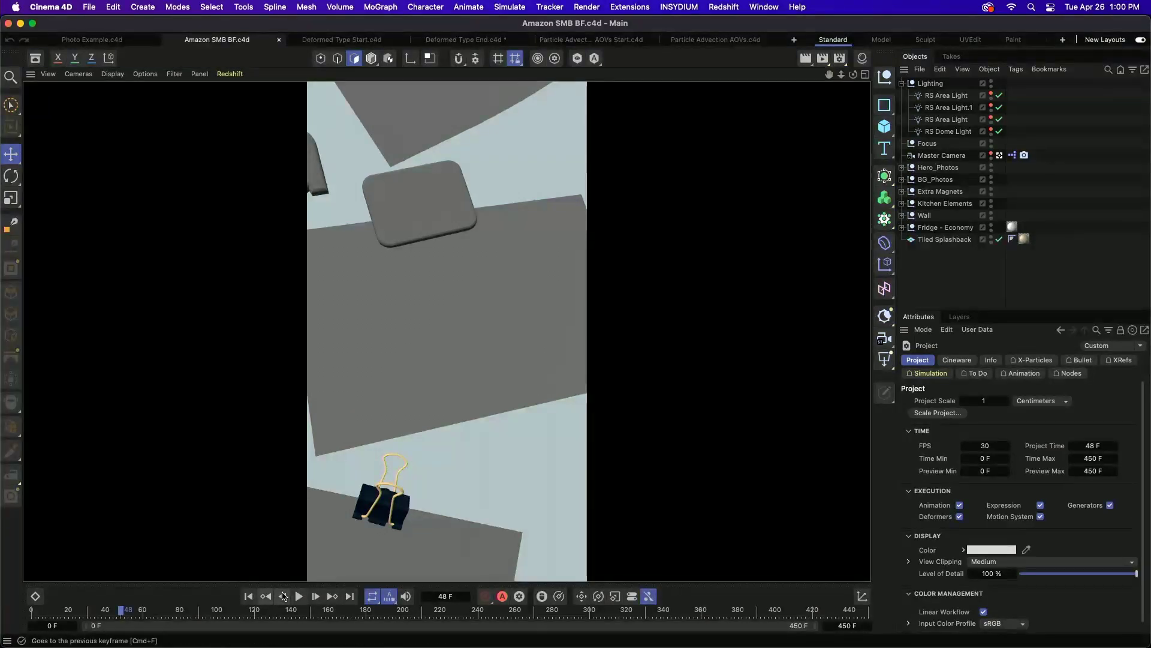
click(248, 596)
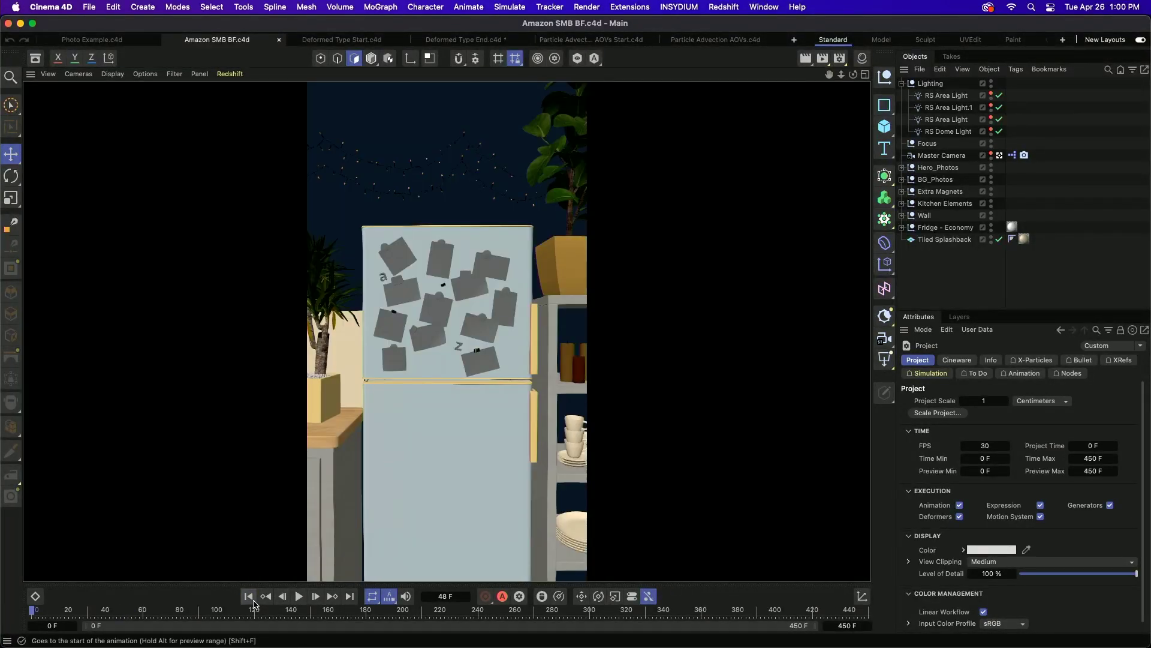
click(299, 601)
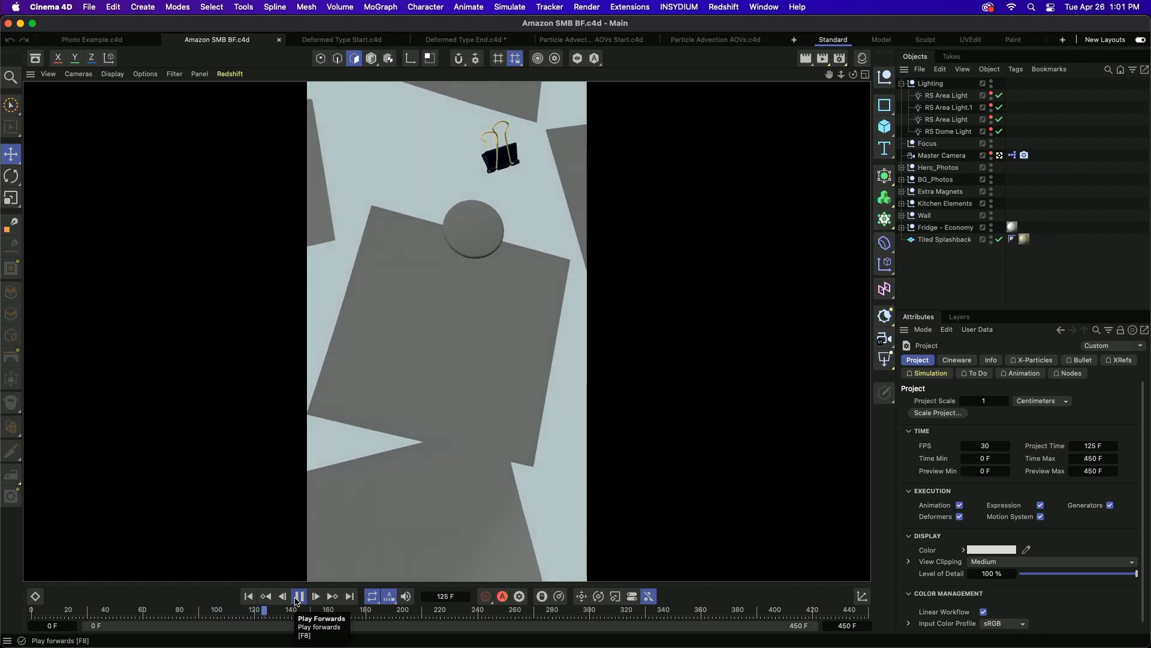
click(299, 596)
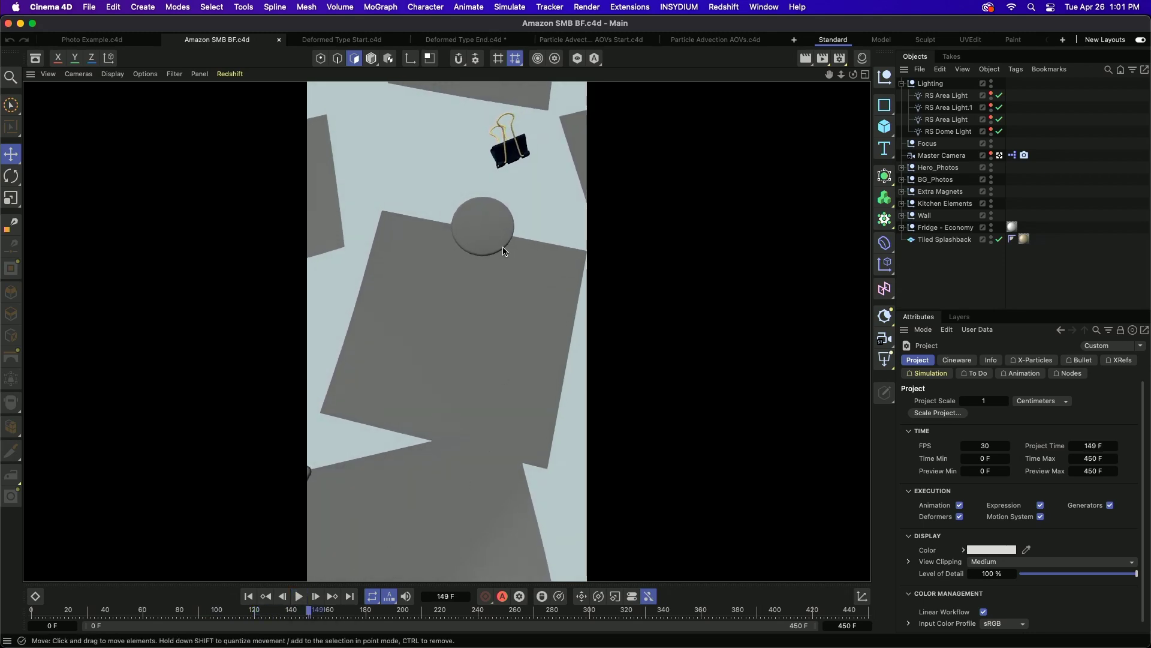
In Photo Example.c4d, enable the plane's Bend deformer and move it up and outward to curl the photo's lower corner.
click(146, 41)
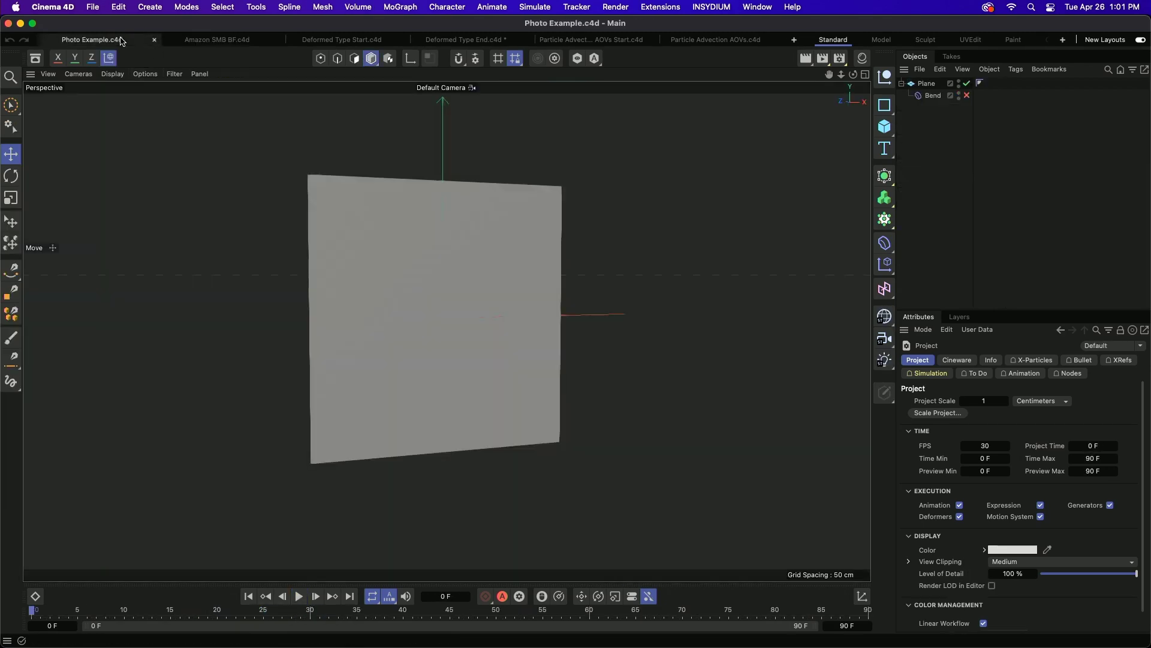
click(930, 96)
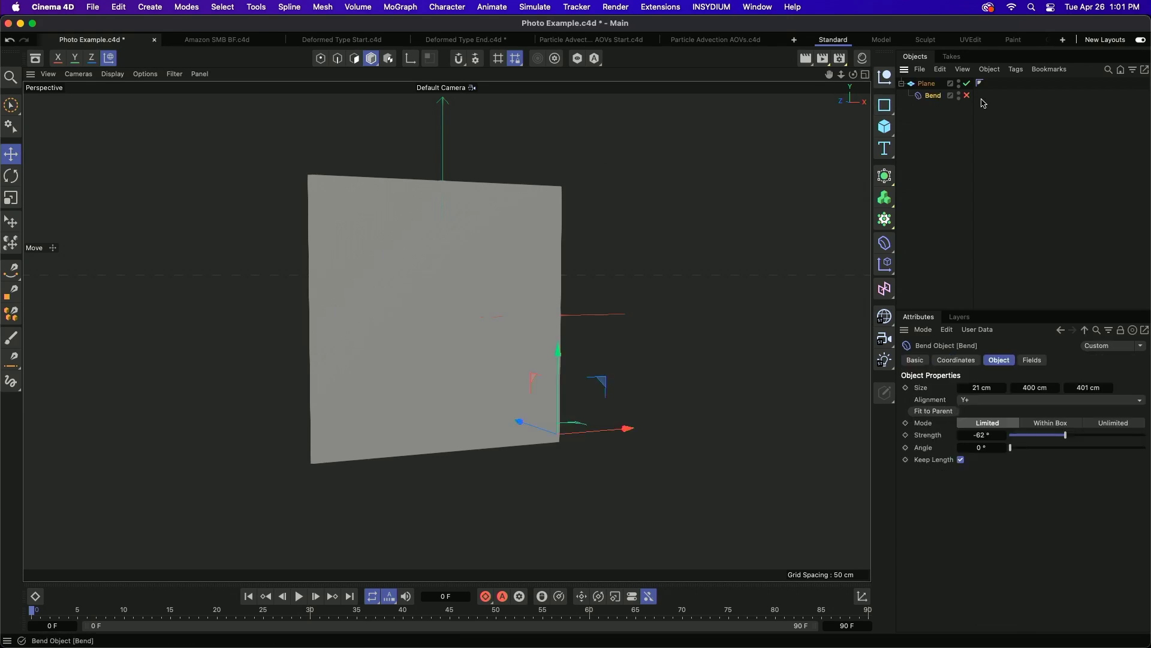
click(966, 95)
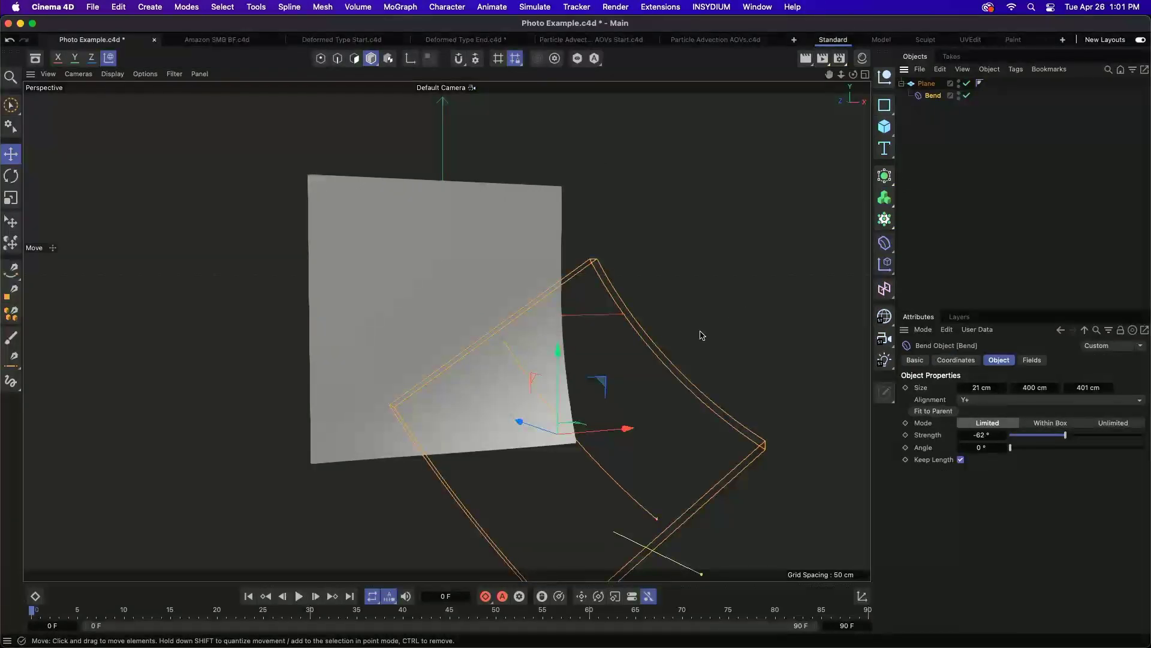
drag(636, 396, 661, 384)
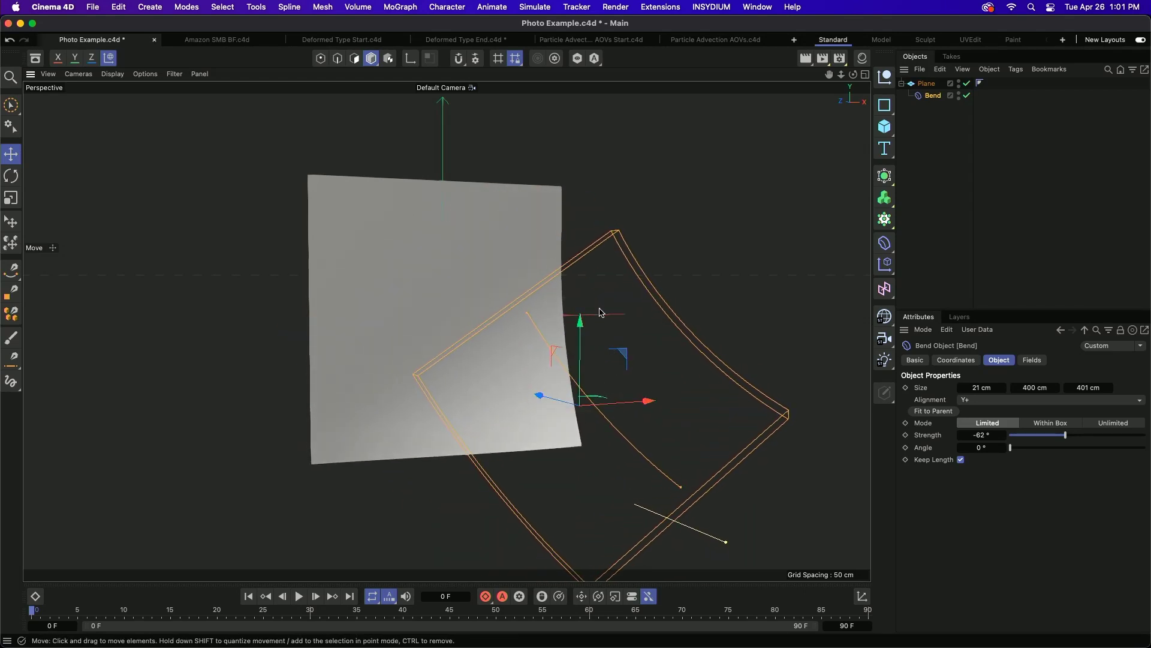
Close Photo Example.c4d without saving and return the Amazon SMB BF.c4d animation to its first frame.
click(155, 40)
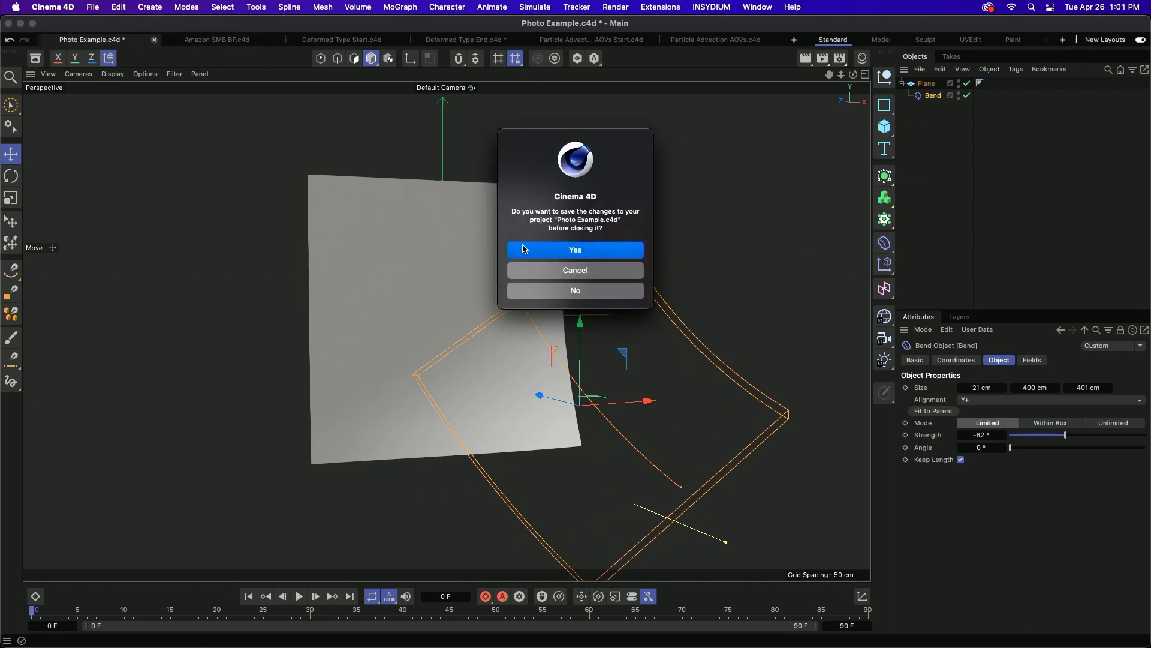
click(576, 291)
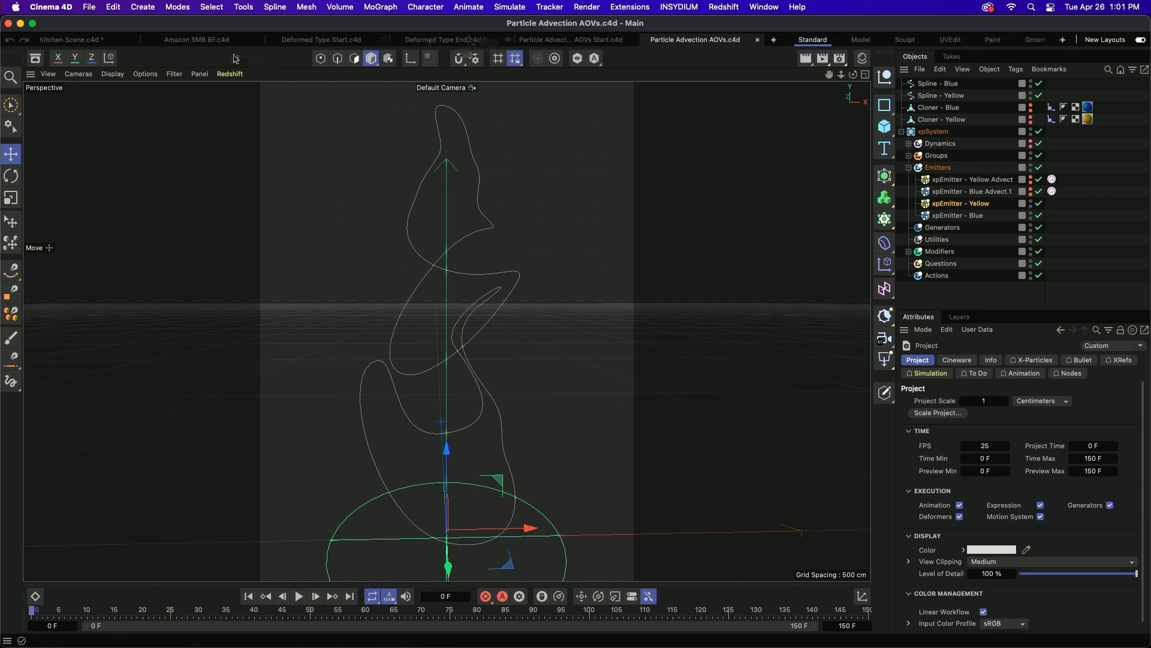
click(214, 40)
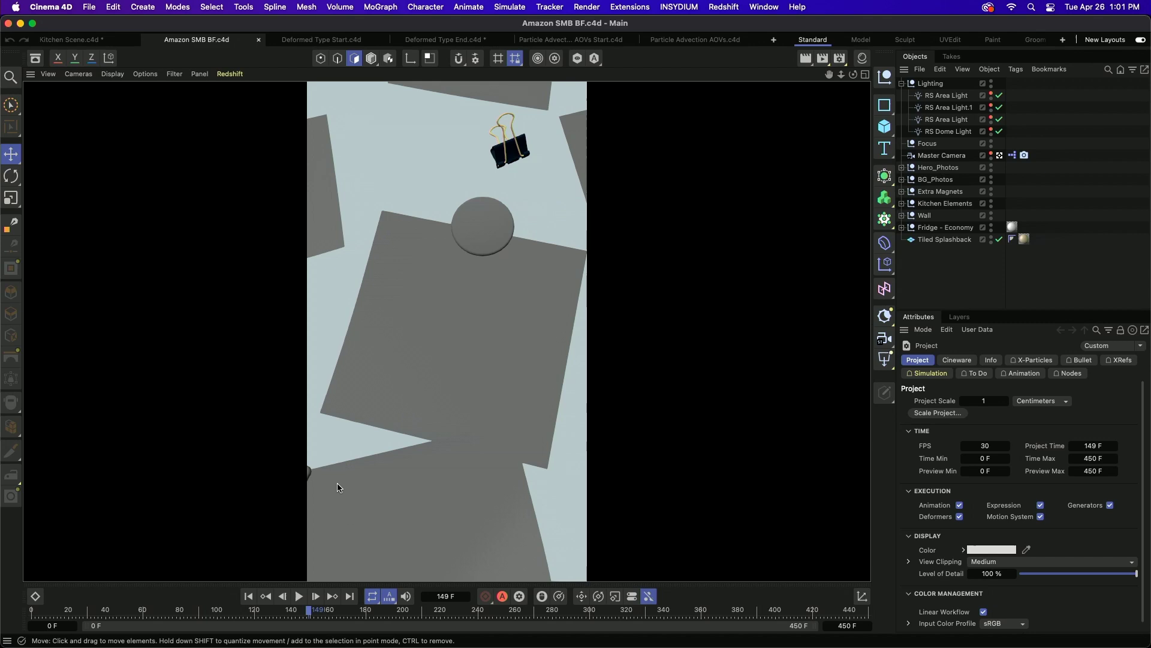
click(248, 596)
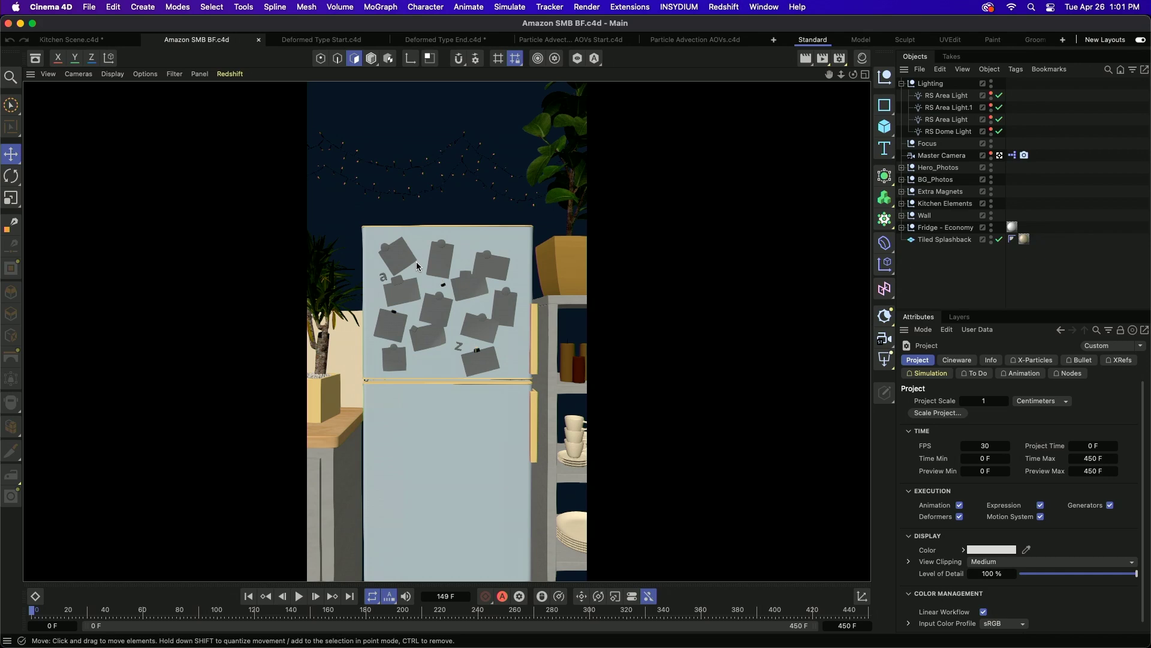
Switch to After Effects and open the Hero Photo 1 Source composition.
key(super+Tab)
key(super+Tab)
key(super+Tab)
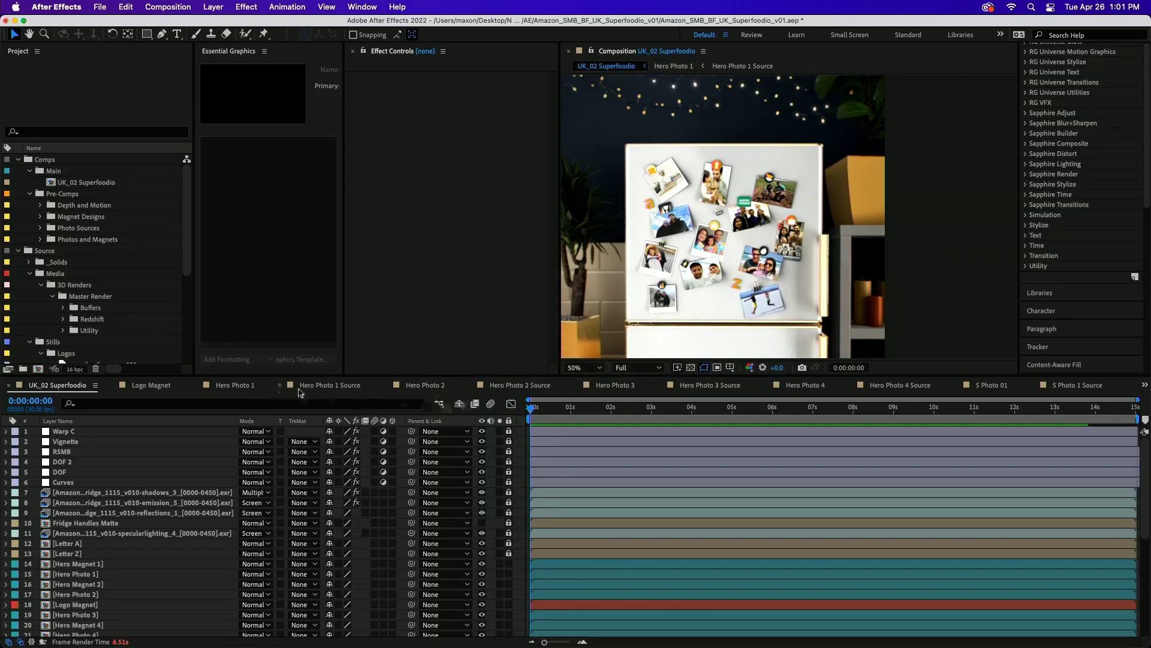
click(333, 386)
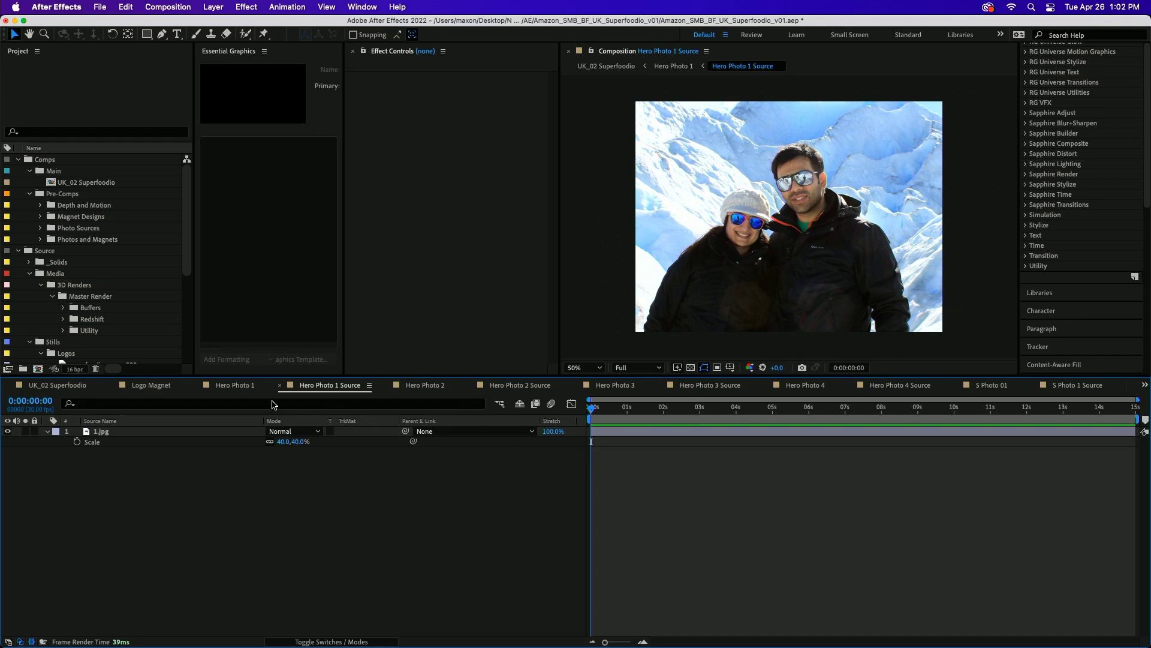
In the Hero Photo 1 composition, turn off the effects on the Utility UV pass layer that carries RE:Map UV.
click(234, 386)
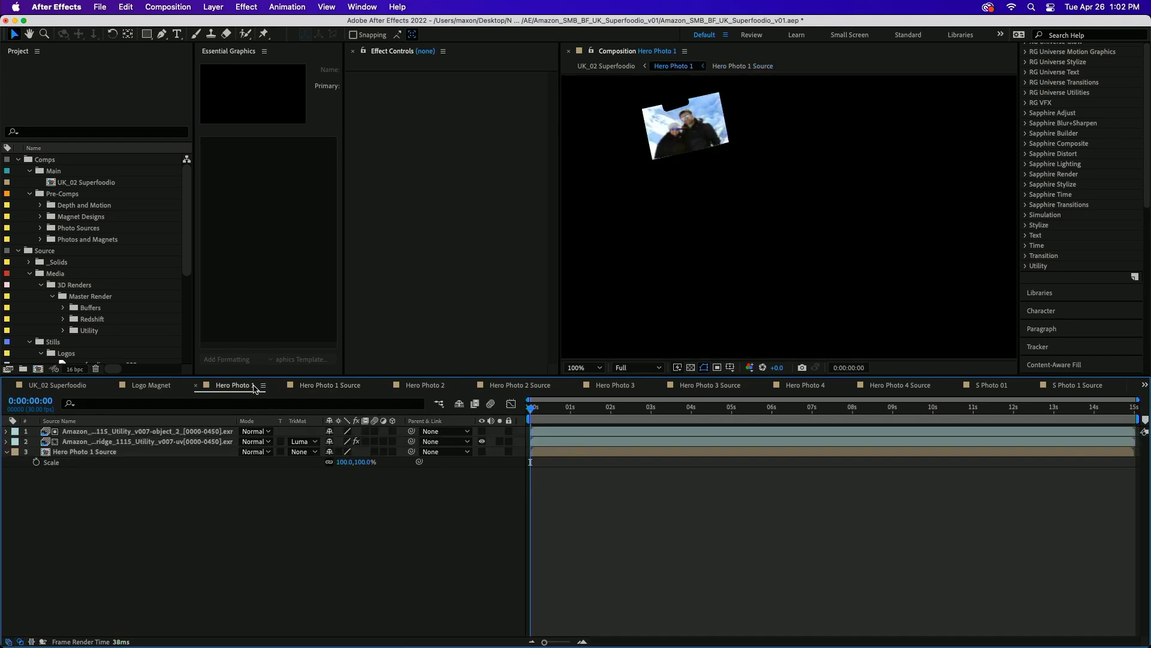
click(205, 452)
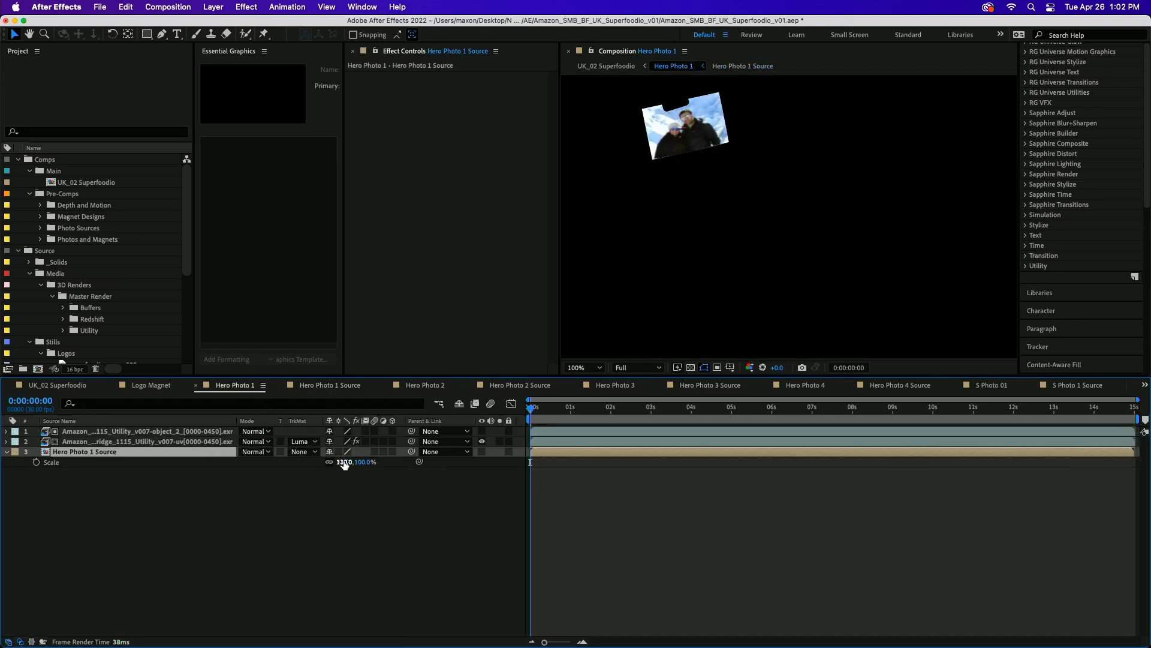
click(204, 442)
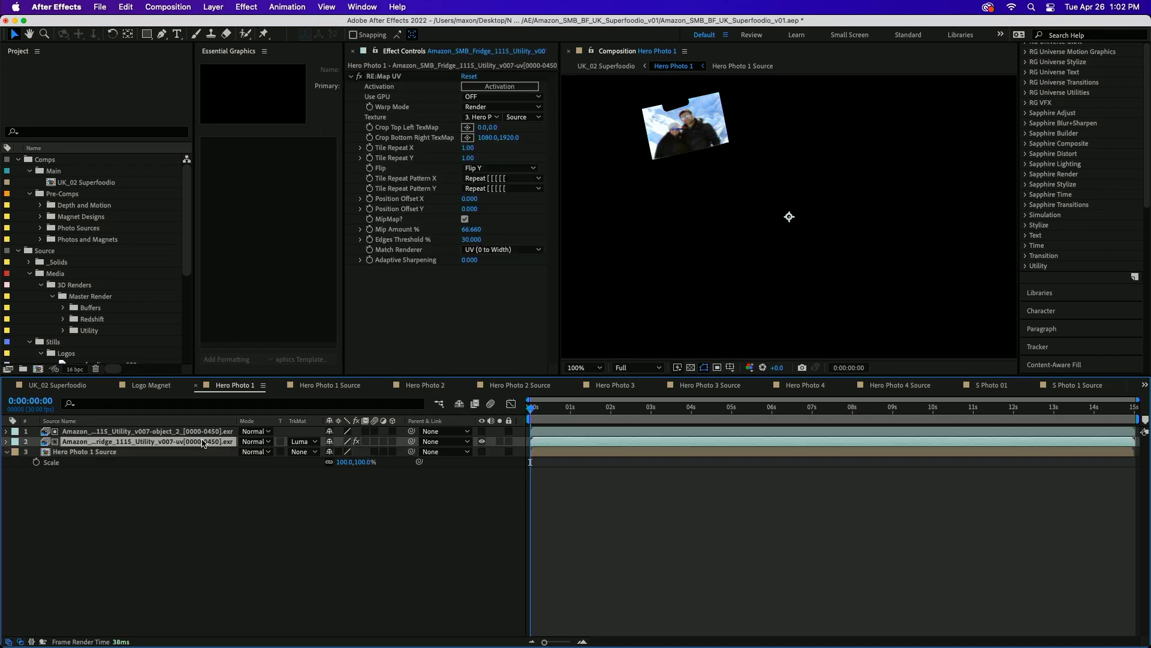
click(357, 442)
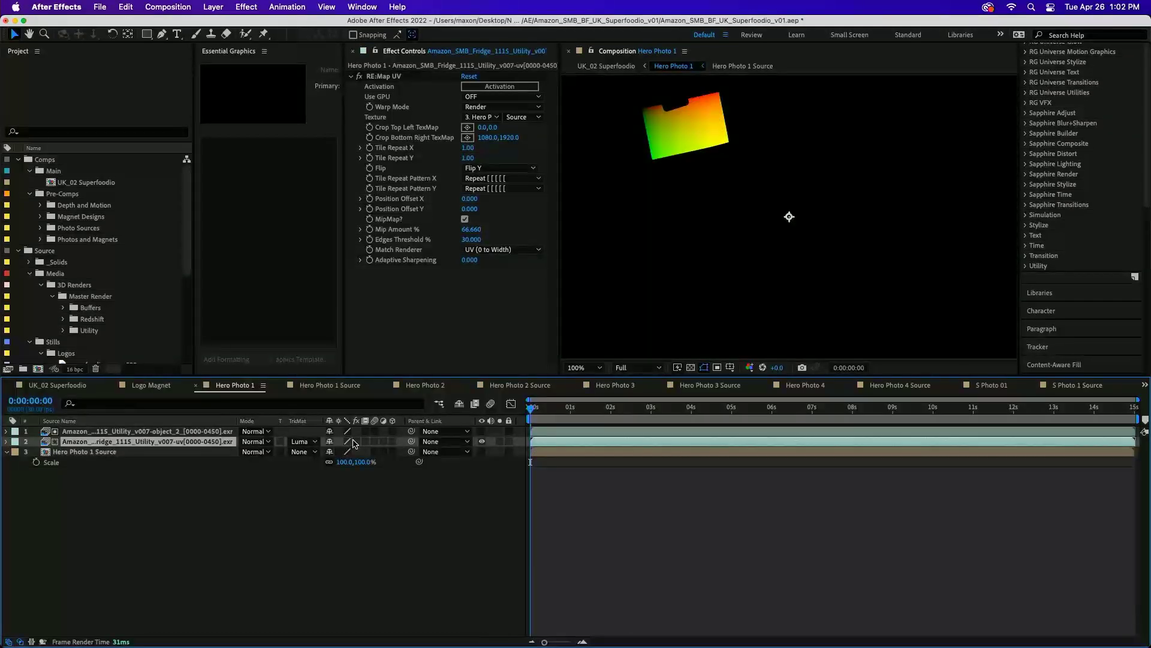
Remove the track matte from the UV pass layer in Hero Photo 1 and shift the layer slightly down and right.
click(306, 442)
click(307, 451)
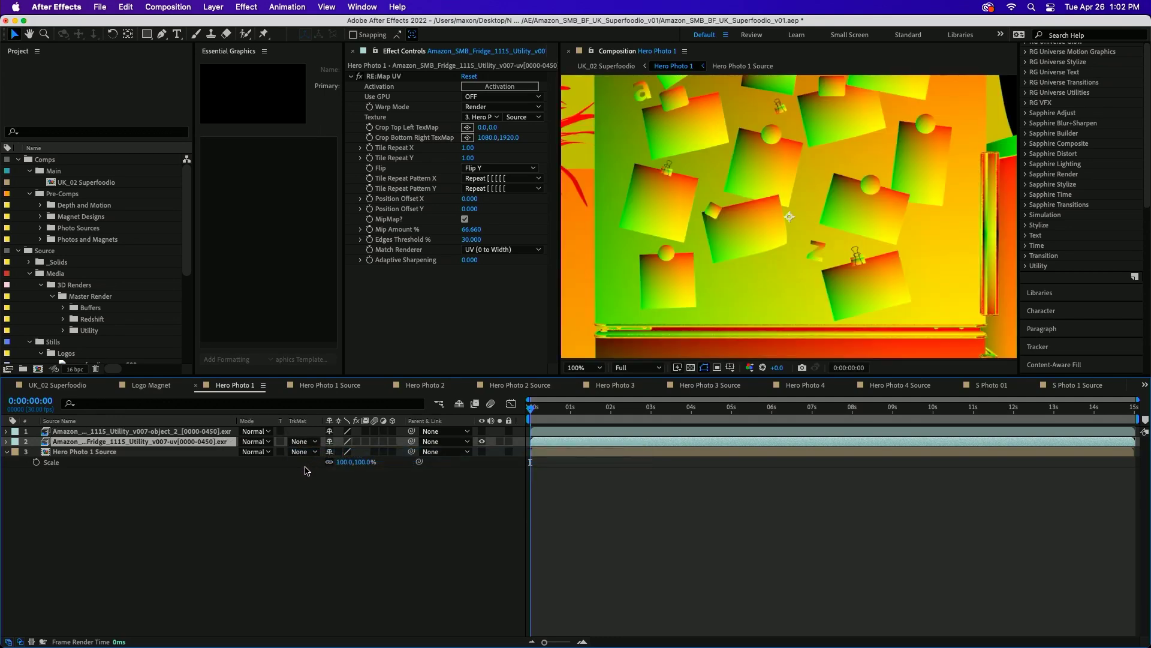
drag(731, 212, 765, 267)
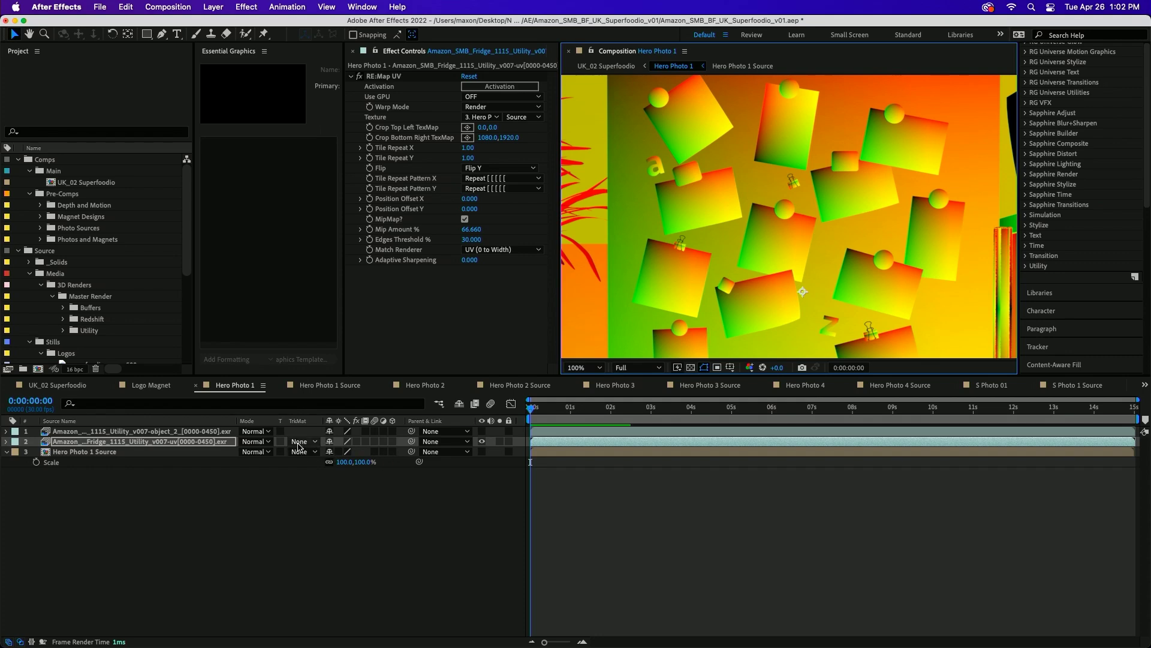
Briefly show the object matte layer on its own and set the UV pass layer's track matte to Luma.
click(481, 431)
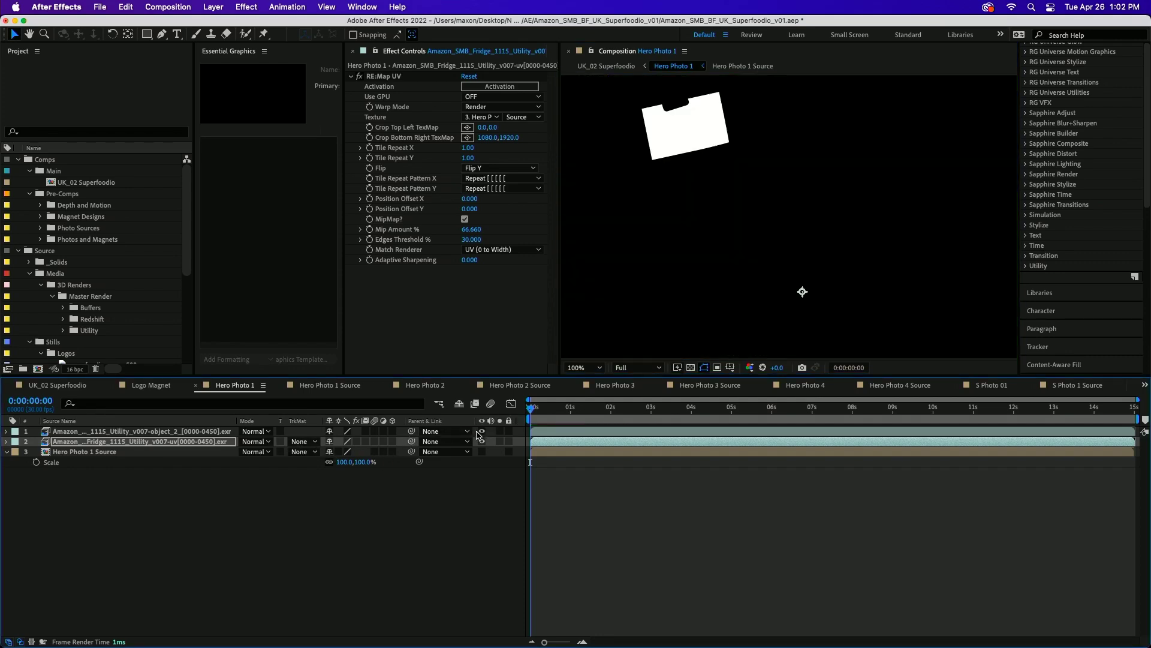
click(481, 431)
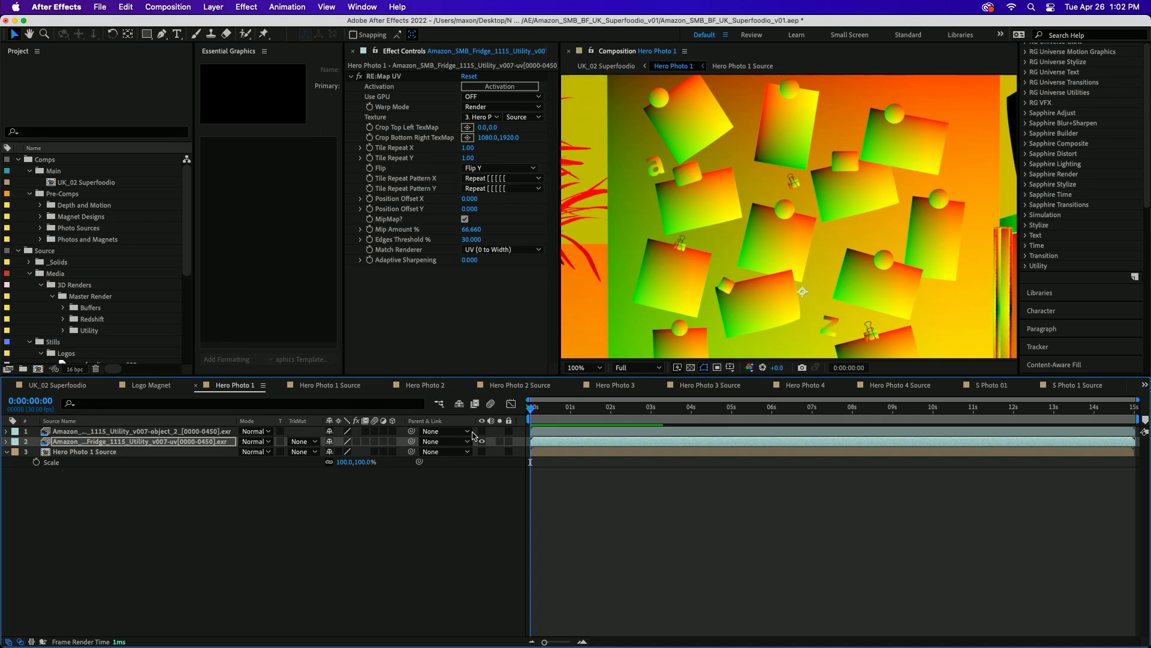
click(303, 441)
click(374, 501)
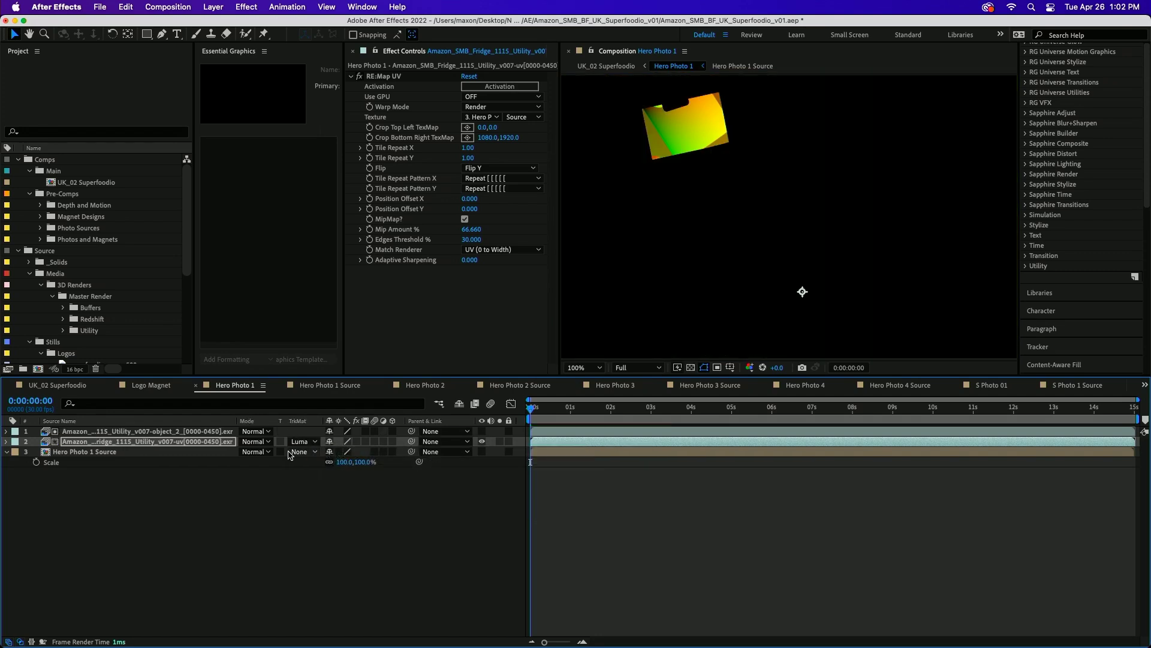
Choose Hero Photo 1 Source as the RE:Map UV texture and enable effects on the UV pass layer.
click(481, 117)
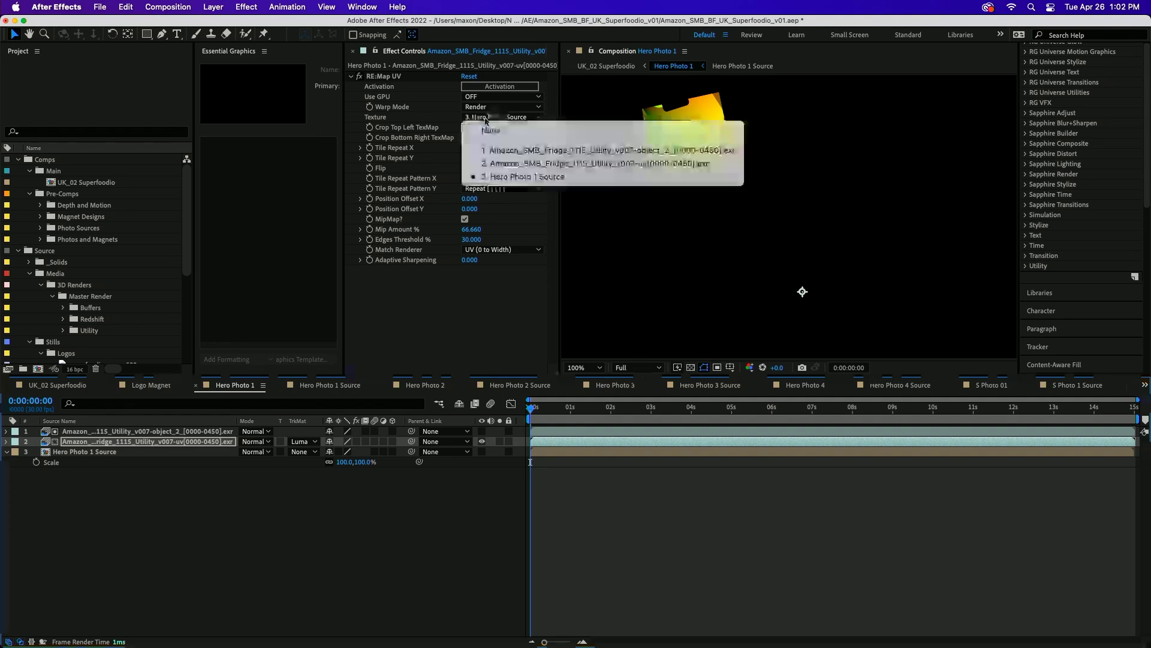
click(522, 178)
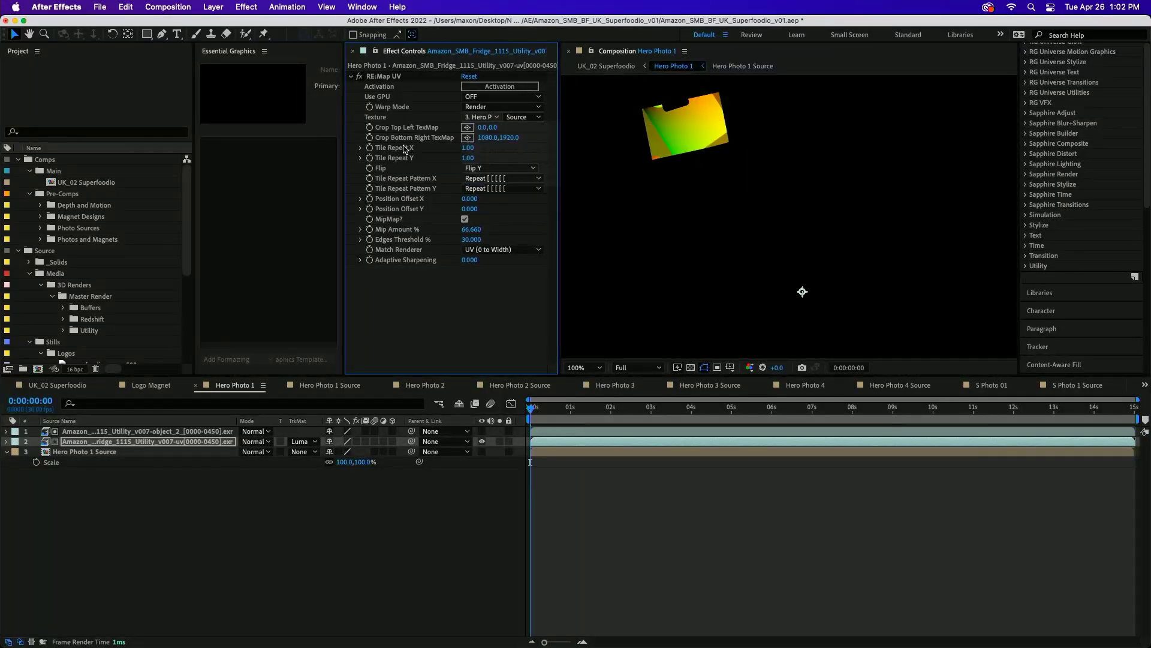
click(358, 441)
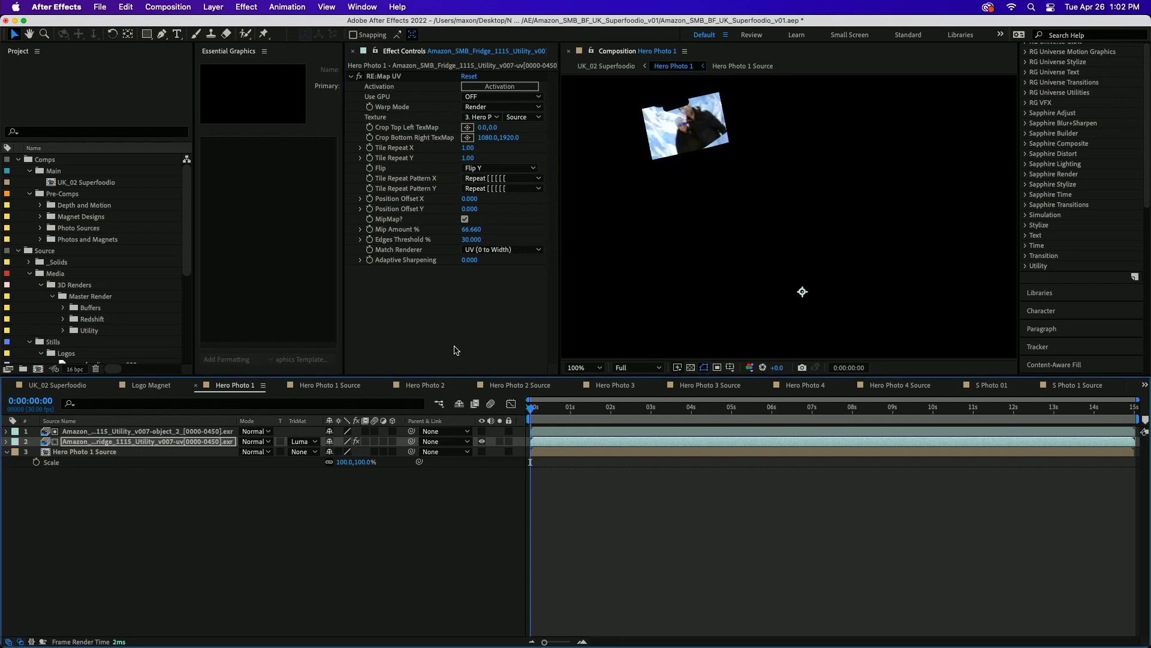
Step through the edit history to restore the UV pass layer's original placement with its Luma matte and RE:Map UV effect enabled.
key(super+a)
click(414, 536)
key(super+z)
key(super+z)
key(super+z)
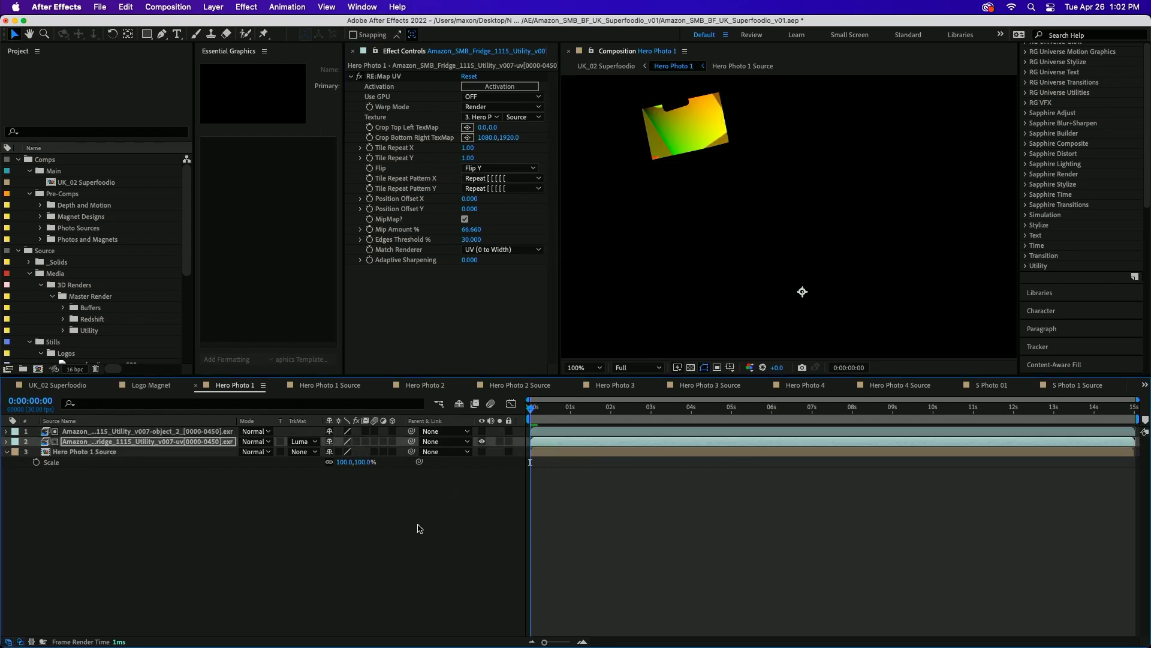
key(super+shift+z)
key(super+shift+z)
key(super+shift+z)
key(super+shift+z)
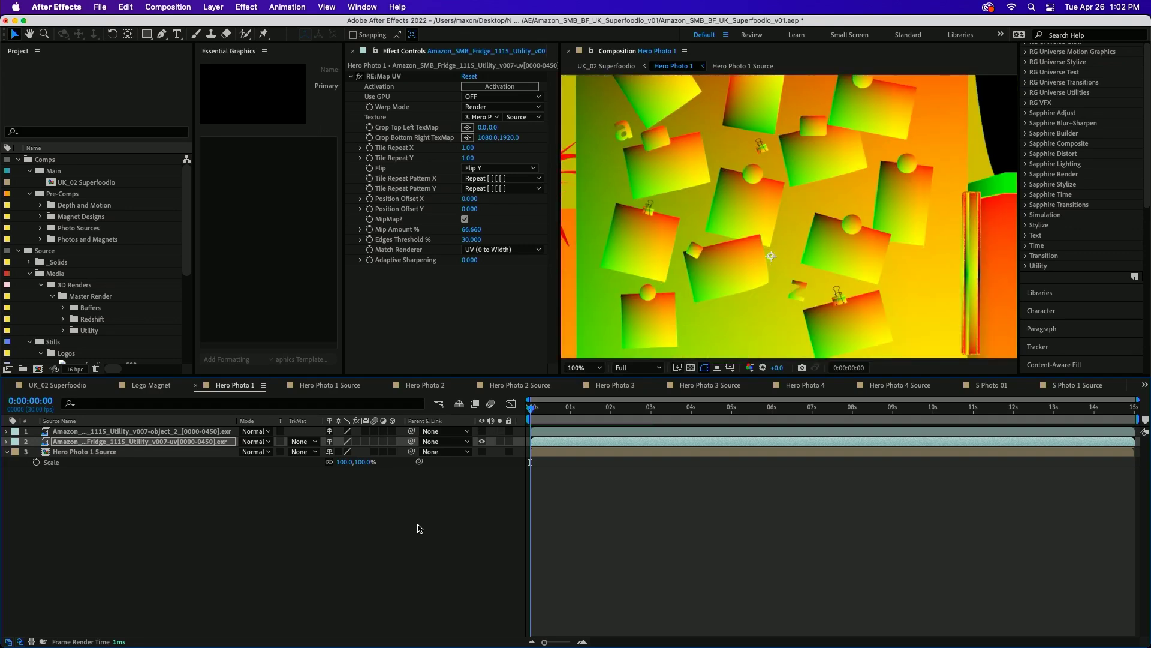
key(super+shift+z)
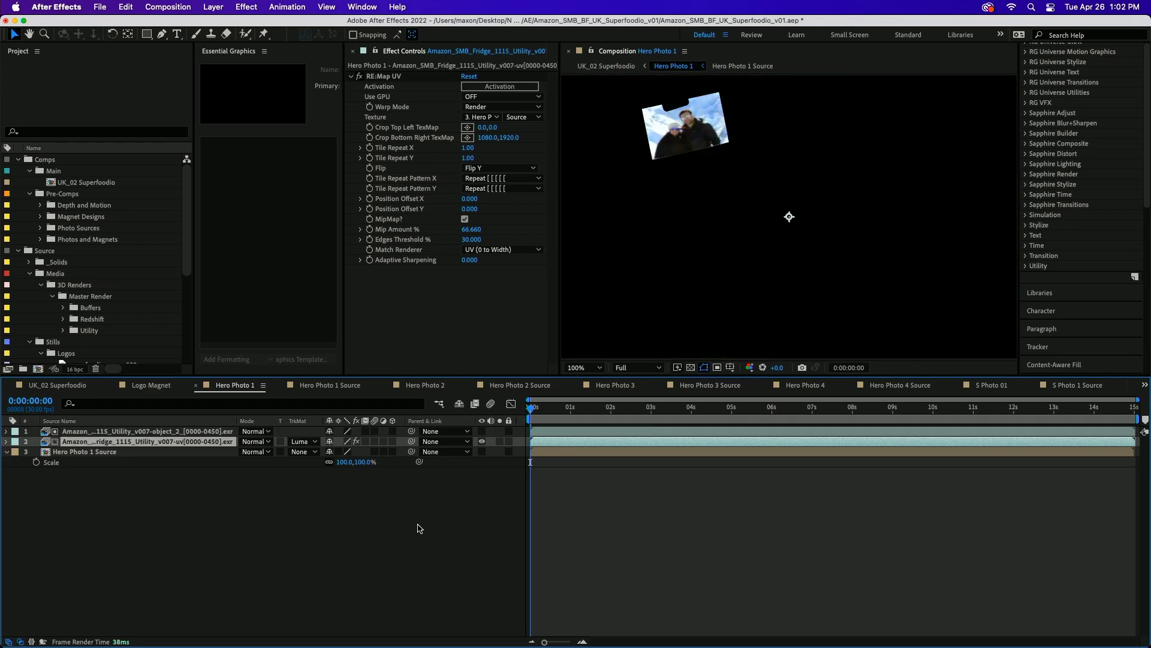
Open the Hero Photo 1 Source composition and inspect the project's Photos and Magnets and Photo Sources folders.
click(342, 386)
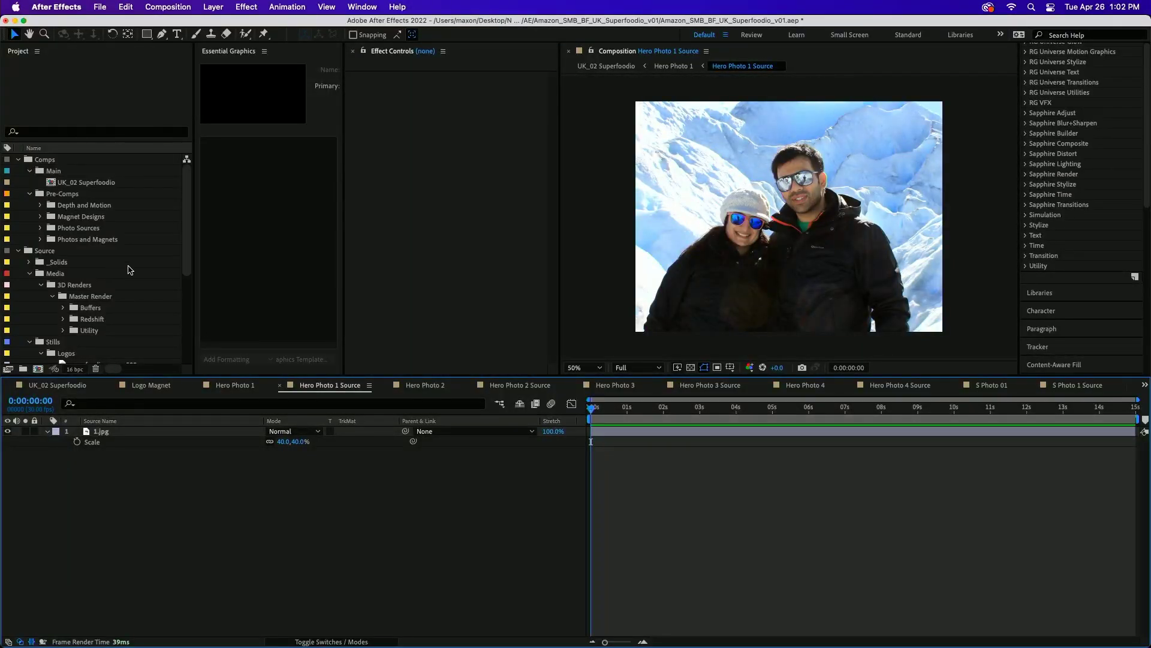
click(40, 239)
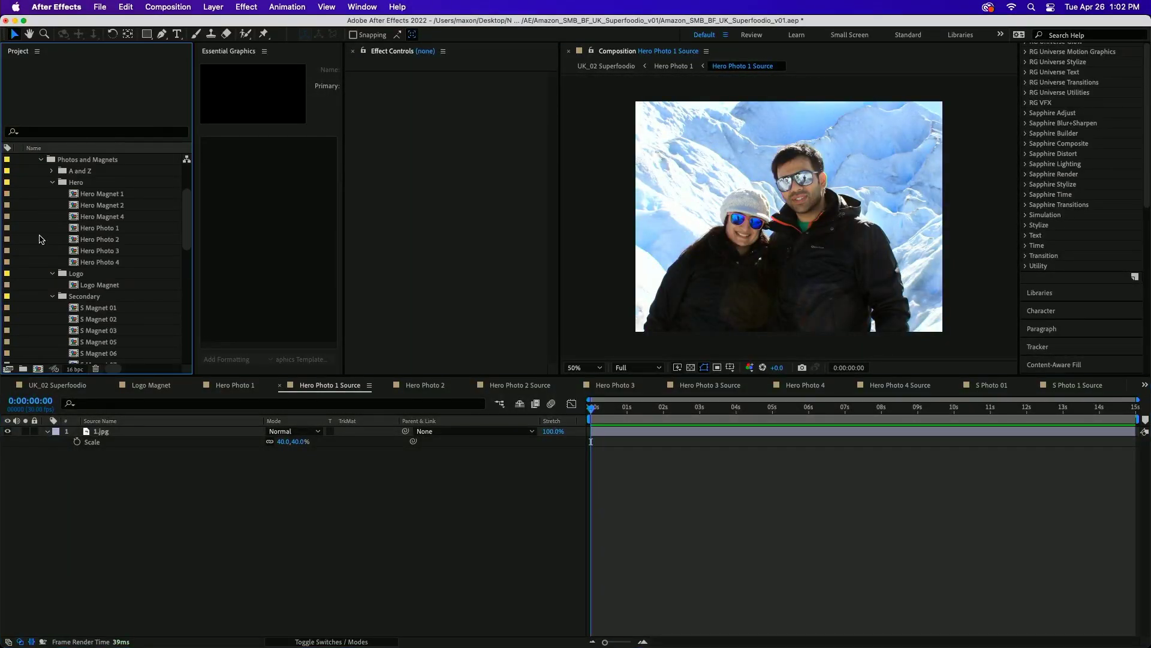
click(52, 182)
drag(186, 222, 169, 176)
click(40, 229)
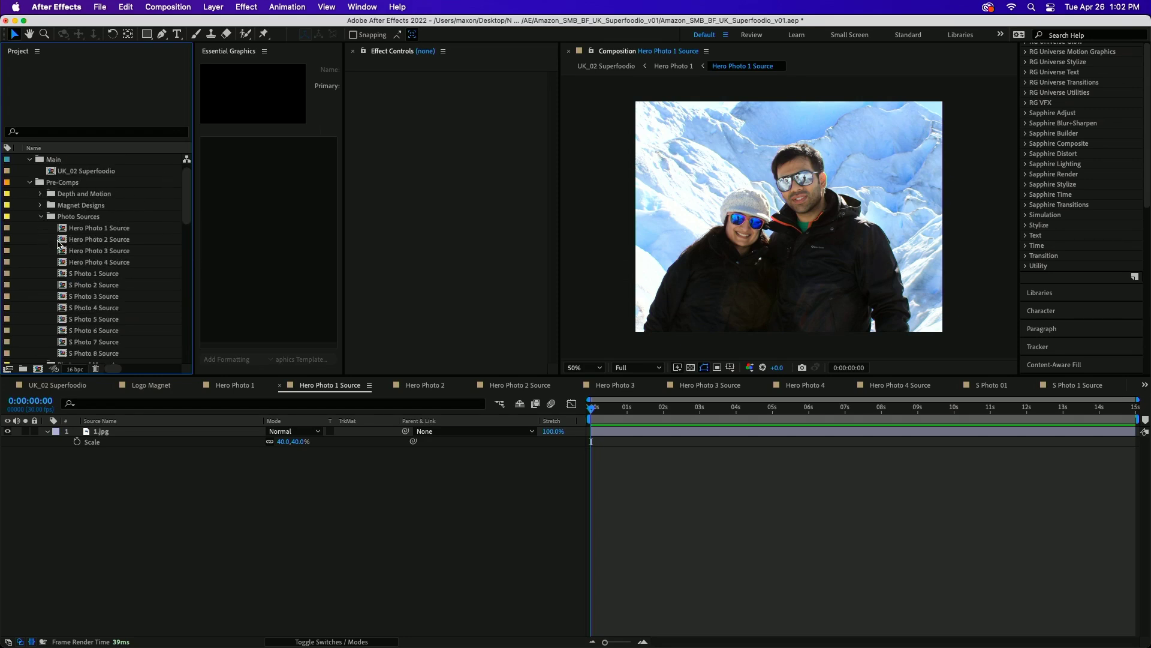
click(41, 217)
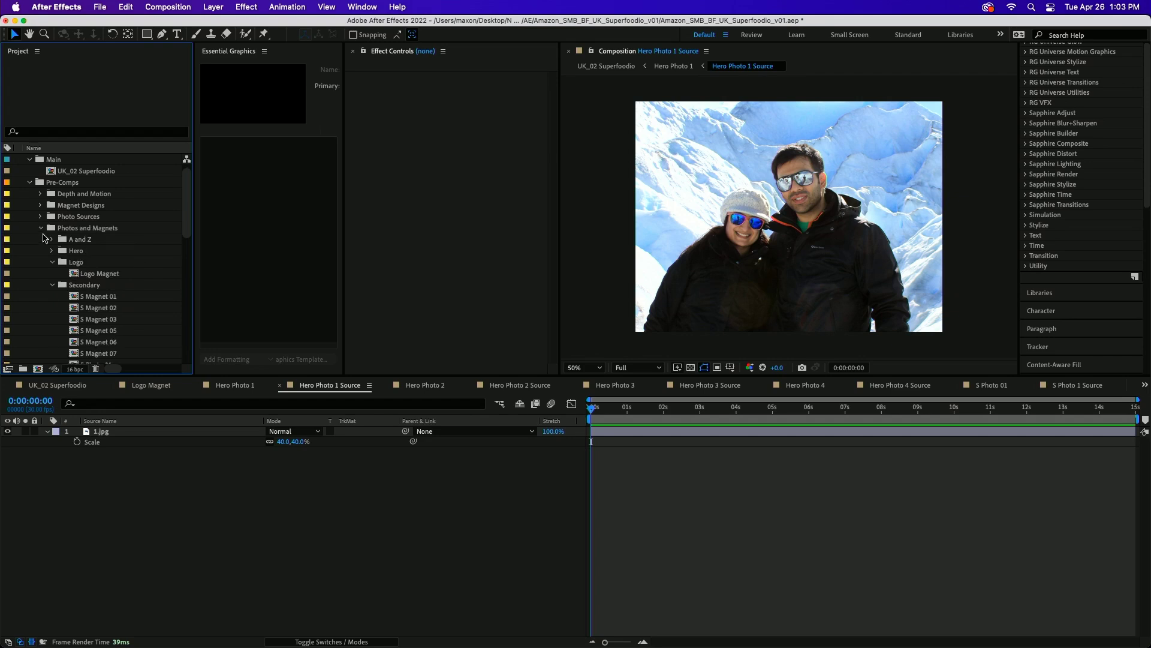
scroll(80, 329, up, 1)
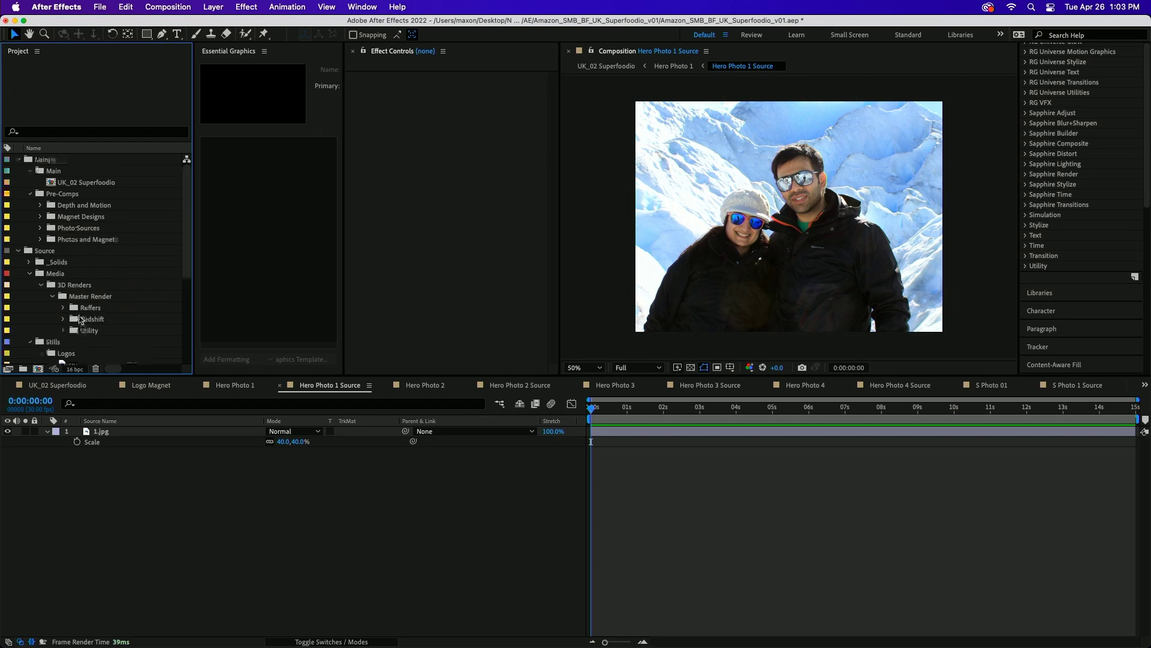
Place 2.jpg above 1.jpg in the Hero Photo 1 Source composition and scale it to 60%.
scroll(73, 327, down, 6)
click(76, 286)
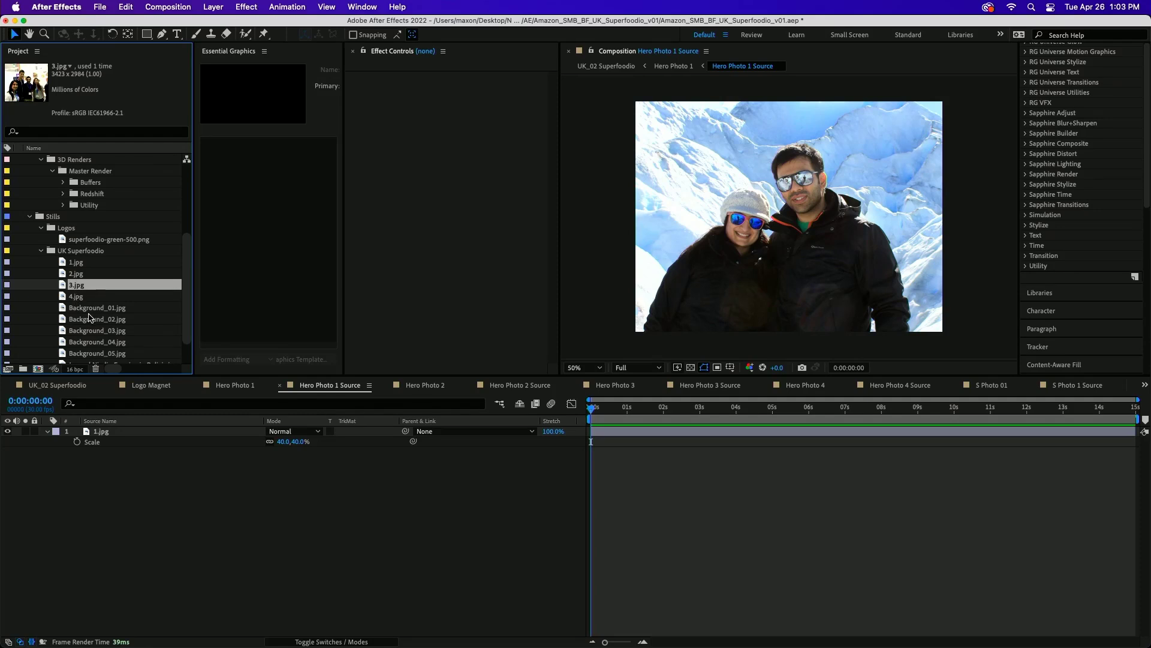
click(78, 274)
drag(79, 275, 144, 430)
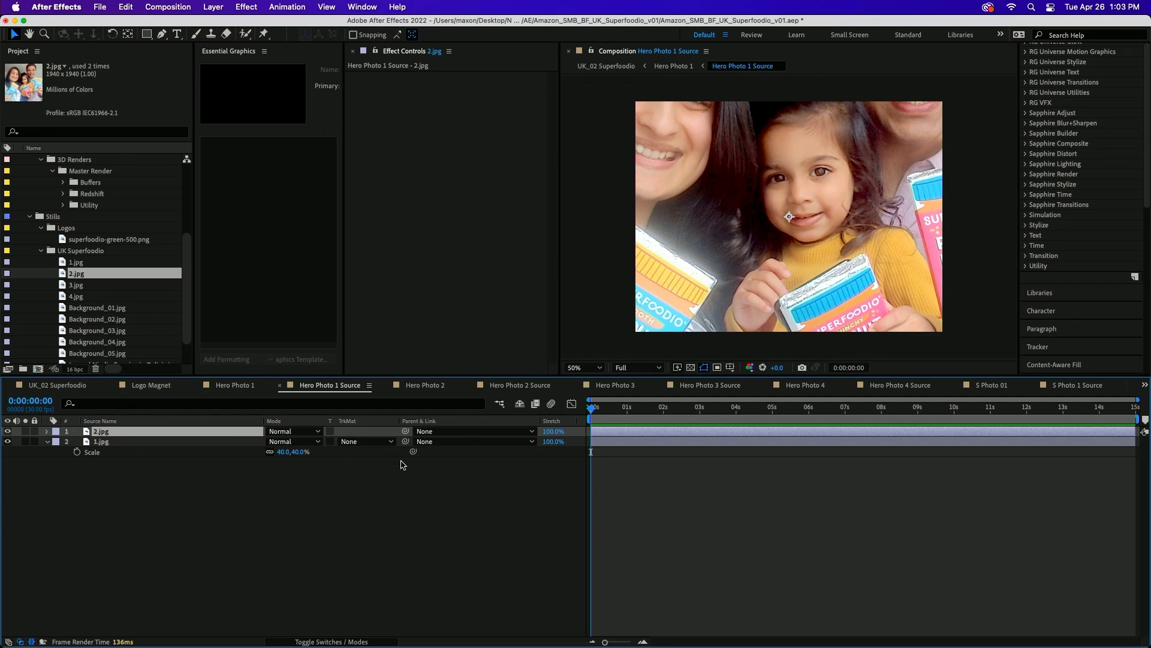
key(t)
drag(277, 444, 265, 441)
key(s)
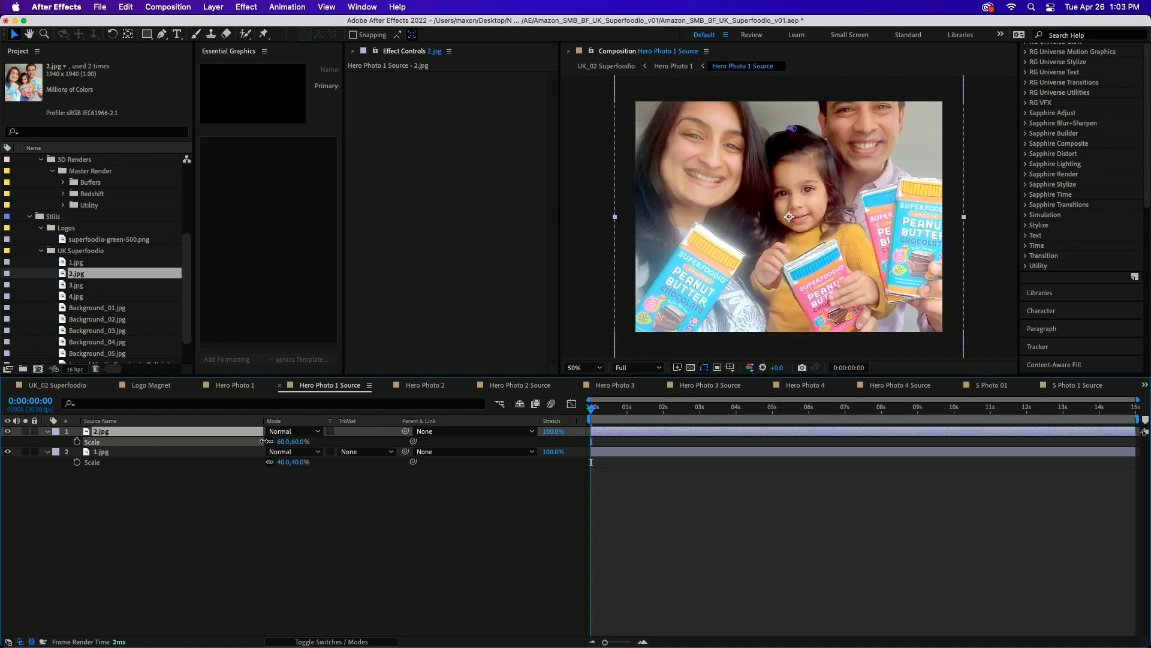
Check the swapped photo in Hero Photo 1 and UK_02 Superfoodio, and undo the scaling and insertion of 2.jpg.
click(220, 387)
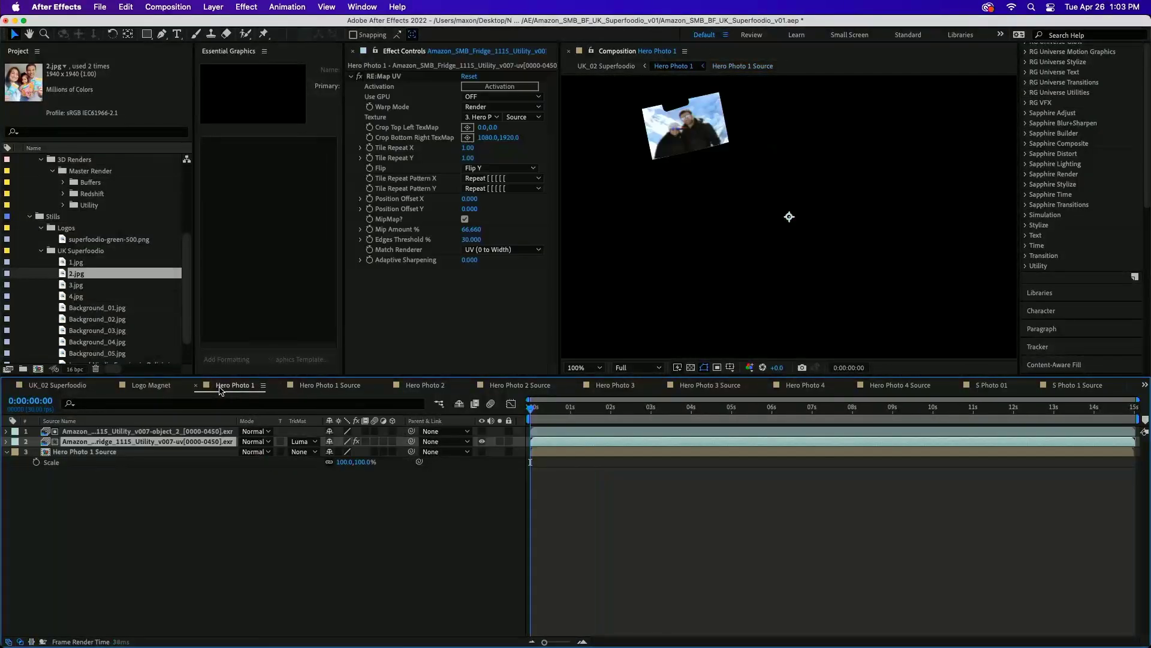
click(85, 387)
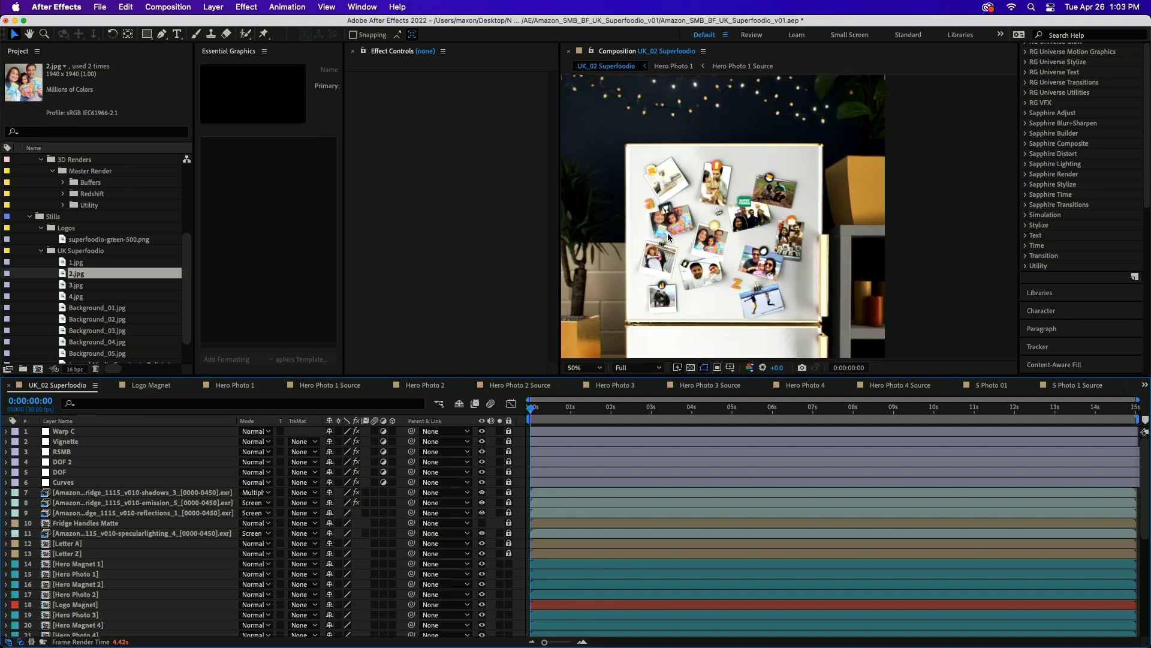
key(super+z)
key(super+z)
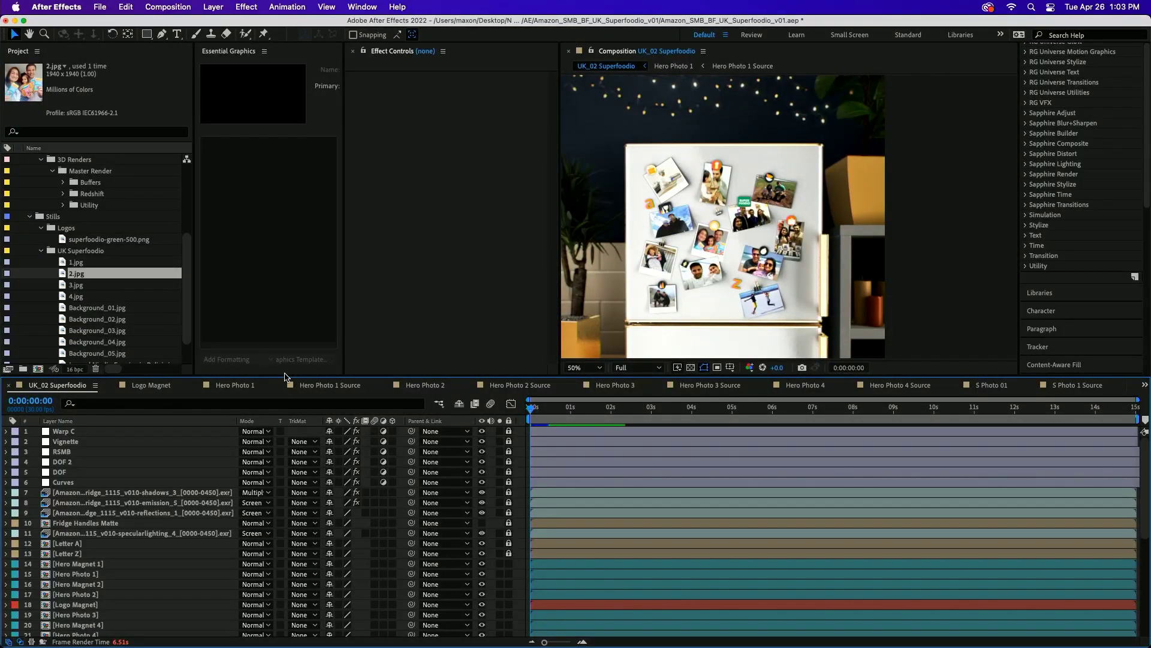
View the Logo Magnet composition at 0:00:09:14 and compare that frame in the UK_02 Superfoodio composition.
click(158, 387)
drag(742, 413, 912, 408)
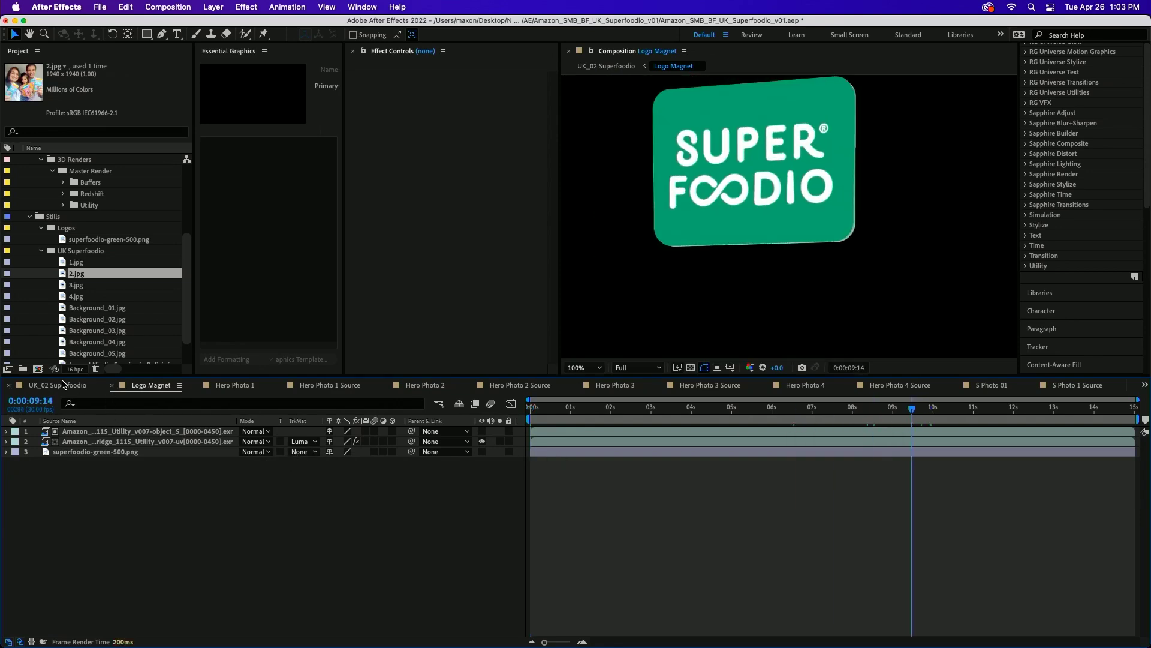
click(64, 385)
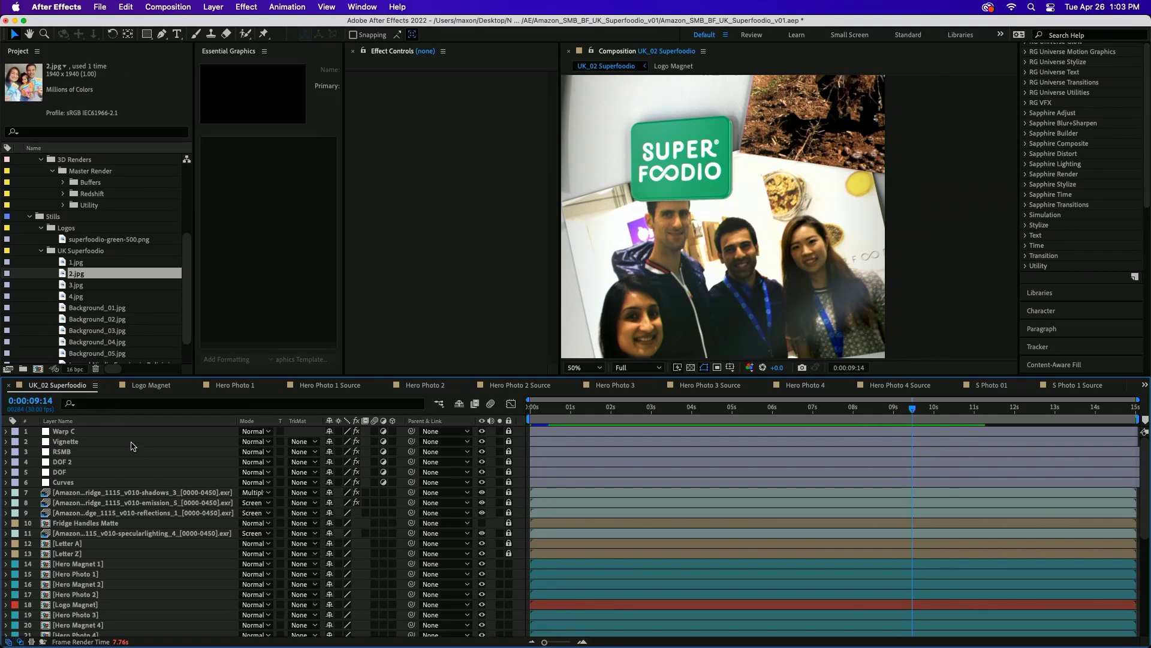
Switch to Keynote, present the slideshow from the Demo slide through Rethinking Type in S26, and exit the presentation.
key(super+Tab)
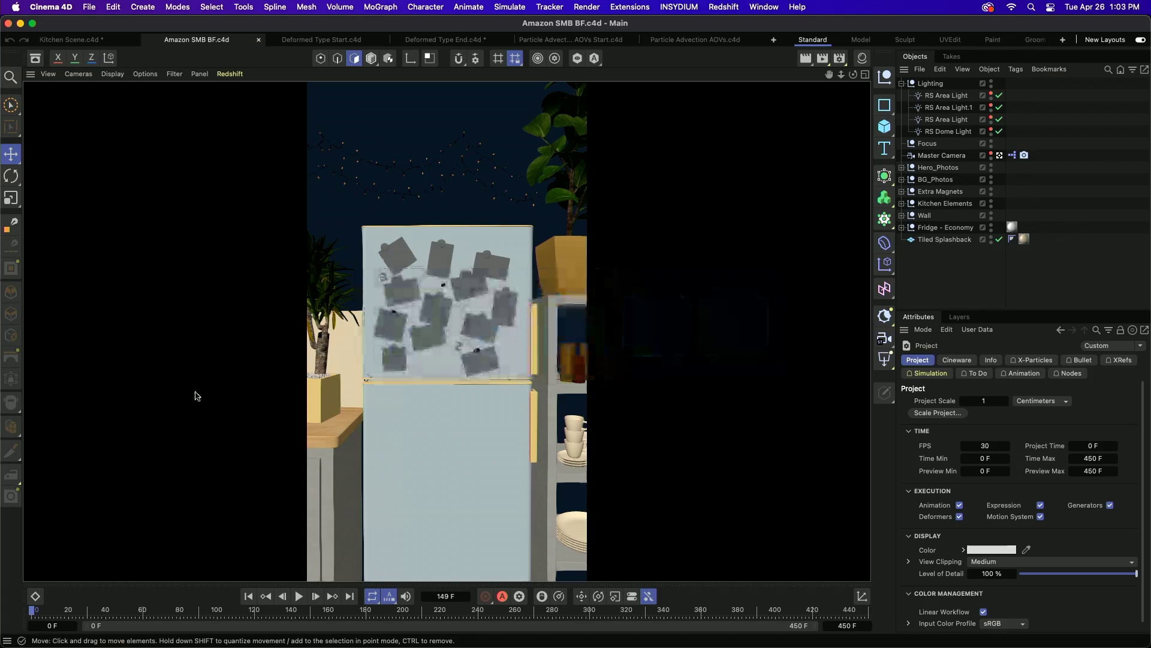
key(super+Tab)
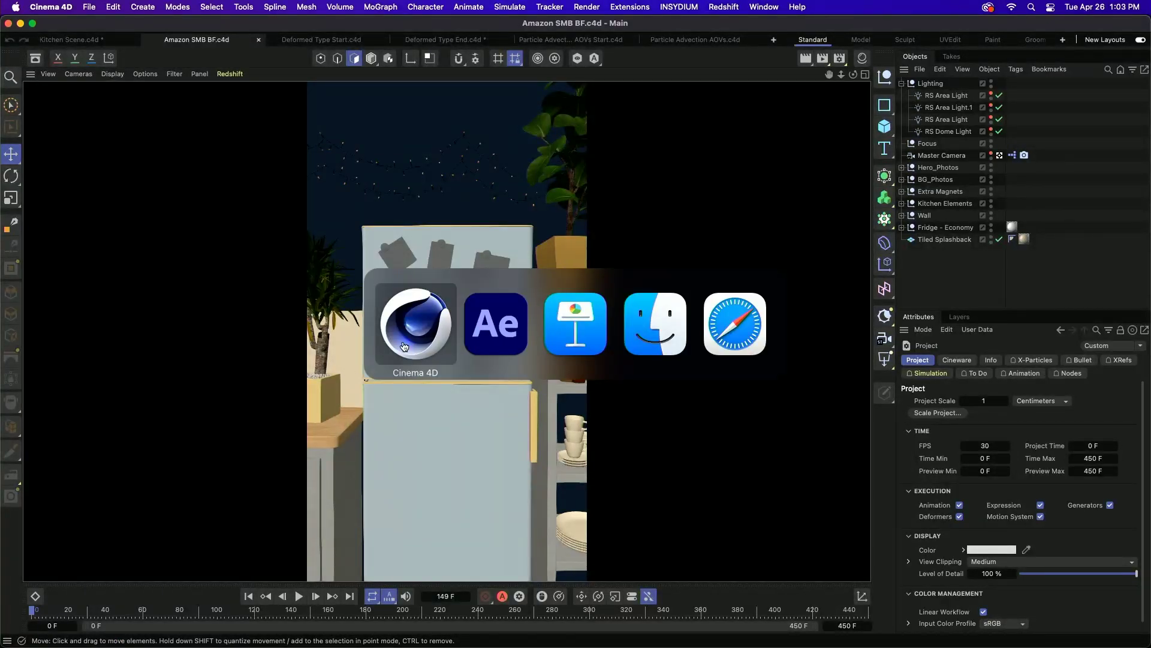
click(541, 304)
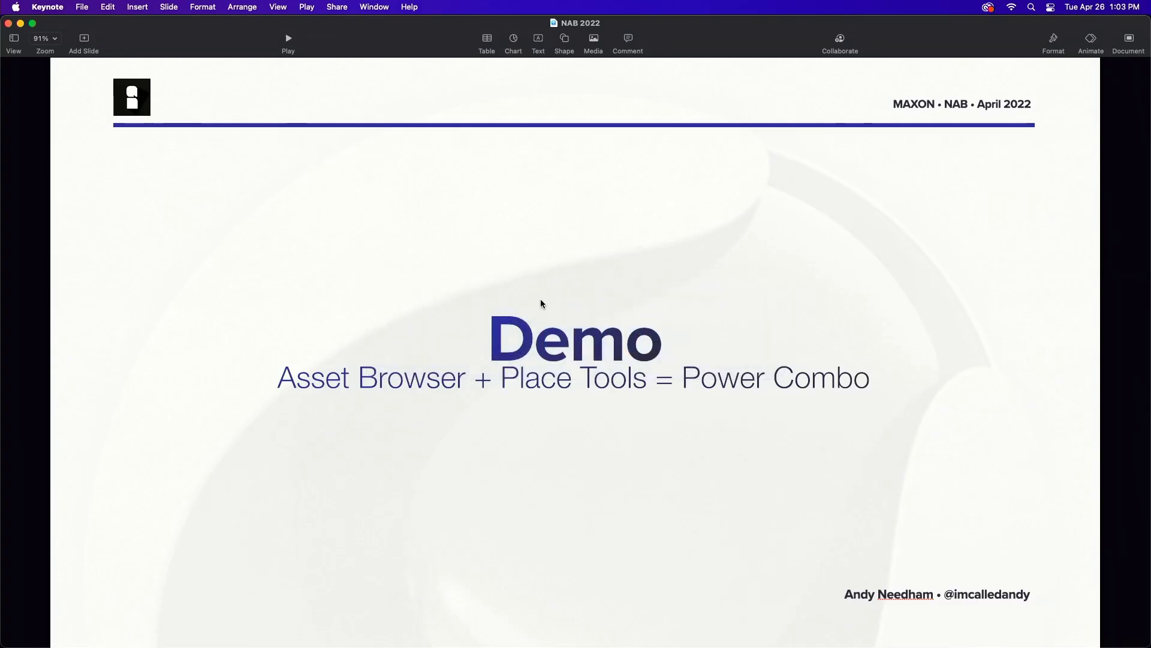
key(alt+super+p)
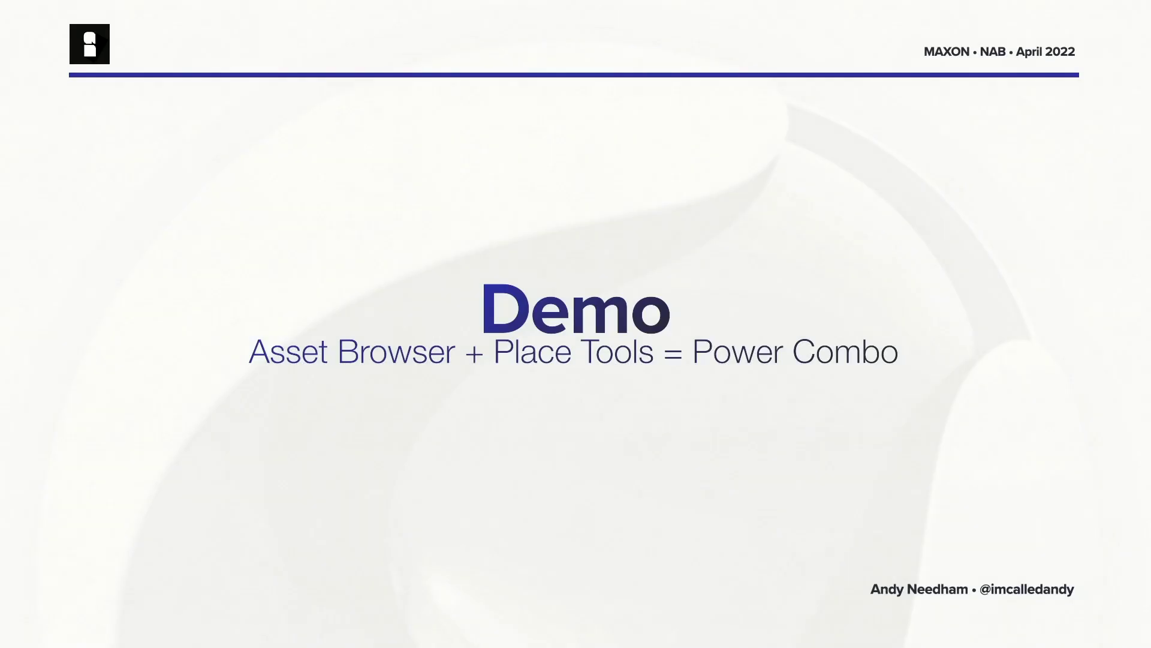
key(Right)
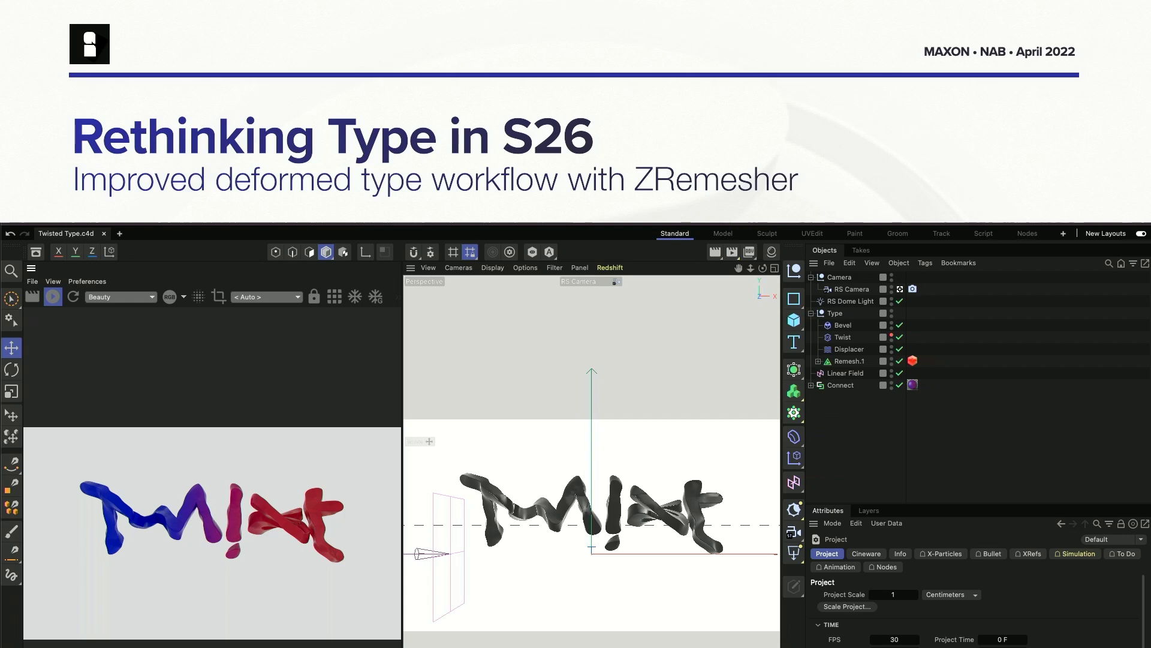
key(Escape)
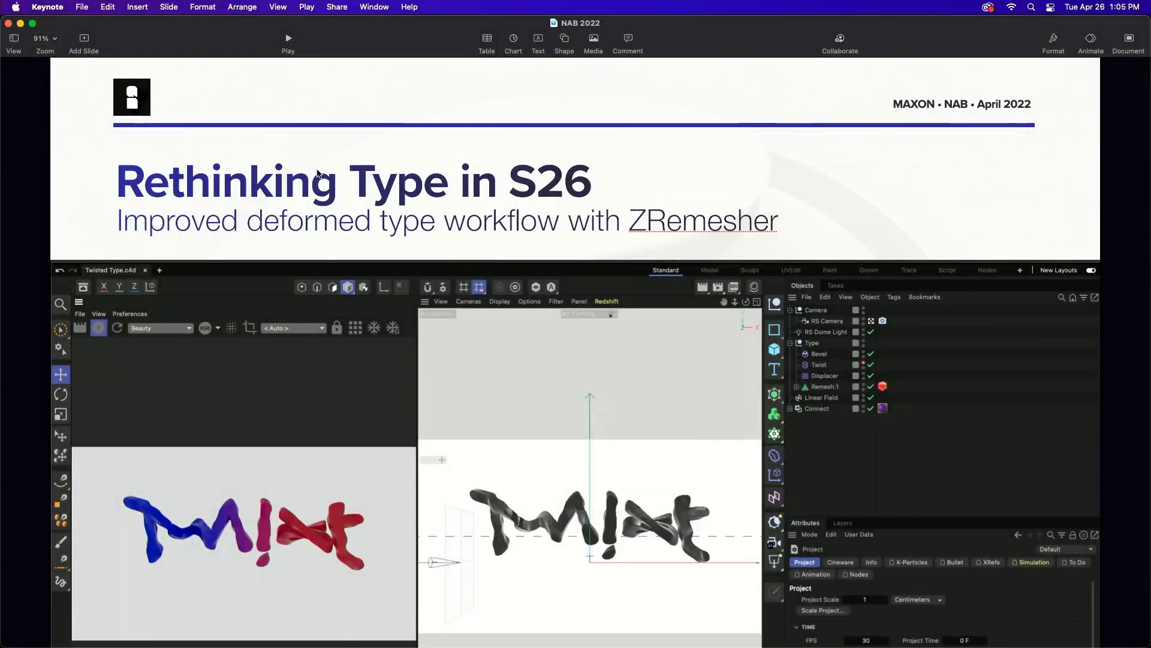
Switch to Cinema 4D and bring up the Deformed Type Start.c4d project.
key(super+Tab)
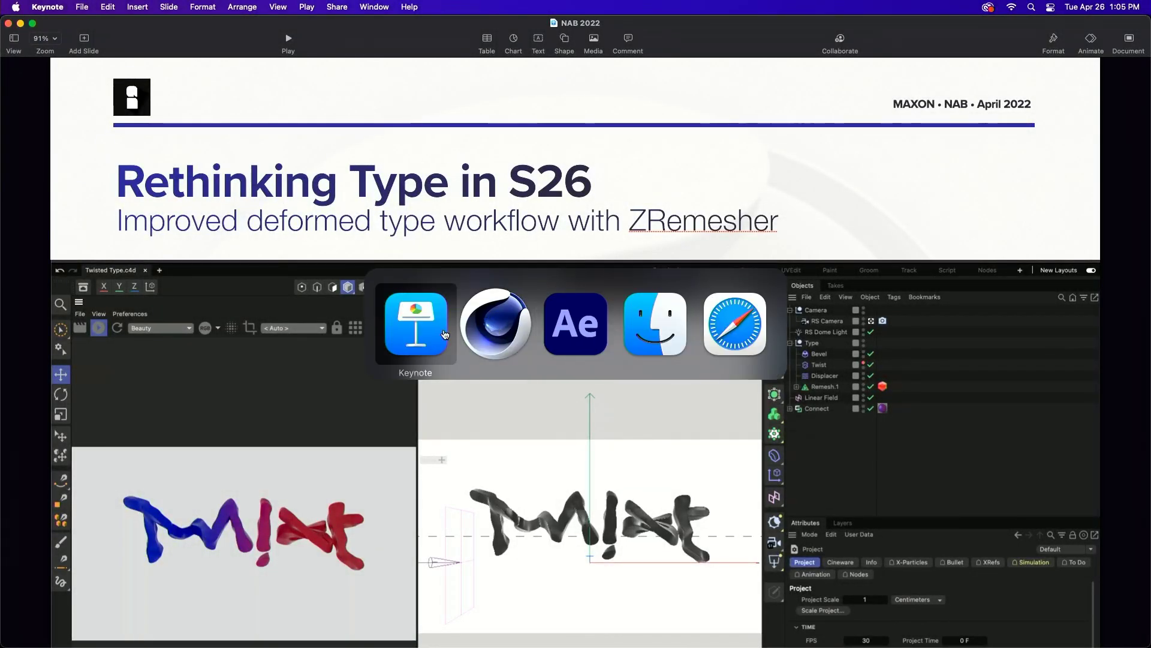
click(504, 321)
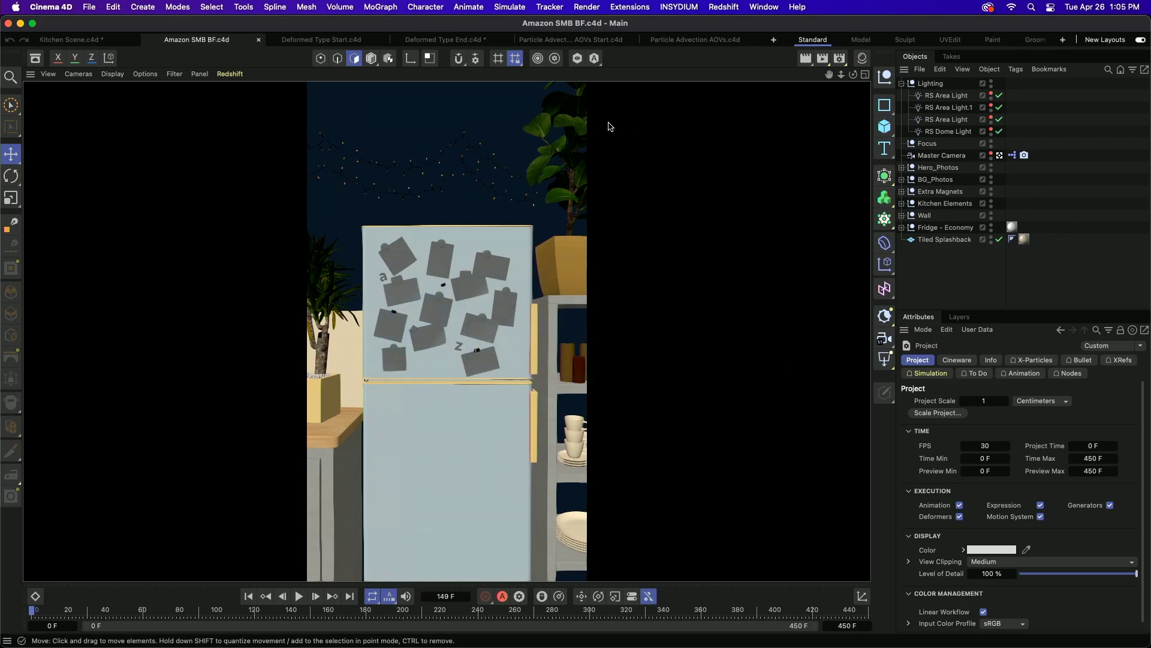
click(342, 42)
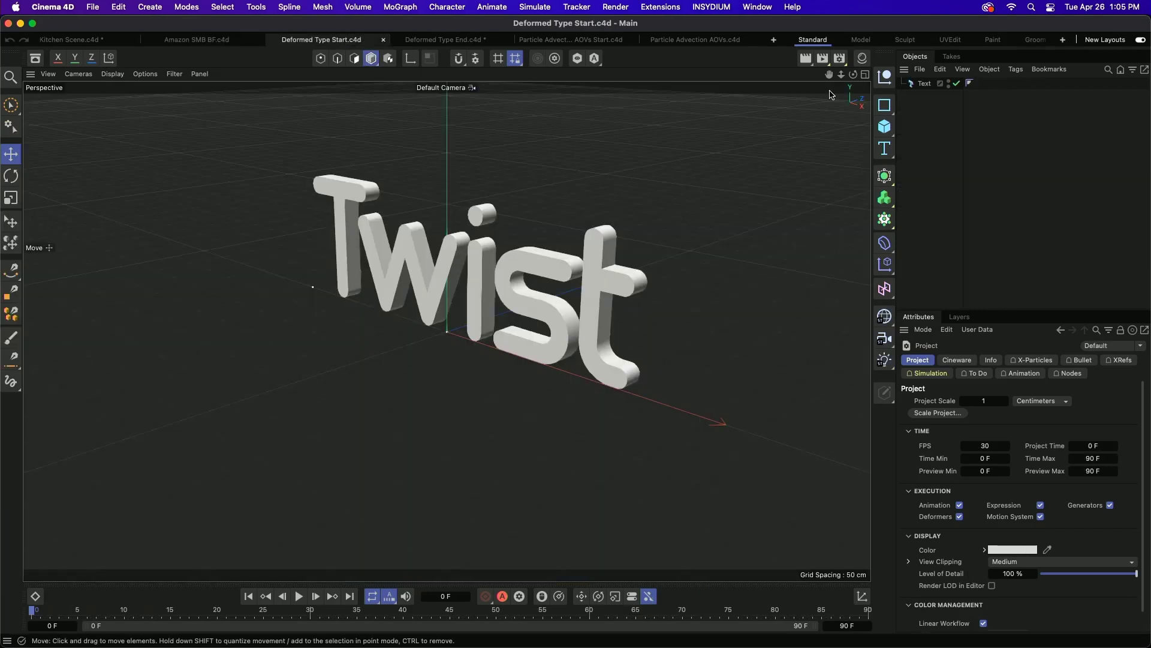
Add a Twist deformer under the Text object, align it to X+, fit it to the parent, and set its angle to 360°.
click(924, 84)
drag(897, 243, 938, 300)
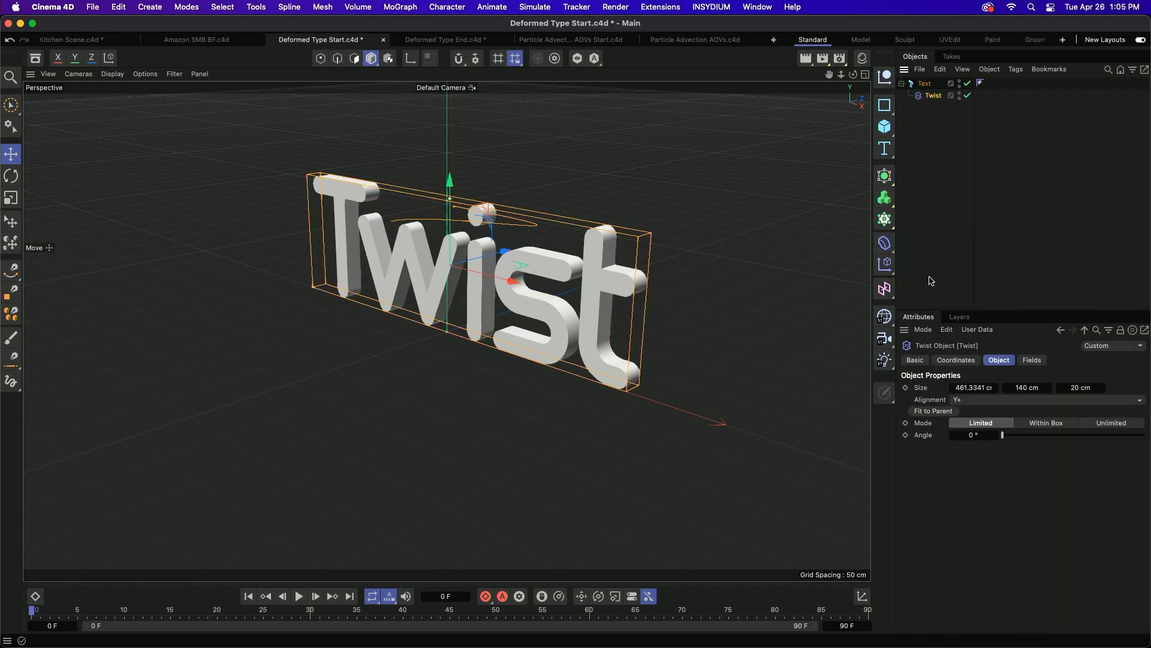
click(972, 388)
click(974, 398)
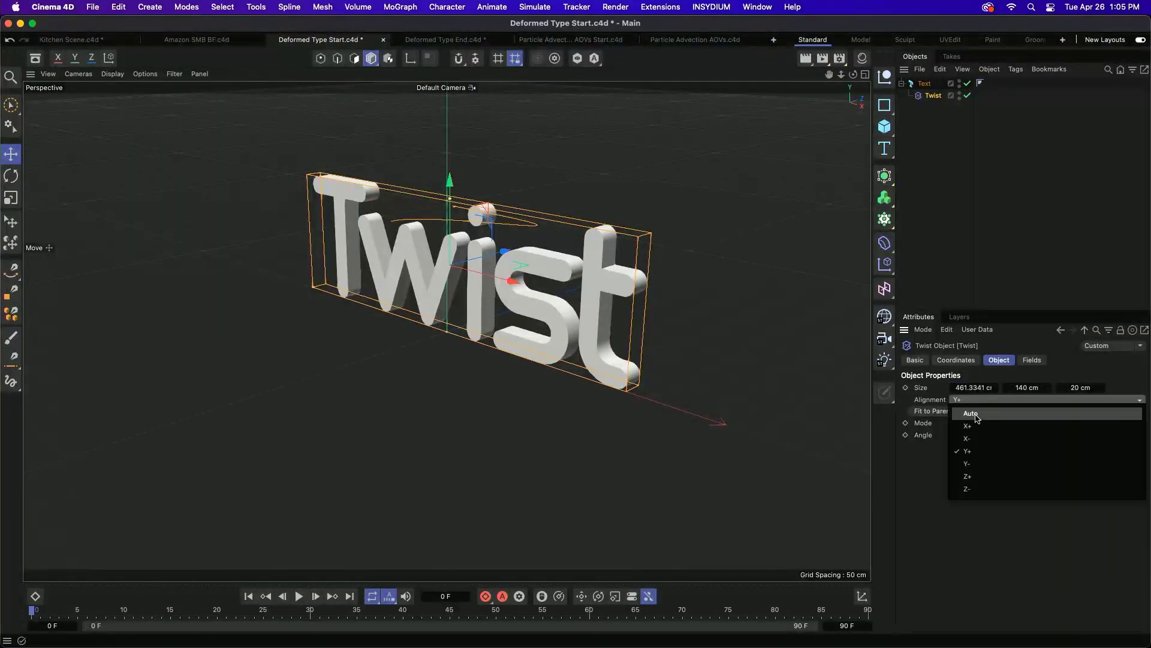
click(960, 436)
click(936, 411)
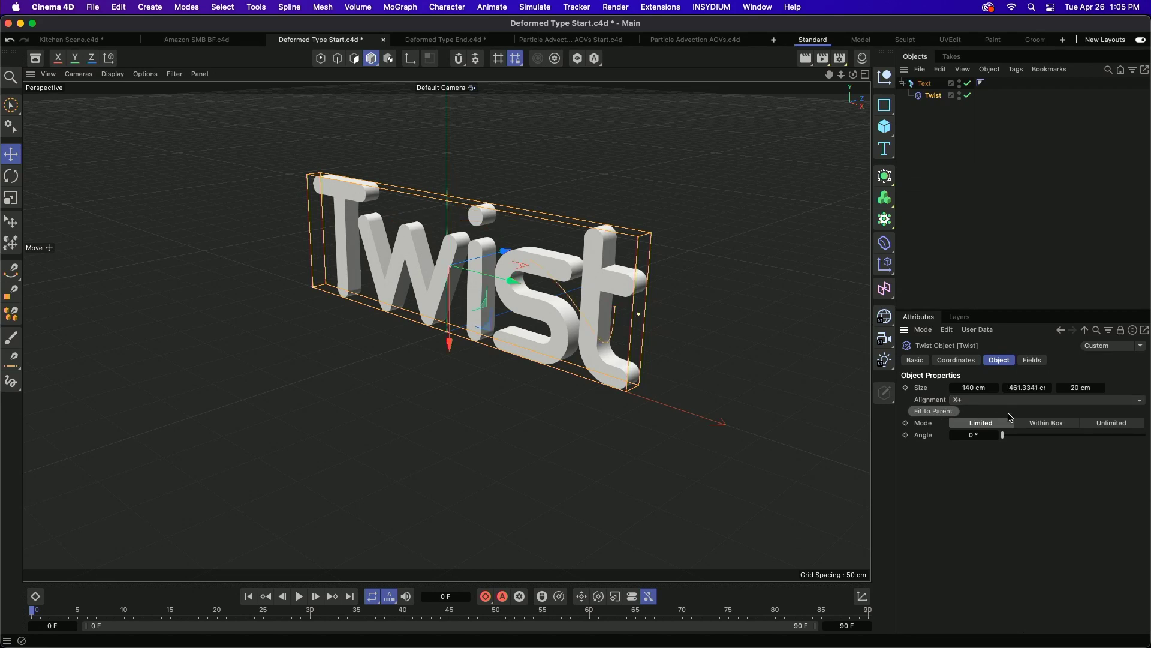
drag(1001, 434, 1144, 403)
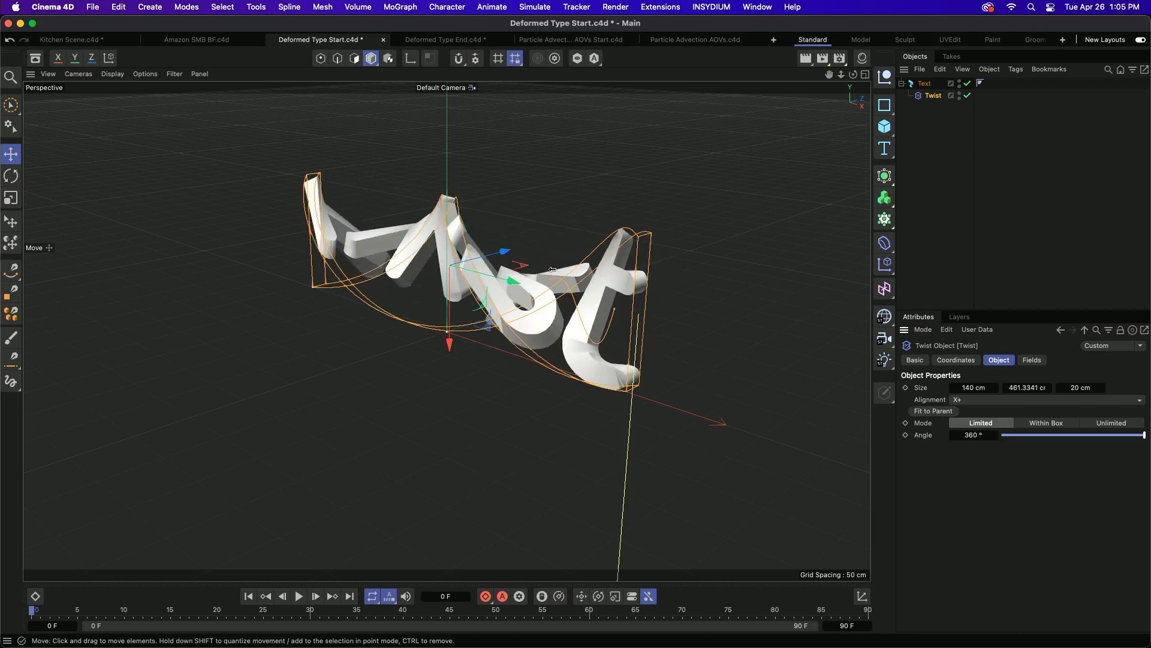
Display Gouraud shading with lines and examine the mesh of the twisted letters up close.
alt+drag(552, 270, 322, 203)
scroll(321, 210, up, 10)
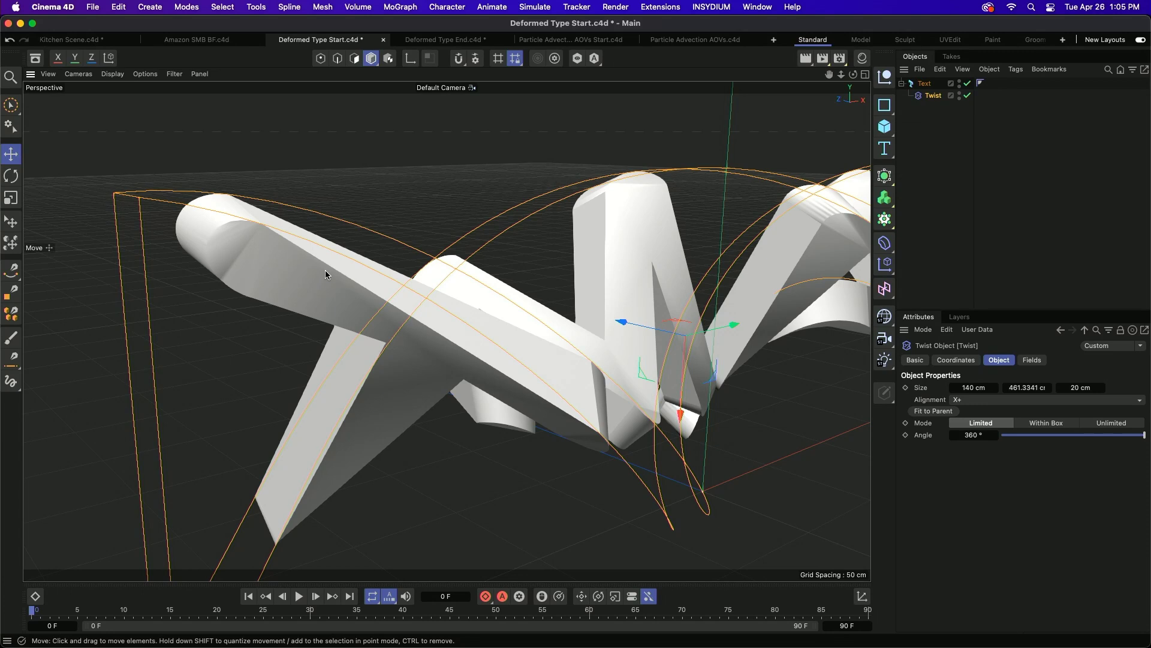
key(n)
key(b)
alt+drag(308, 259, 249, 273)
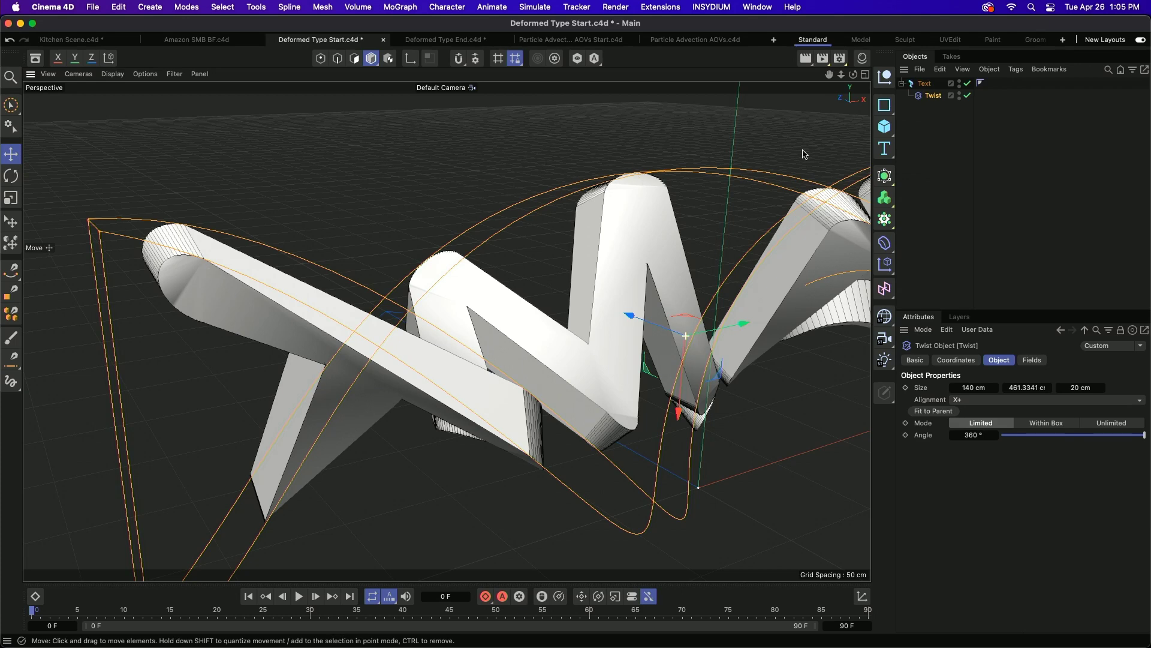
Set the Text object's intermediate points to Subdivided.
click(924, 83)
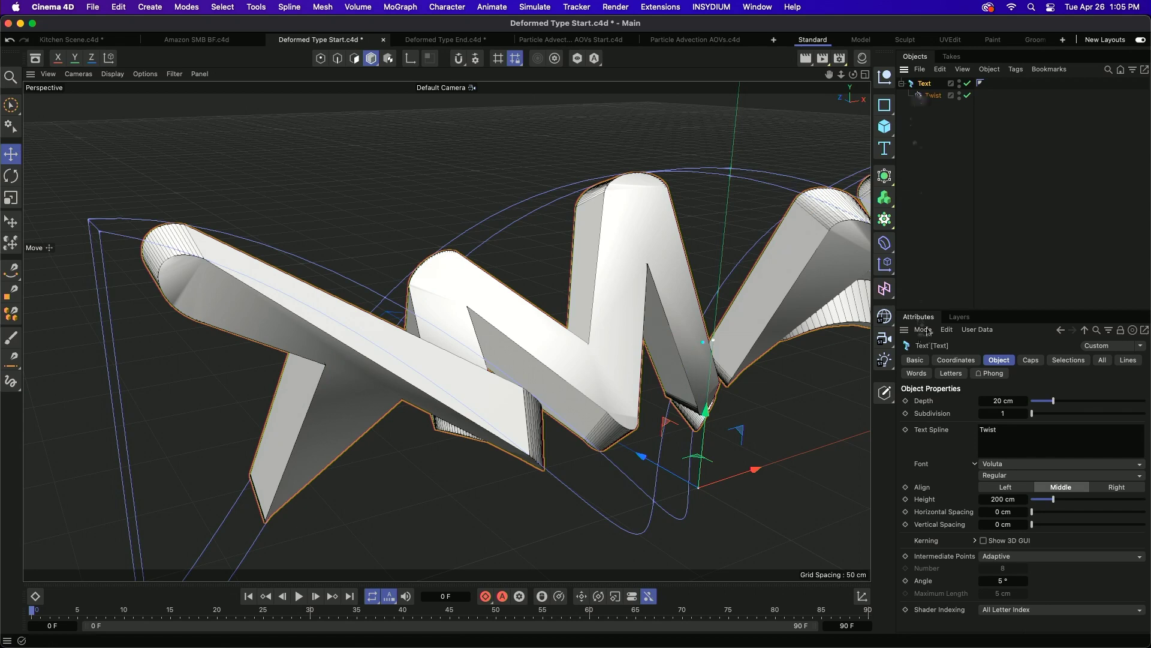
drag(974, 310, 971, 197)
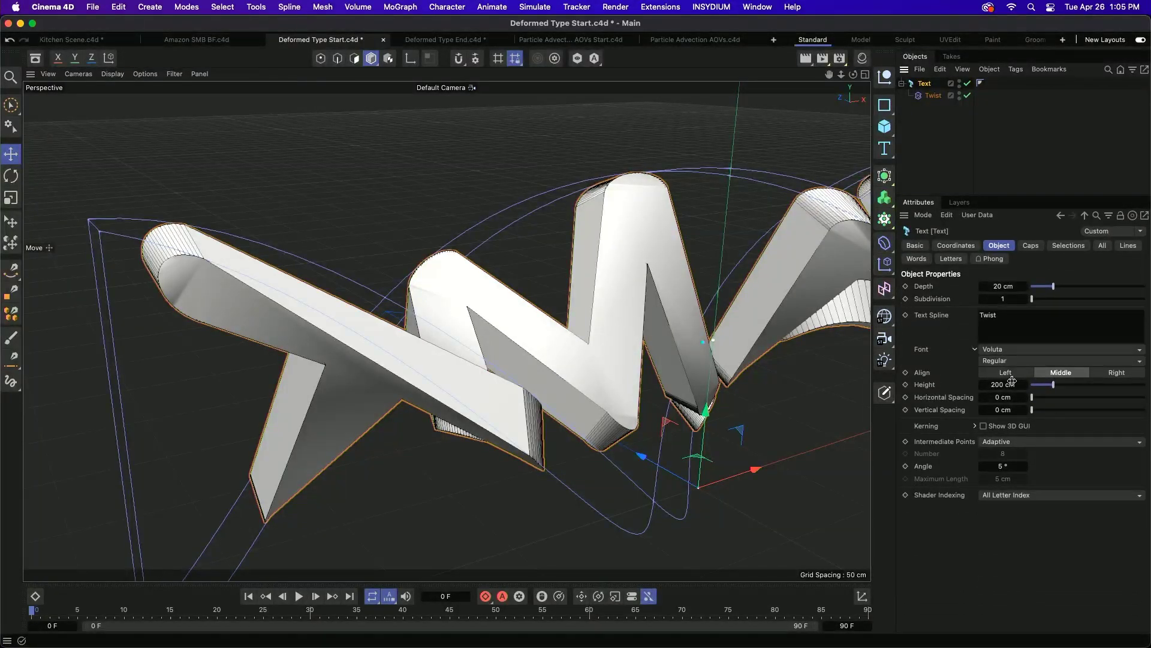
click(1015, 442)
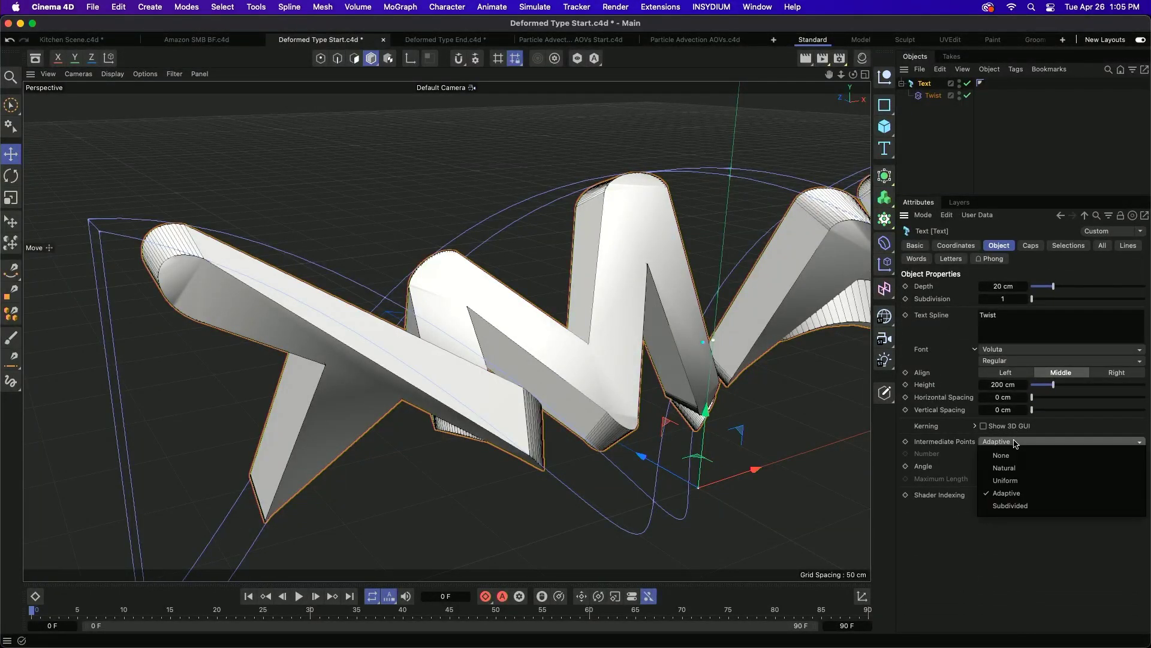
click(1013, 506)
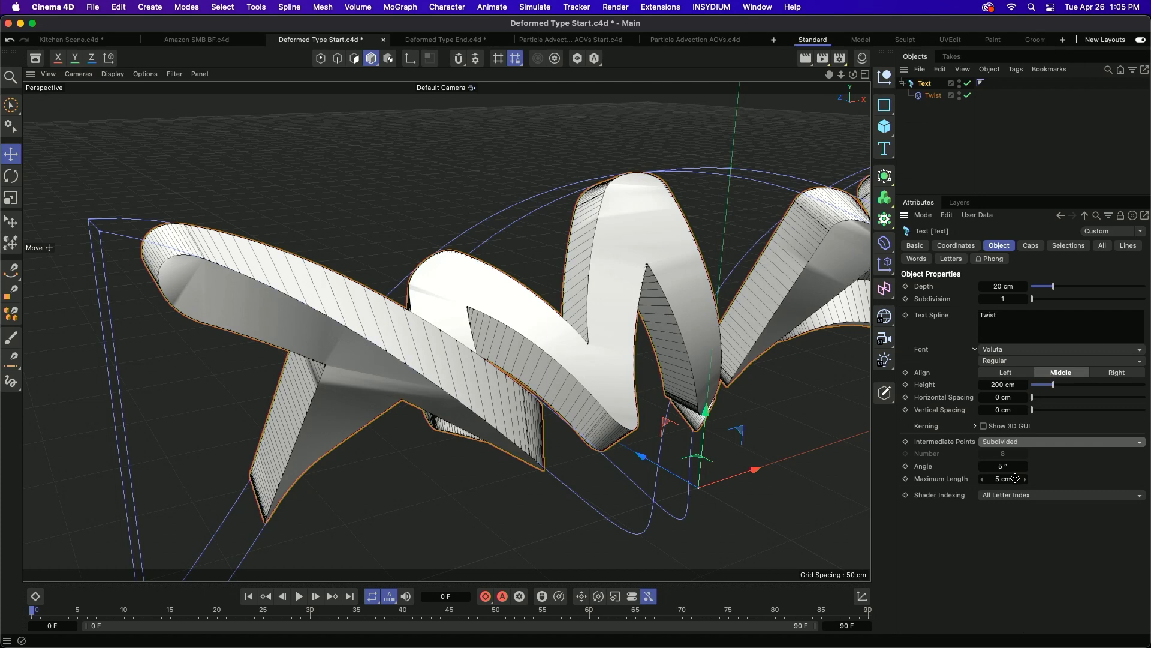
click(1015, 478)
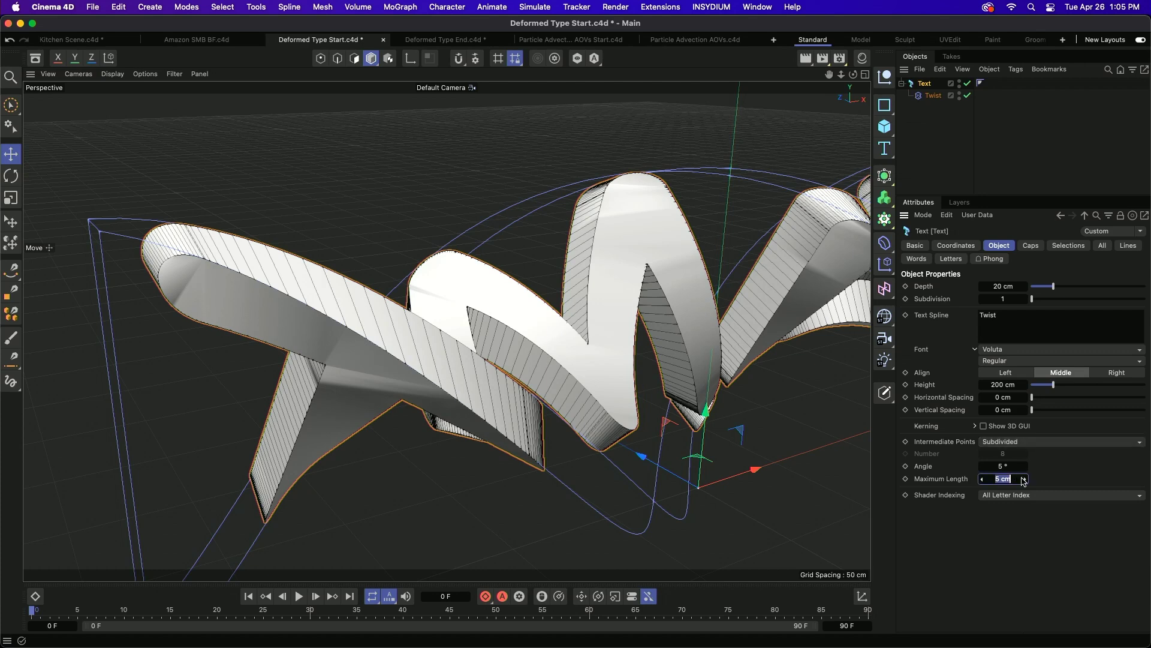
Set the Text object's caps type to Regular Grid with a grid size of 3 cm.
click(1031, 246)
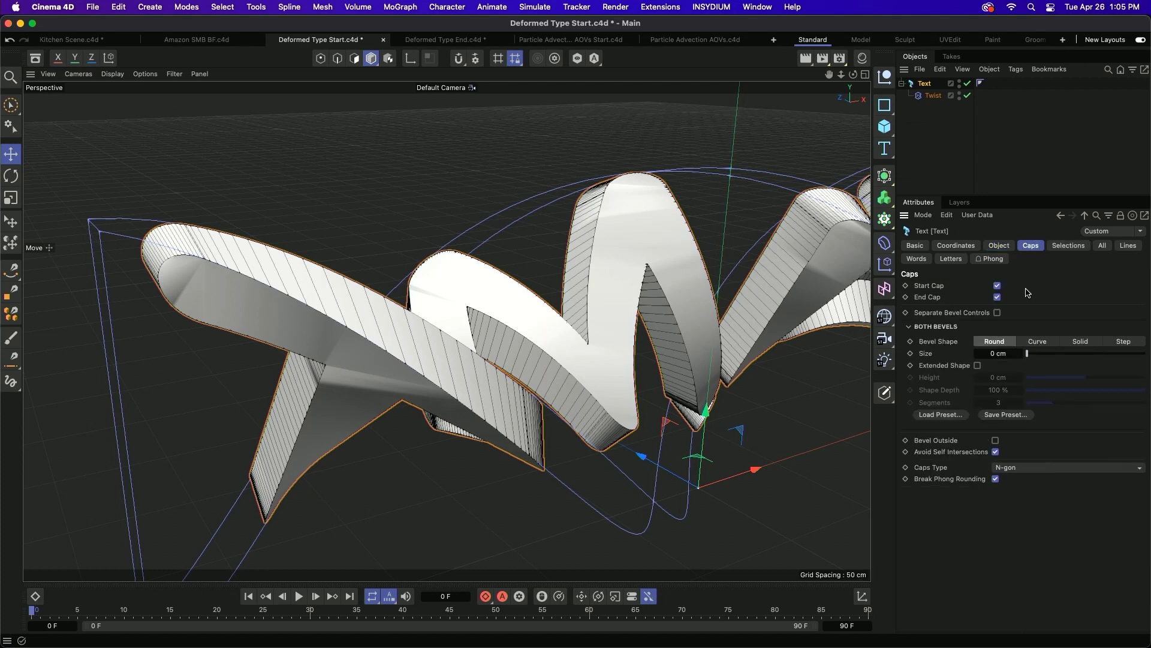
click(1003, 468)
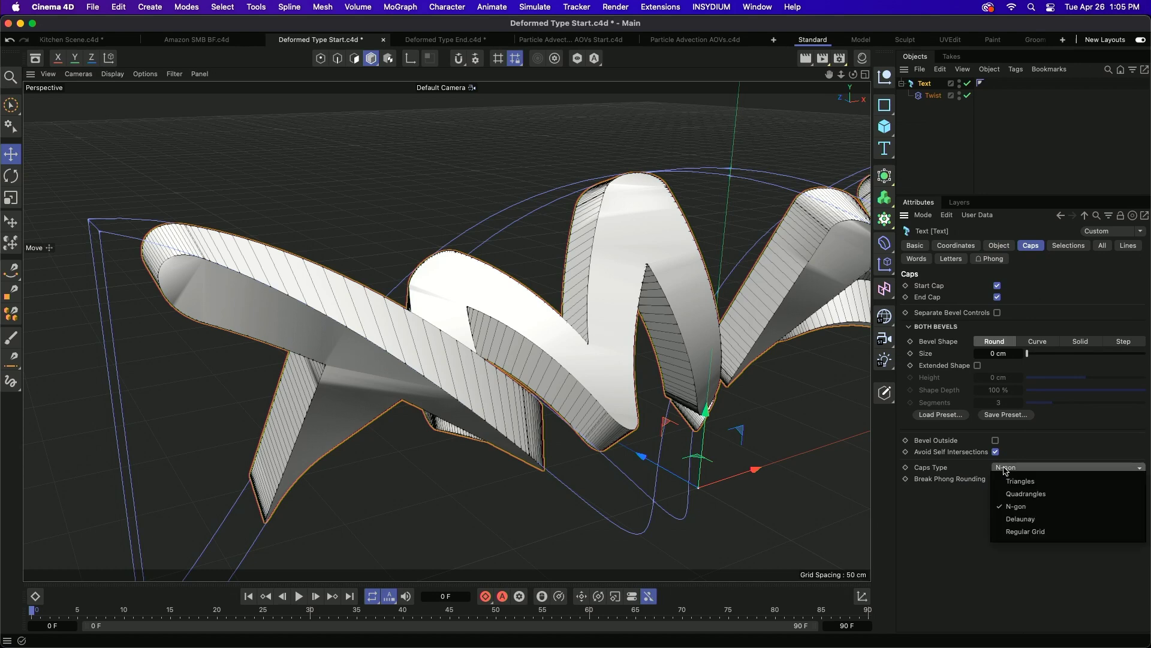
click(1025, 531)
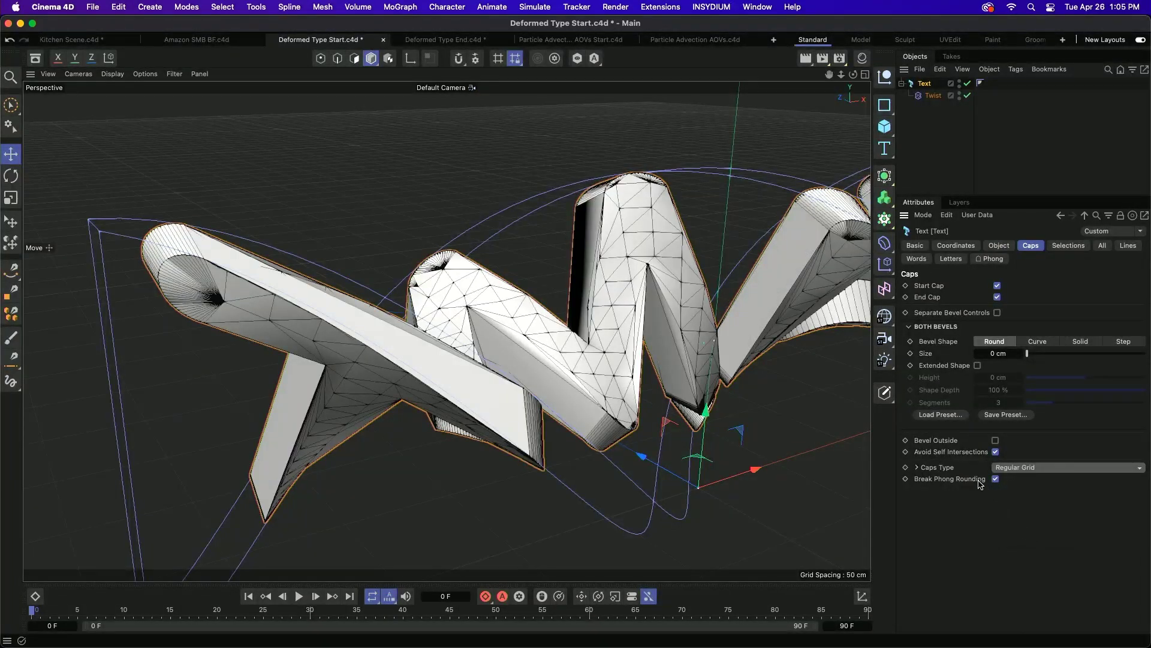
click(916, 467)
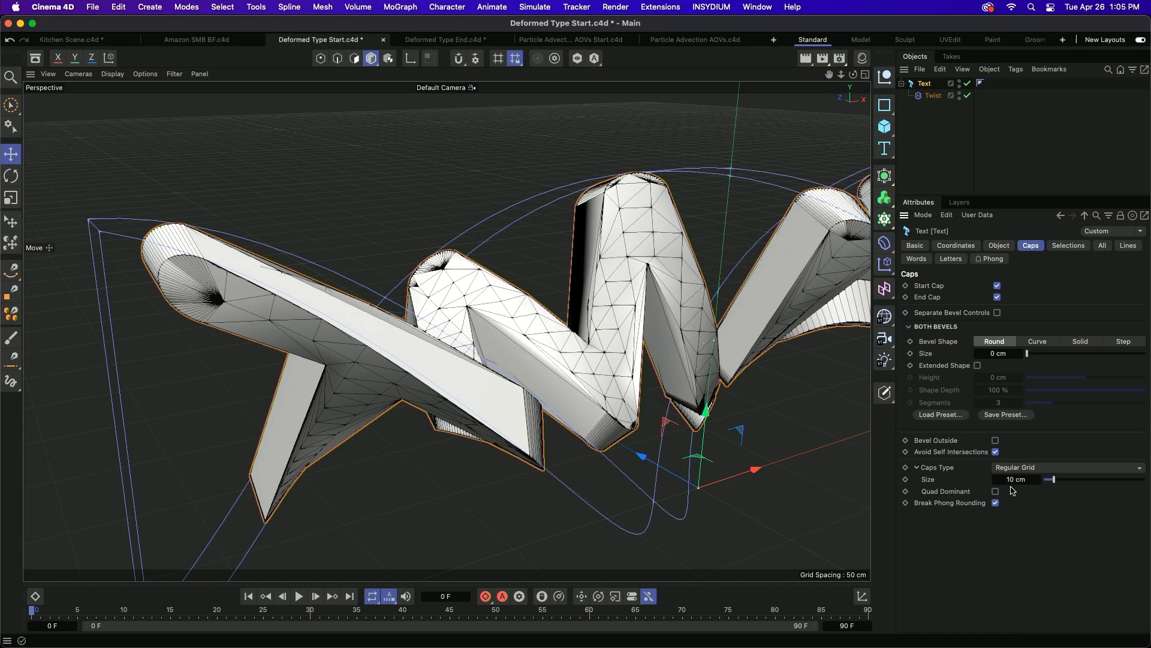
click(1024, 478)
text(3)
key(Return)
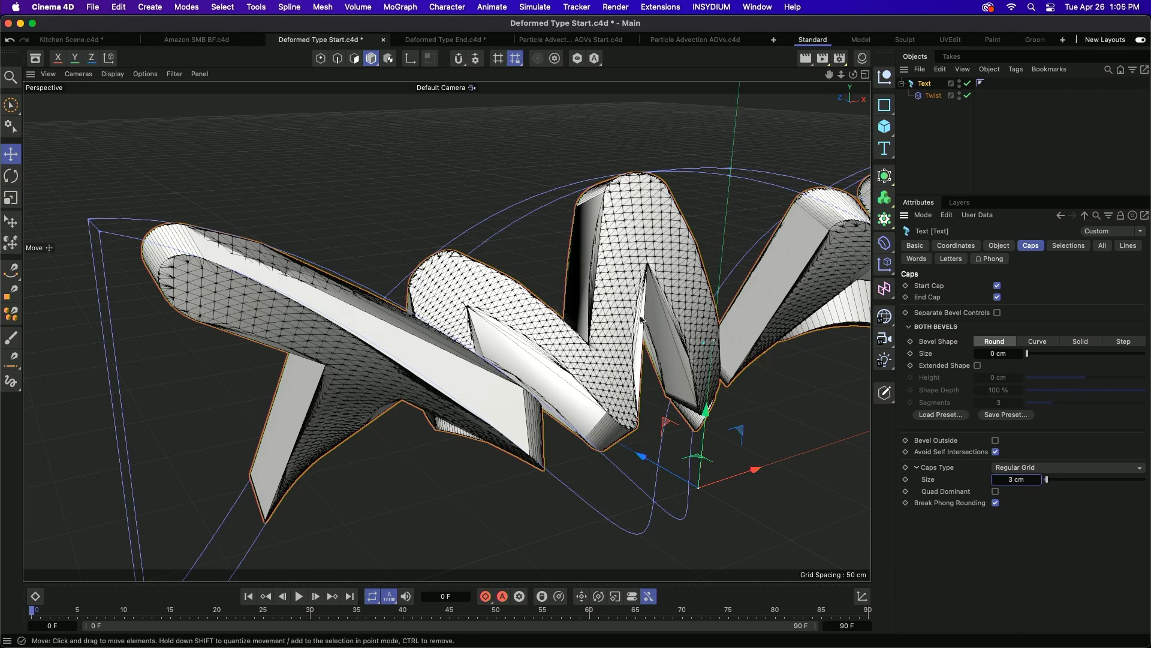
Set the maximum length of the Text object's intermediate points to 3 cm.
click(999, 245)
click(1014, 478)
text(3)
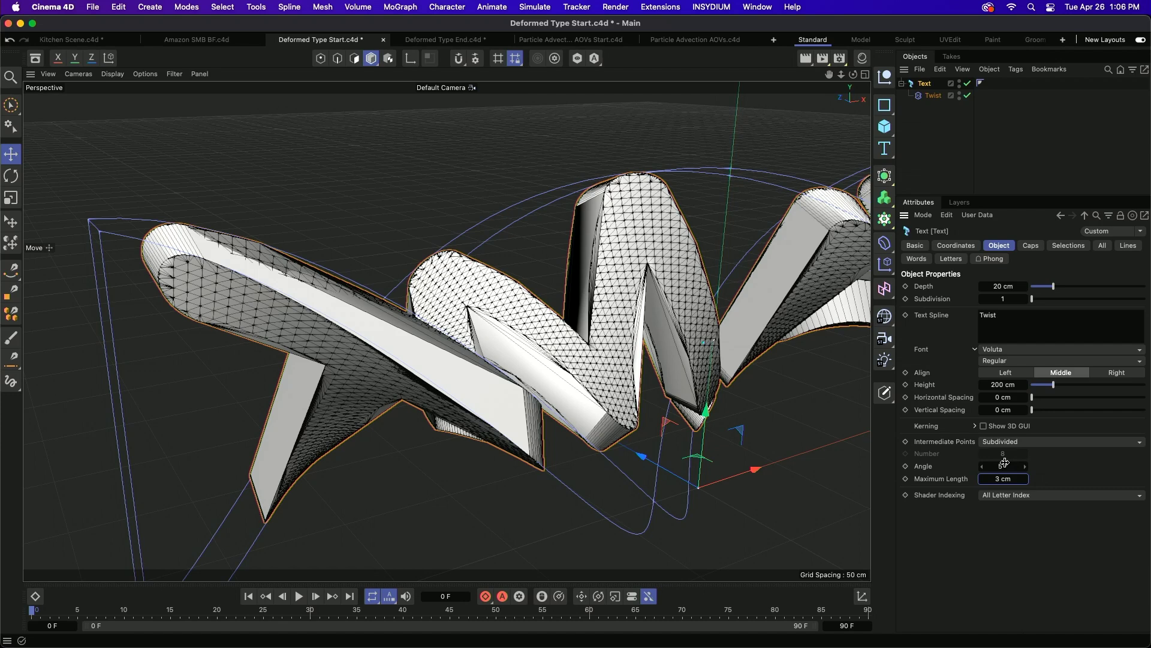
Set the phong angle on the Text object's Phong tag to 40°.
click(981, 83)
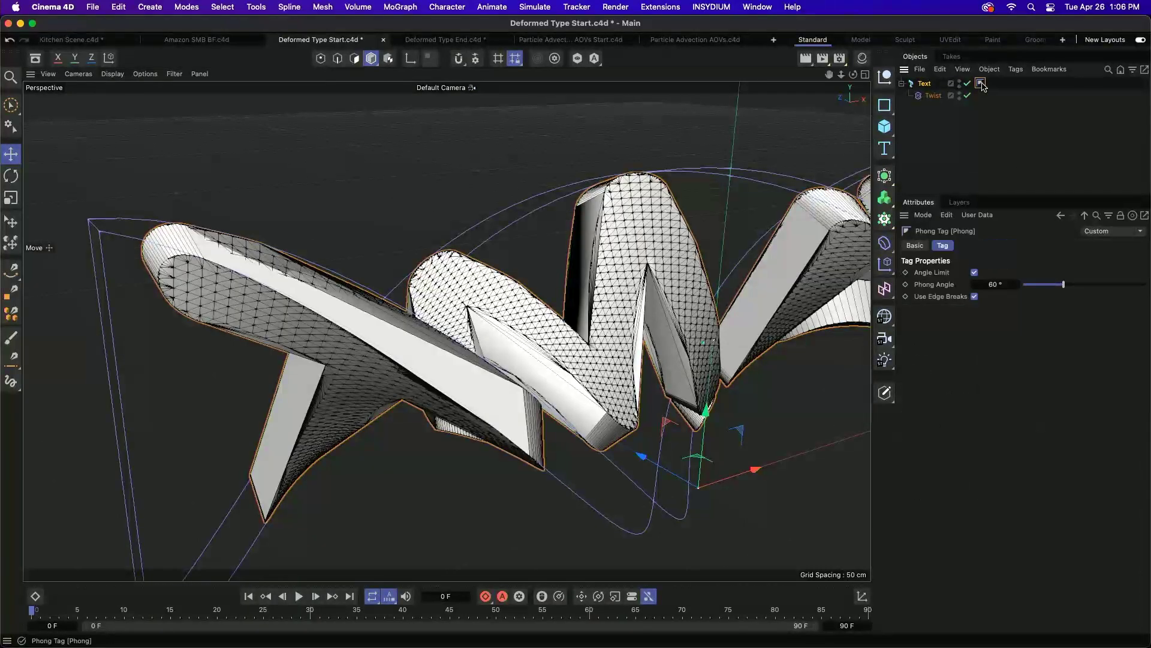
click(1007, 286)
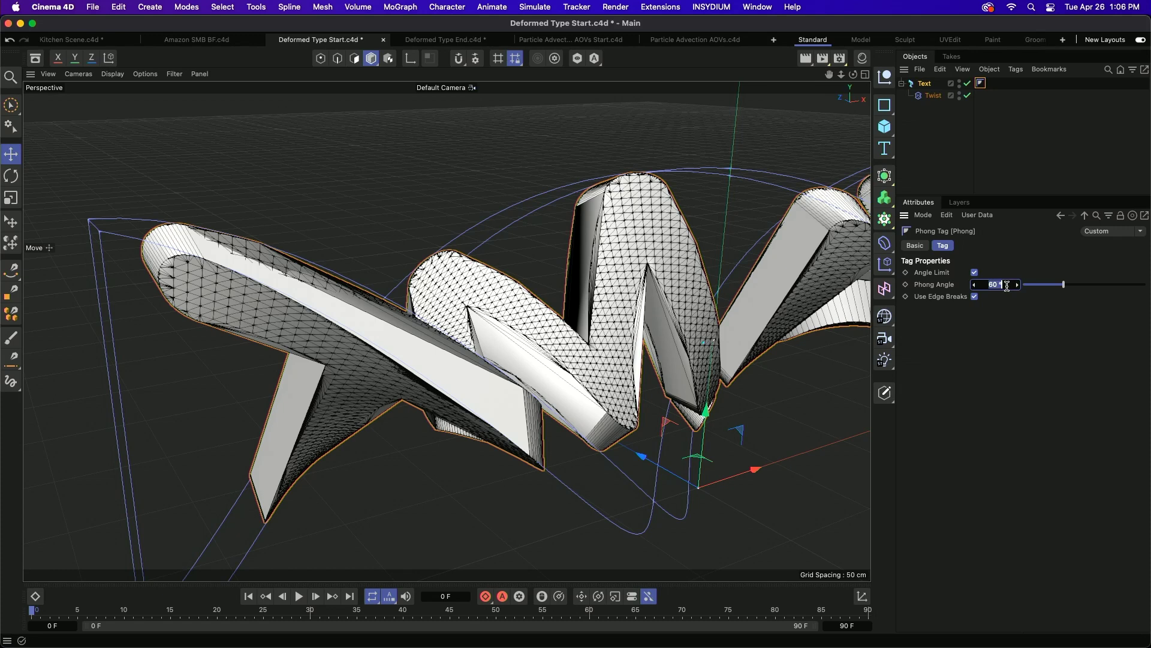
text(40)
key(Return)
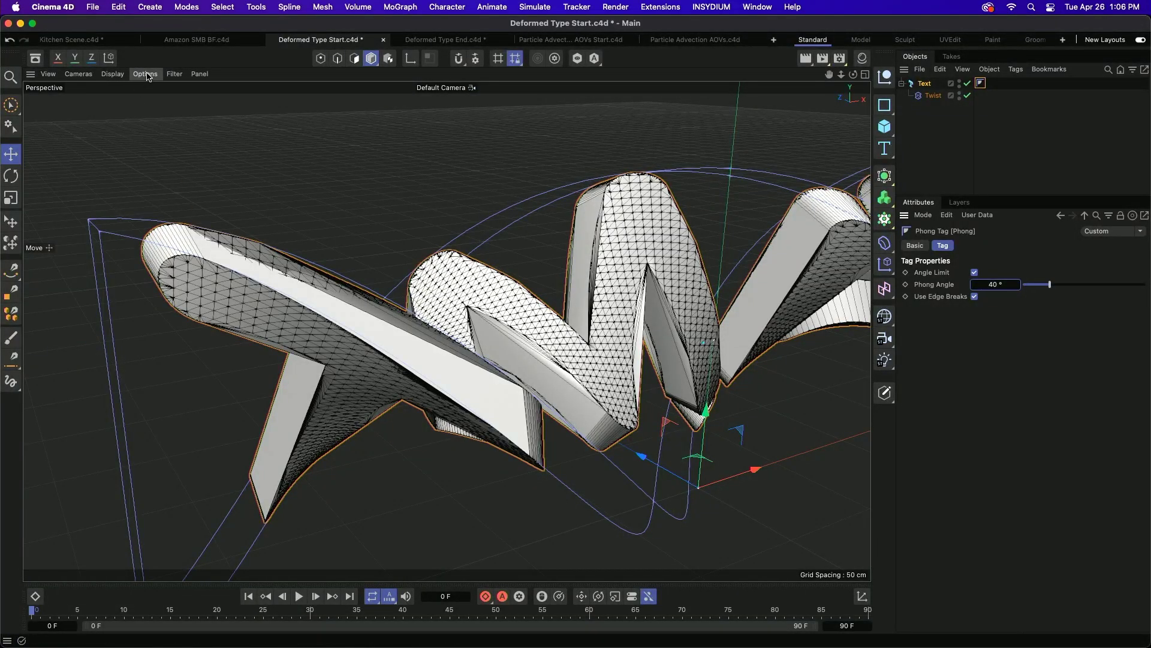
Display the viewport shading without lines and inspect the surface shading of the twisted letters.
click(112, 73)
click(144, 109)
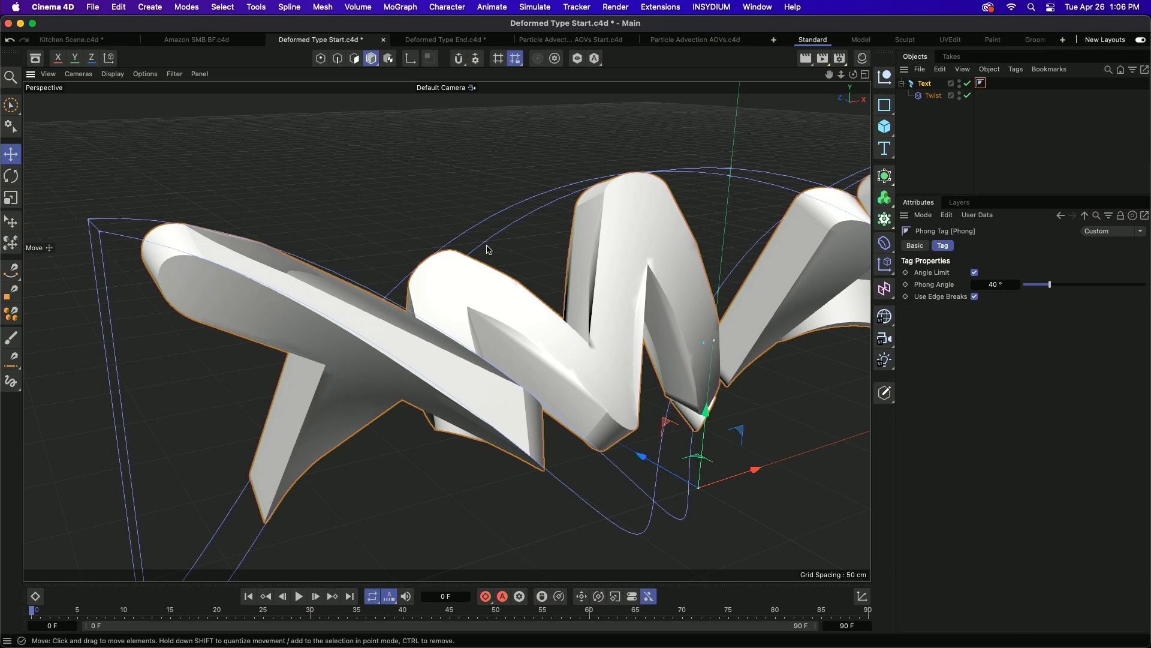
mouse_move(578, 234)
alt+mouse_down()
mouse_move(547, 239)
mouse_move(575, 248)
alt+mouse_up()
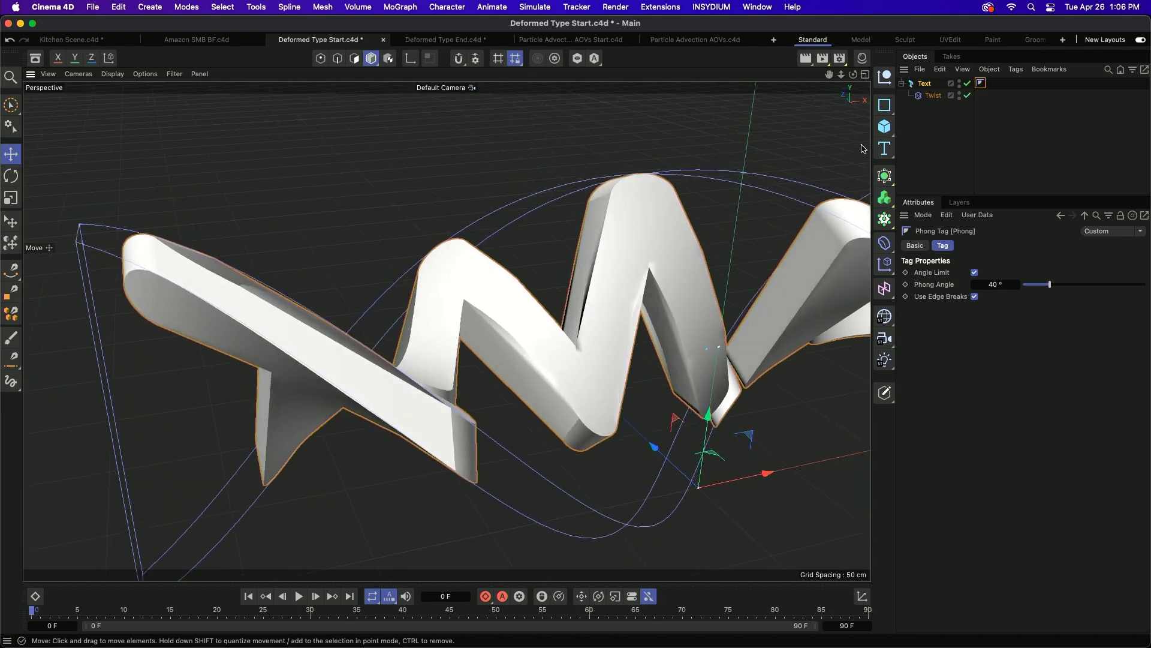
Add a Remesh generator, place the Text object with its Twist deformer inside it, and inspect the remeshed letters.
click(884, 176)
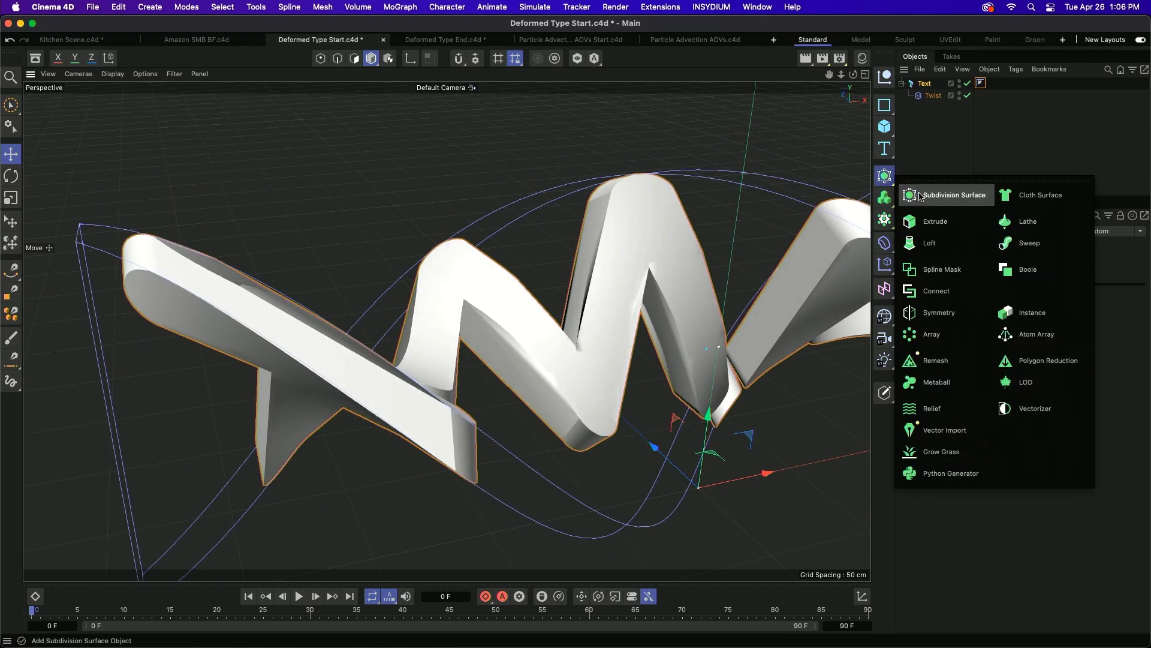
click(953, 362)
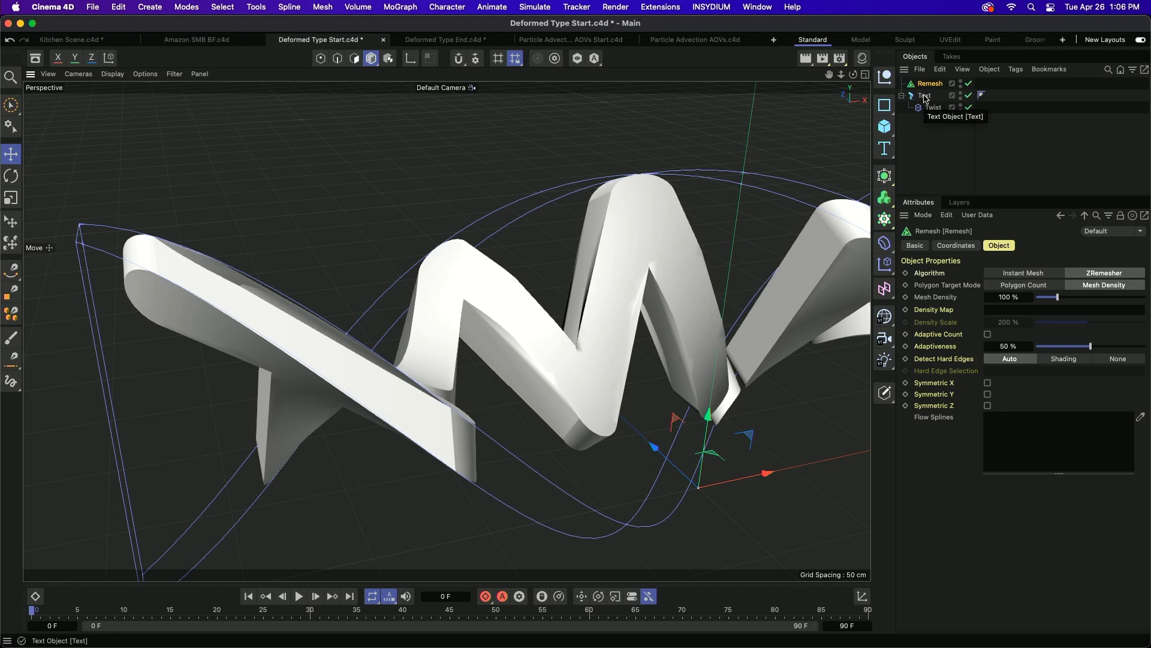
drag(926, 99, 927, 84)
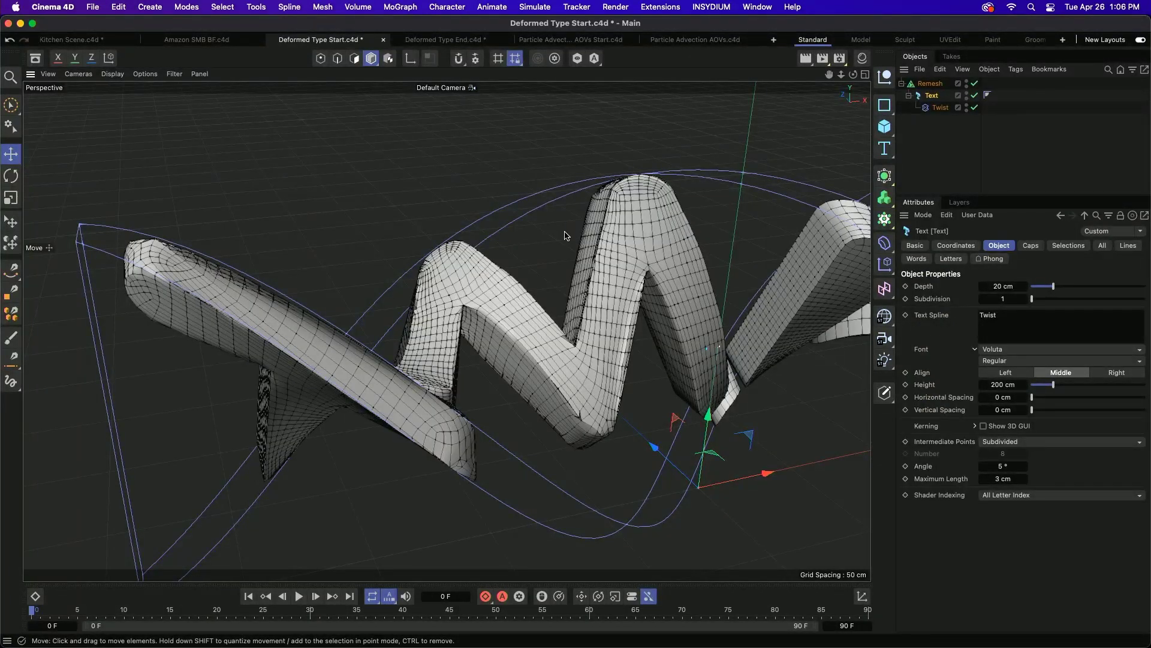
alt+drag(358, 293, 385, 261)
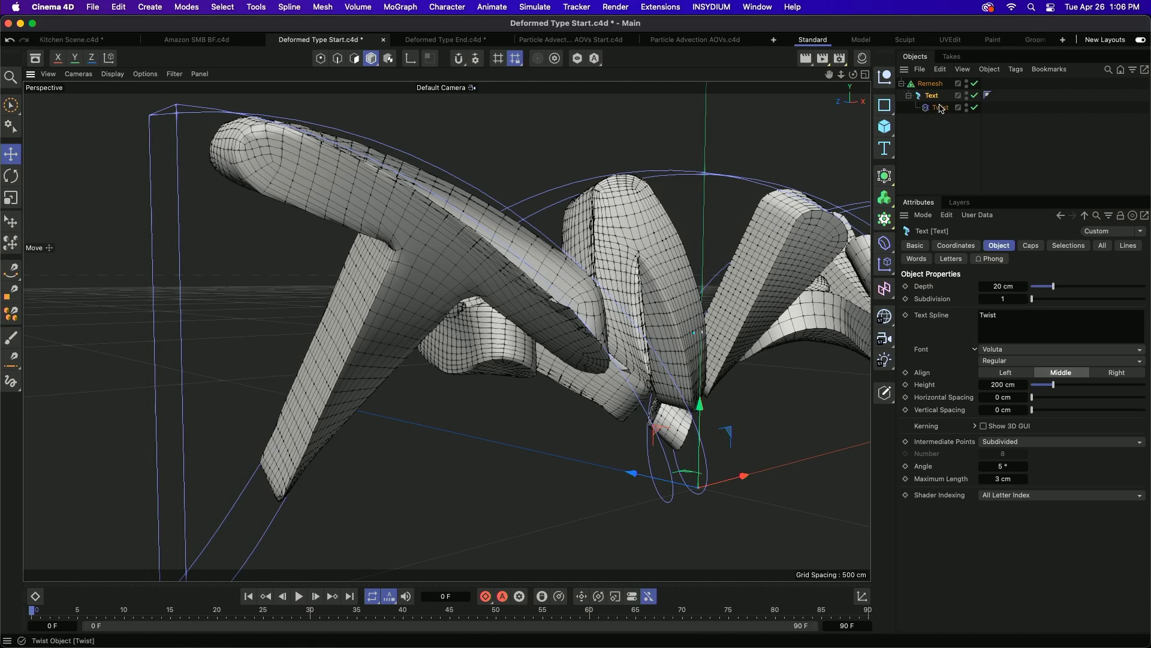
Move the Twist deformer out of the Remesh hierarchy and group it with the Remesh object under a null.
drag(943, 117, 931, 137)
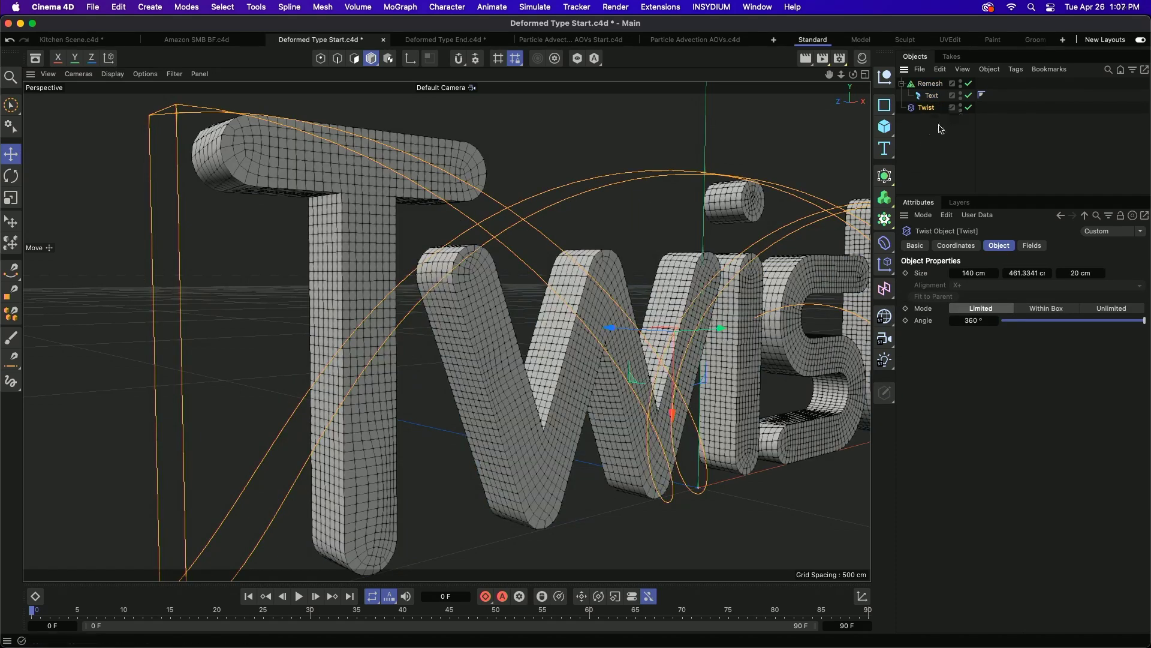
key(super+a)
key(alt+g)
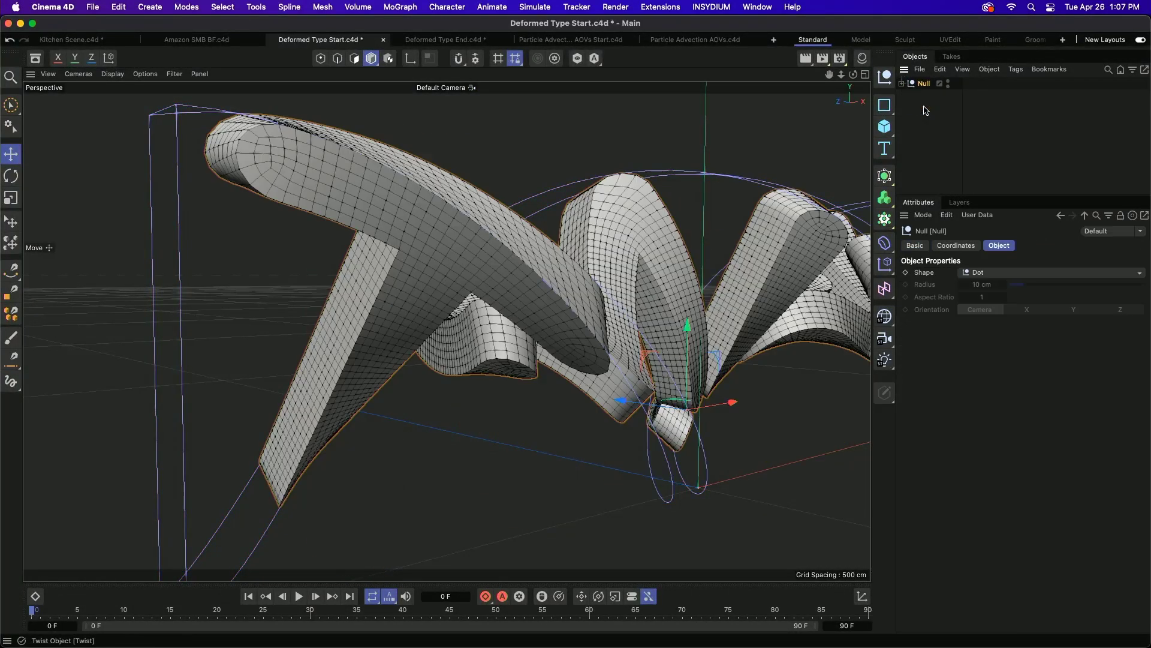
click(901, 83)
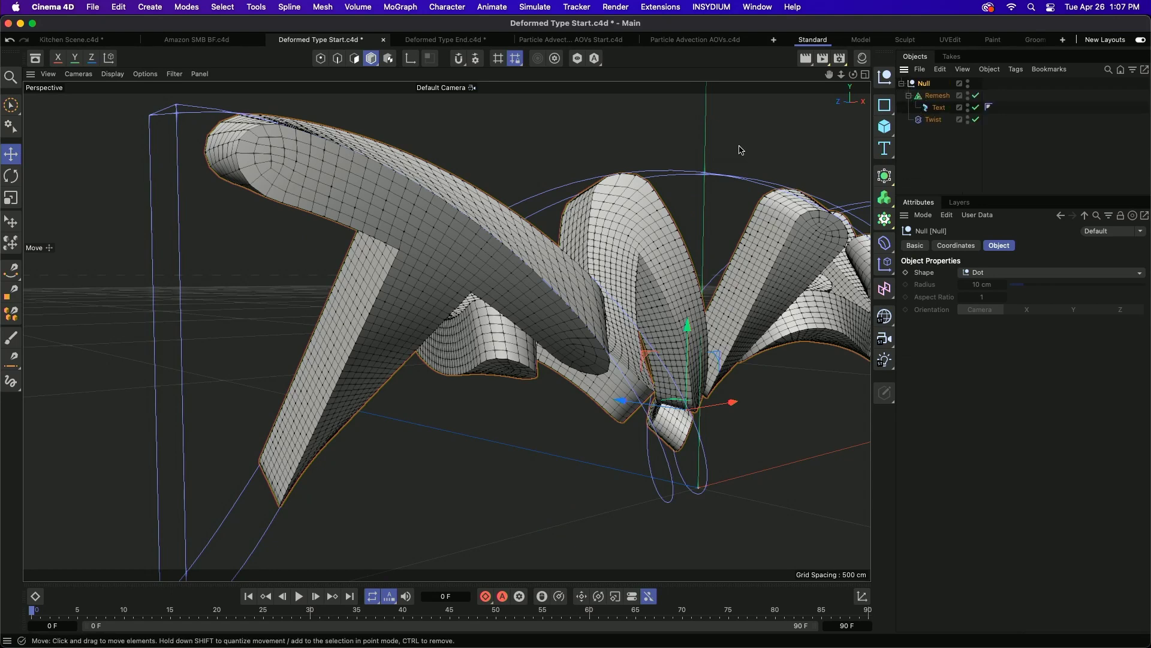
mouse_move(532, 267)
alt+mouse_down()
mouse_move(475, 273)
mouse_move(570, 281)
mouse_move(535, 268)
alt+mouse_up()
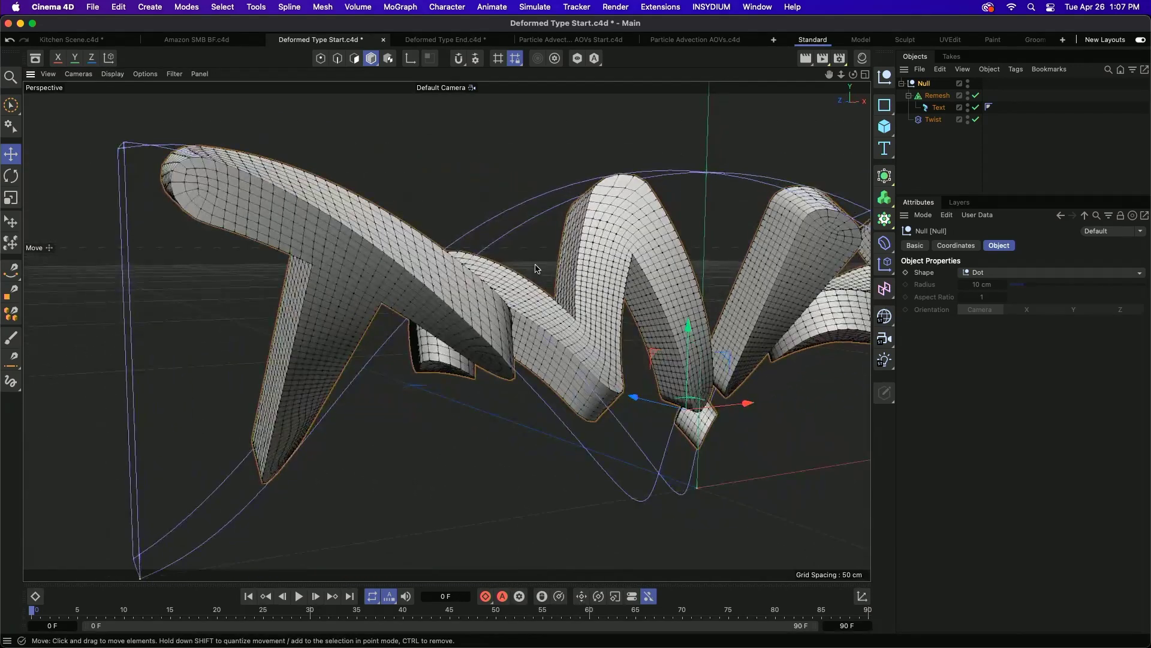
Set the Remesh object's mesh density to 186%, try Polygon Count as target mode, and return to Mesh Density.
click(937, 96)
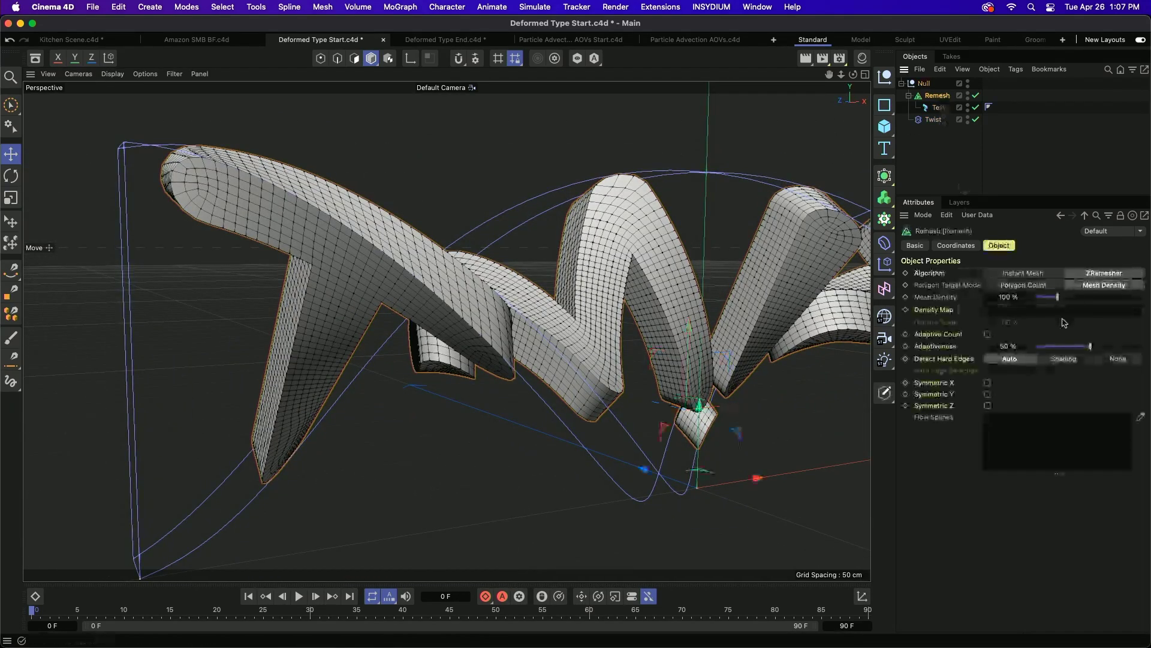
drag(1053, 306, 1076, 300)
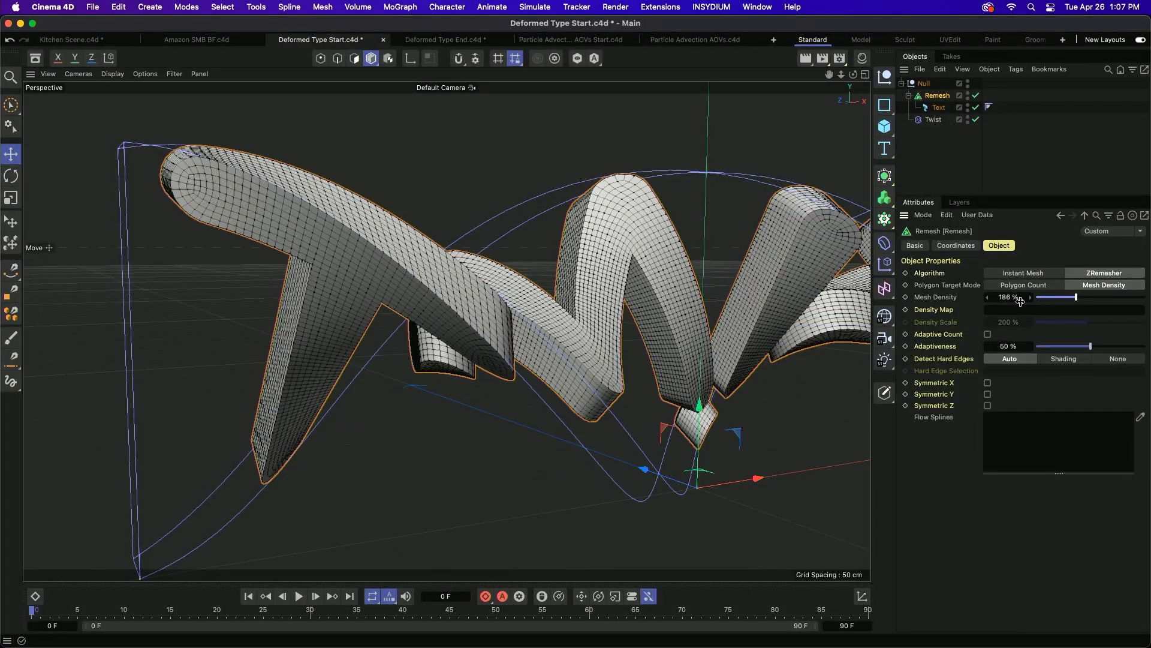
click(1035, 286)
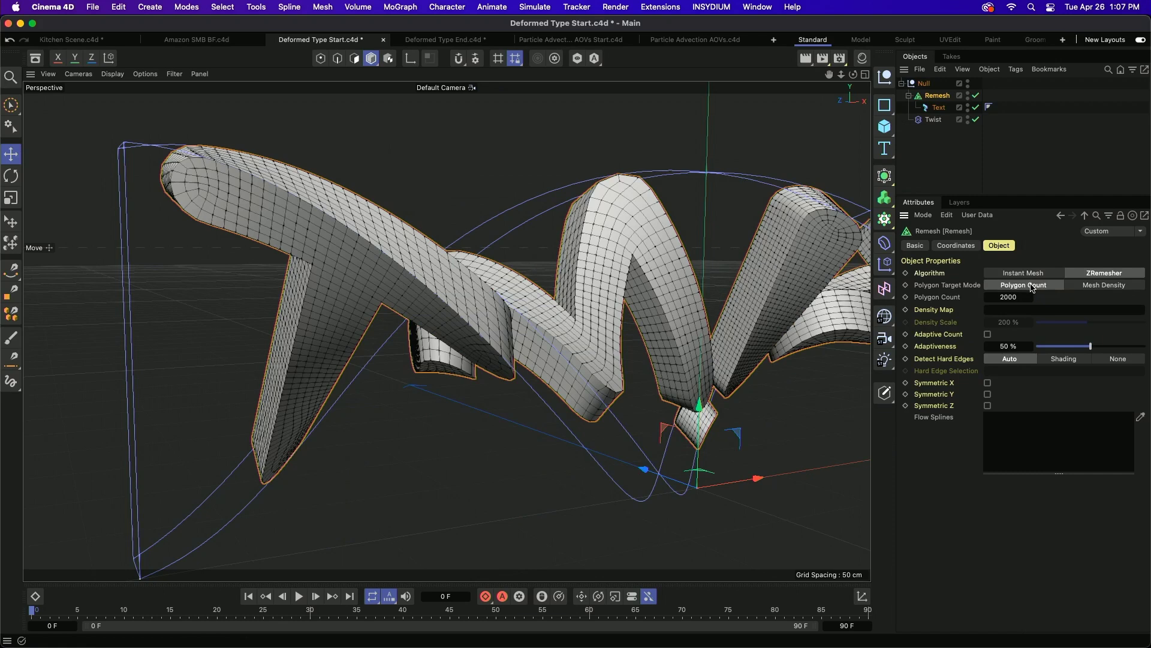
click(1114, 286)
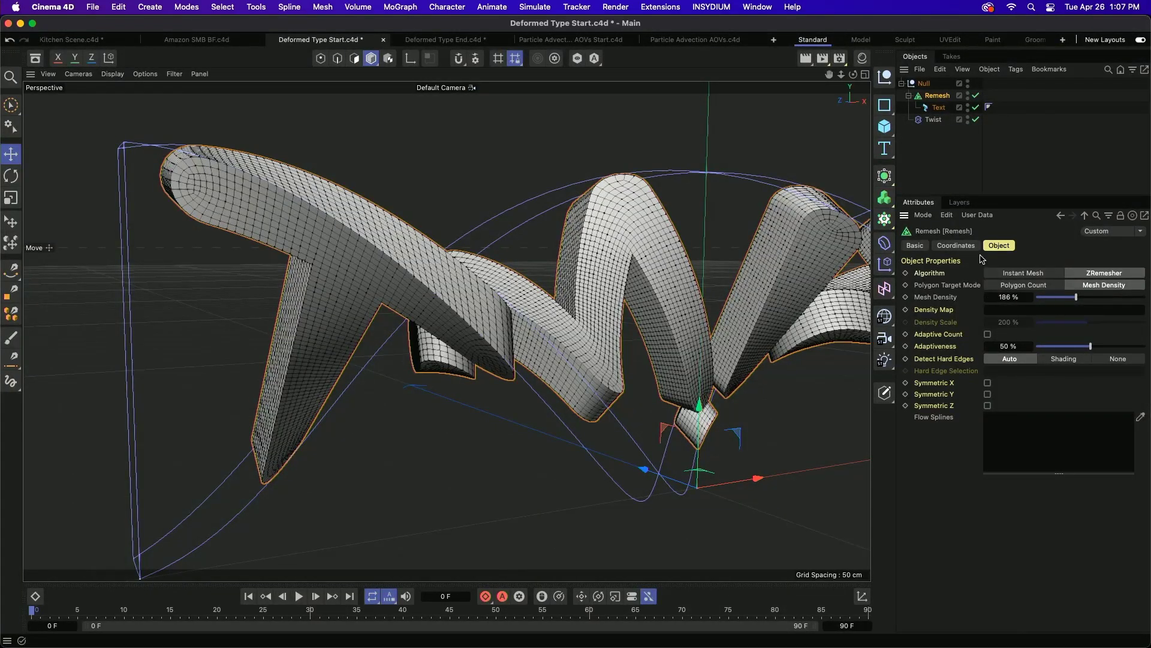
Add a second Remesh generator as parent of the existing Remesh, compare it on and off, and leave it disabled with its hierarchy collapsed.
click(884, 175)
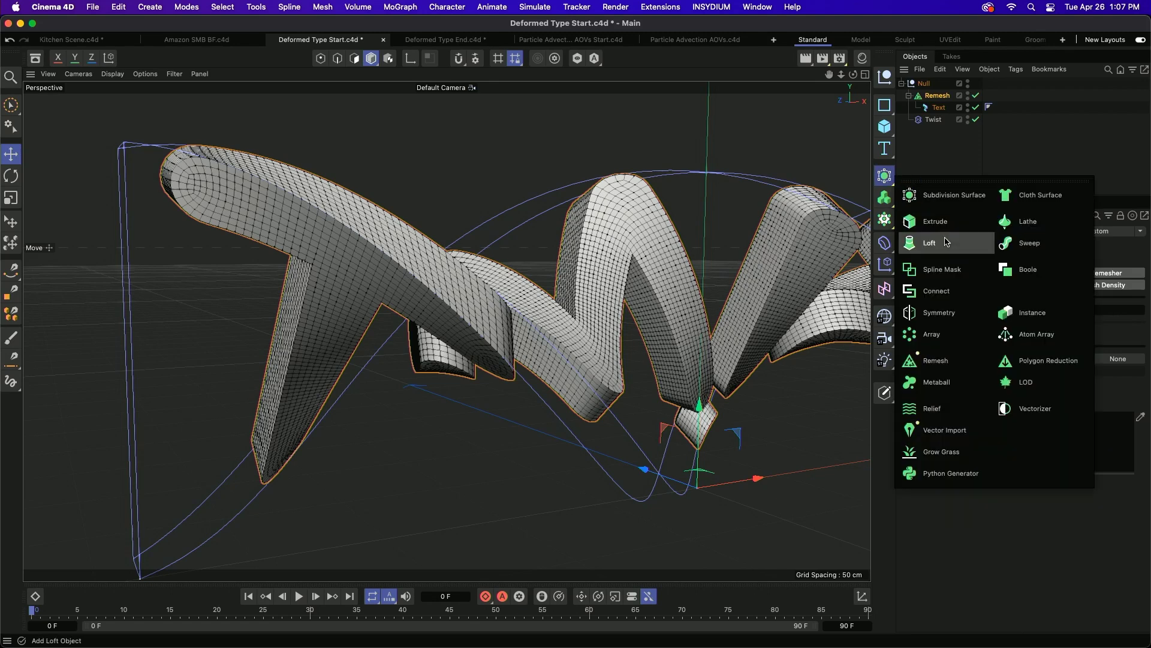
click(958, 362)
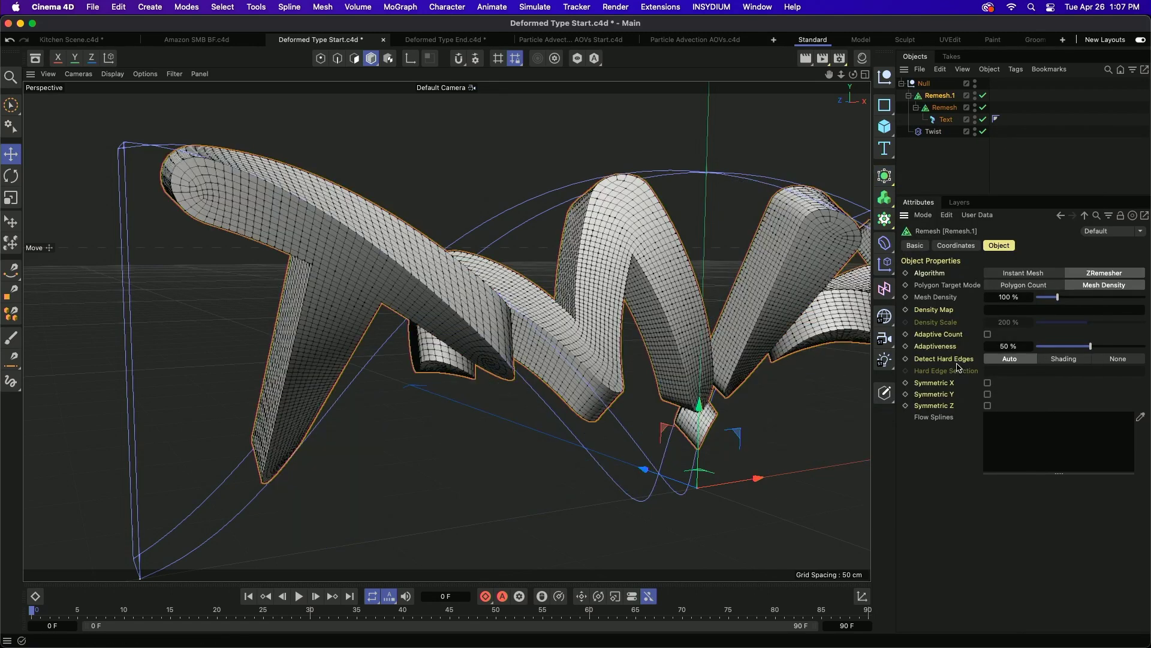
click(983, 96)
click(982, 96)
click(982, 99)
click(981, 98)
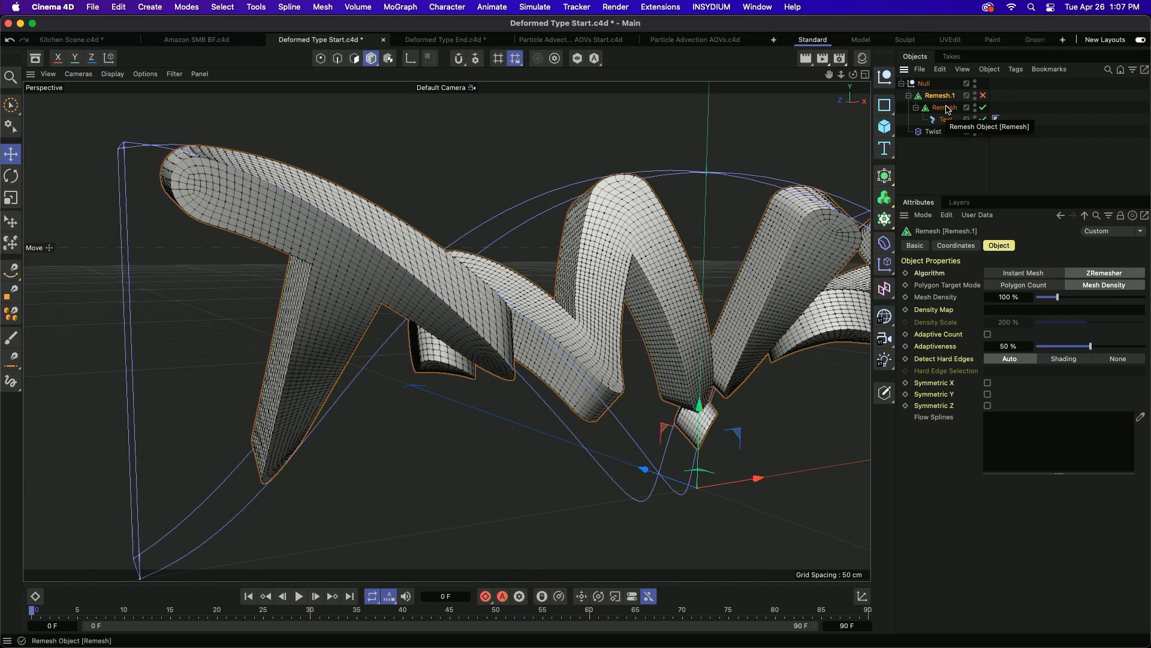
click(909, 95)
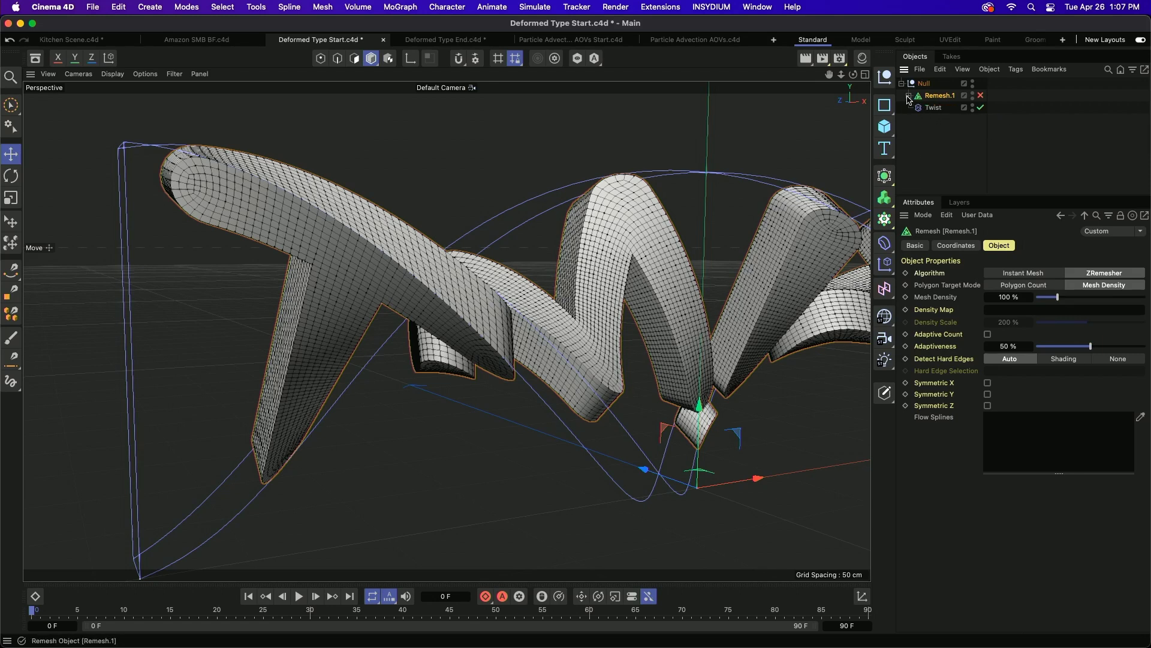
Add a Bevel deformer inside the null between Remesh.1 and Twist, and set its subdivision to 3.
click(884, 242)
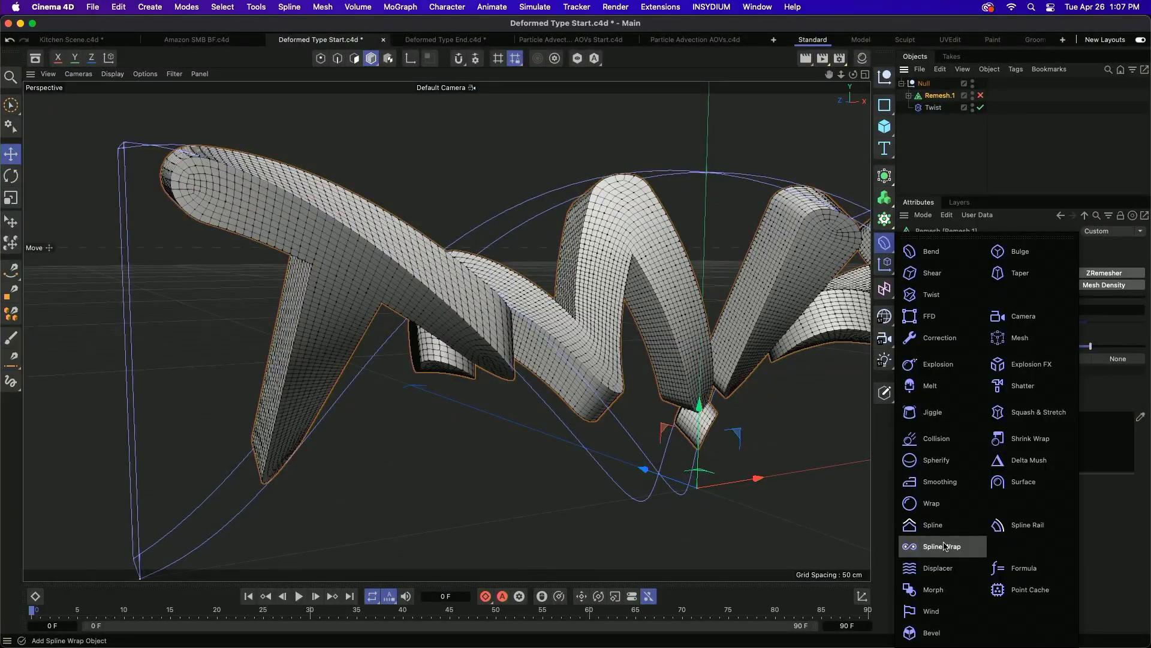
click(931, 633)
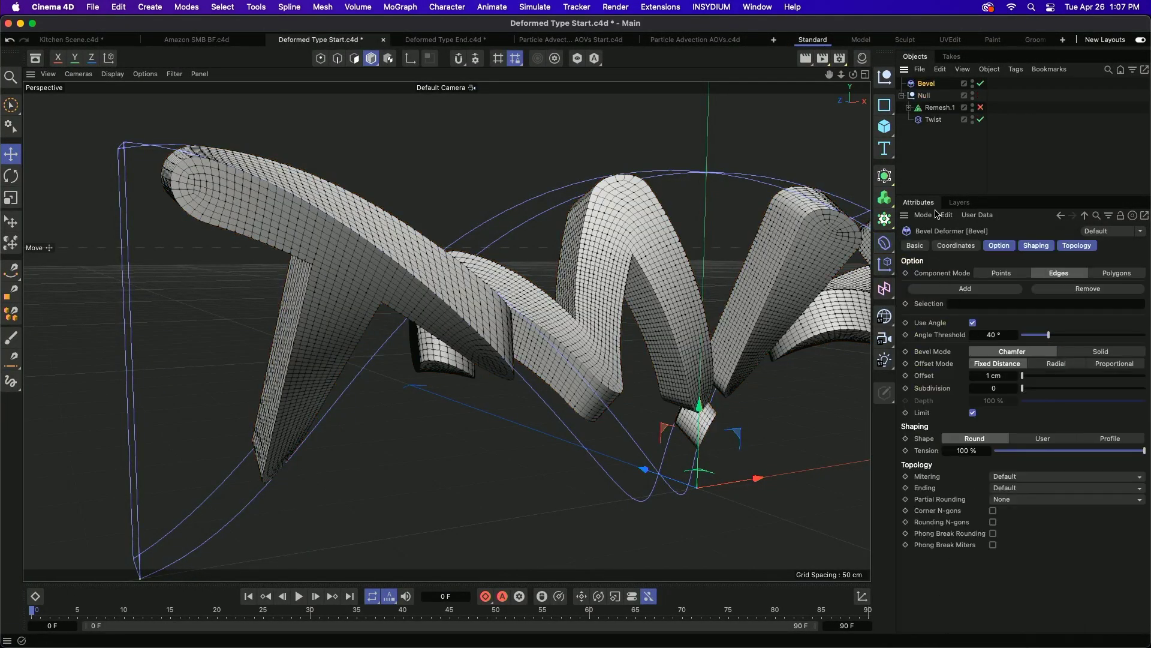
drag(927, 84, 936, 117)
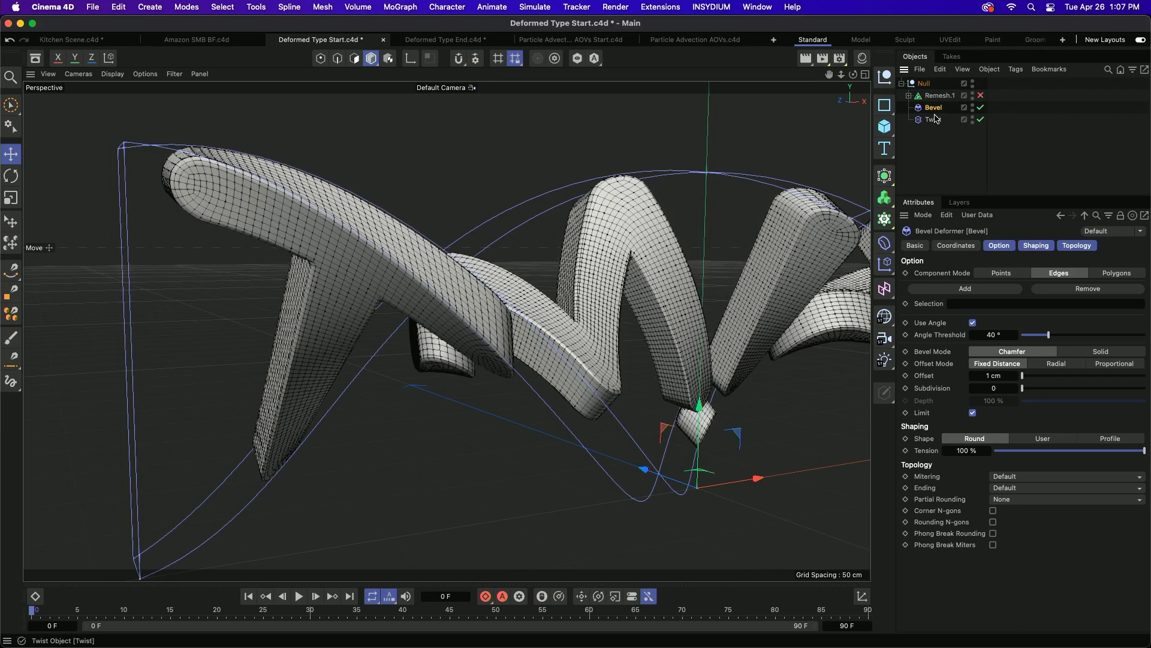
click(1009, 386)
text(3)
key(Return)
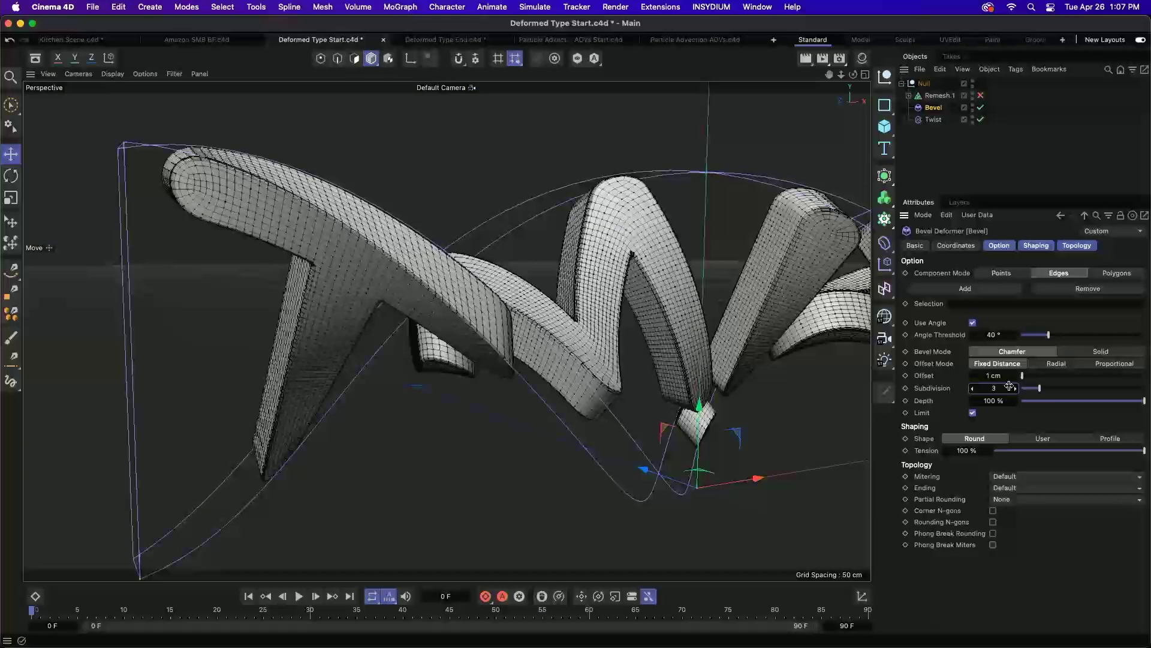
Display the shading without lines, inspect the beveled corners of the T, and enable Phong Break Rounding on the Bevel deformer.
click(122, 76)
click(136, 106)
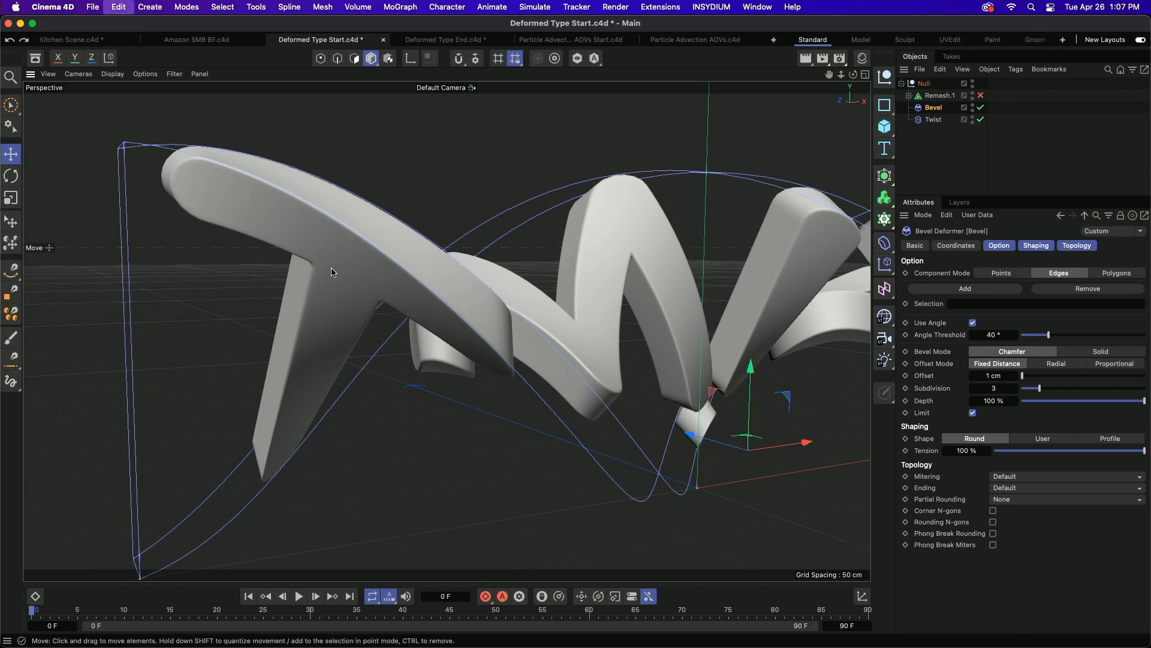
scroll(324, 288, up, 5)
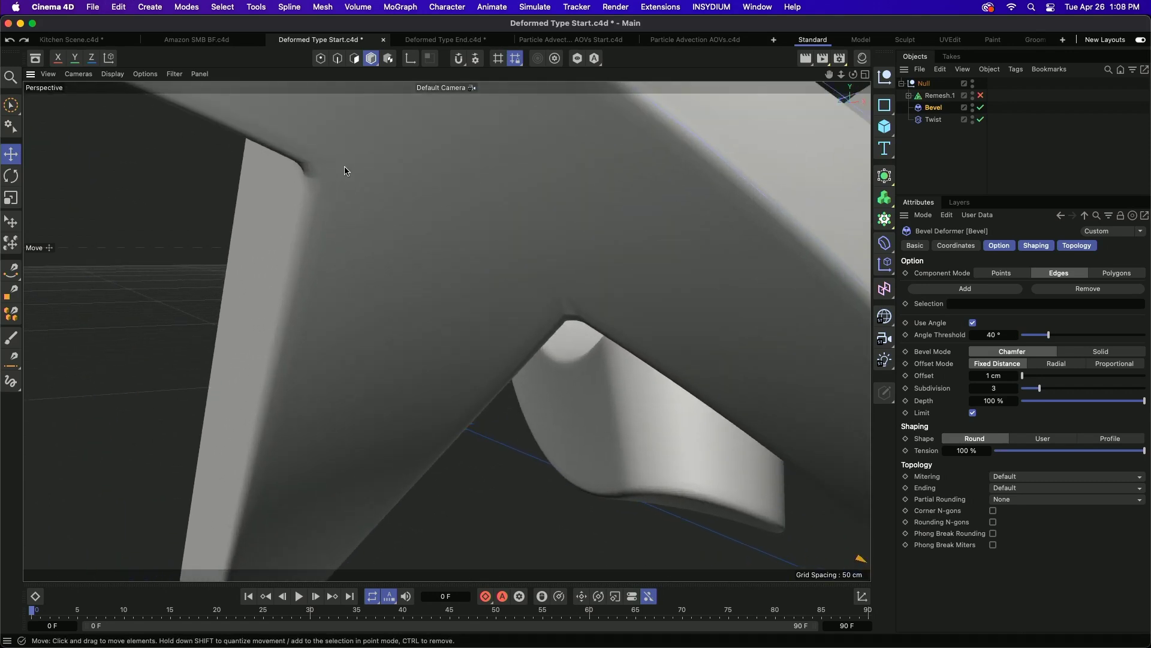
scroll(353, 157, up, 3)
scroll(347, 165, down, 5)
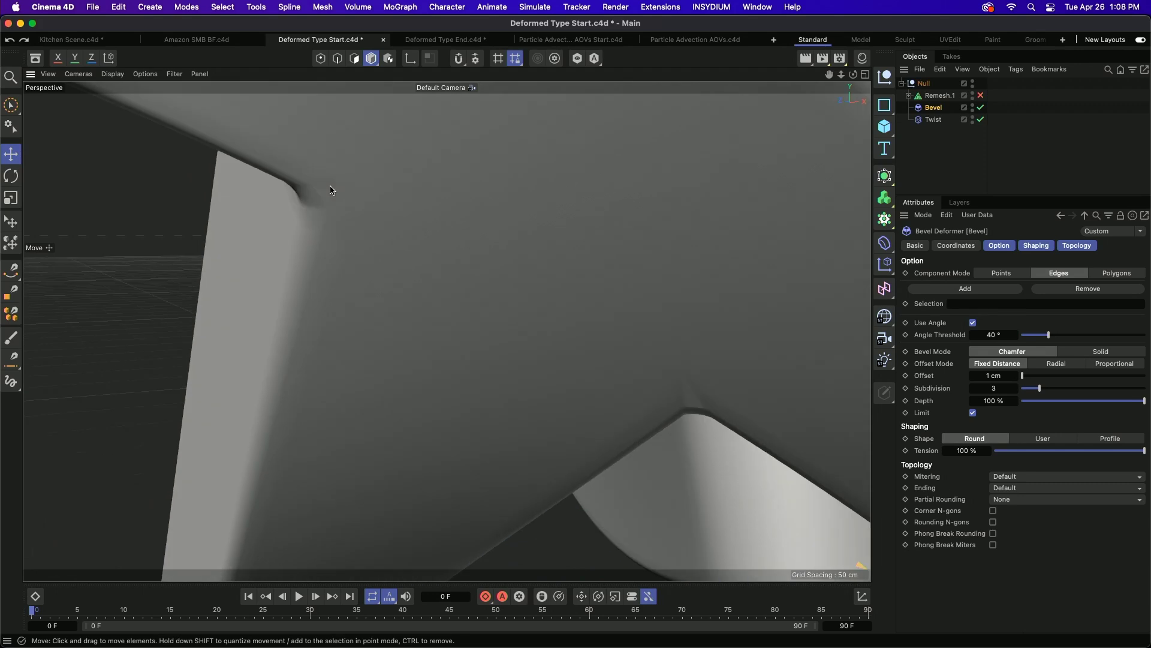
scroll(333, 210, down, 1)
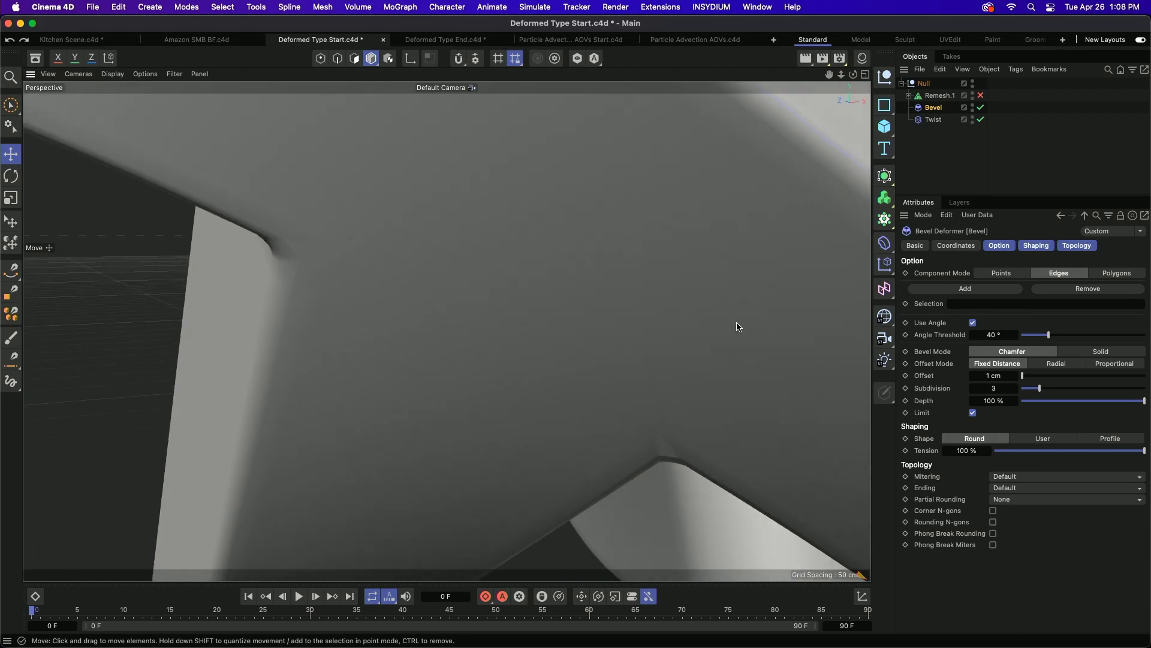
click(993, 533)
key(h)
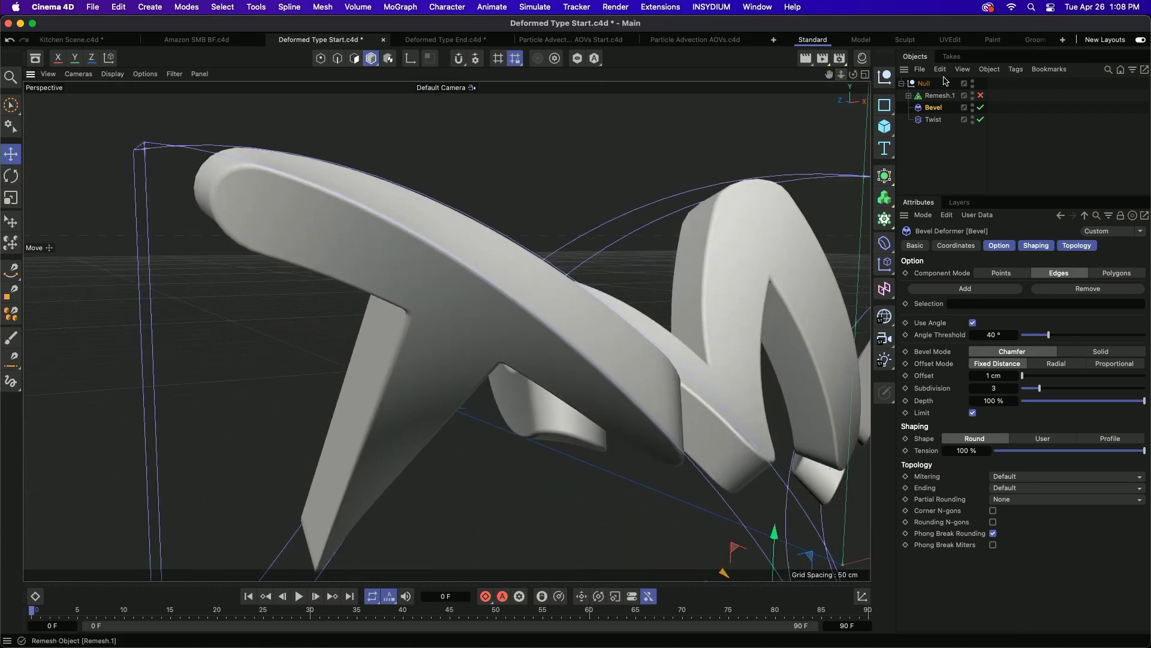
Add a Displacer deformer below Twist inside the null and load a Noise shader into it.
click(881, 248)
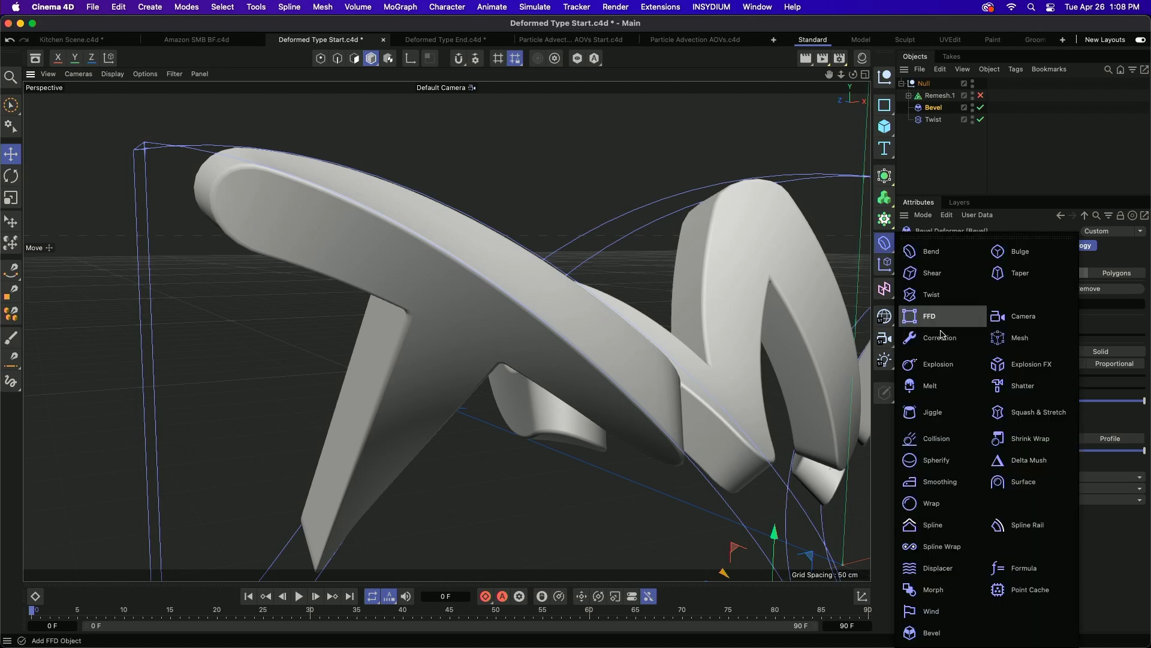
click(933, 575)
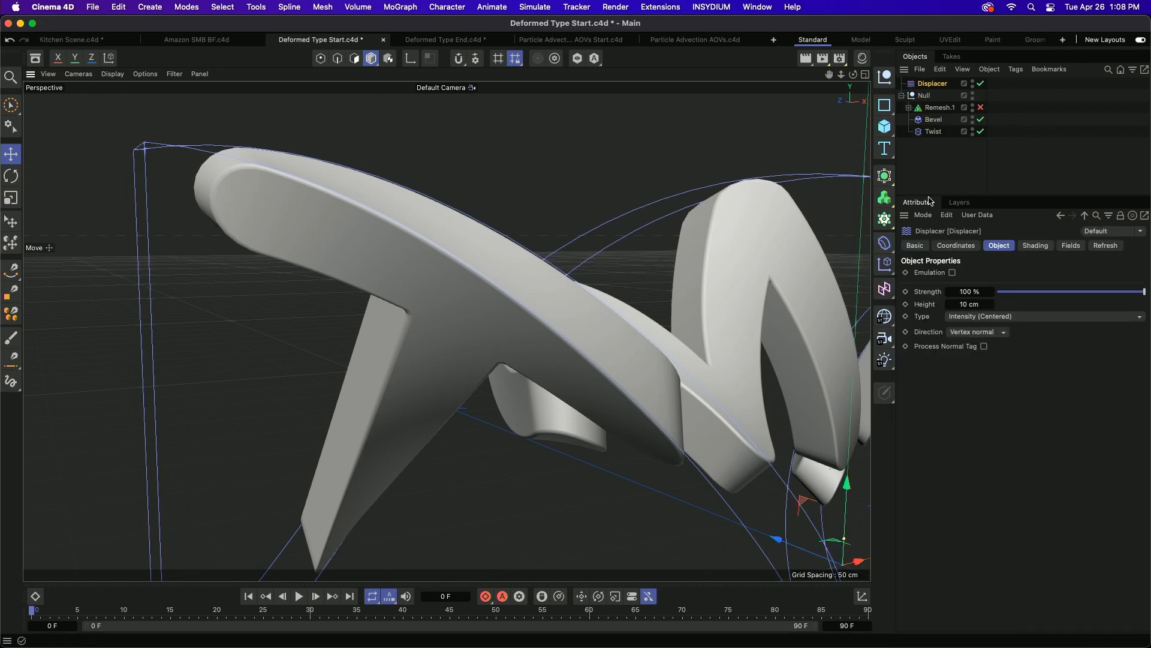
drag(932, 84, 949, 142)
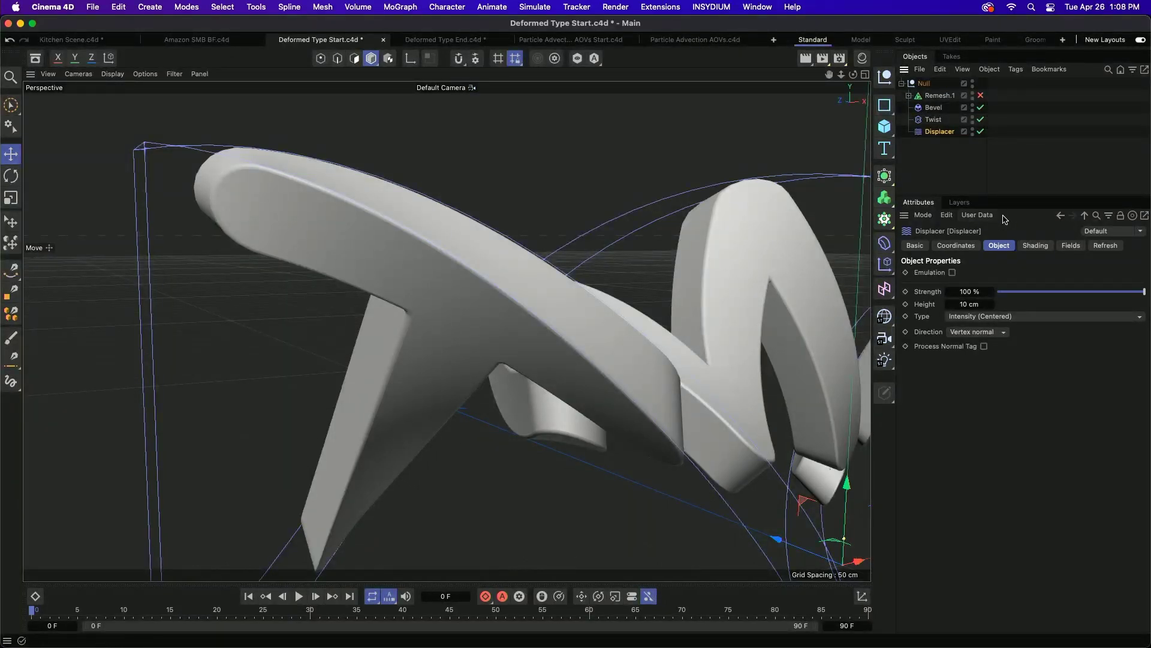
click(1035, 245)
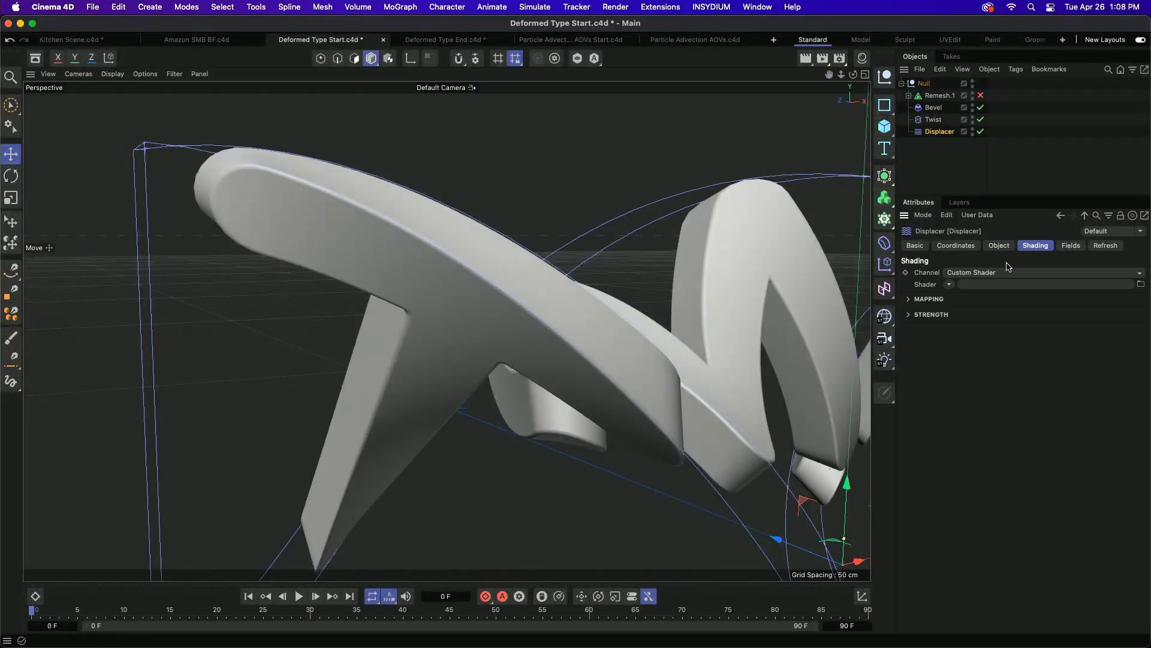
click(949, 284)
click(971, 405)
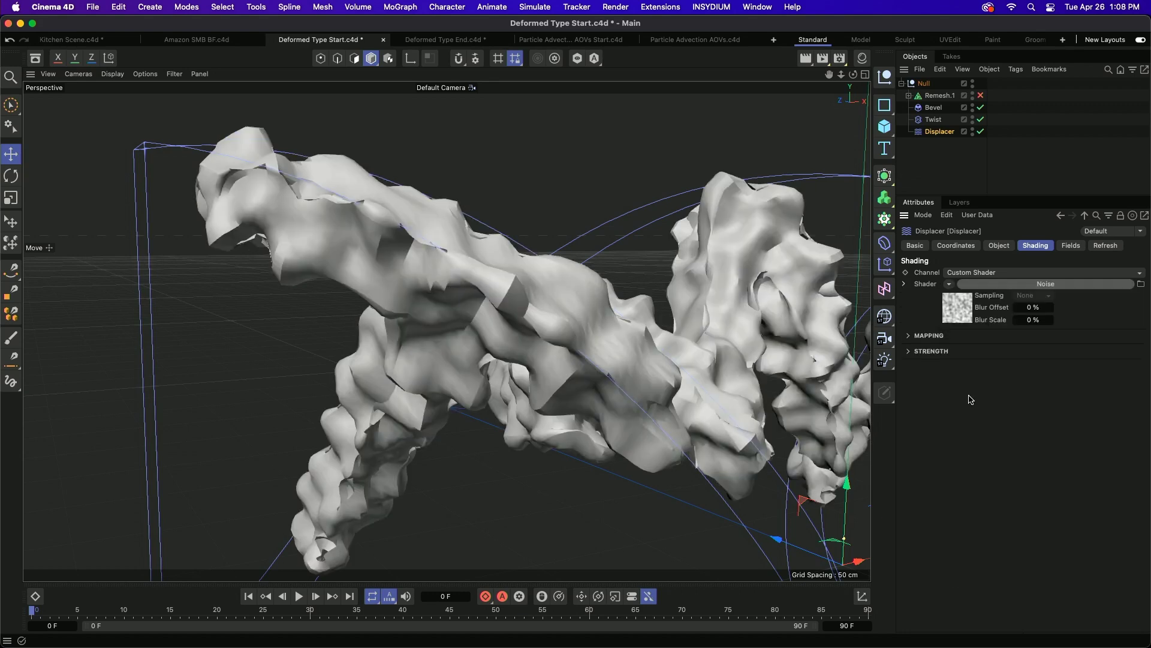
Set the Displacer's Noise shader global scale to 250% and return to the Displacer's settings.
click(997, 284)
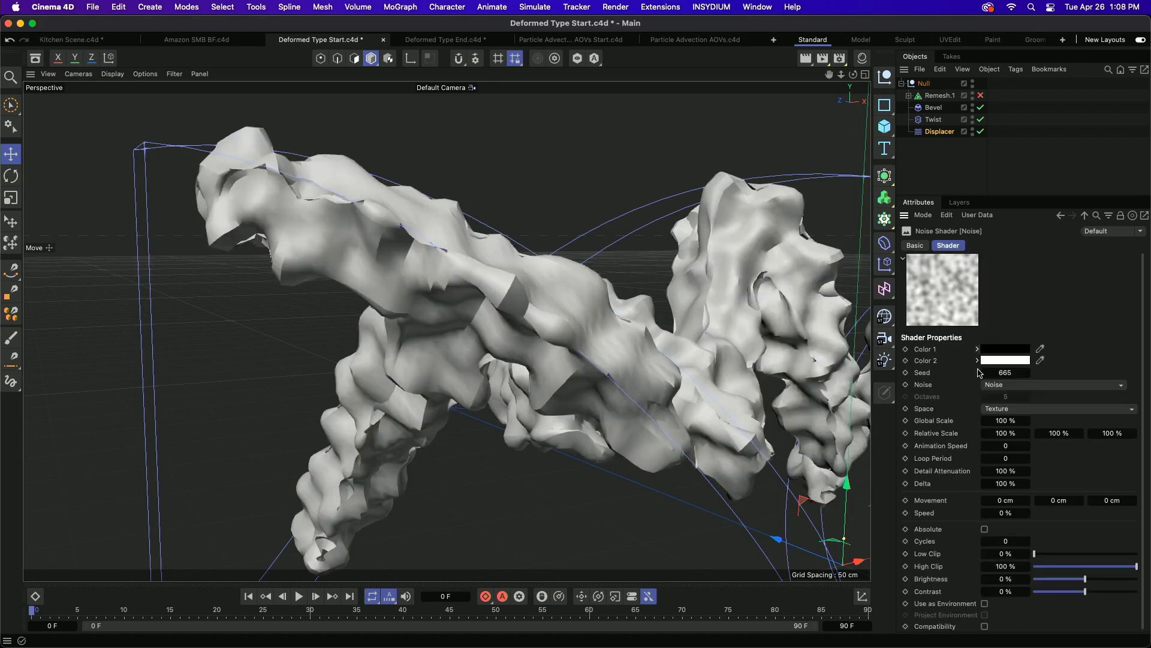
click(1013, 421)
text(250)
key(Return)
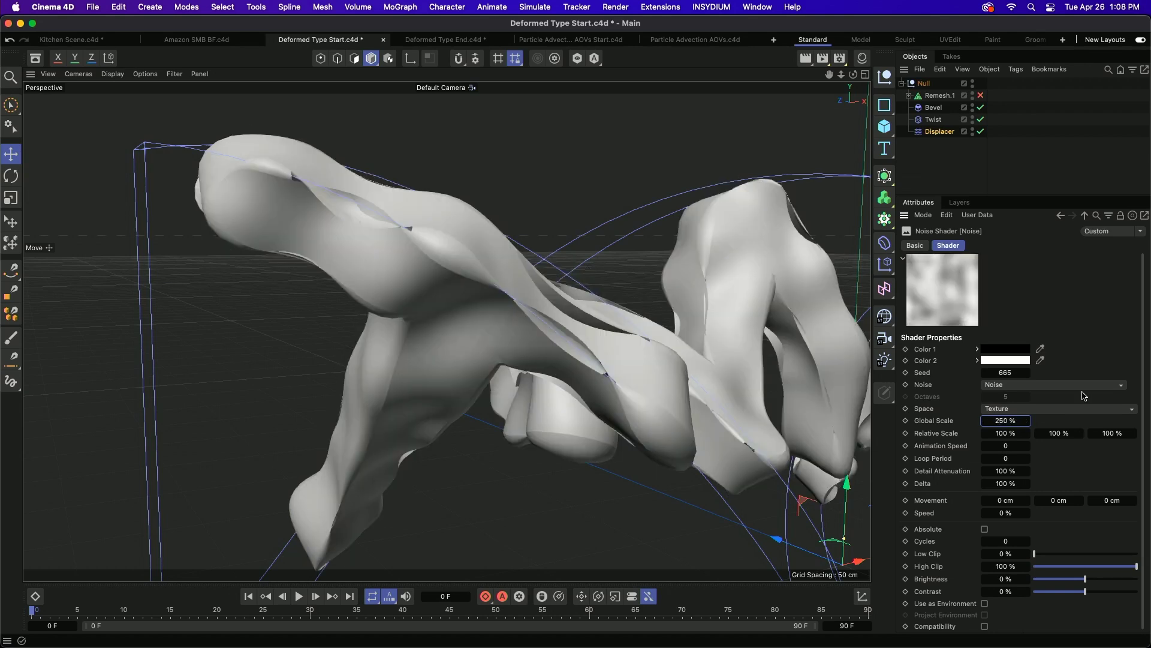
click(1060, 215)
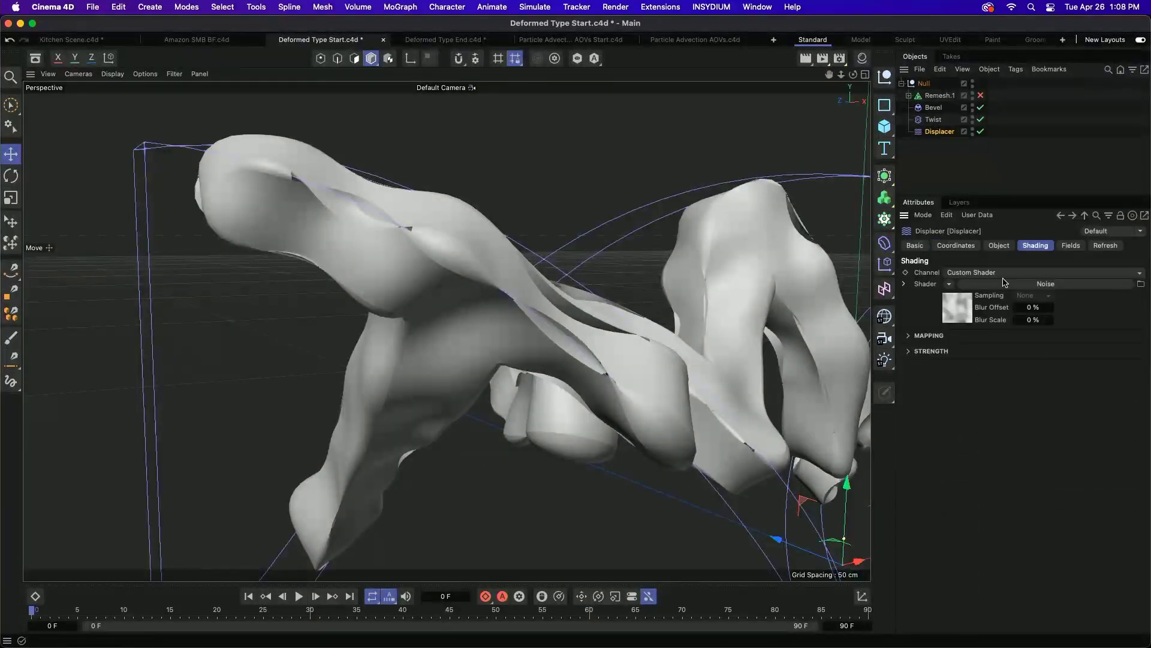
Set the Displacer's direction to Planar and bring the whole twisted word into view.
click(998, 245)
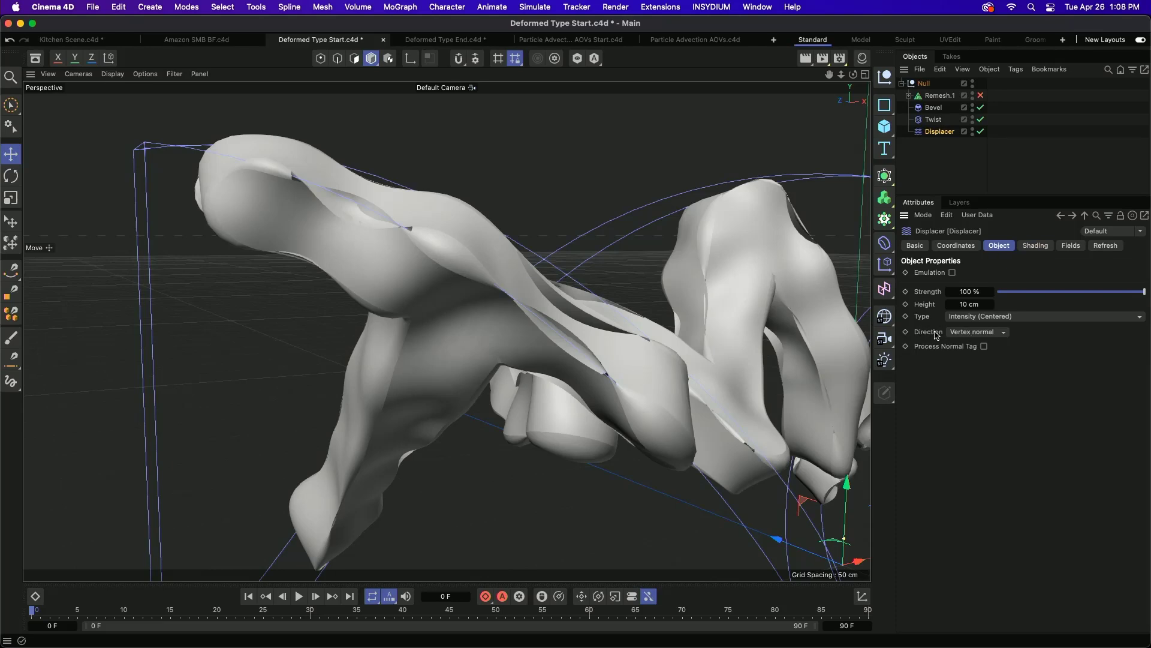
click(965, 337)
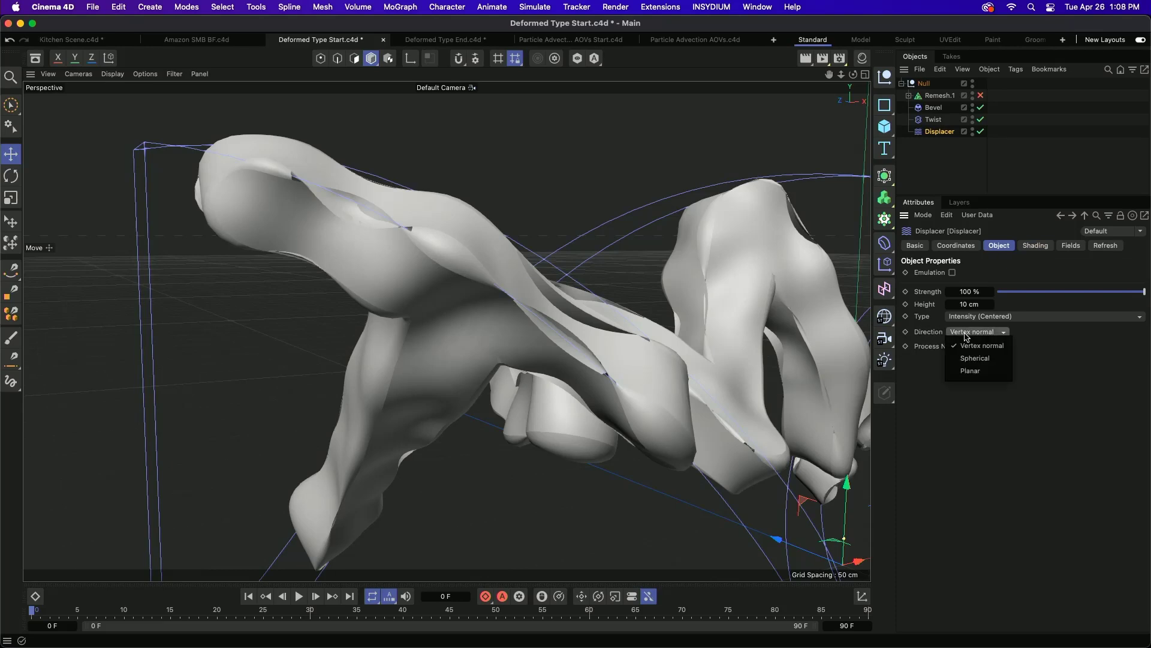
click(990, 364)
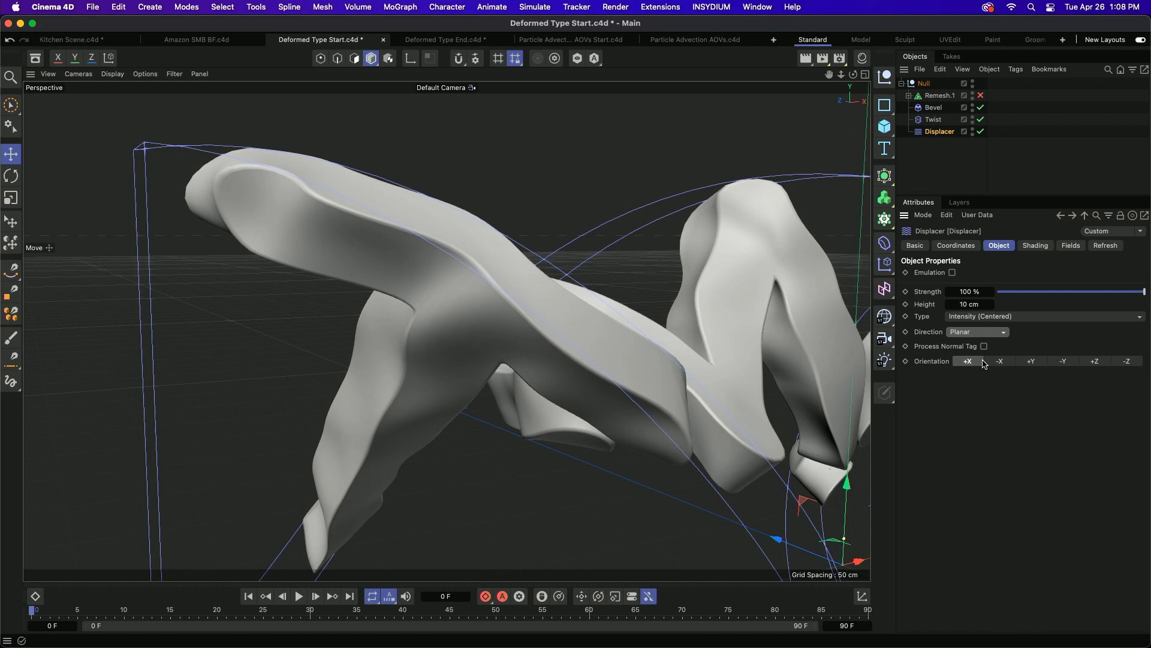
alt+drag(619, 351, 592, 363)
scroll(611, 352, down, 8)
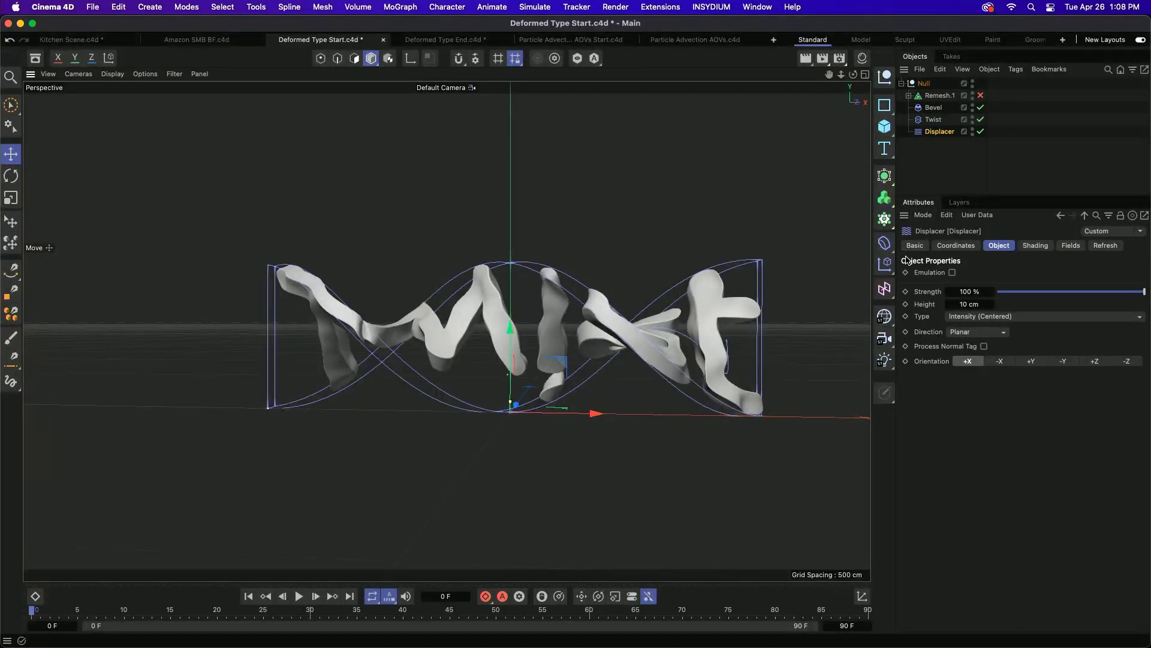
Create a Linear Field and try to assign it to the Twist and Displacer deformers together.
click(884, 289)
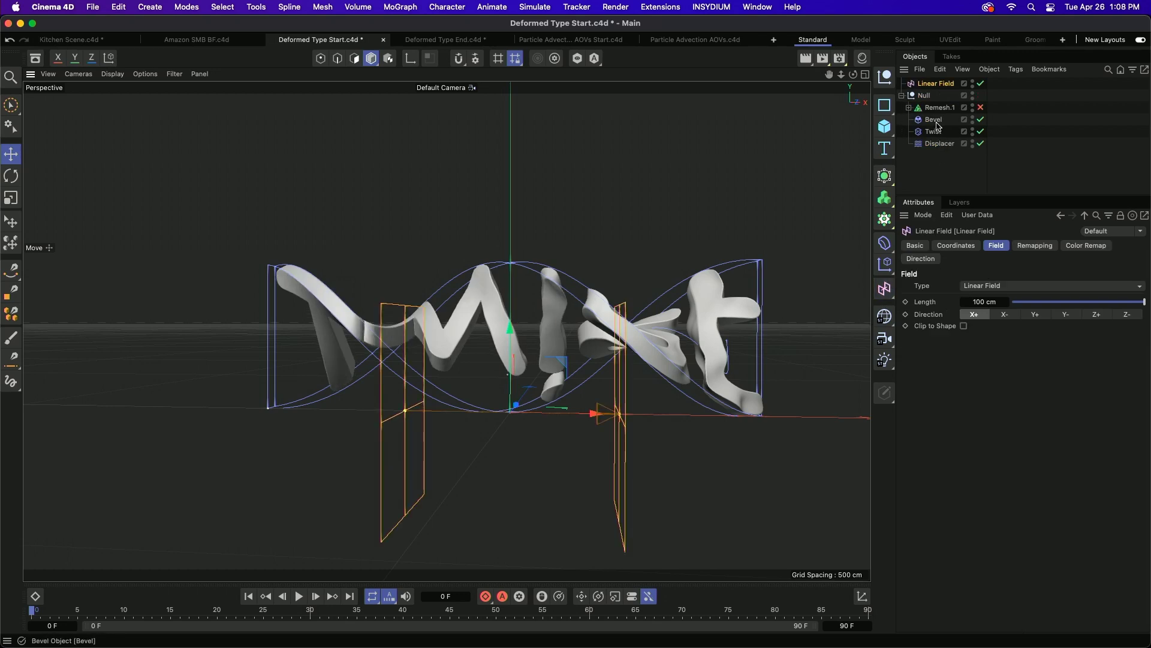
drag(954, 130, 935, 153)
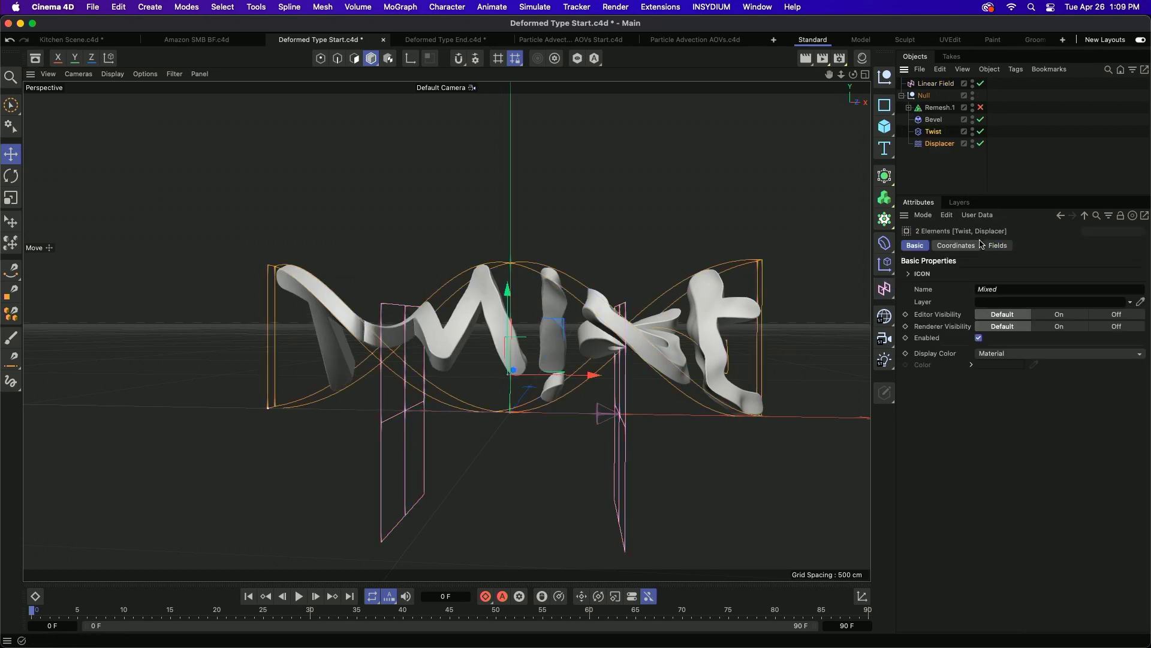
click(999, 246)
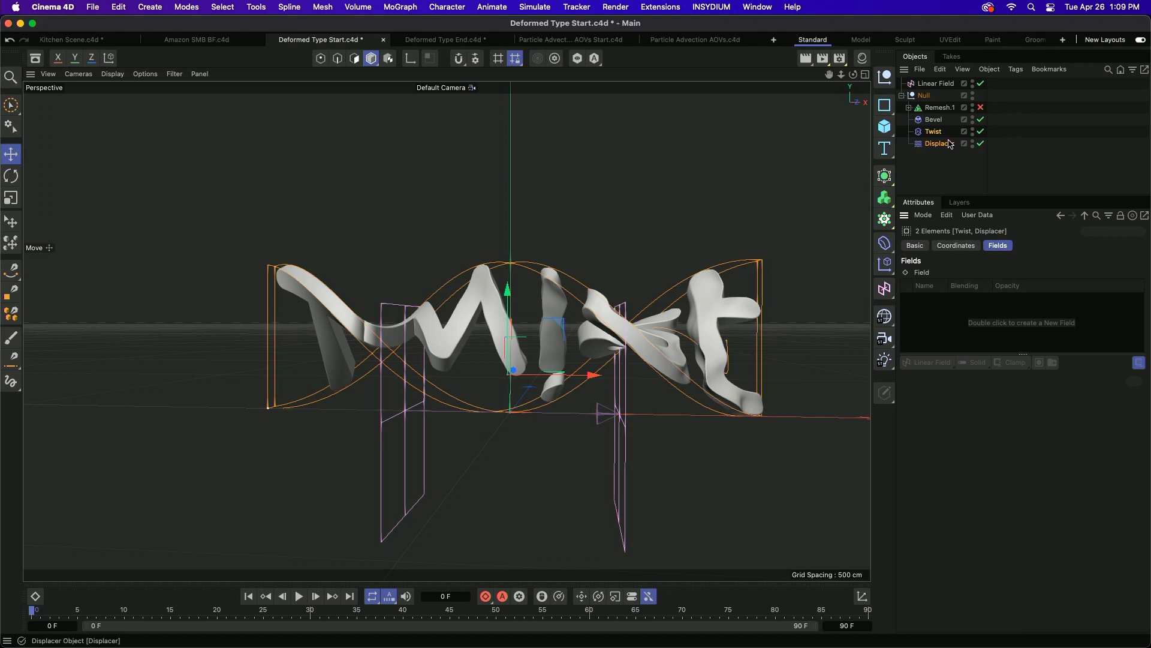
drag(928, 84, 944, 309)
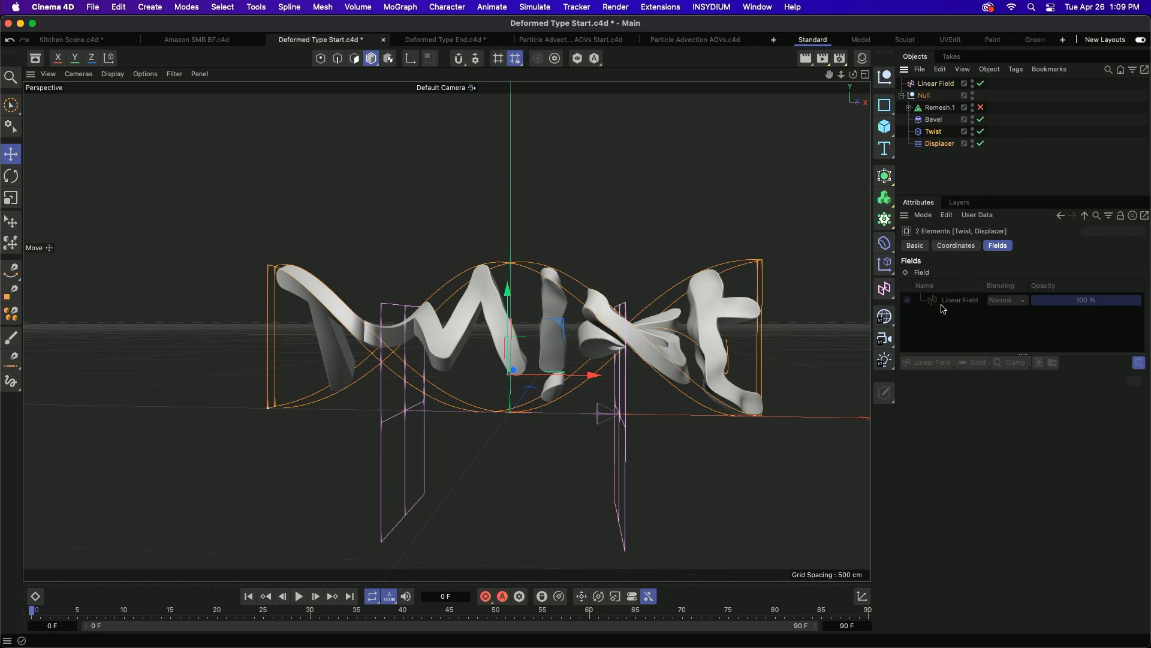
Assign the Linear Field to the Twist deformer and to the Displacer individually, and check the Twist's field list.
click(933, 131)
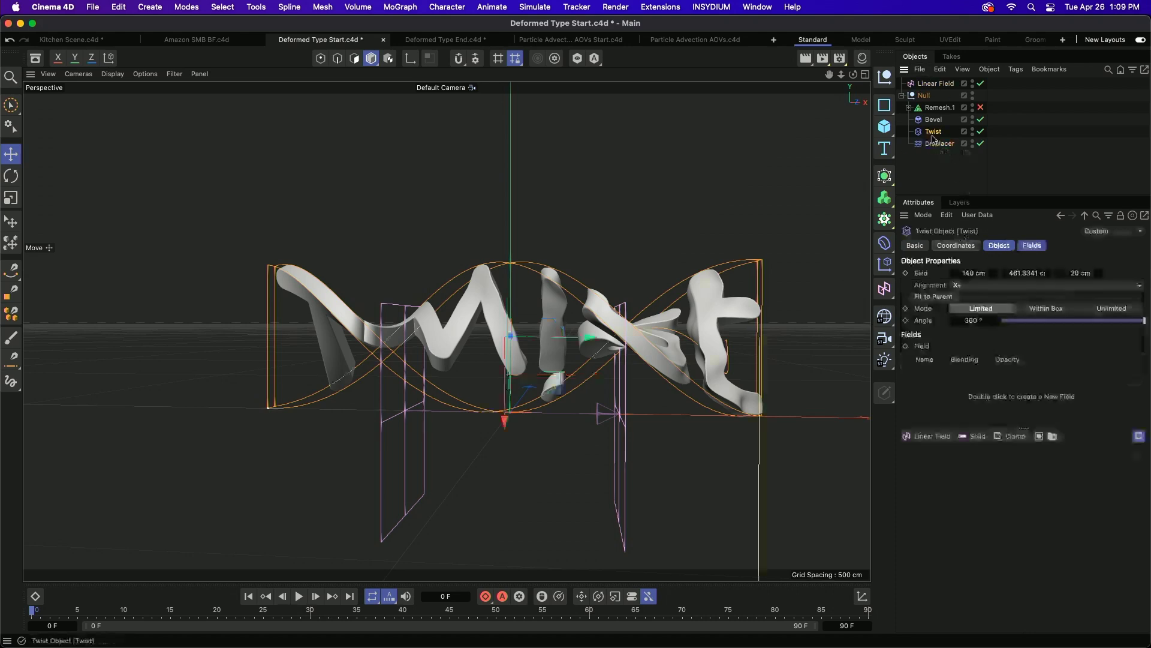
click(1037, 246)
drag(934, 84, 953, 301)
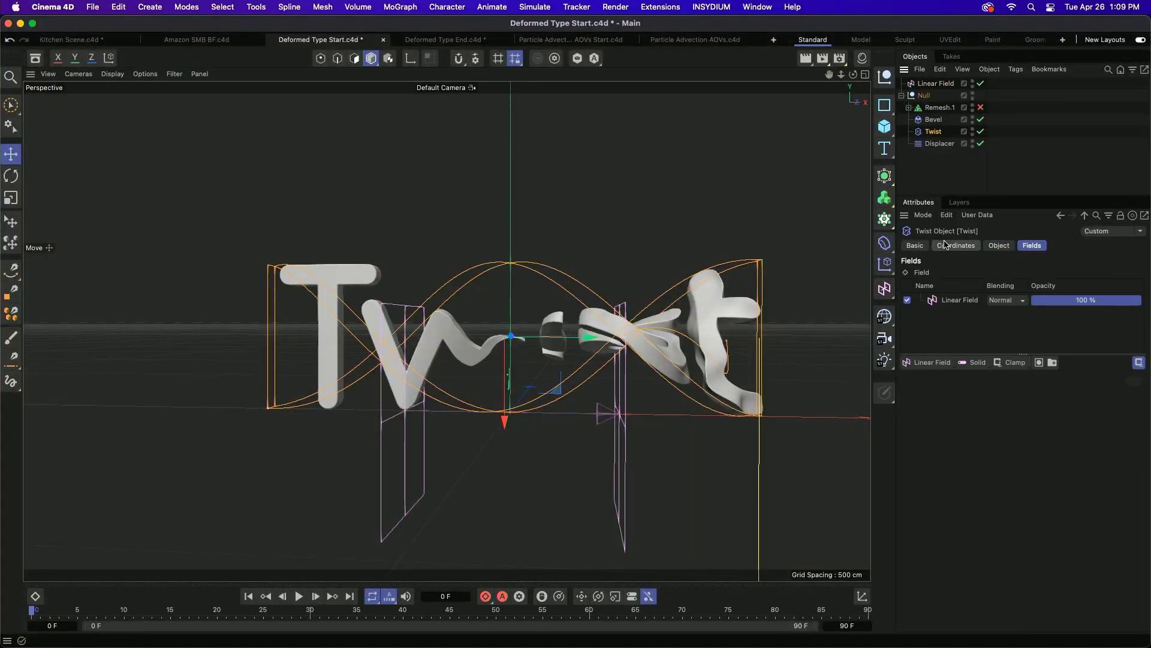
click(934, 144)
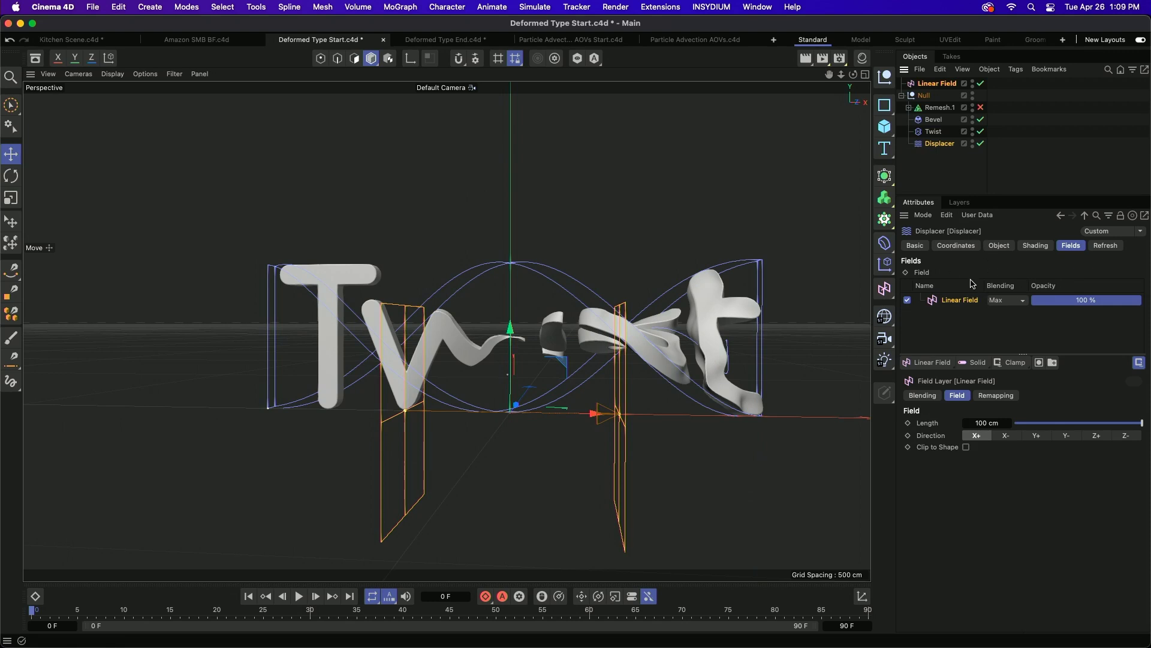
click(941, 133)
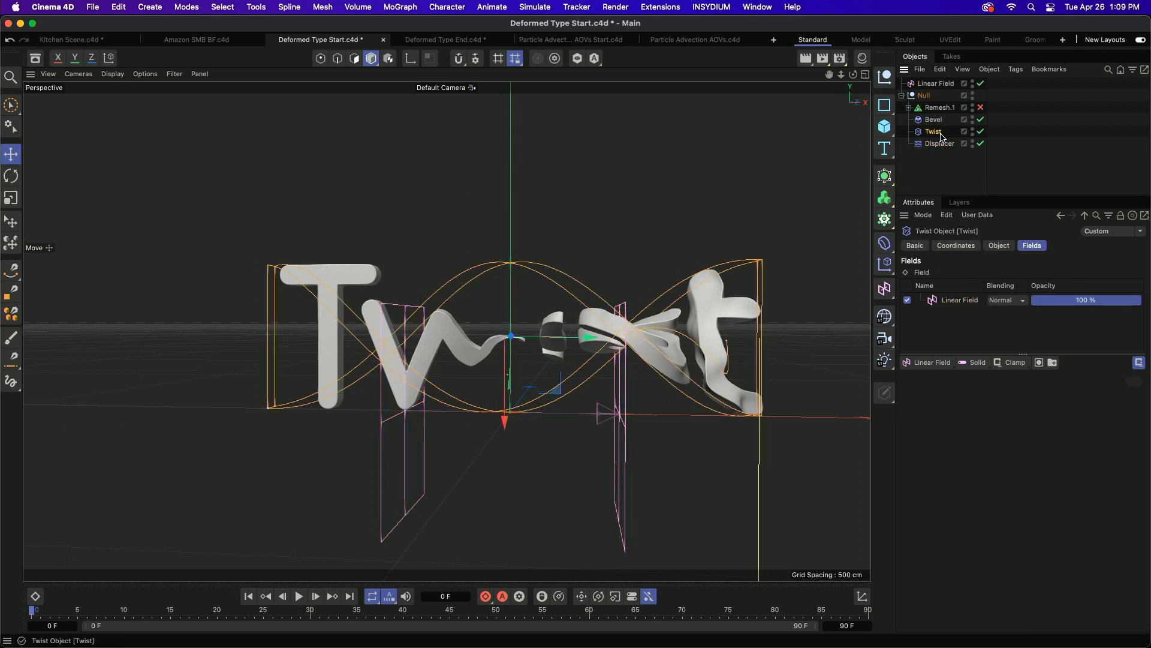
Move the Linear Field along the X axis so its falloff covers the last letters of the word.
click(926, 83)
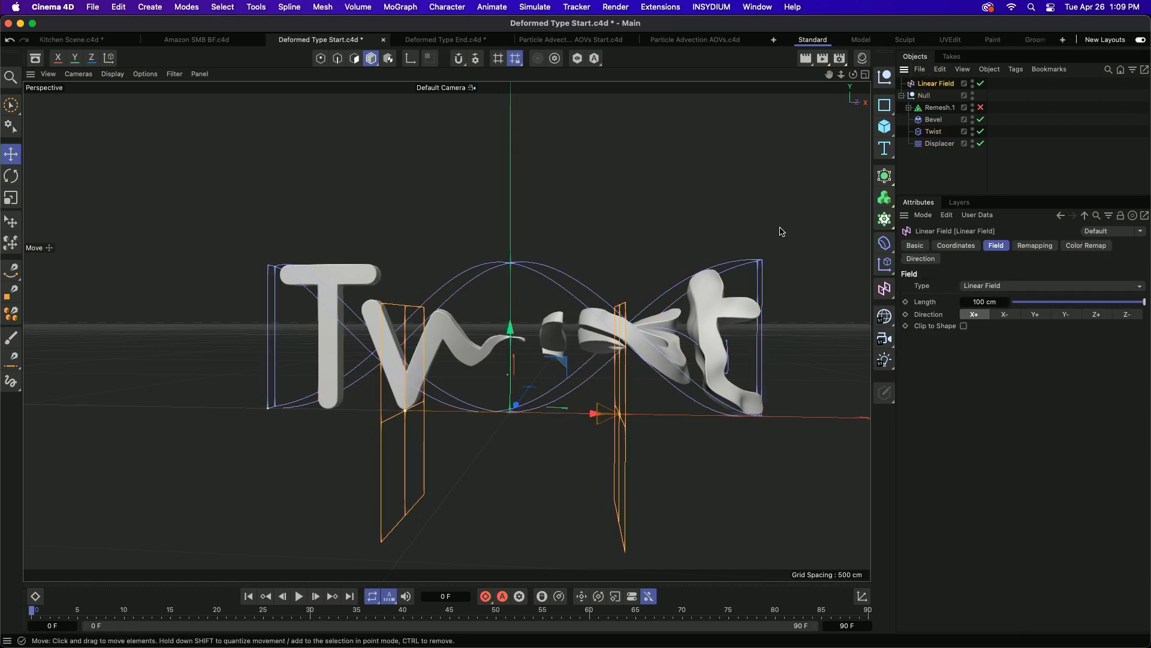
drag(591, 414, 519, 413)
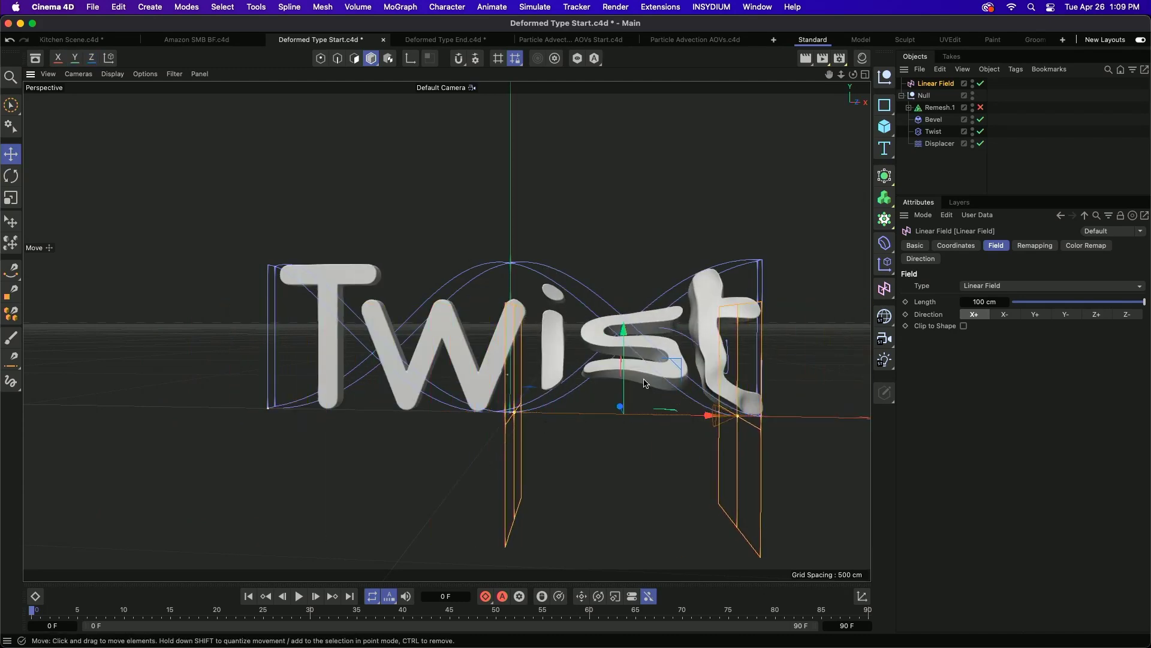
Clear and recalculate the Jiggle deformer's cache in the Deformed Type End scene, and play the animation up to frame 30.
click(452, 40)
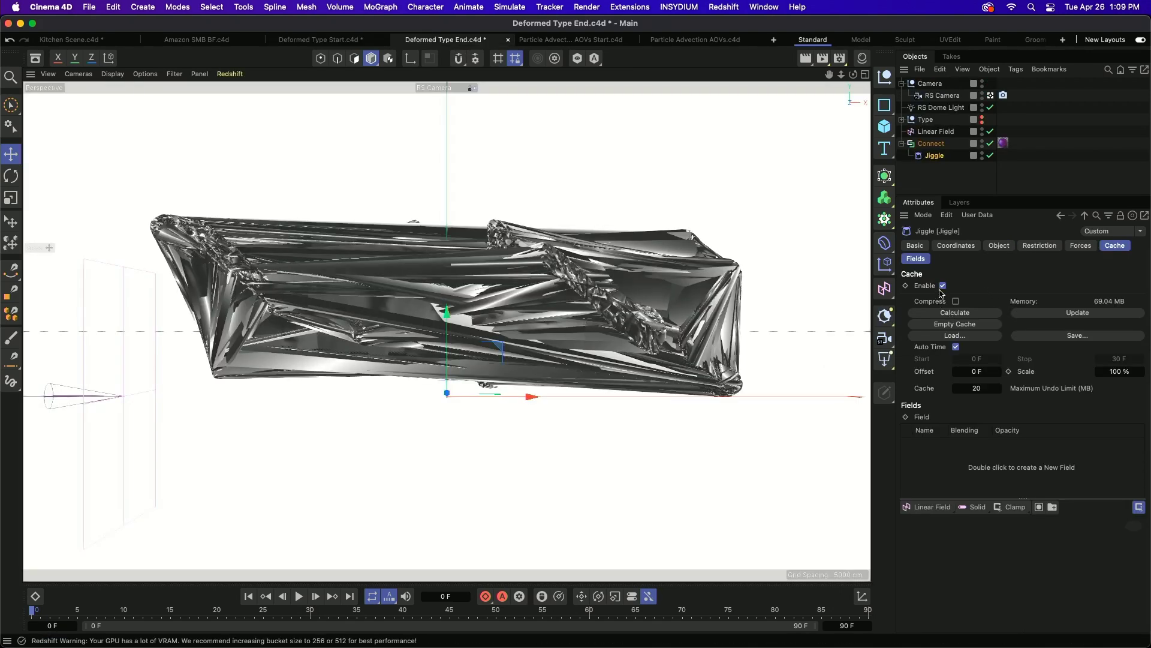
click(960, 325)
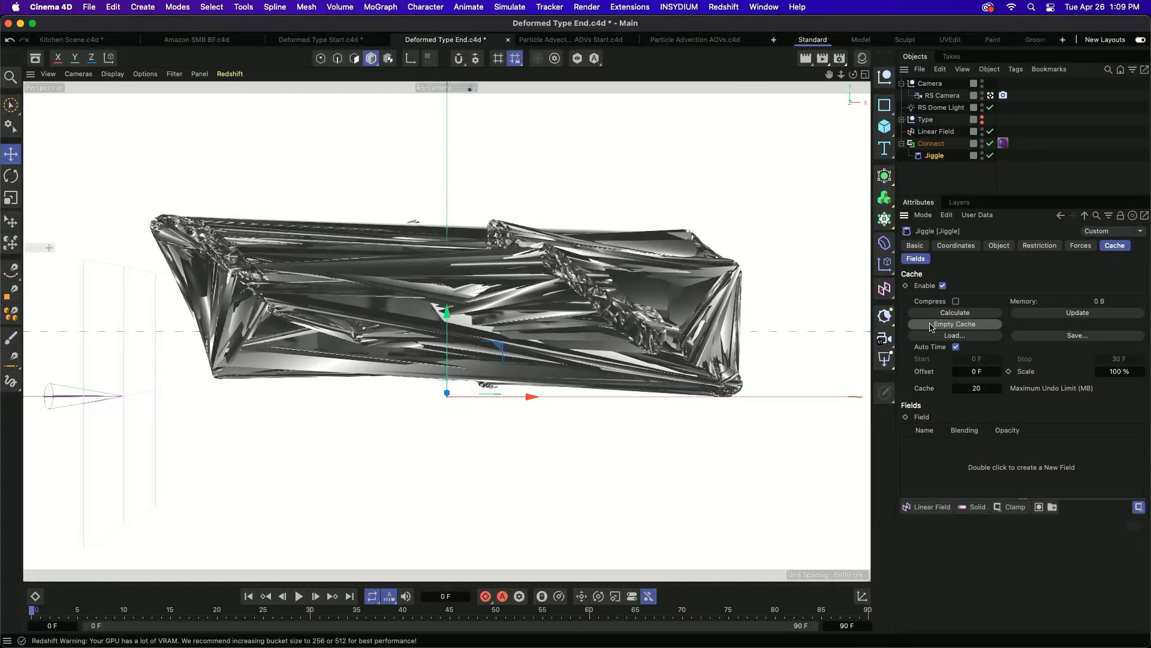
click(942, 285)
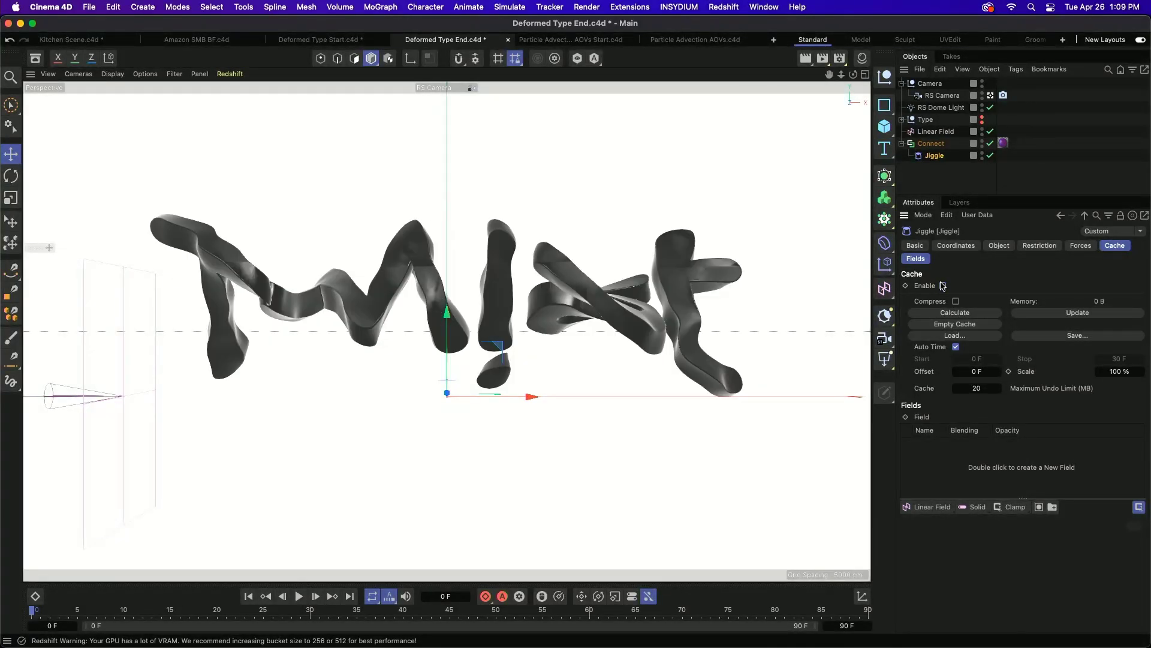
click(952, 313)
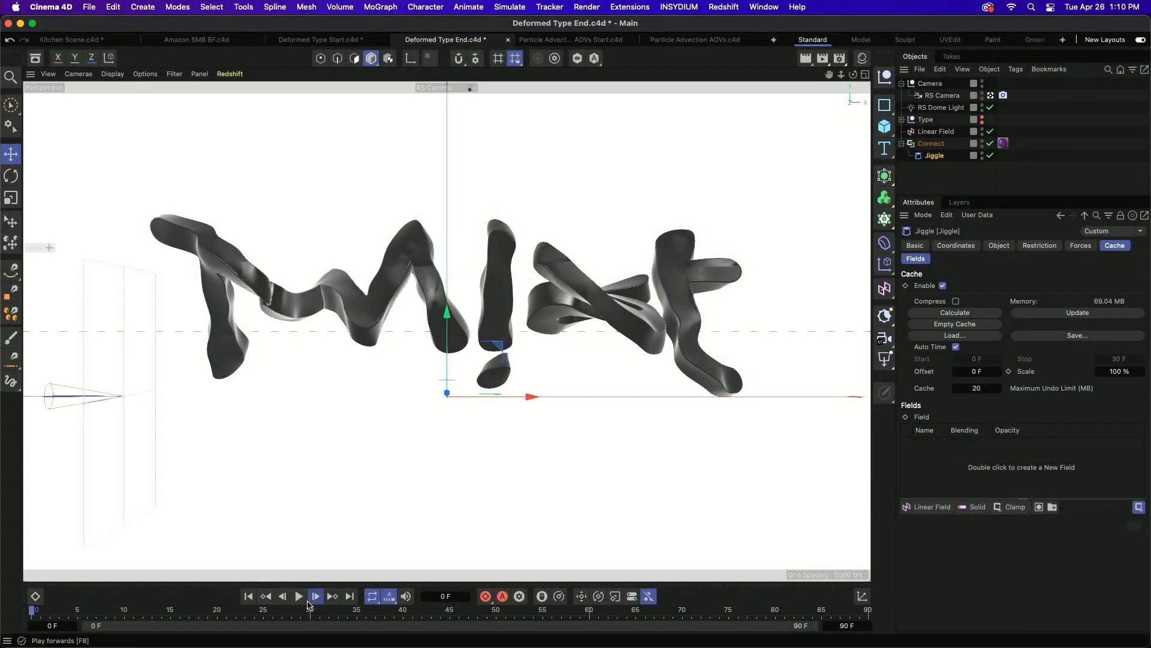
click(299, 597)
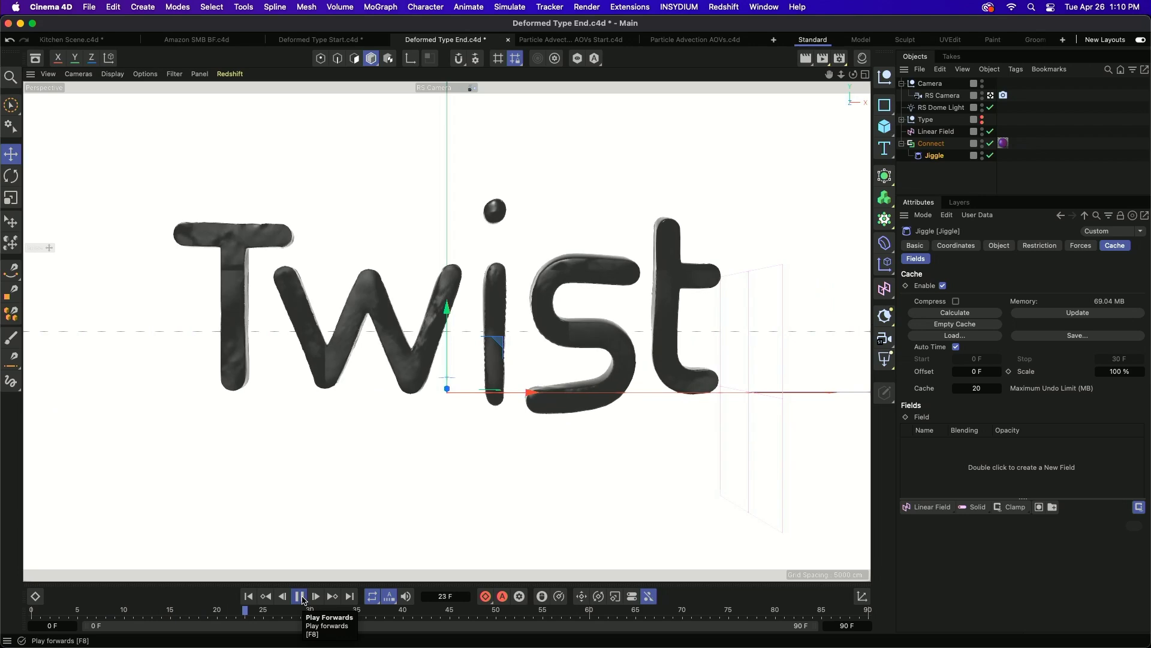
click(305, 599)
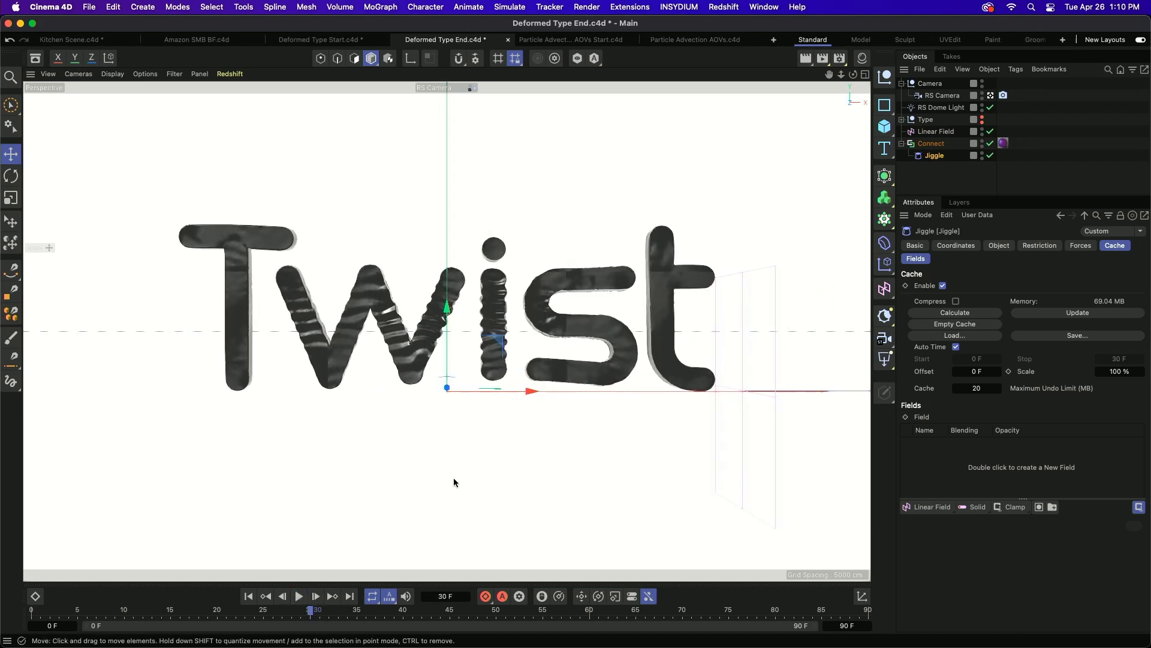
Switch to Keynote and present the slides through the demo title to the rendered Twist animation.
key(super+Tab)
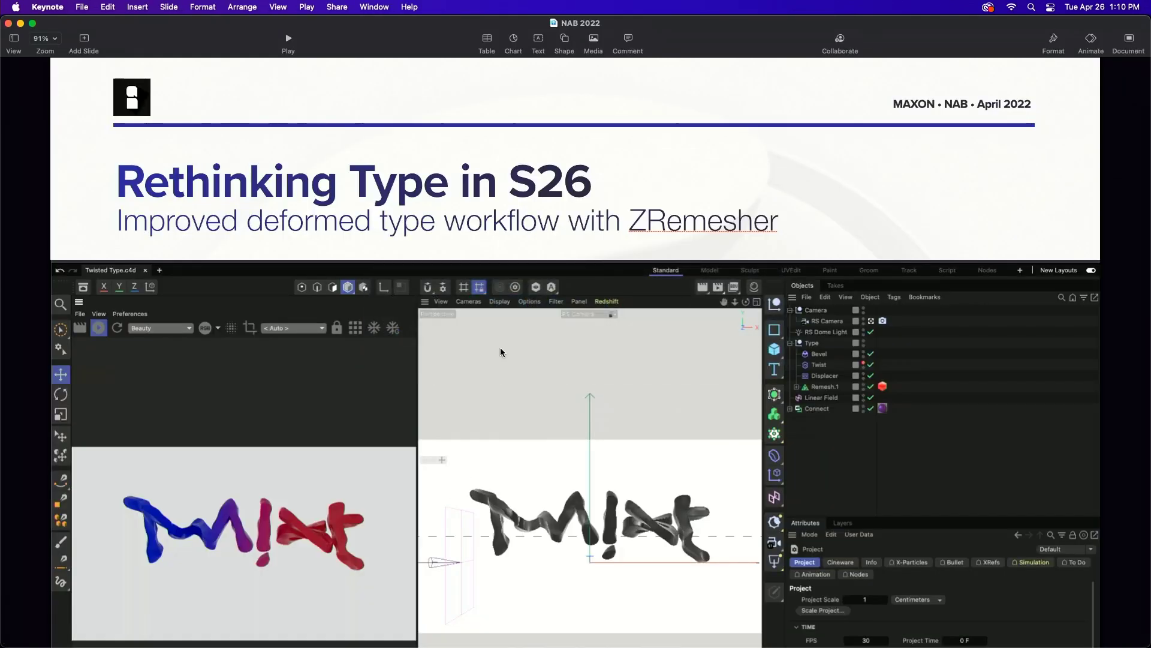
key(alt+super+p)
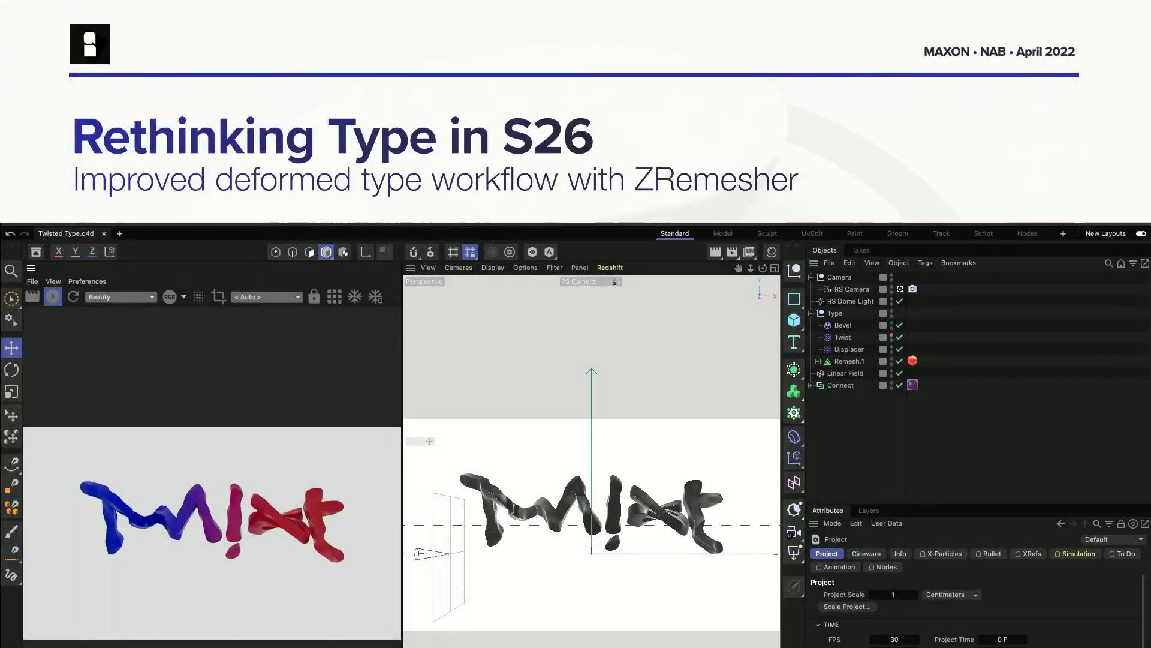
key(Right)
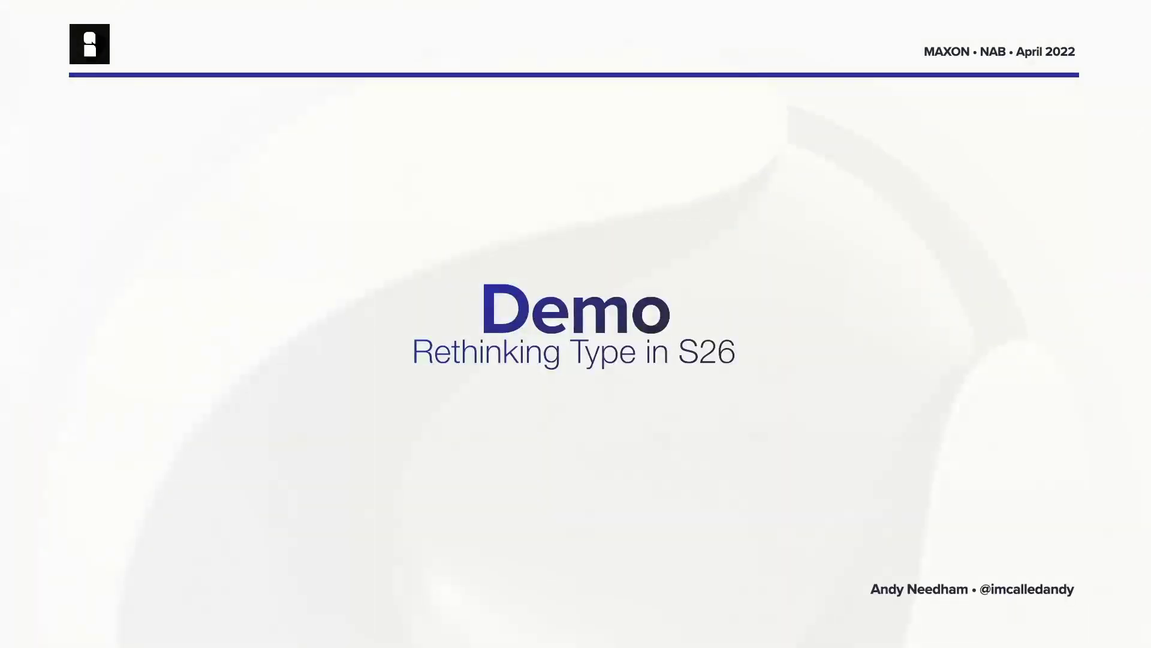
key(Right)
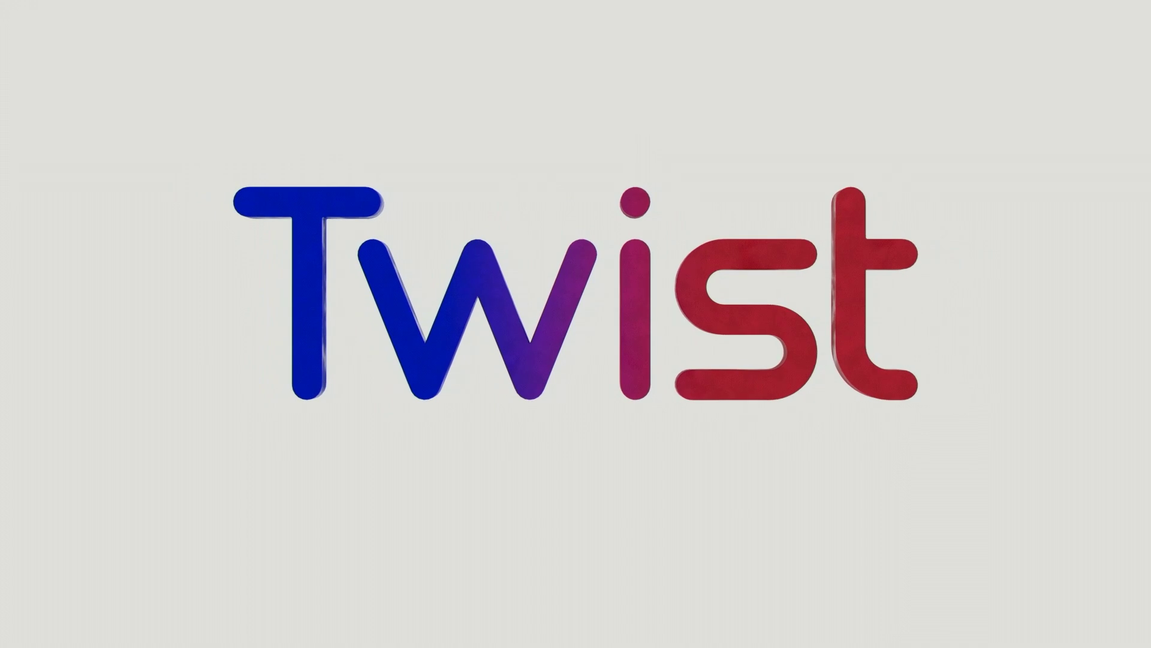
mouse_move(482, 368)
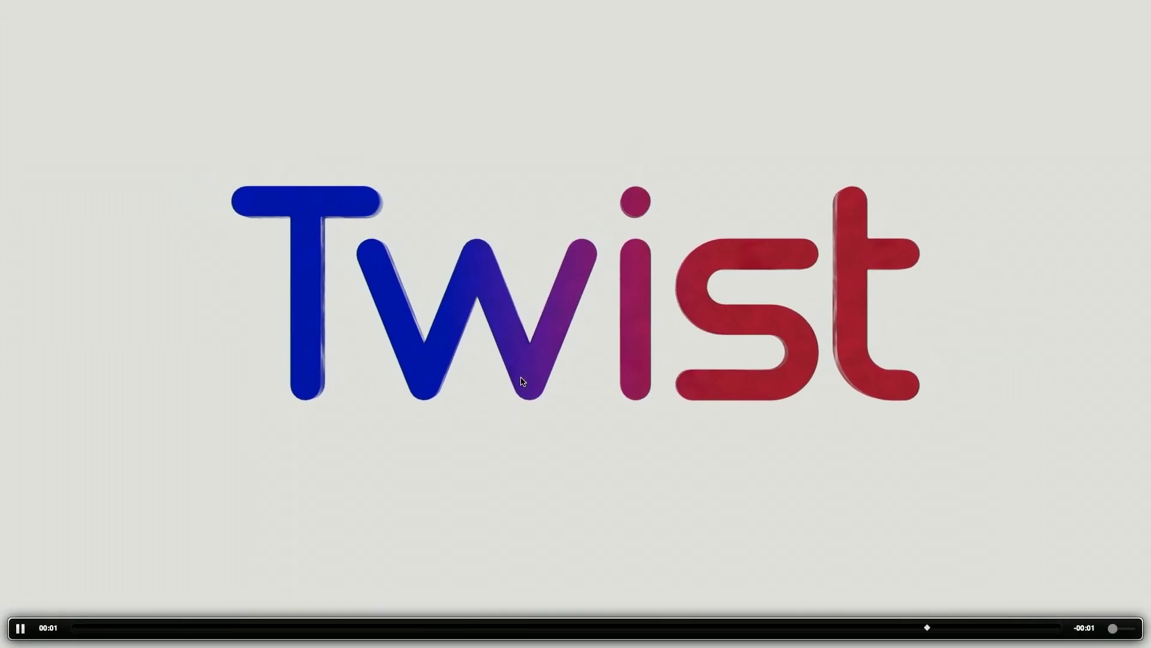
key(Escape)
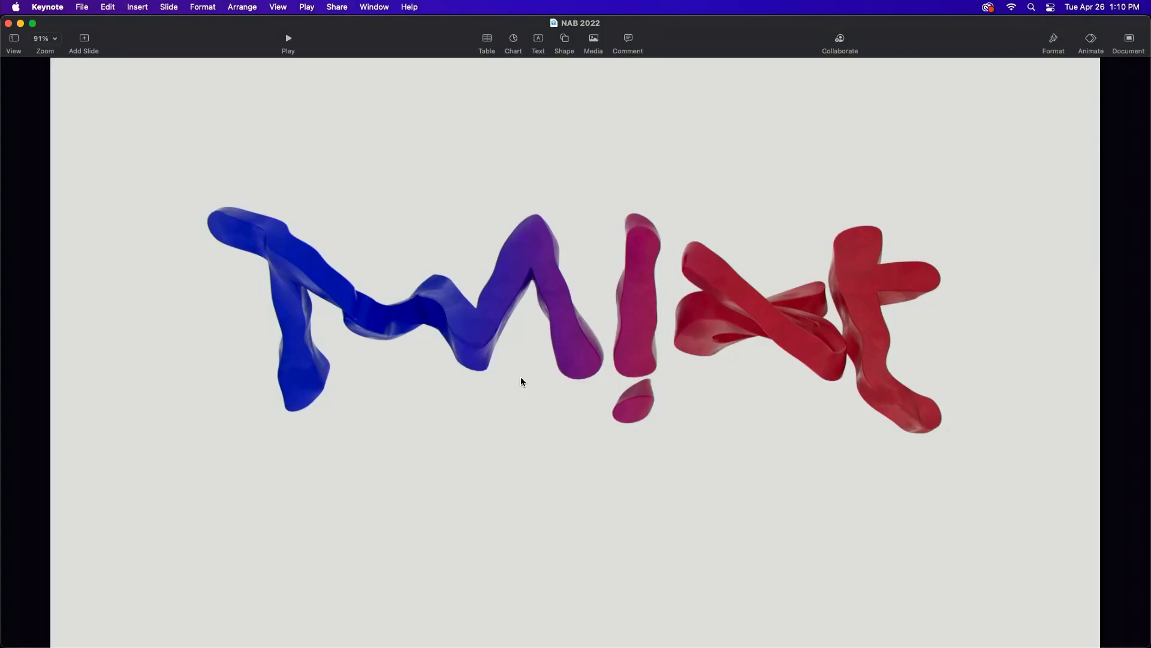
key(super+Tab)
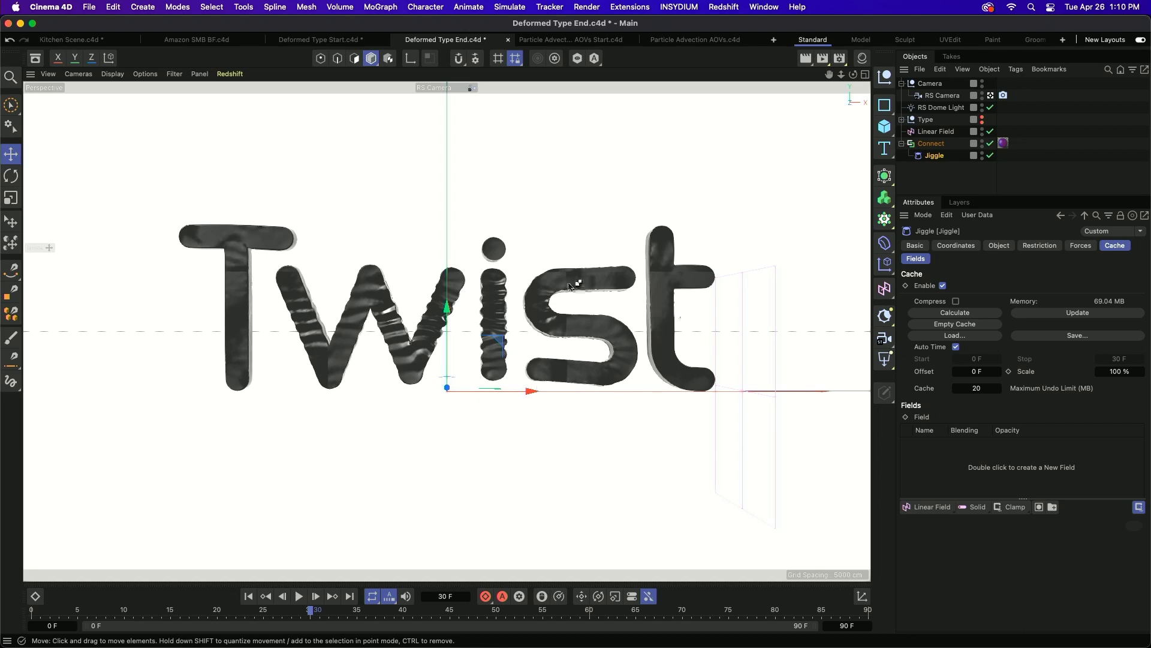
key(super+Tab)
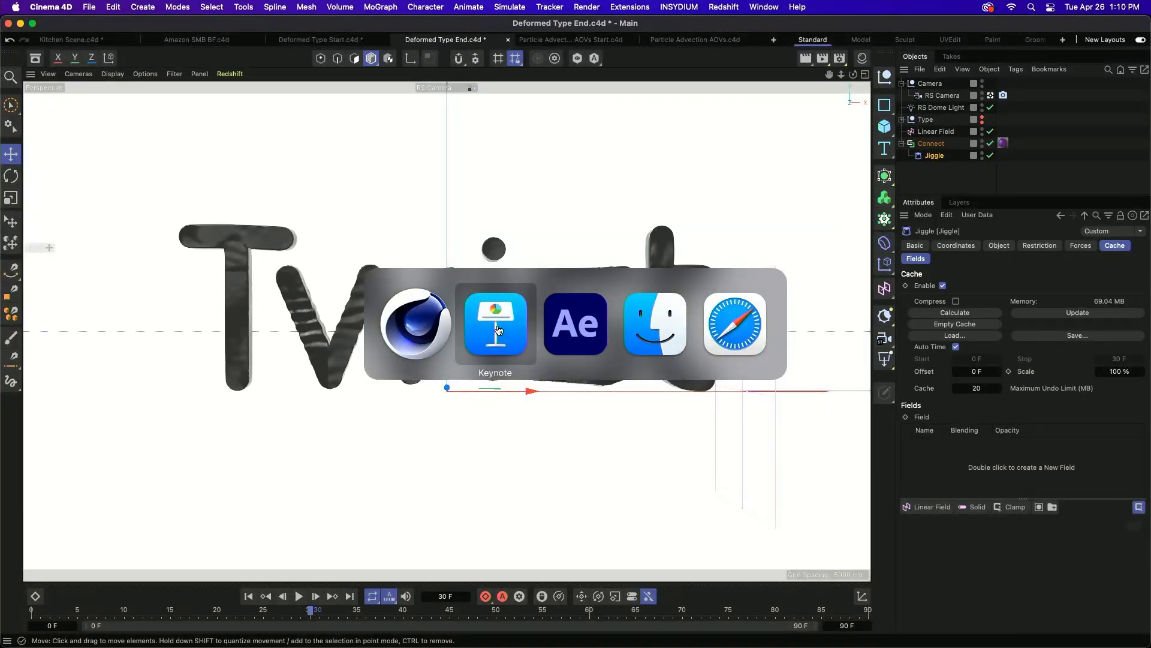
click(497, 329)
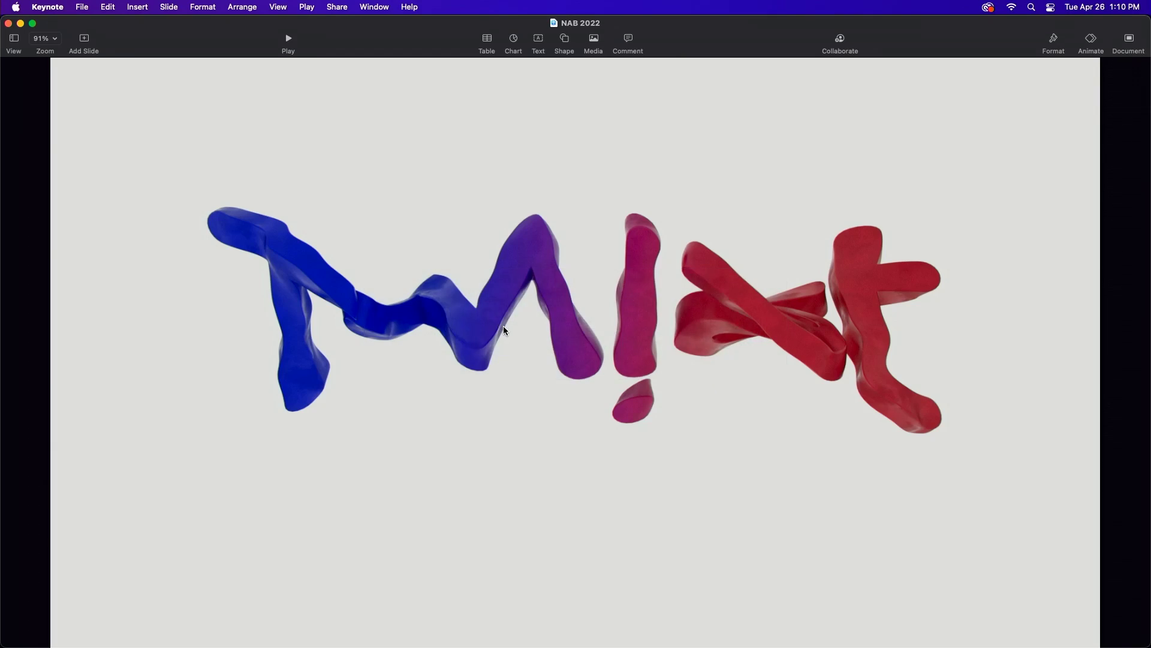
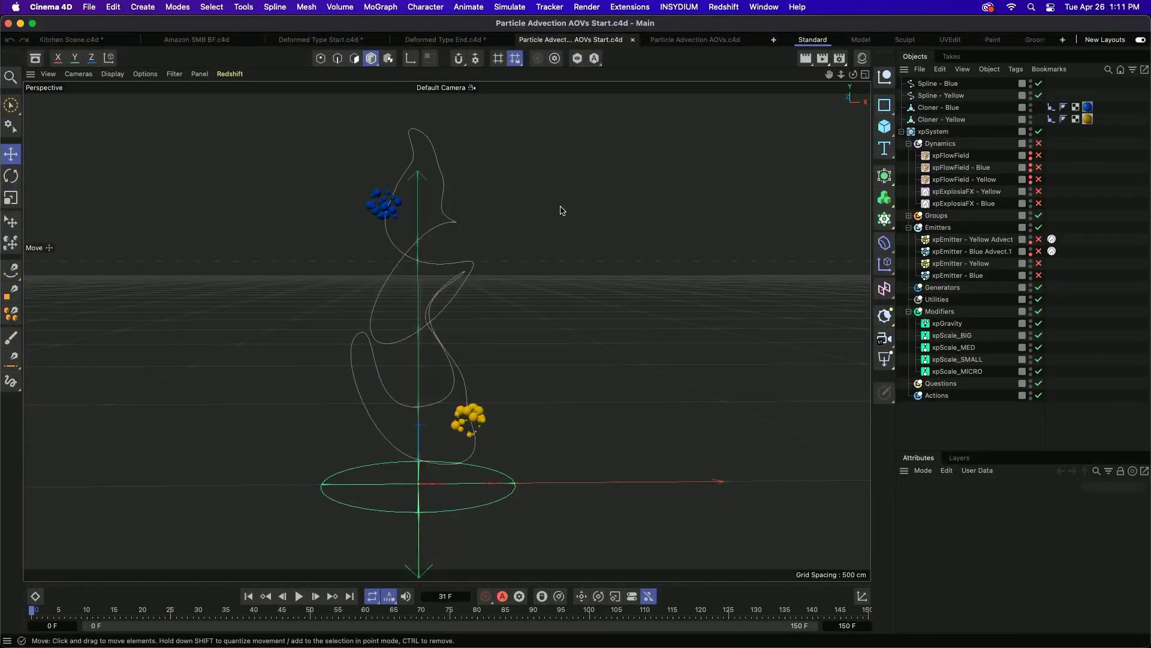
Examine the blue cloner's Align to Spline tag, and play the animation to watch the cloners move along their splines.
click(947, 109)
click(959, 124)
key(ctrl+z)
click(1050, 107)
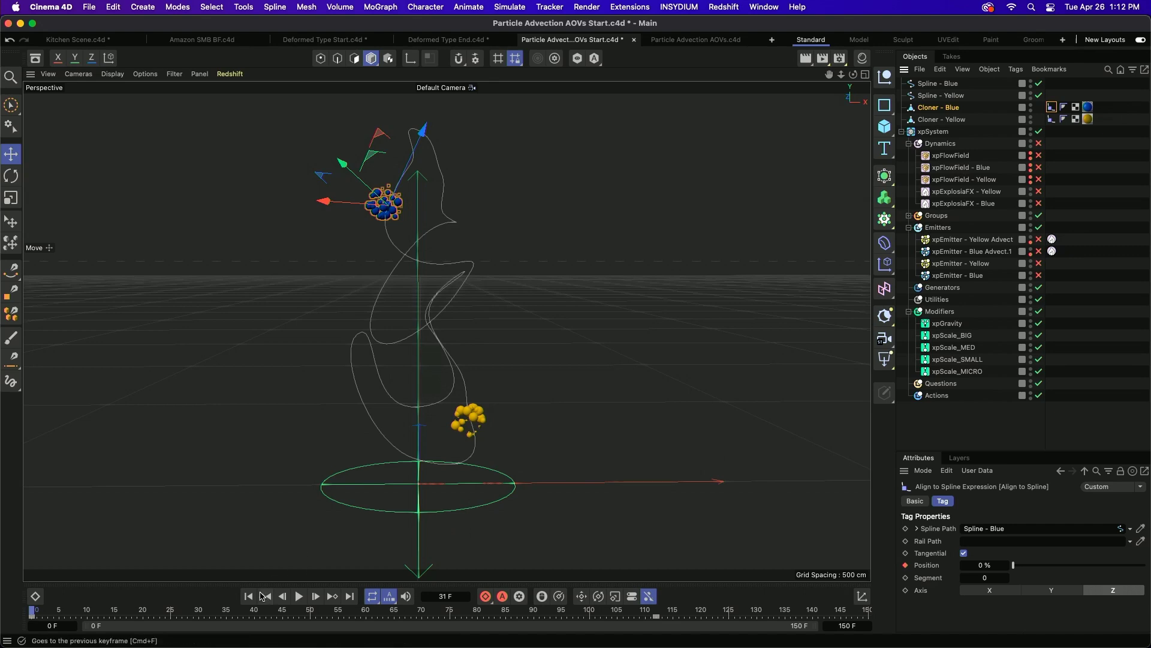
click(299, 596)
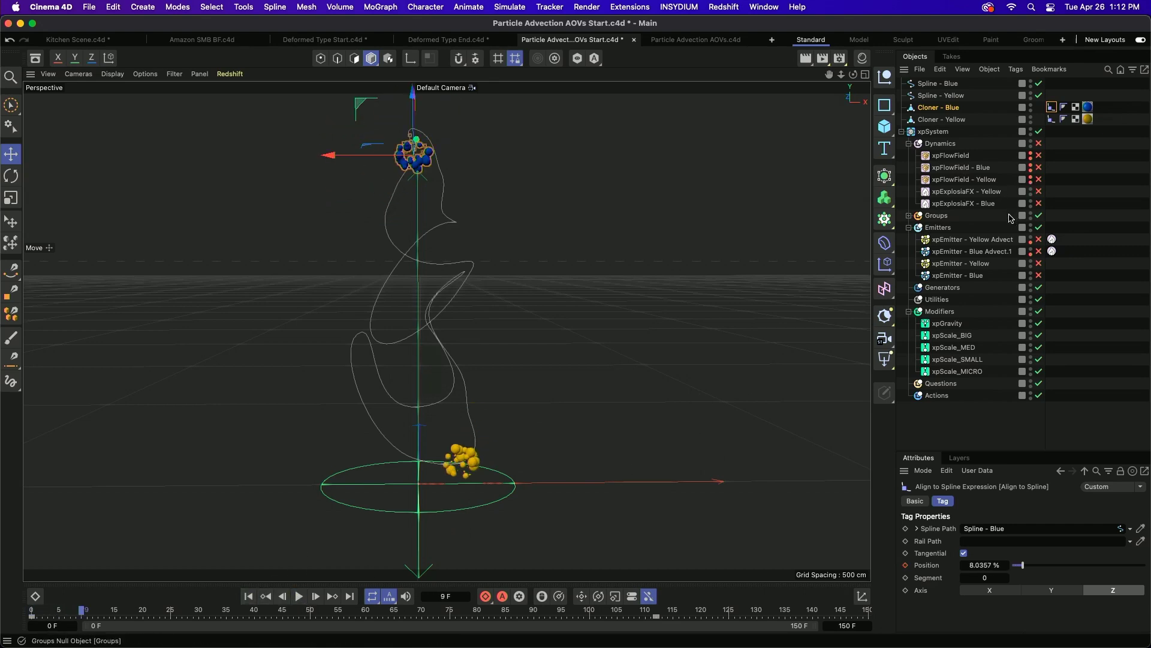
Enable the Yellow Advect and Blue Advect emitters, and play the scene with the Yellow Advect emitter's object properties shown.
click(982, 241)
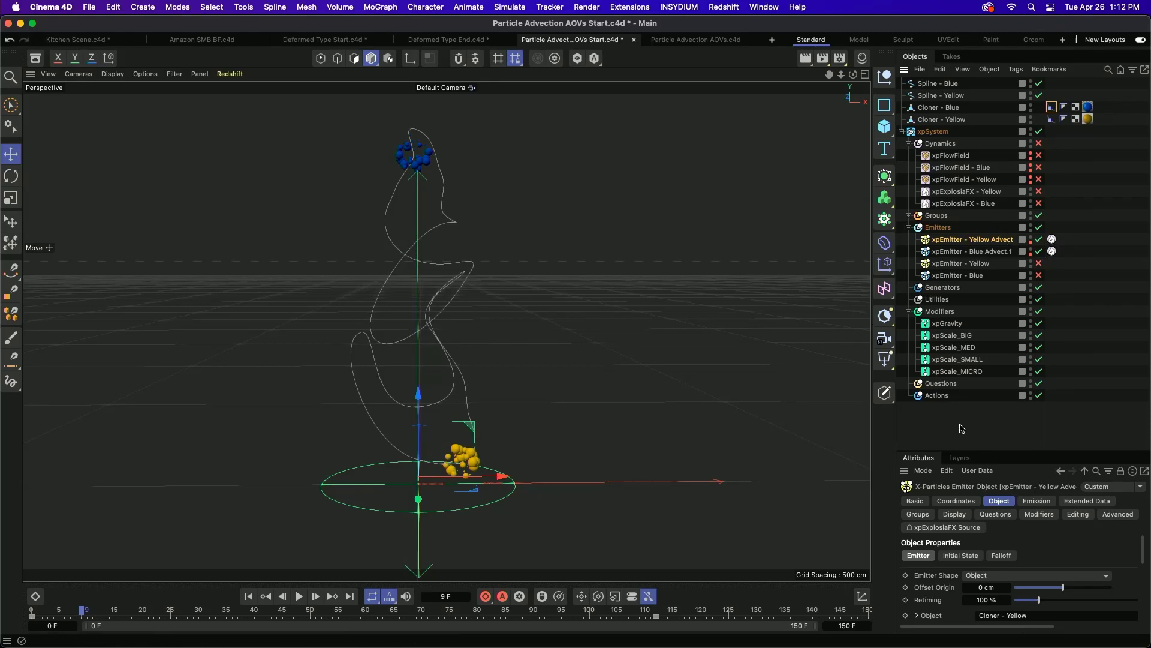
drag(1003, 450, 996, 379)
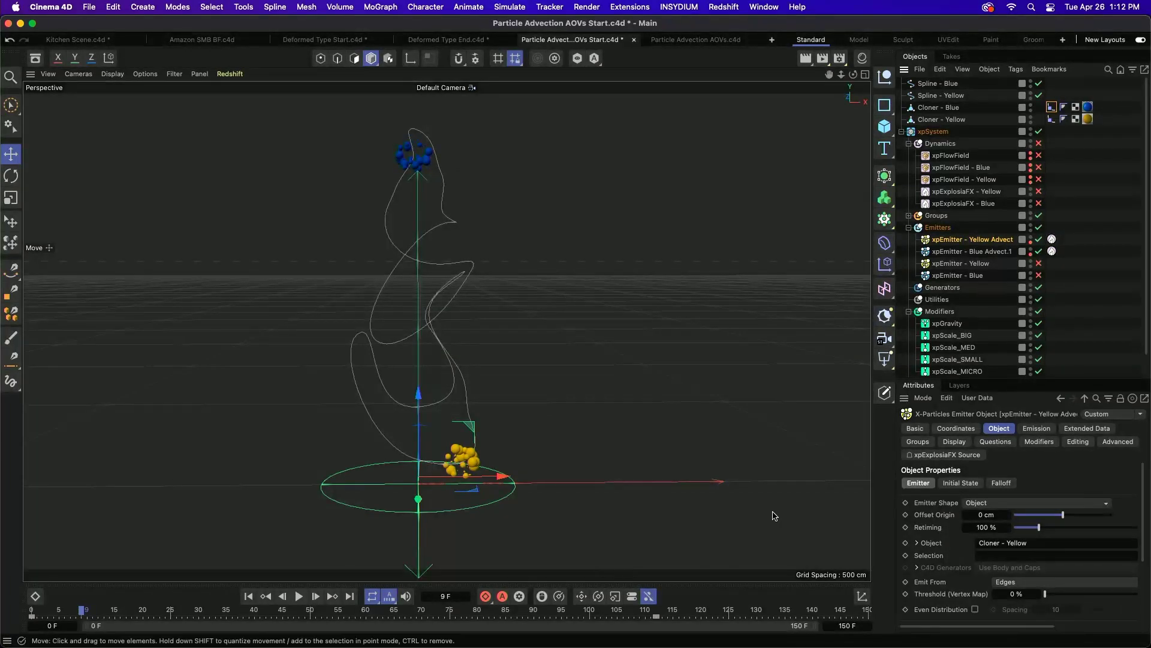
click(299, 596)
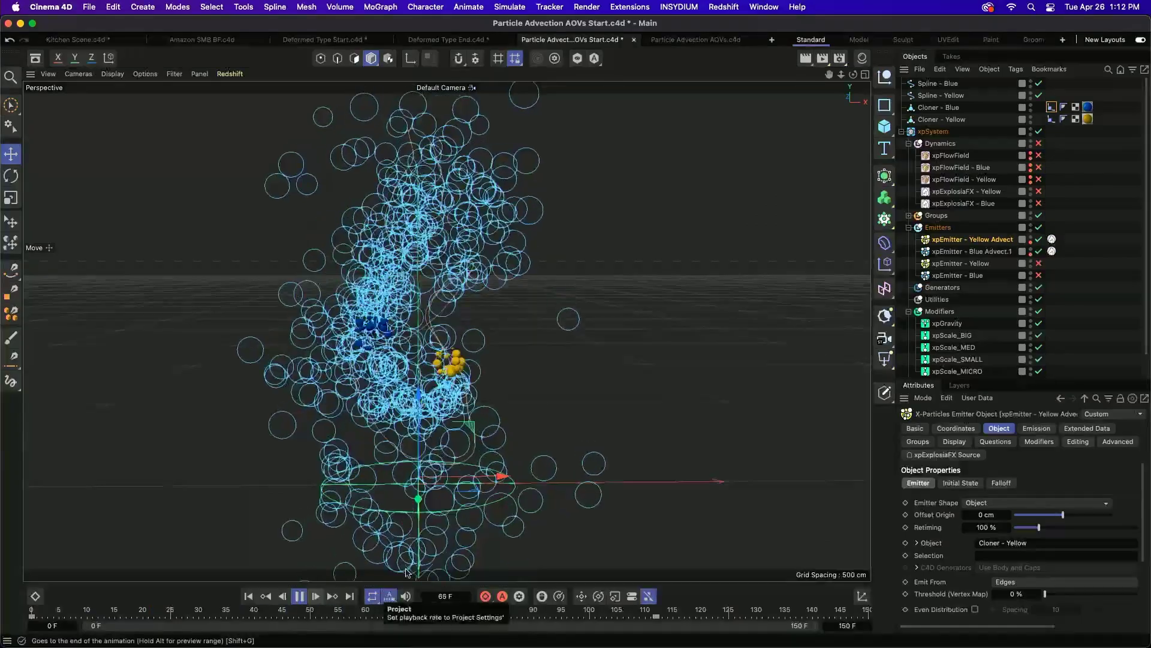
Examine the Yellow Advect emitter's emission settings and its extended physical data while the particles play.
click(1036, 428)
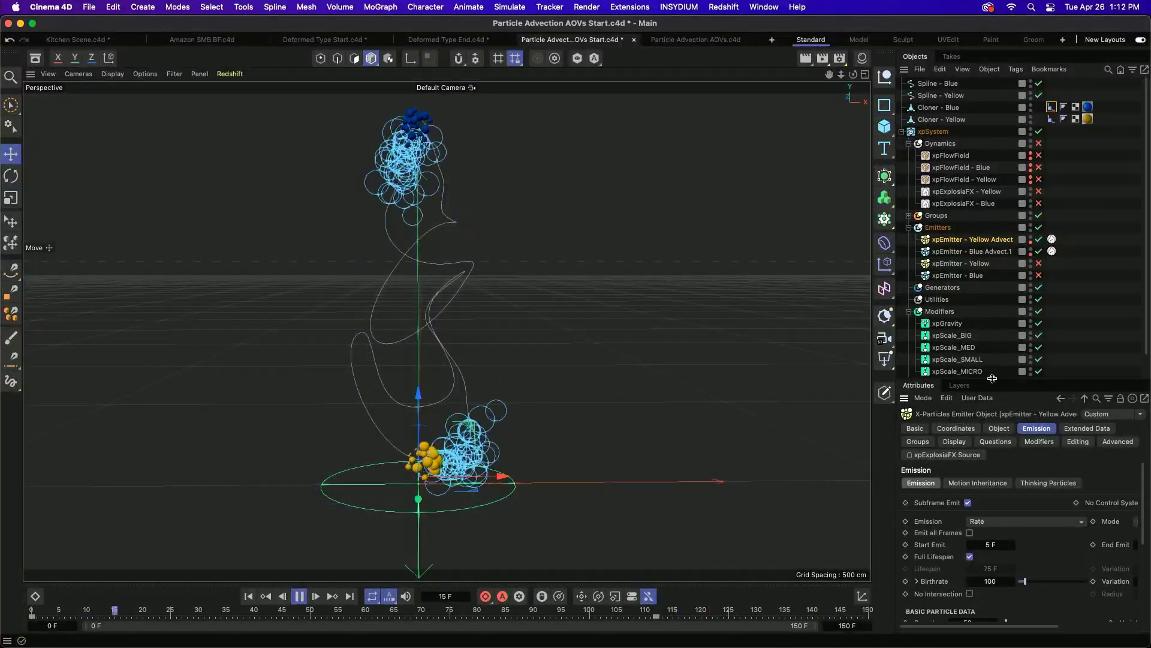
drag(1005, 379, 1005, 228)
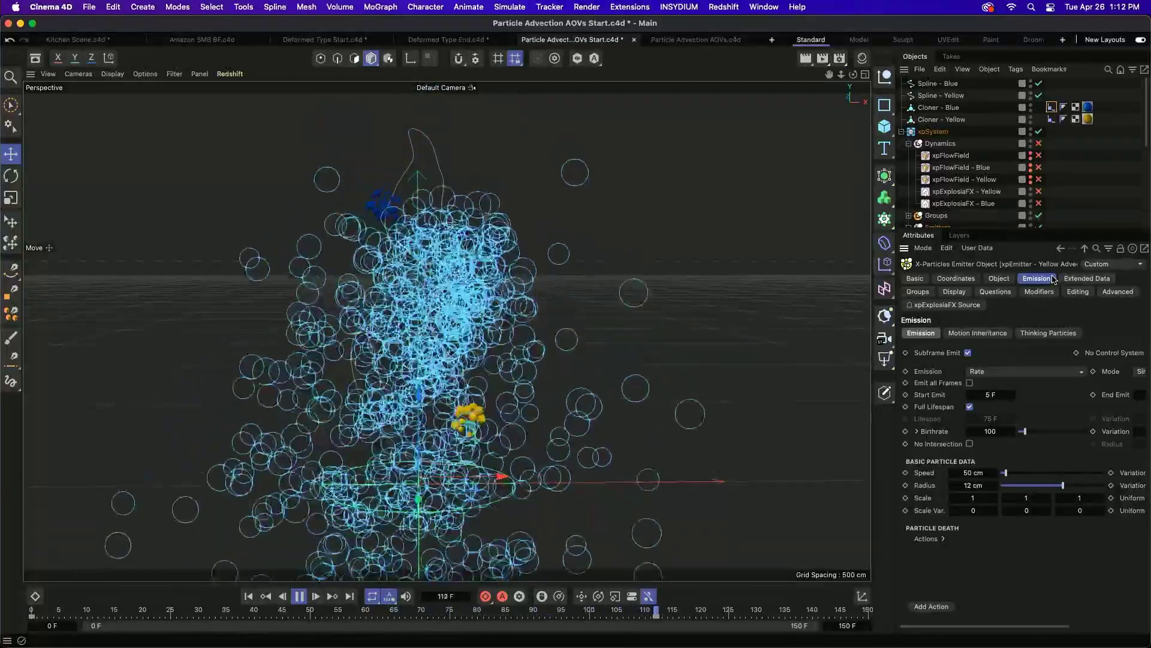
click(1082, 278)
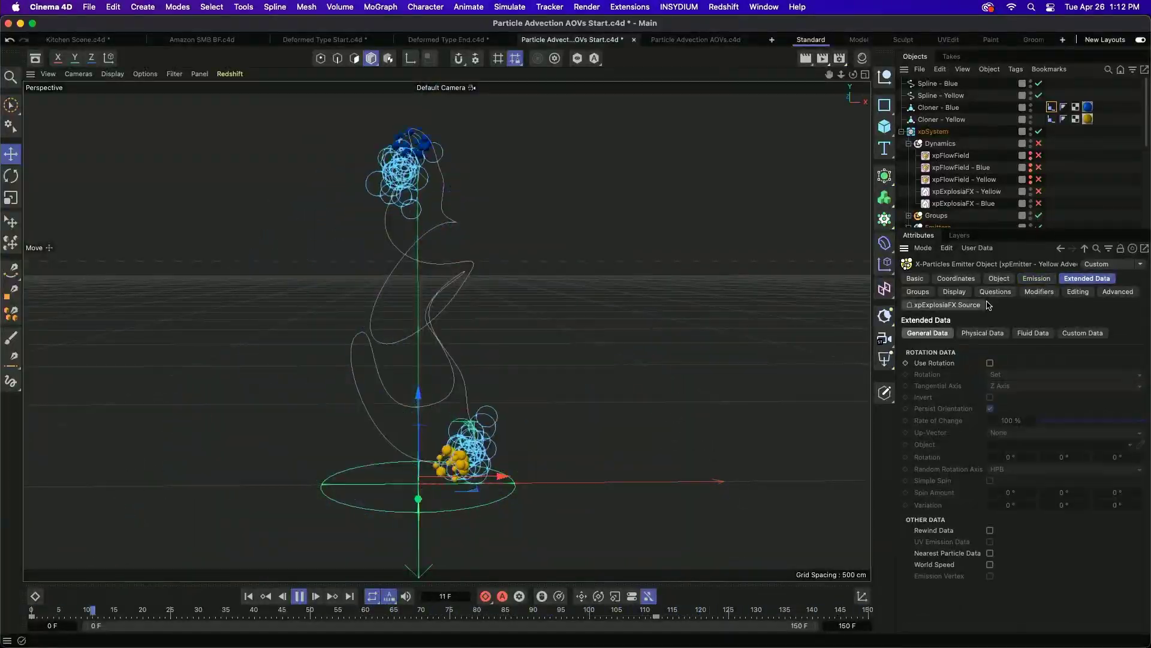
click(1036, 278)
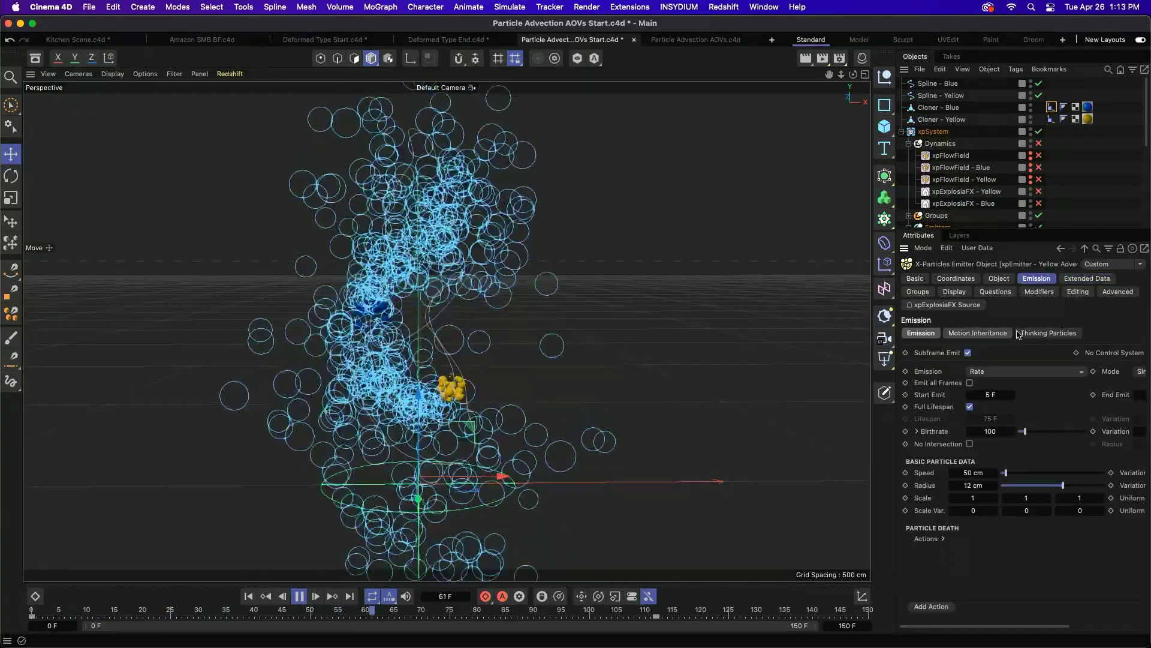
click(1082, 279)
click(982, 333)
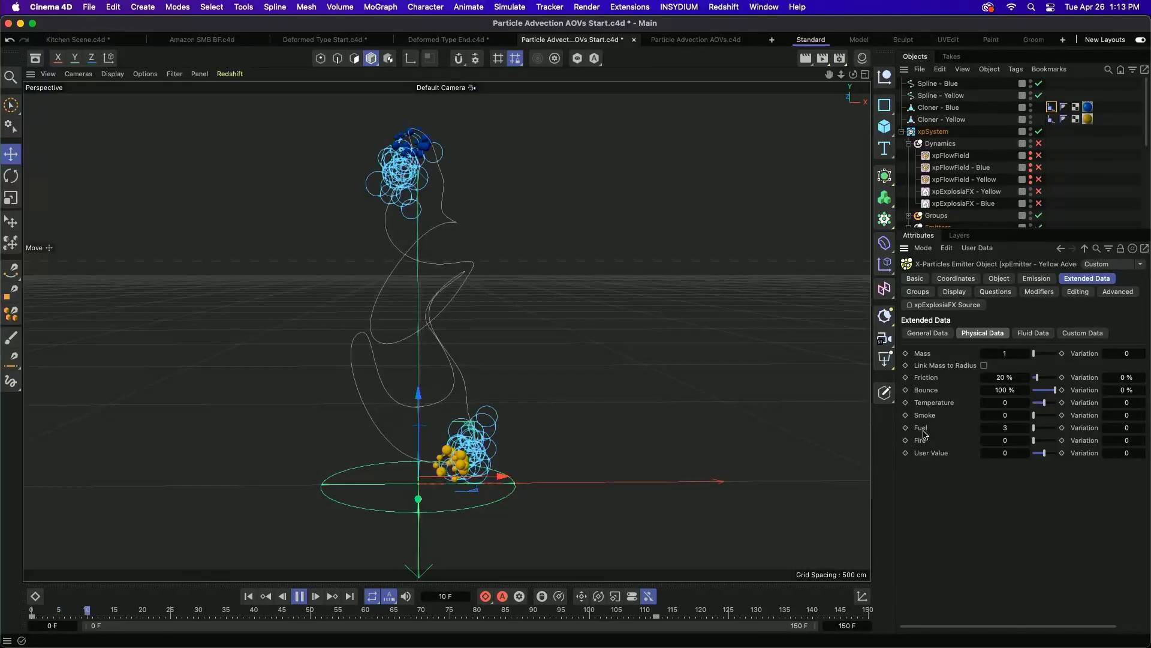
Enable the yellow and blue xpExplosiaFX objects together with the parent Dynamics group.
click(1039, 192)
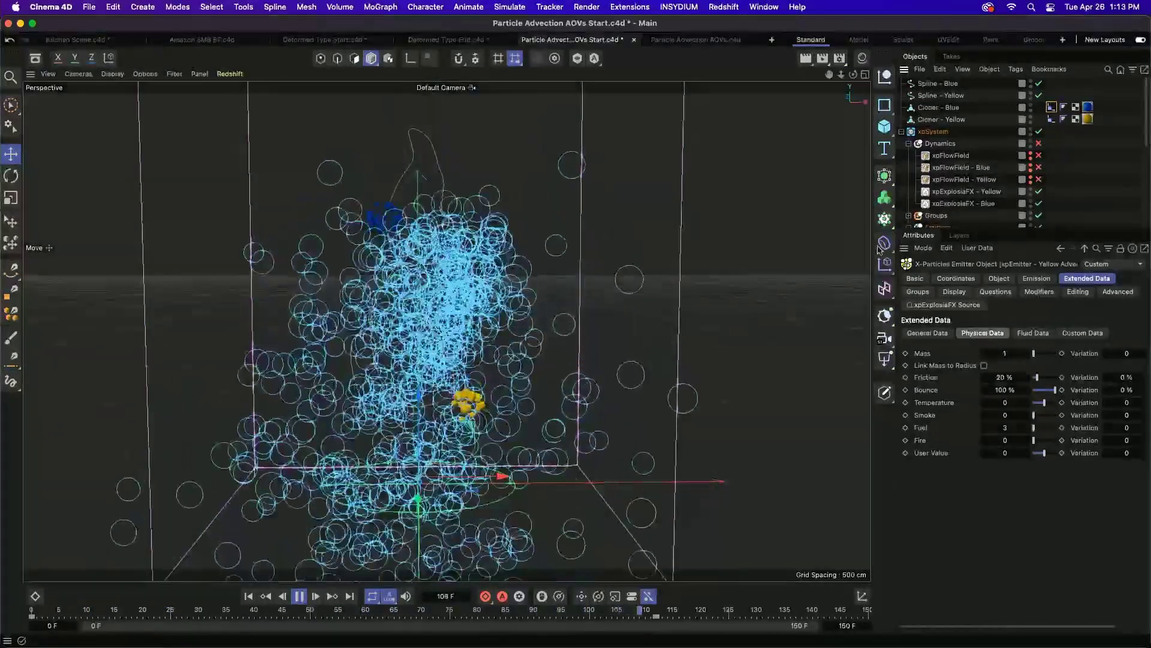
click(1040, 144)
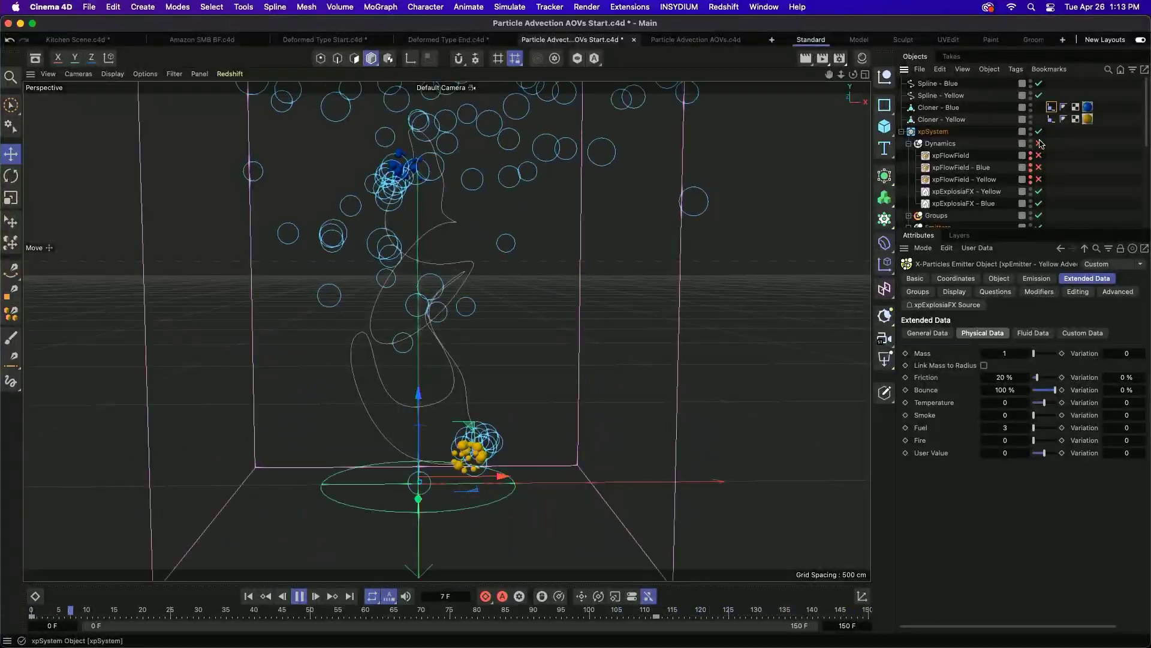
Show the display settings of both xpExplosiaFX objects together, and replay the simulation from the start to frame 24.
drag(1005, 192, 983, 206)
click(1044, 291)
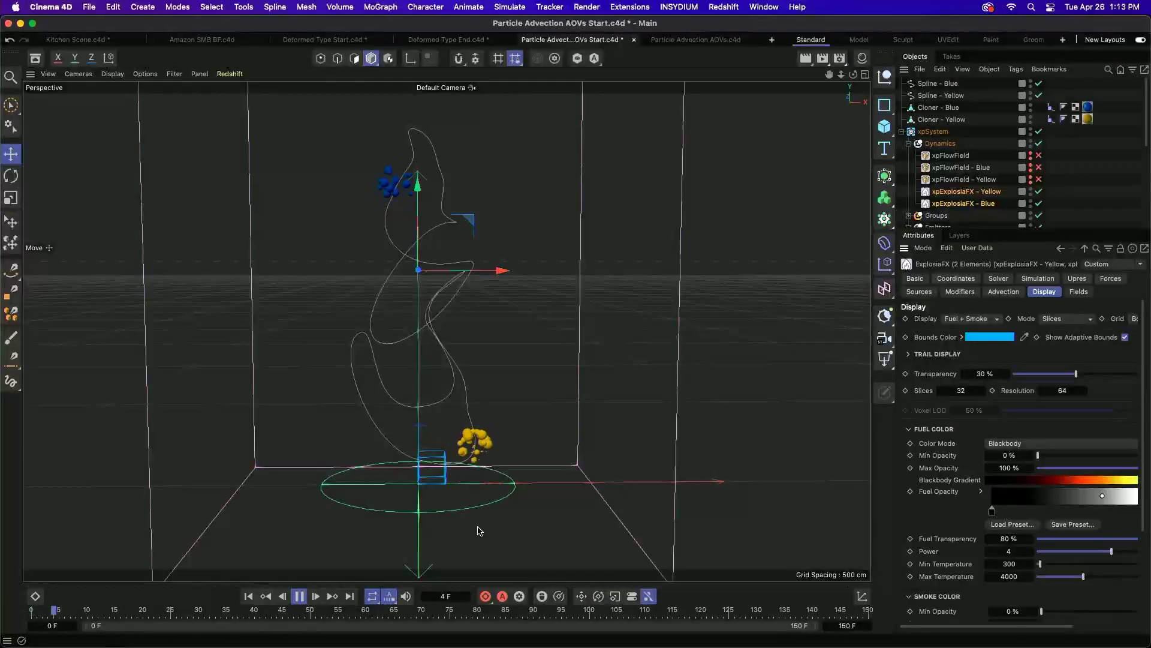
click(299, 596)
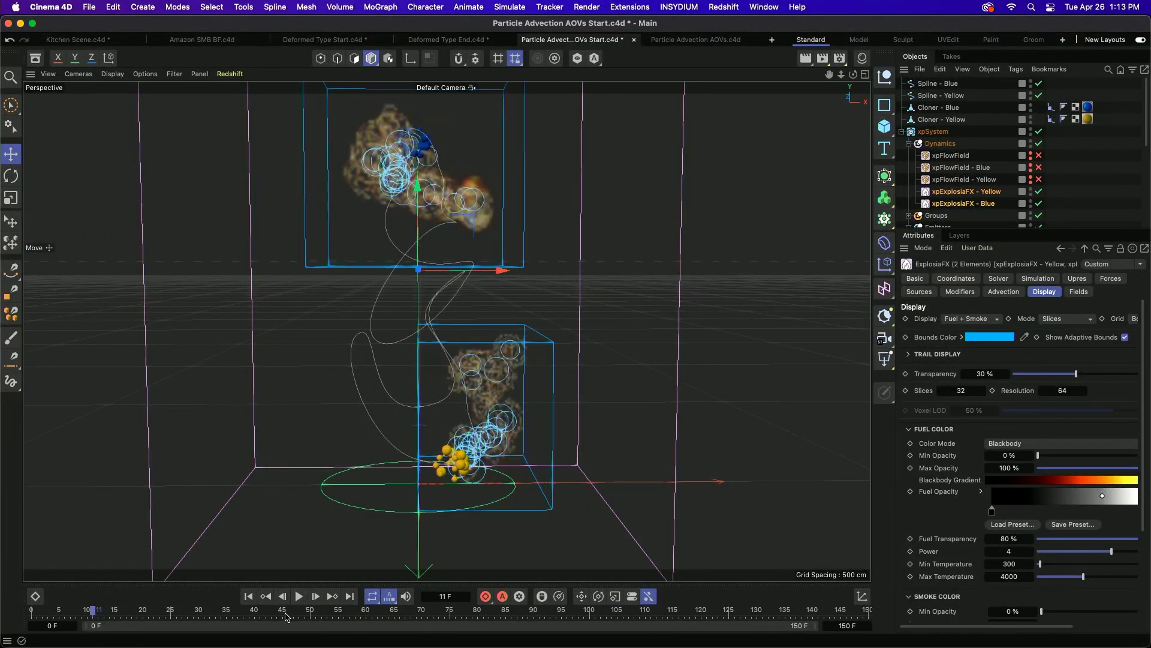
click(248, 596)
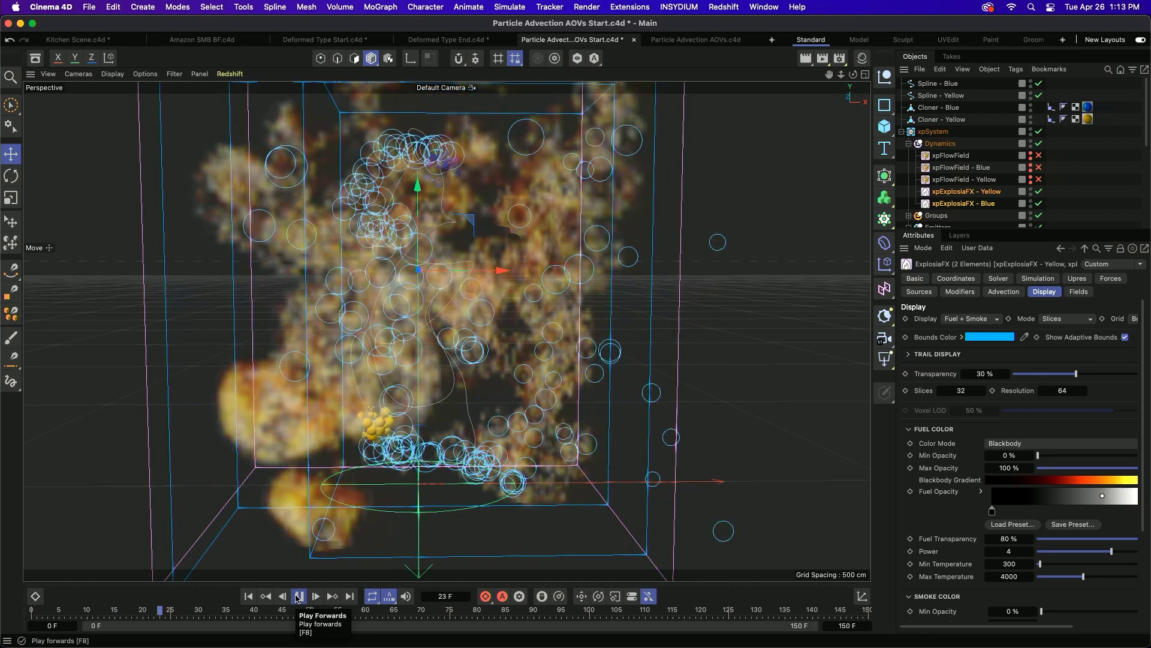
click(298, 596)
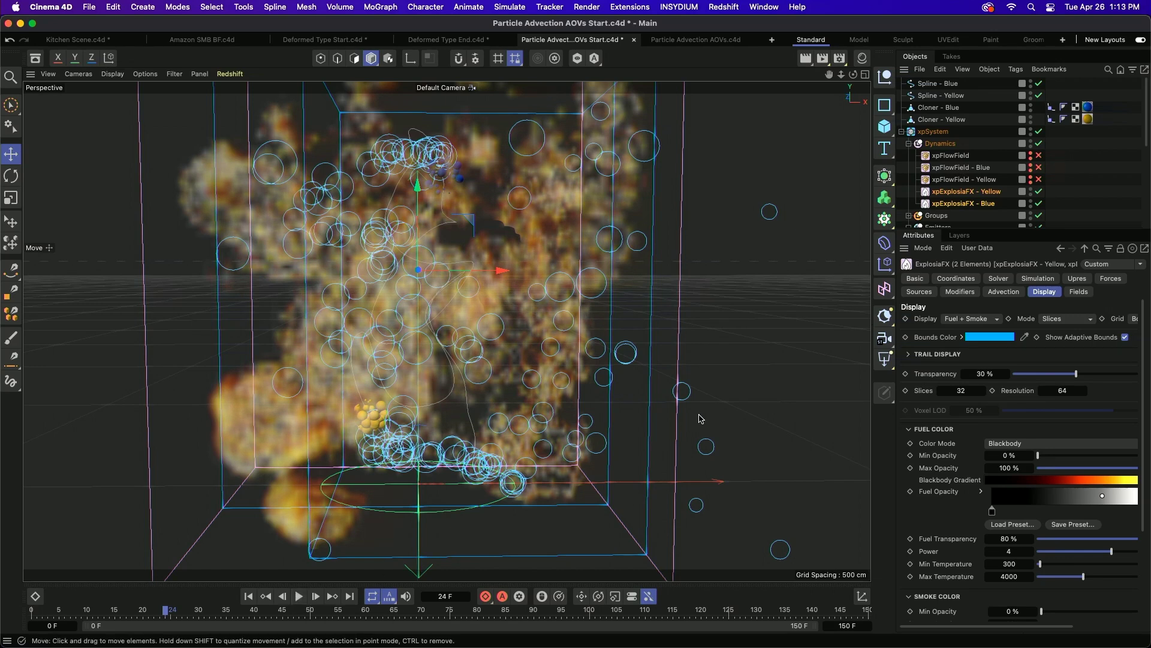
Delete the Yellow Advect emitter from the Emitters group, and undo the deletion.
drag(997, 228, 997, 346)
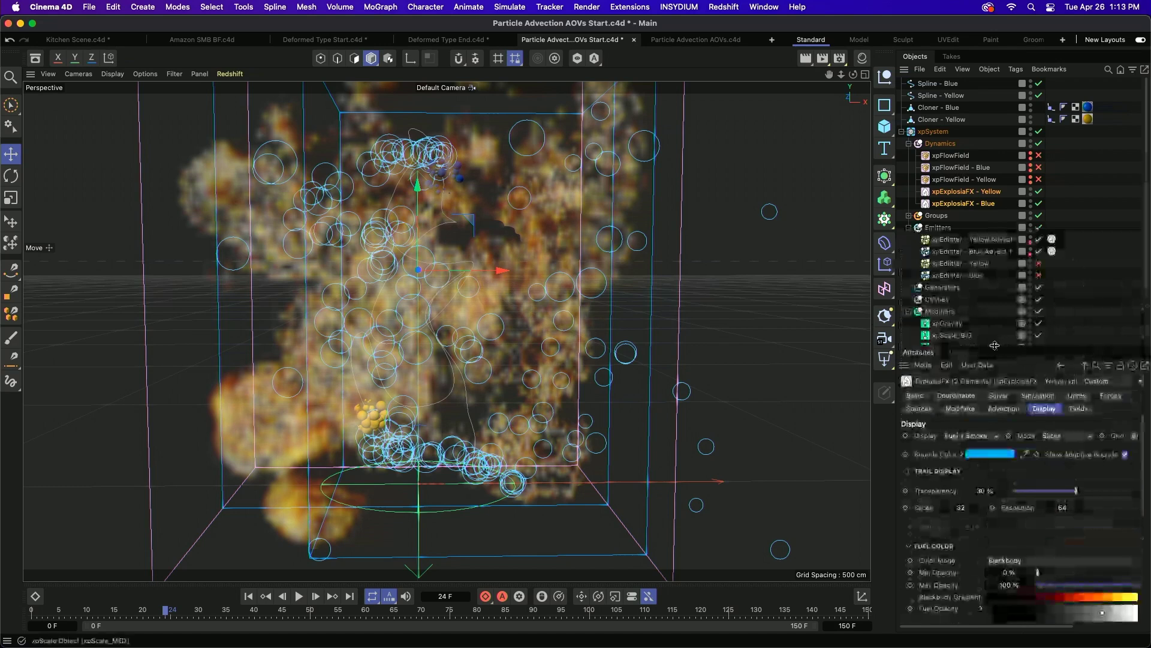
click(990, 244)
key(Delete)
click(991, 257)
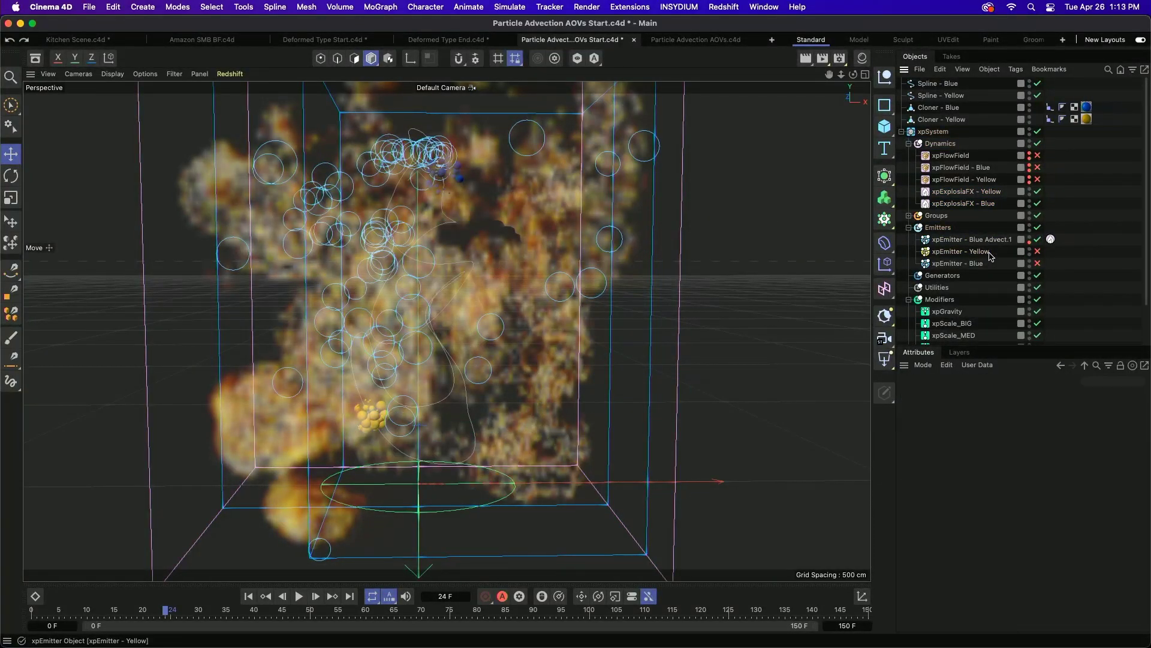
key(super+z)
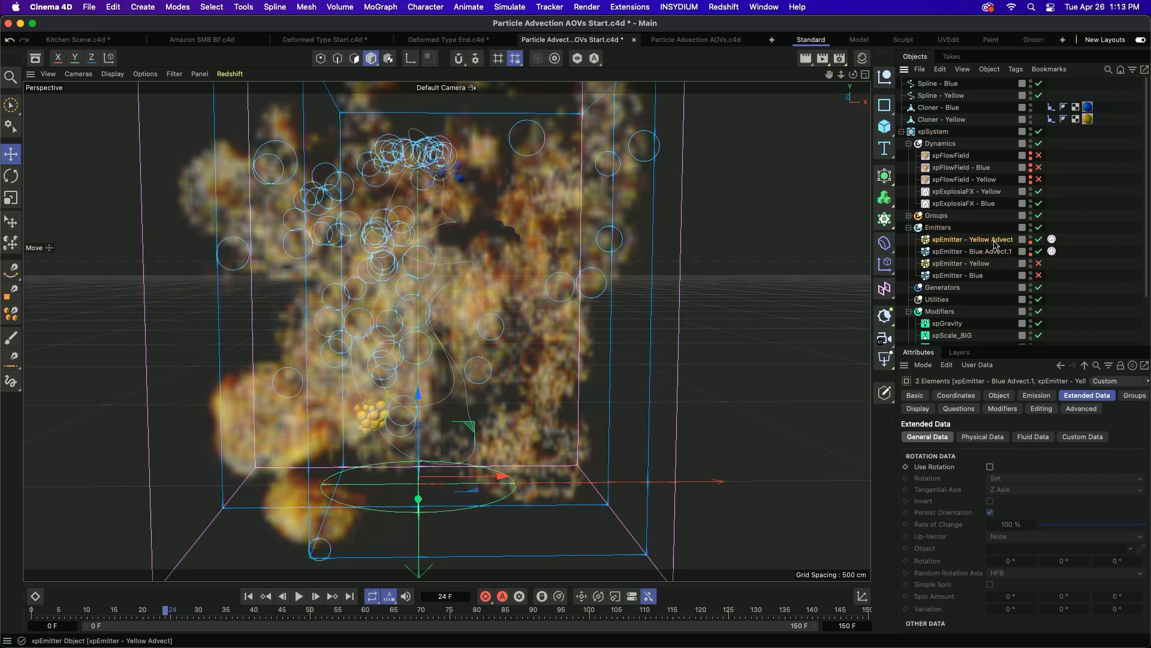
Add xpExplosiaFX - Yellow and xpExplosiaFX - Blue to the modifier list of both Advect emitters.
shift+click(994, 251)
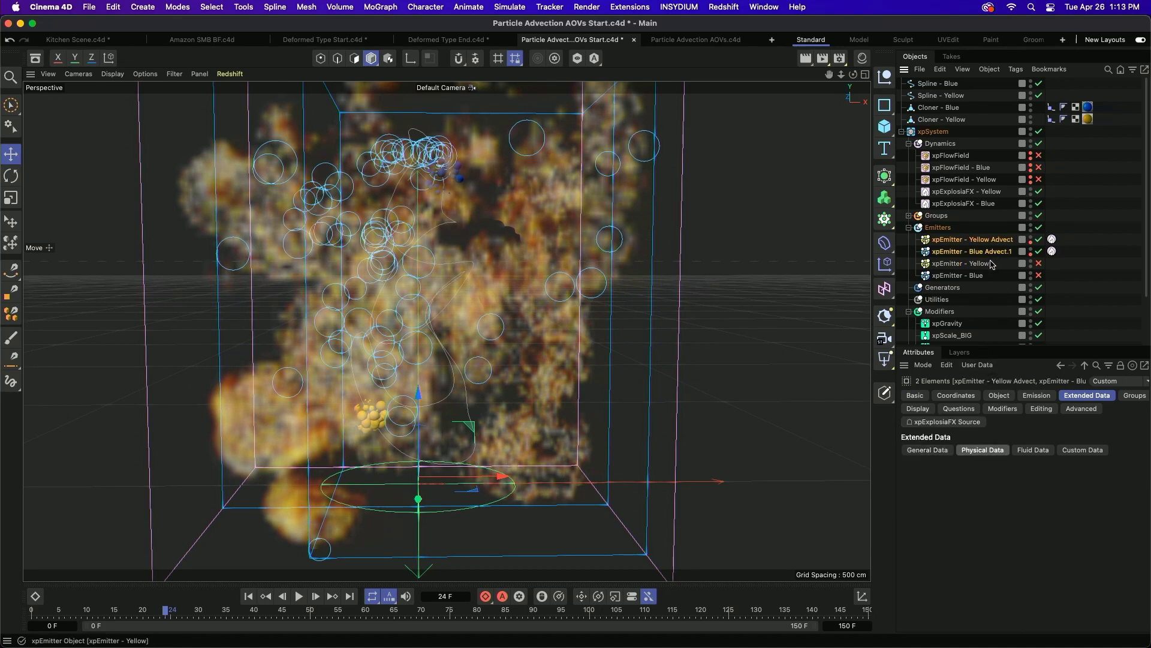
click(918, 409)
click(959, 408)
click(1002, 408)
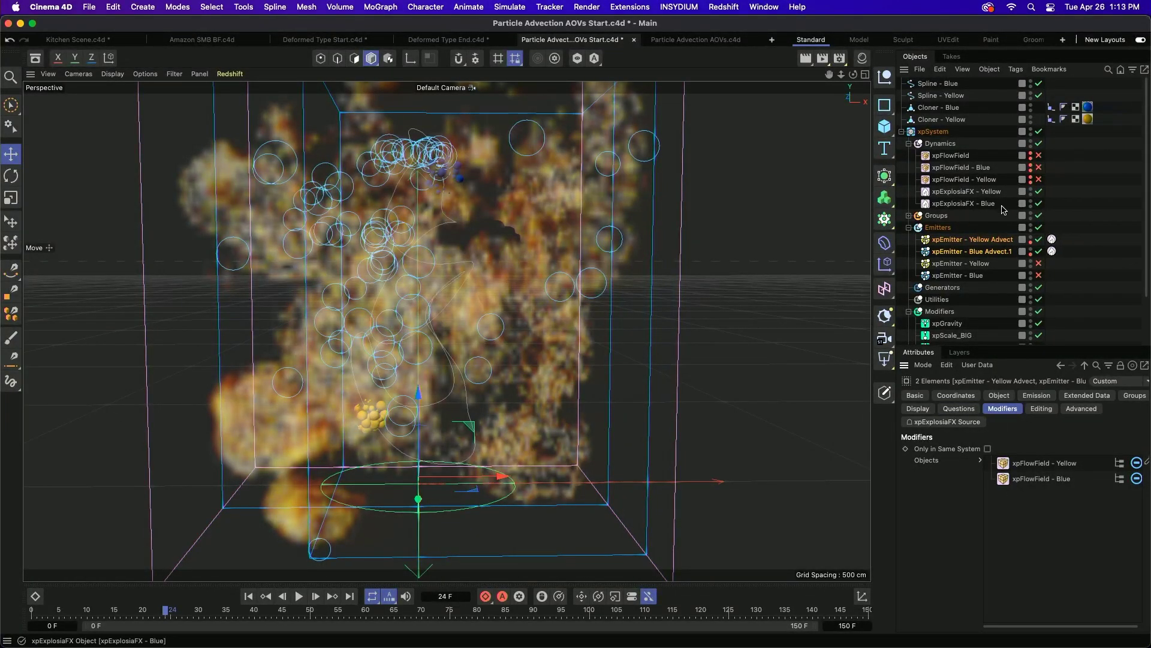
drag(978, 193, 1004, 328)
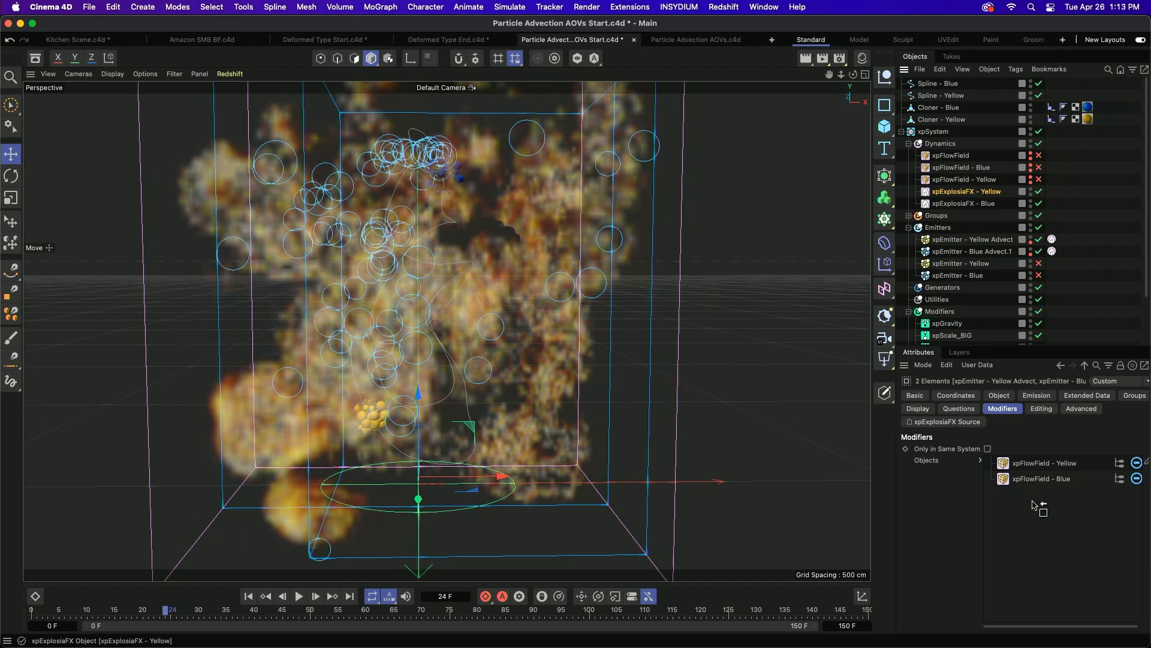
drag(1034, 506, 1035, 506)
drag(962, 203, 1047, 517)
Check which modifier objects are listed on the regular Blue and Yellow emitters.
click(977, 270)
click(976, 273)
click(978, 264)
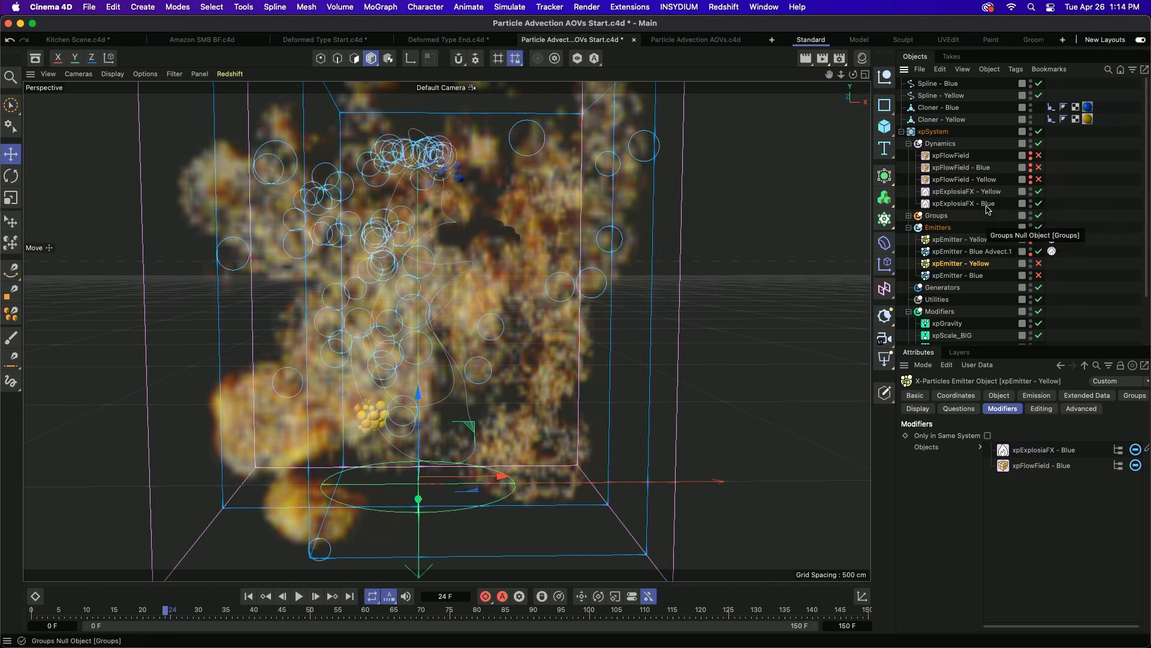
Set the UVW advection of both xpExplosiaFX objects to 0 %.
drag(989, 206, 1013, 202)
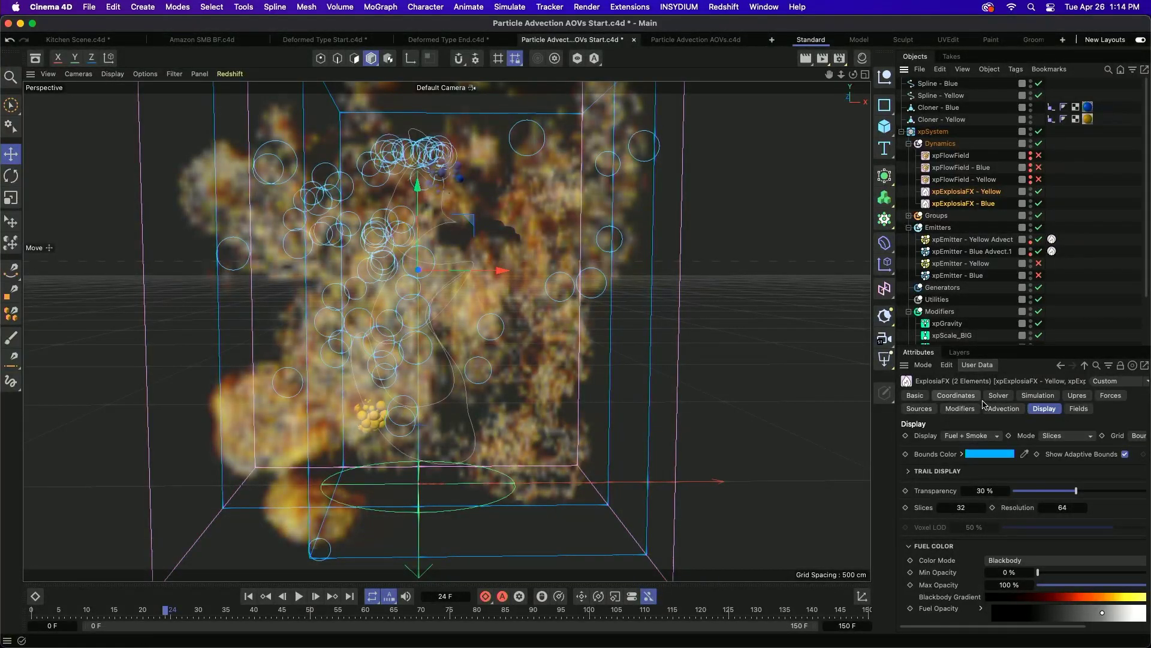
click(1001, 409)
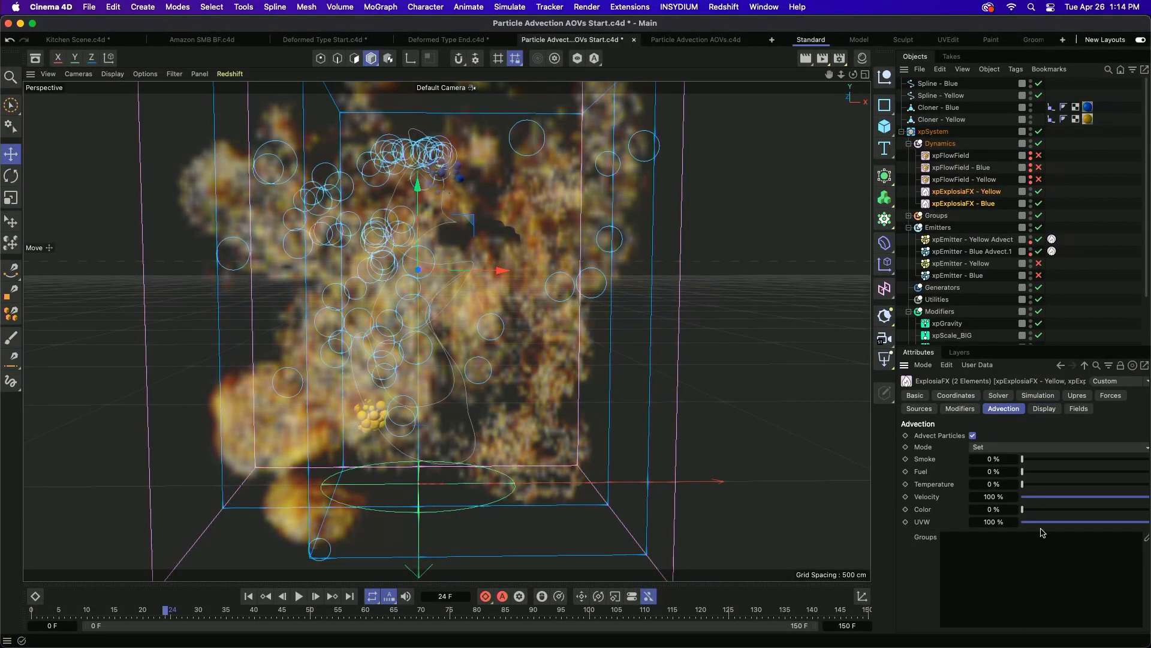
drag(1039, 525, 928, 519)
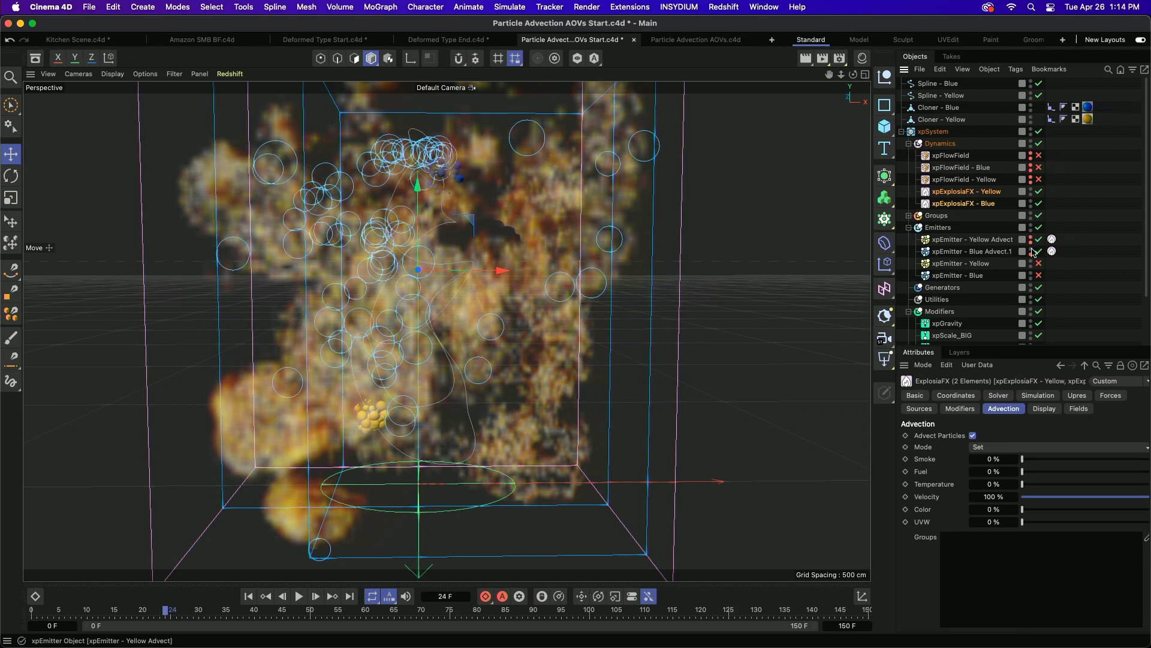
Enable the regular Yellow and Blue emitters, and play the simulation with the Dynamics group disabled.
click(974, 264)
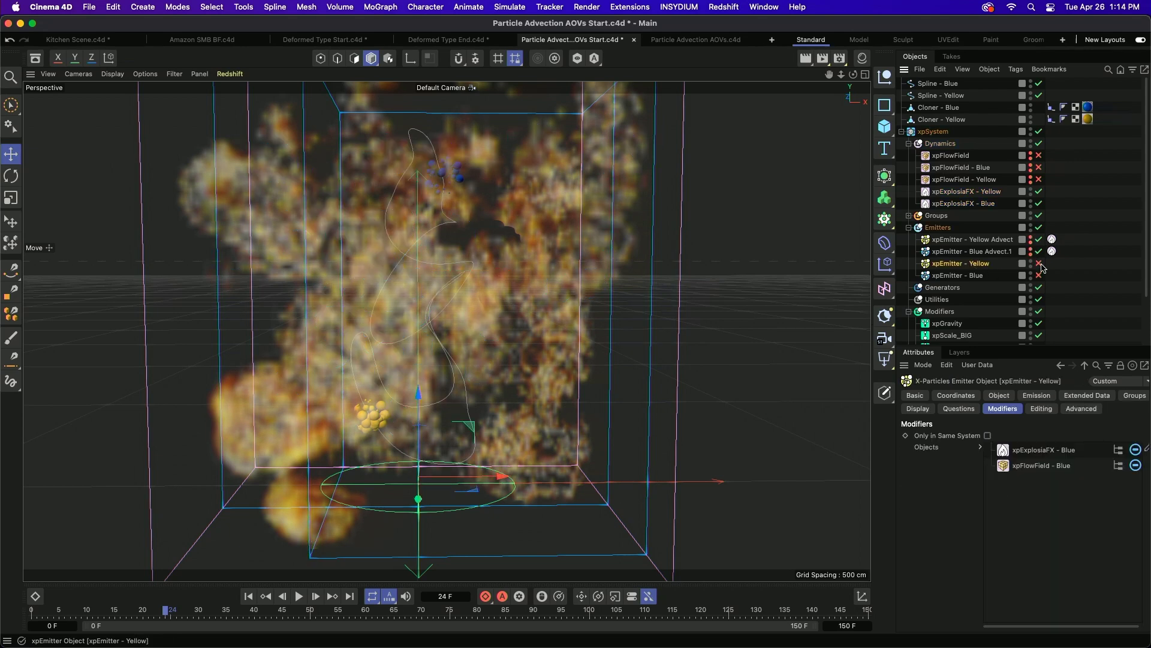
click(1039, 144)
key(F8)
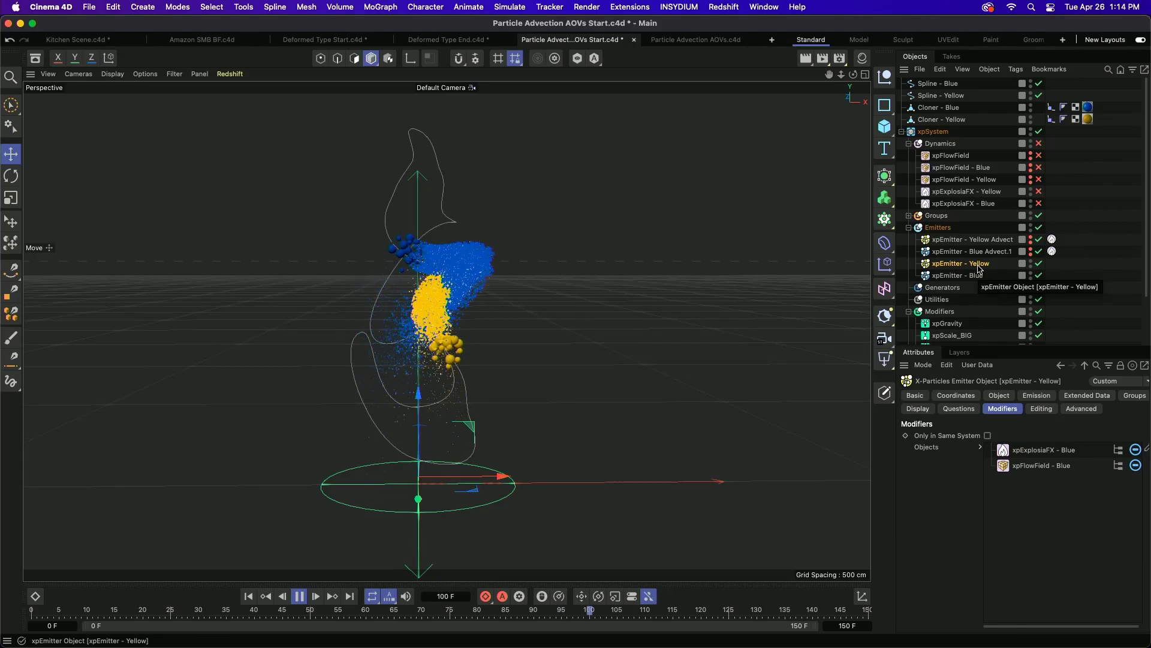
Examine the xpScale_BIG modifier's spline and the xpGravity modifier's object and mapping settings.
scroll(1079, 287, down, 2)
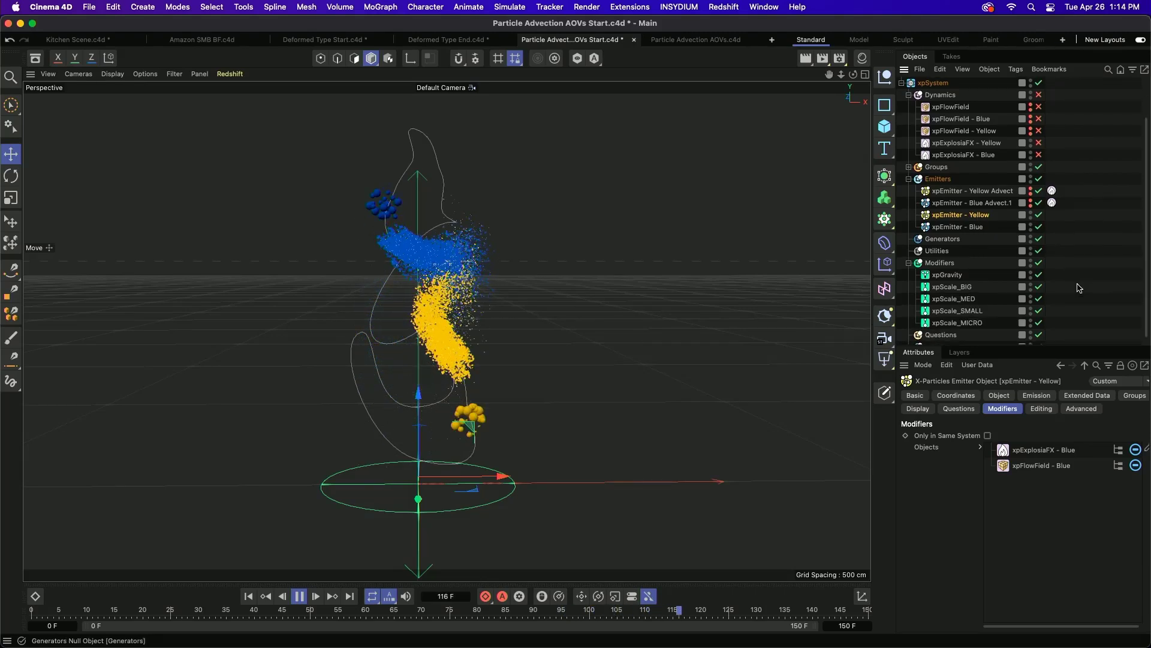
click(953, 286)
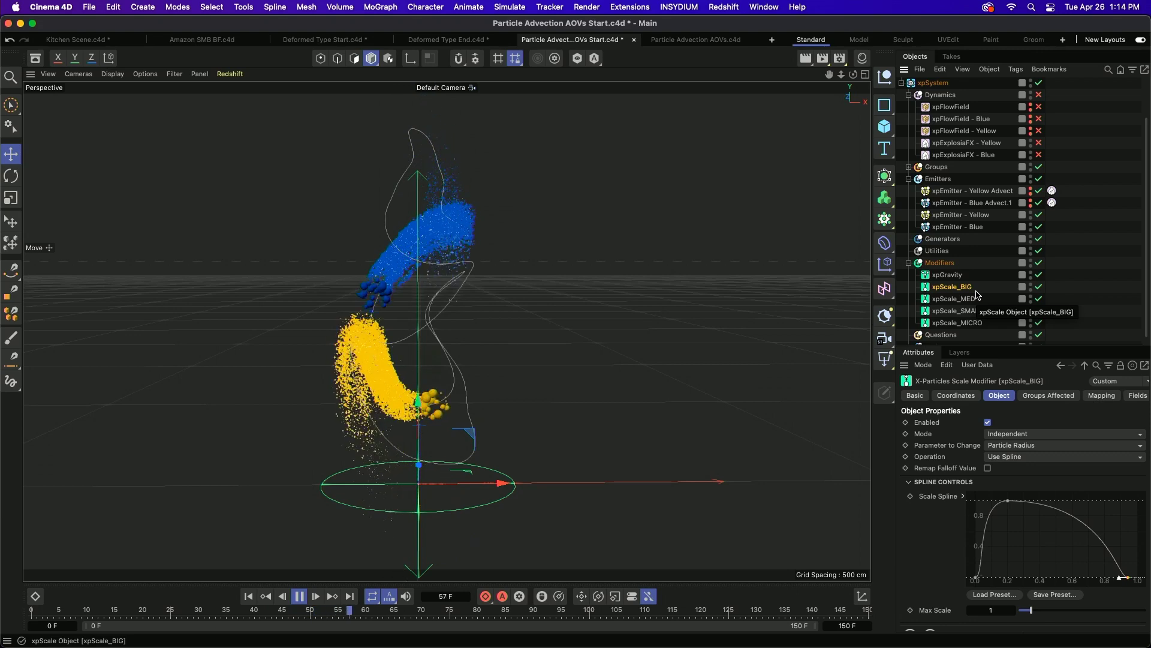
click(940, 277)
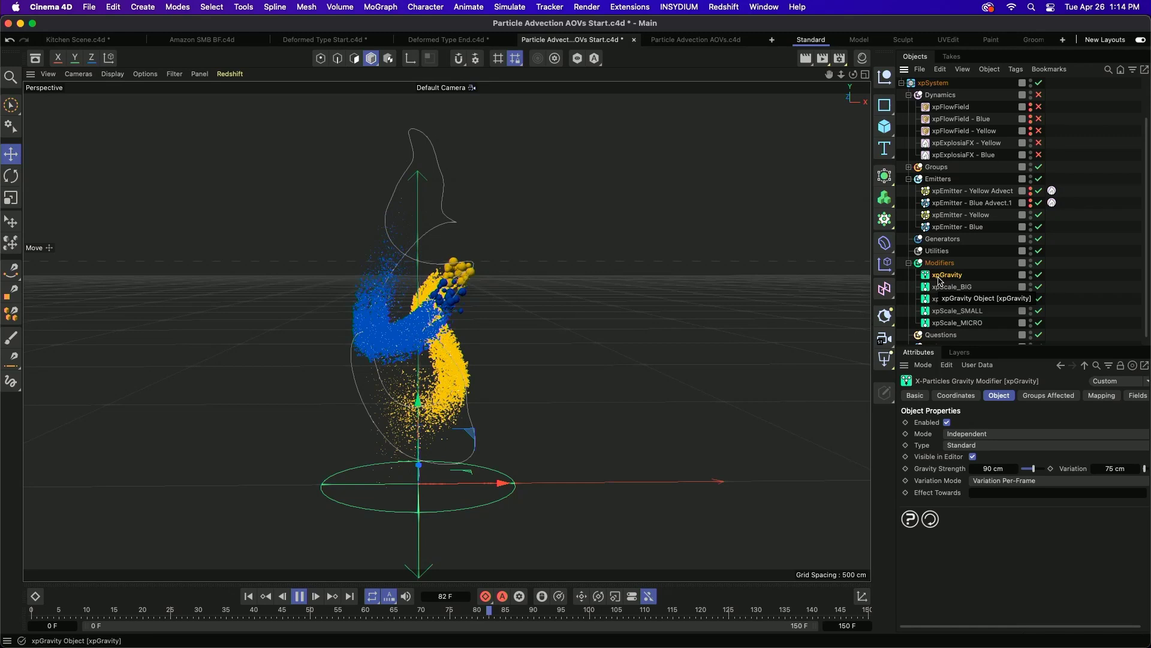
click(1101, 395)
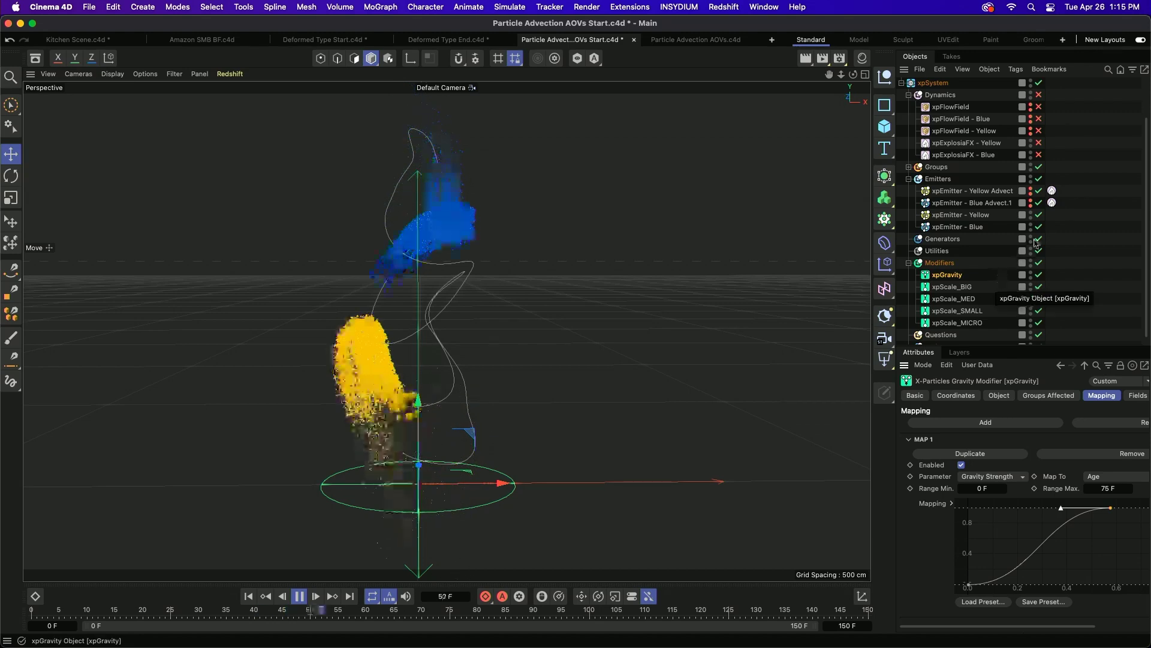
Re-enable the Dynamics group, and with playback stopped at frame 89, set both xpExplosiaFX display modes to Off.
click(1039, 95)
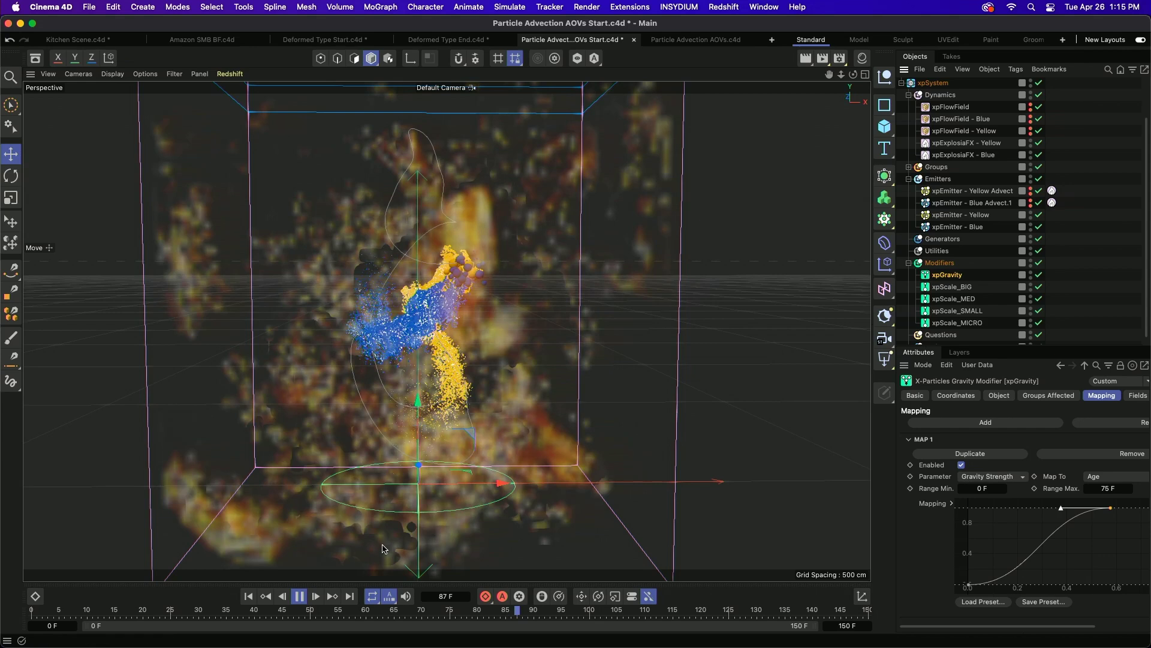
click(299, 601)
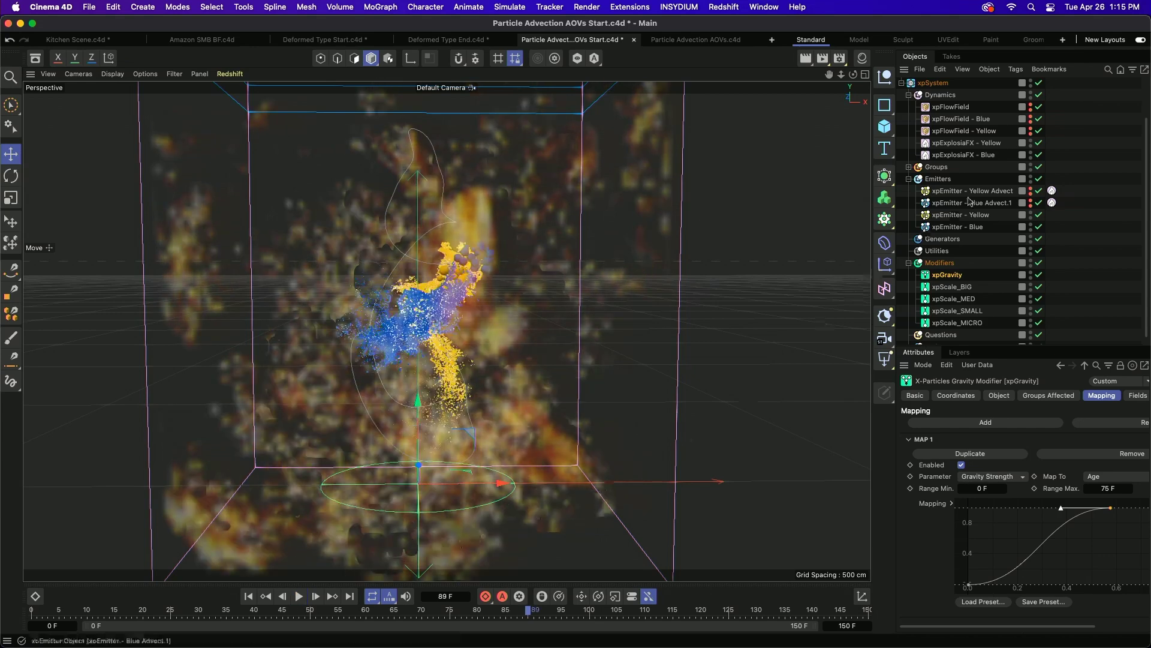
click(967, 143)
shift+click(963, 155)
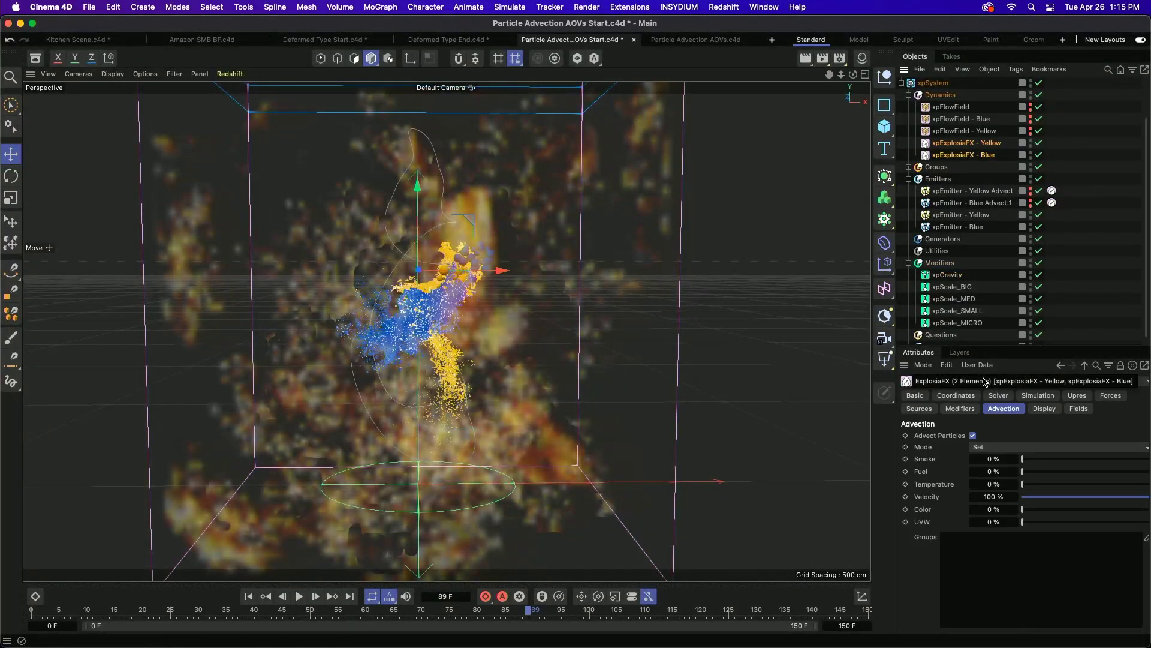
click(1044, 410)
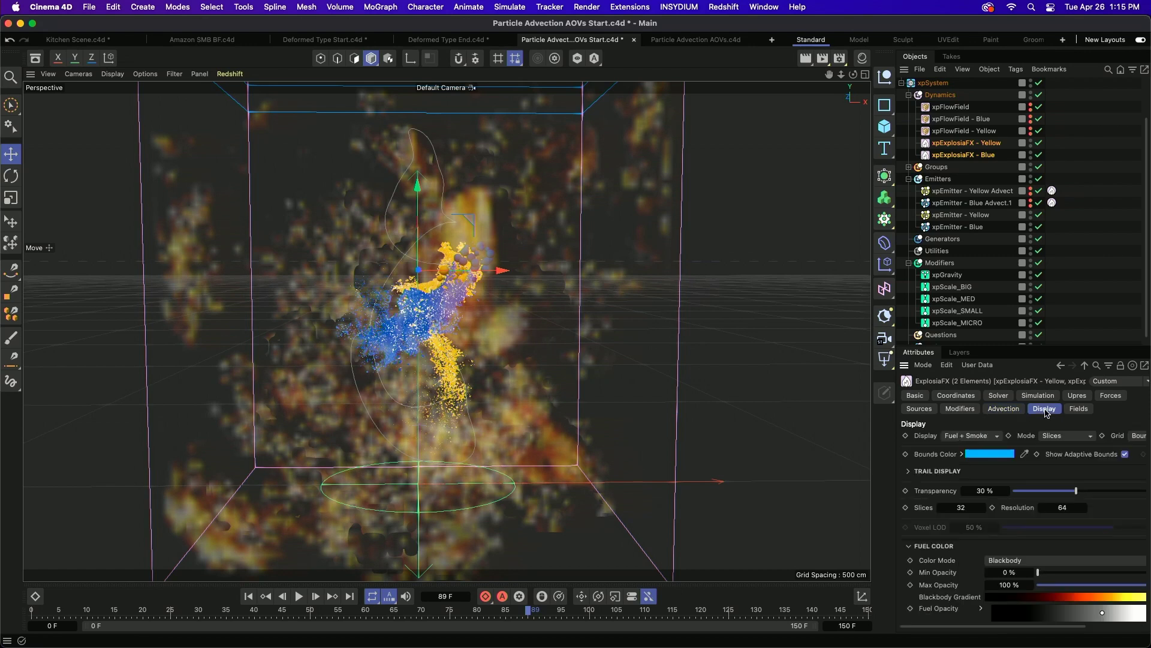
click(1065, 447)
click(1058, 439)
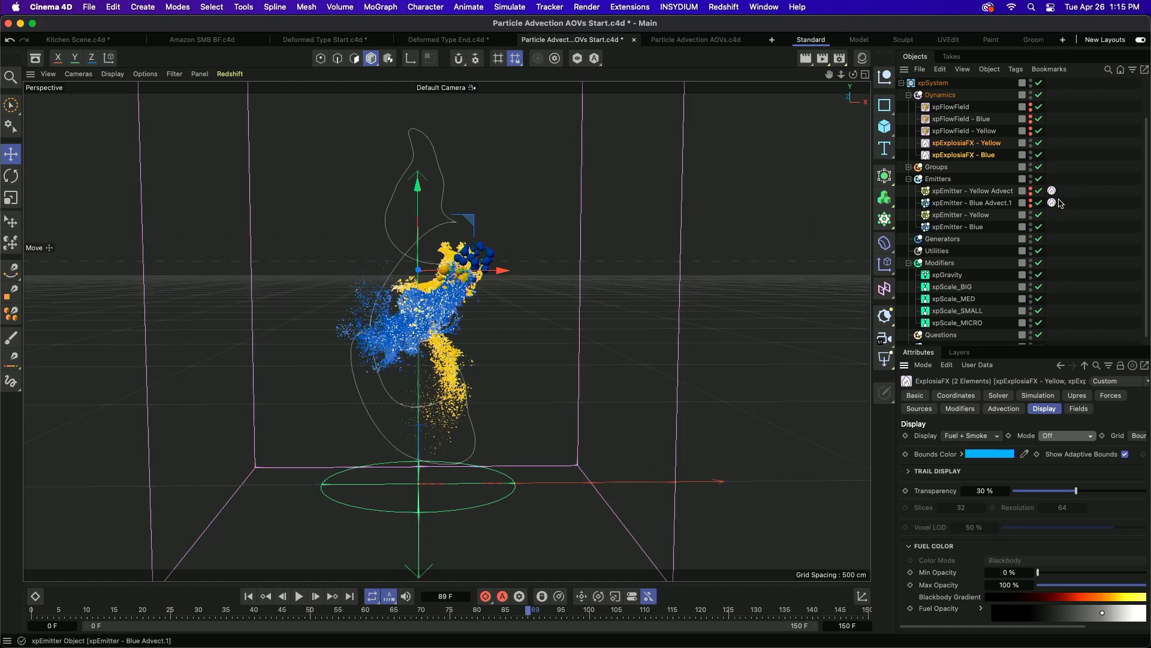
Hide the blue and yellow cloners, and replay the simulation from the start to frame 65.
scroll(1059, 203, up, 3)
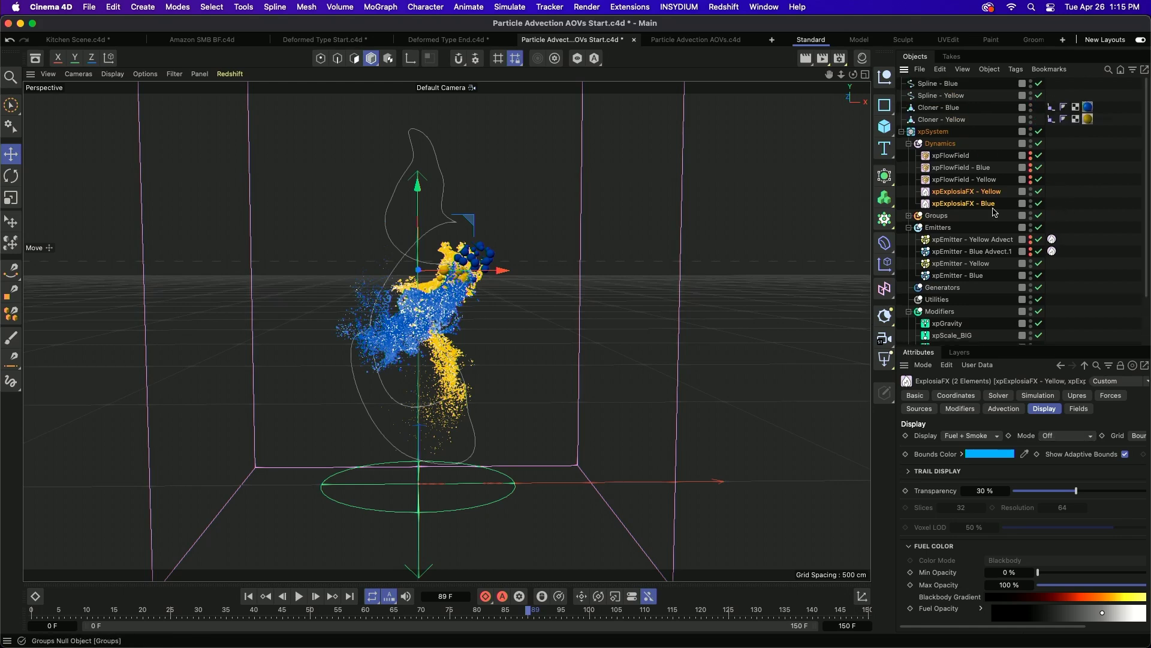
click(1030, 106)
click(1031, 118)
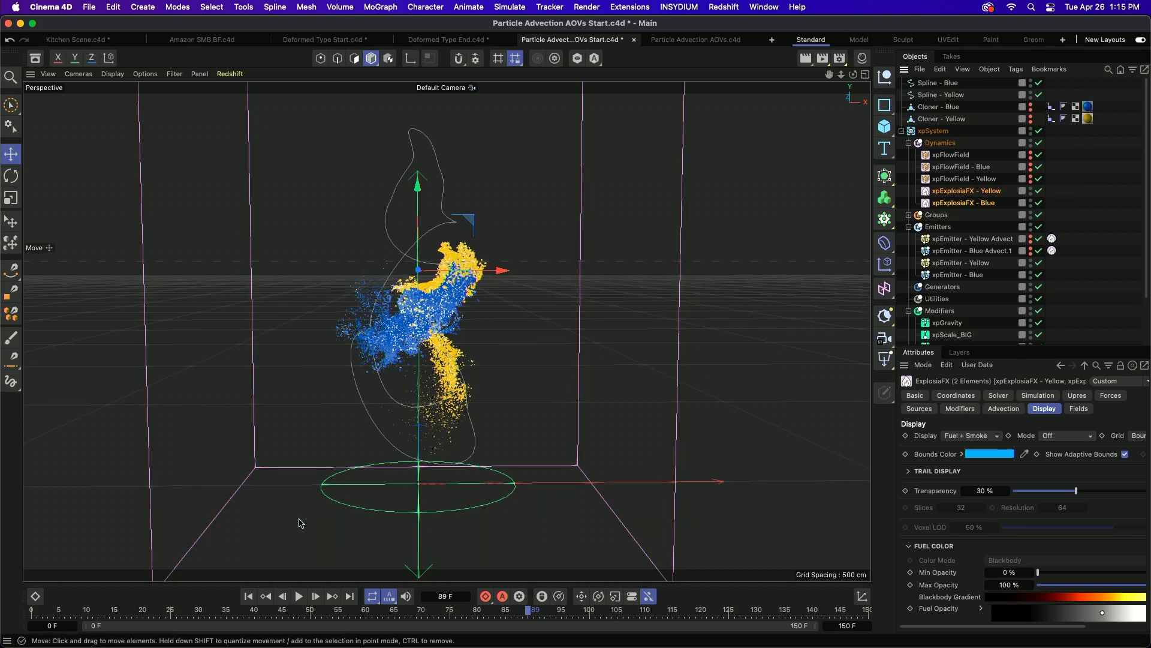
click(248, 596)
click(298, 596)
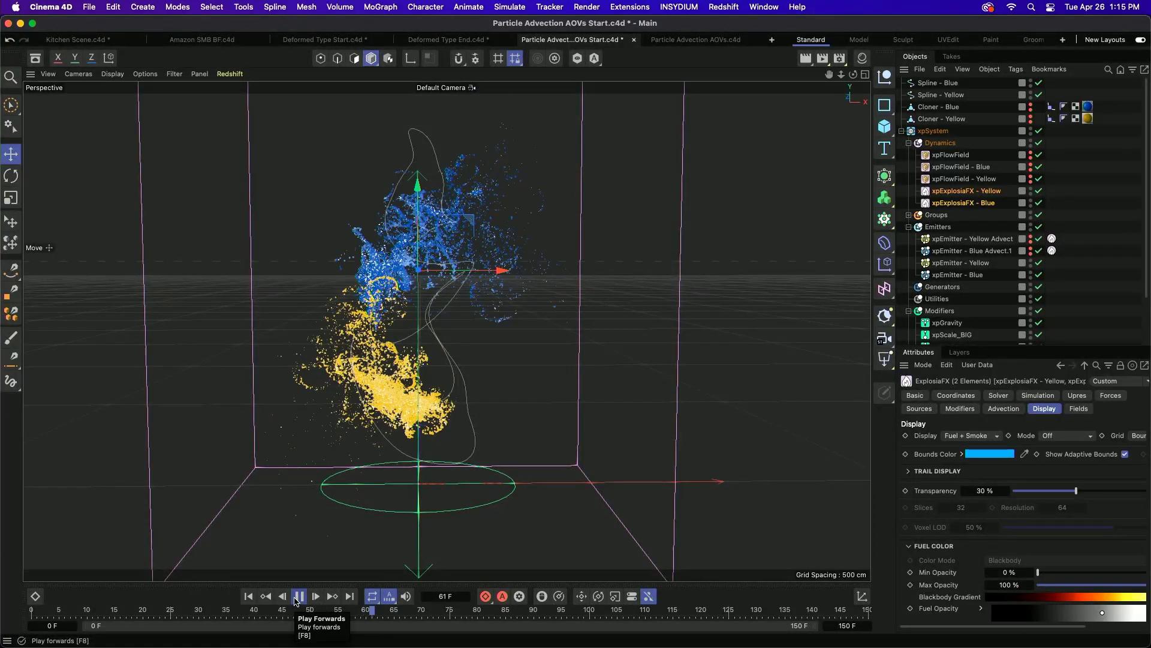
click(296, 600)
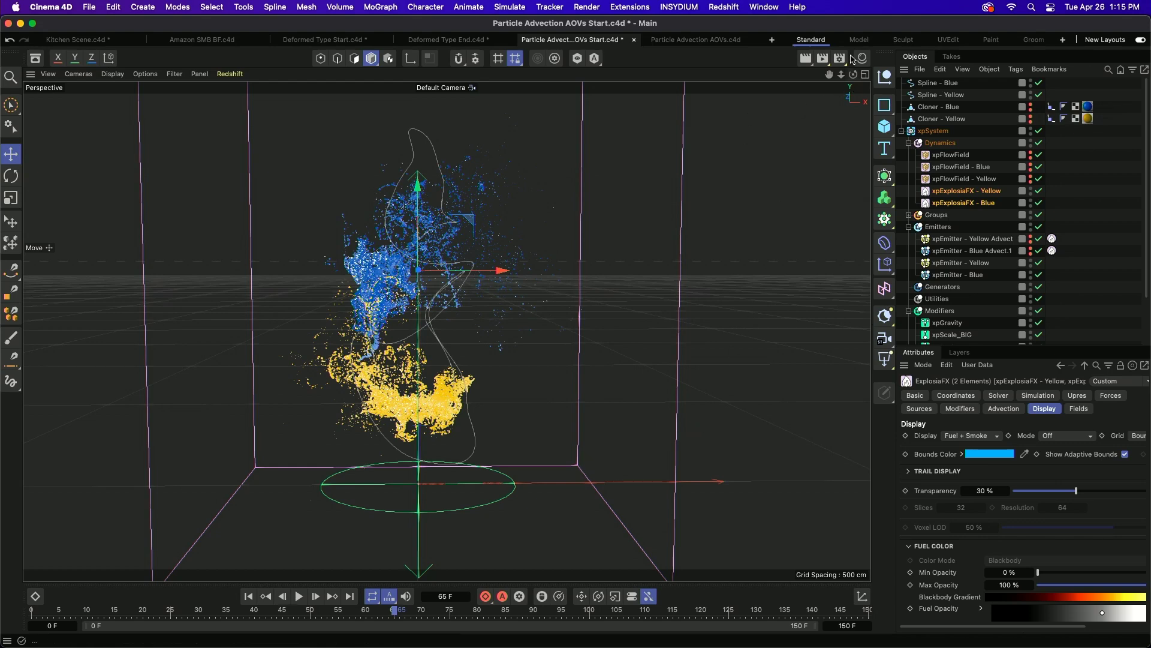
Review the output render settings, close them, and show the scene's materials beside the viewport.
click(840, 60)
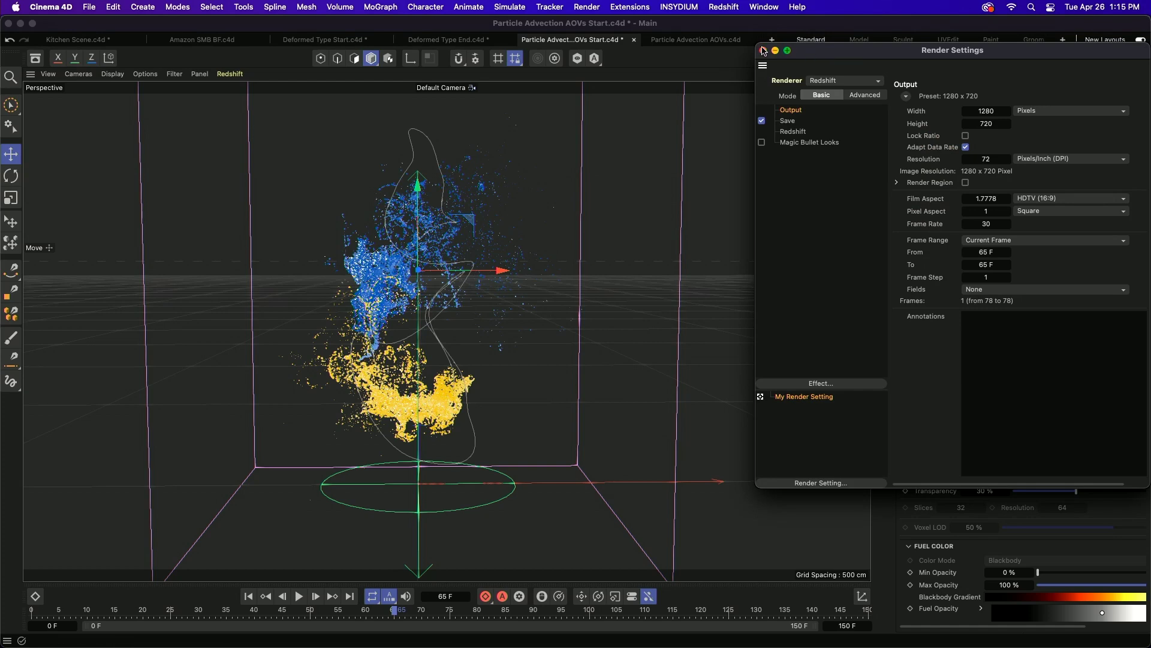
key(cmd+w)
click(864, 58)
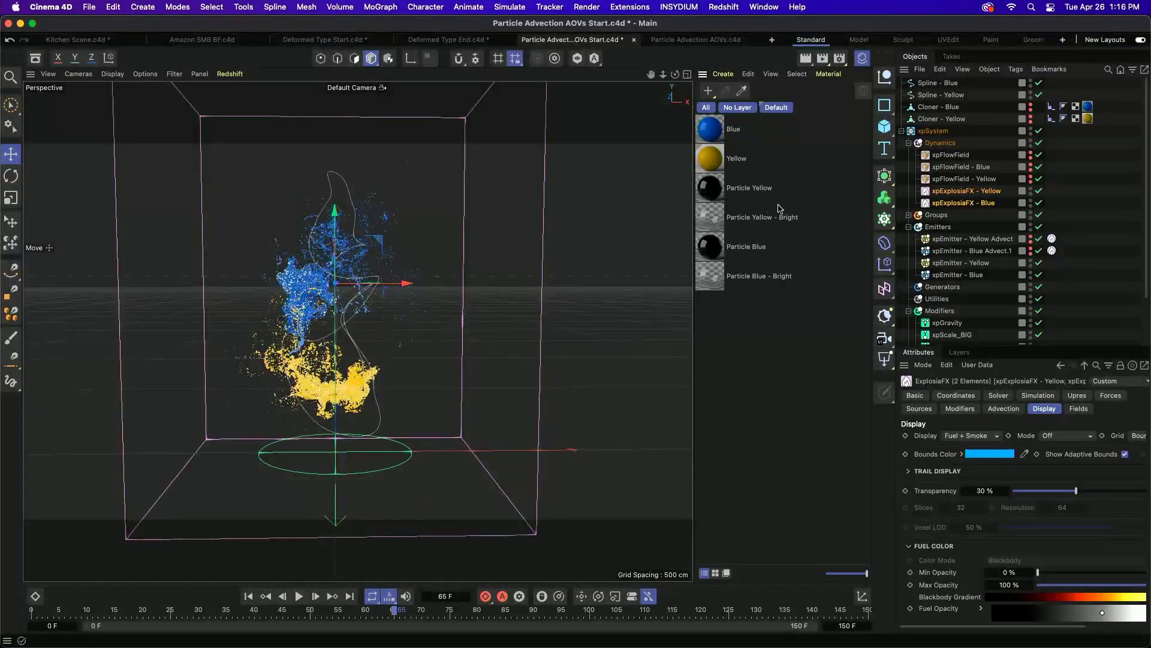
Add Redshift Object tags to Particle Groups 17 through 24 and set their particle mode to Sphere Instances.
click(909, 214)
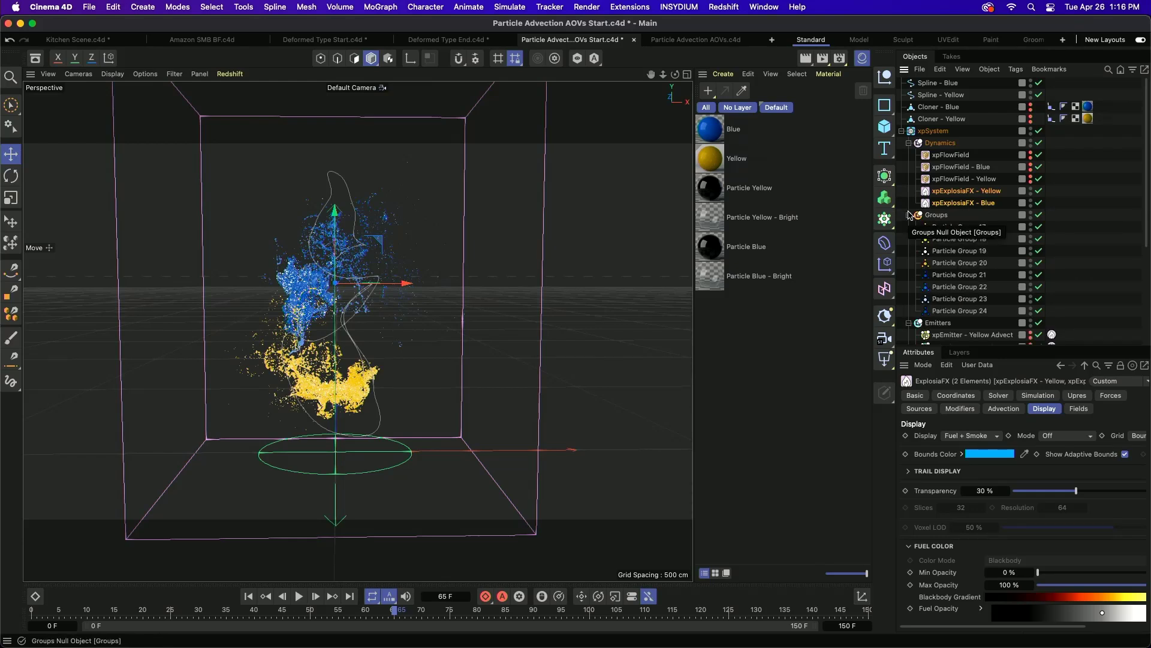
drag(998, 230, 965, 317)
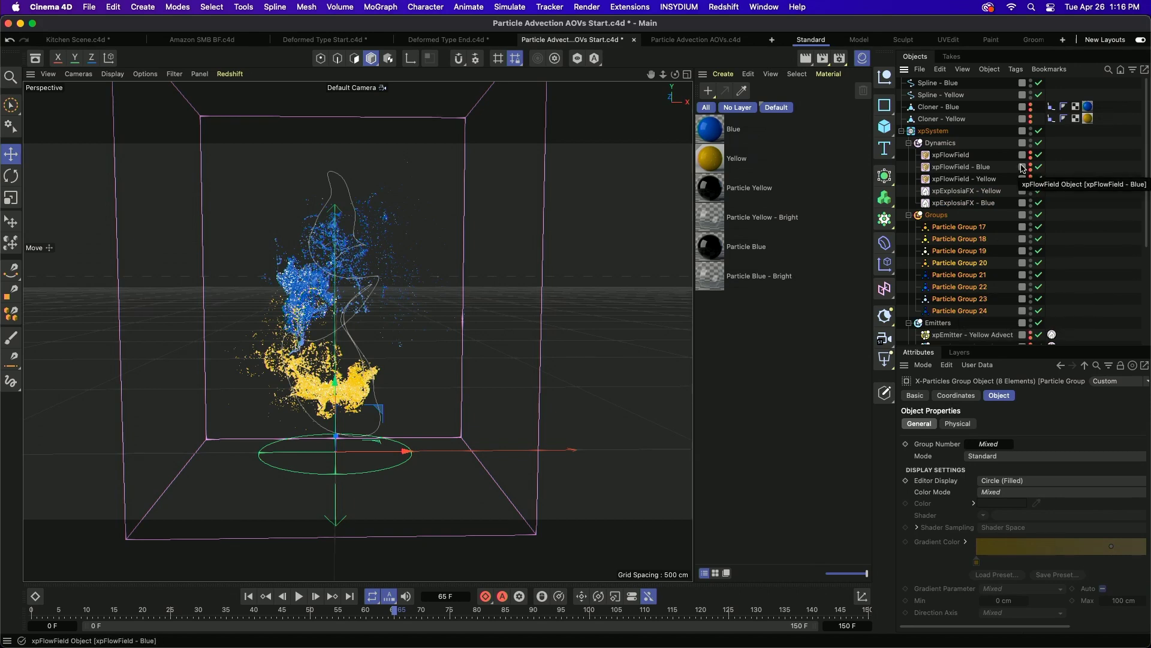
click(1016, 69)
mouse_move(1050, 219)
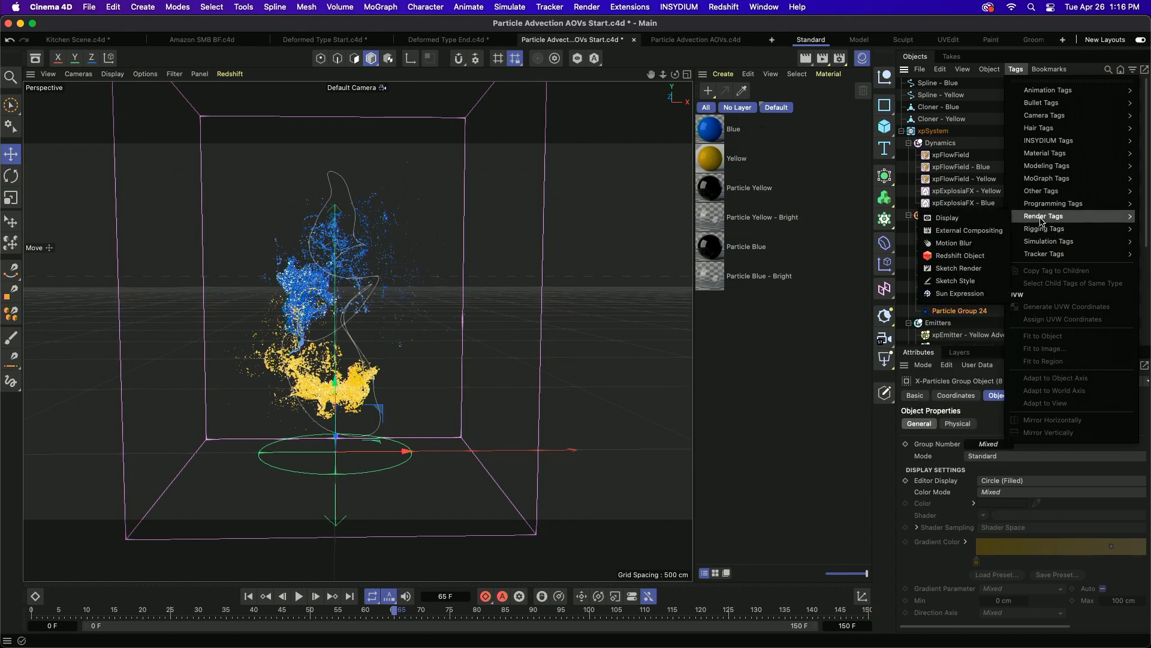
click(960, 256)
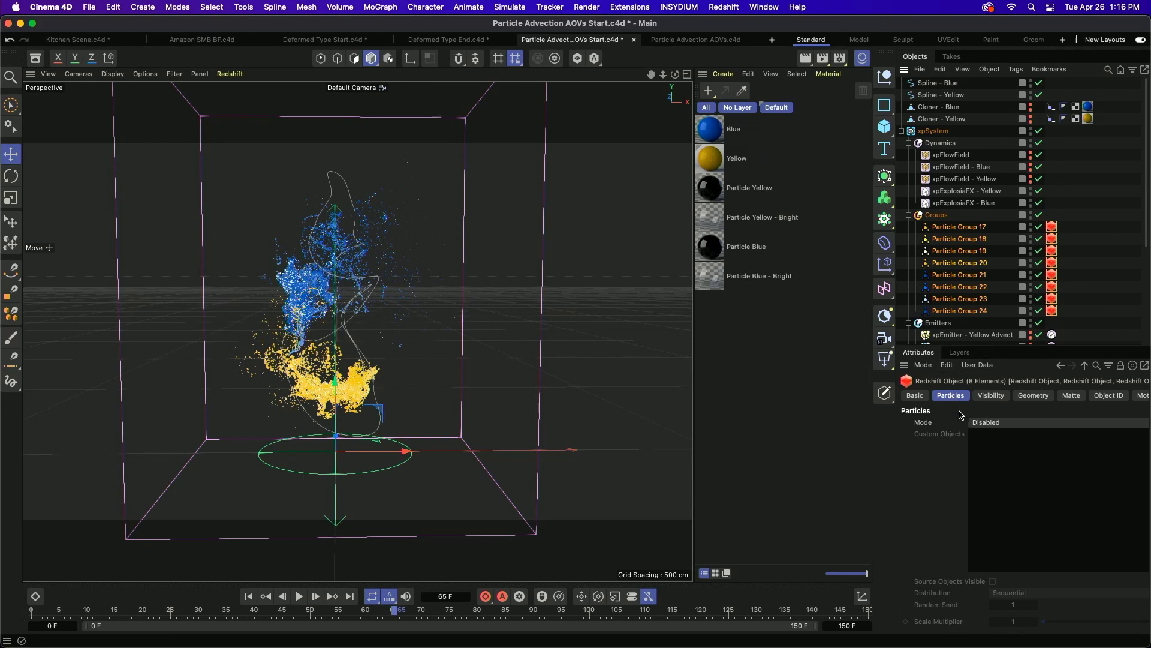
click(988, 427)
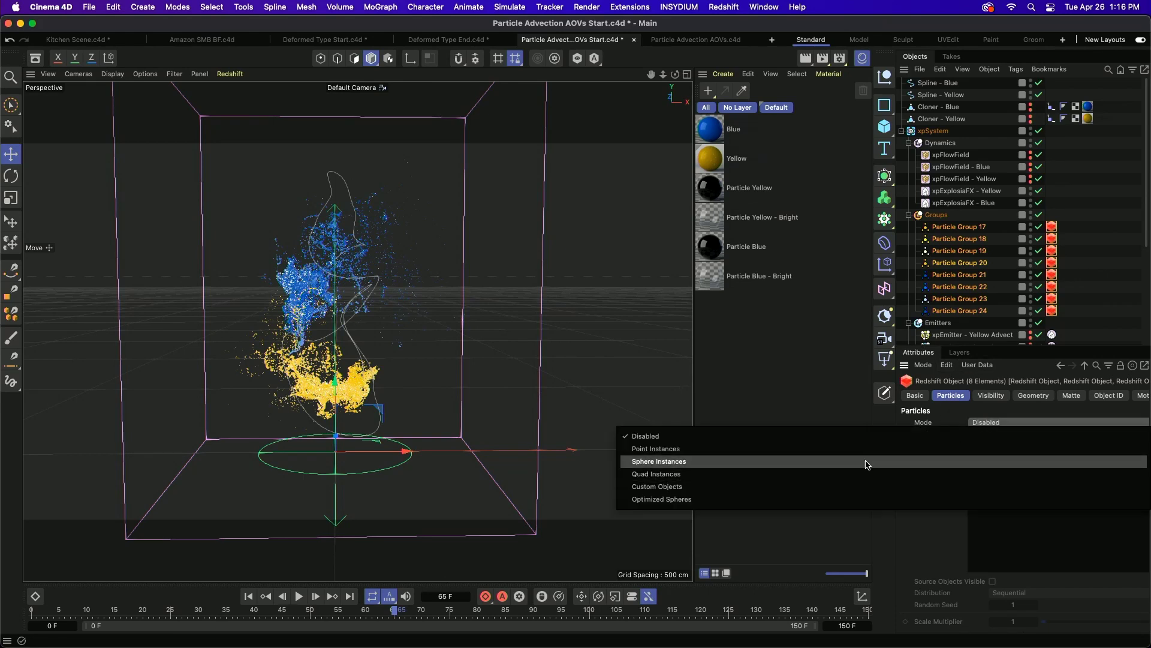
click(867, 465)
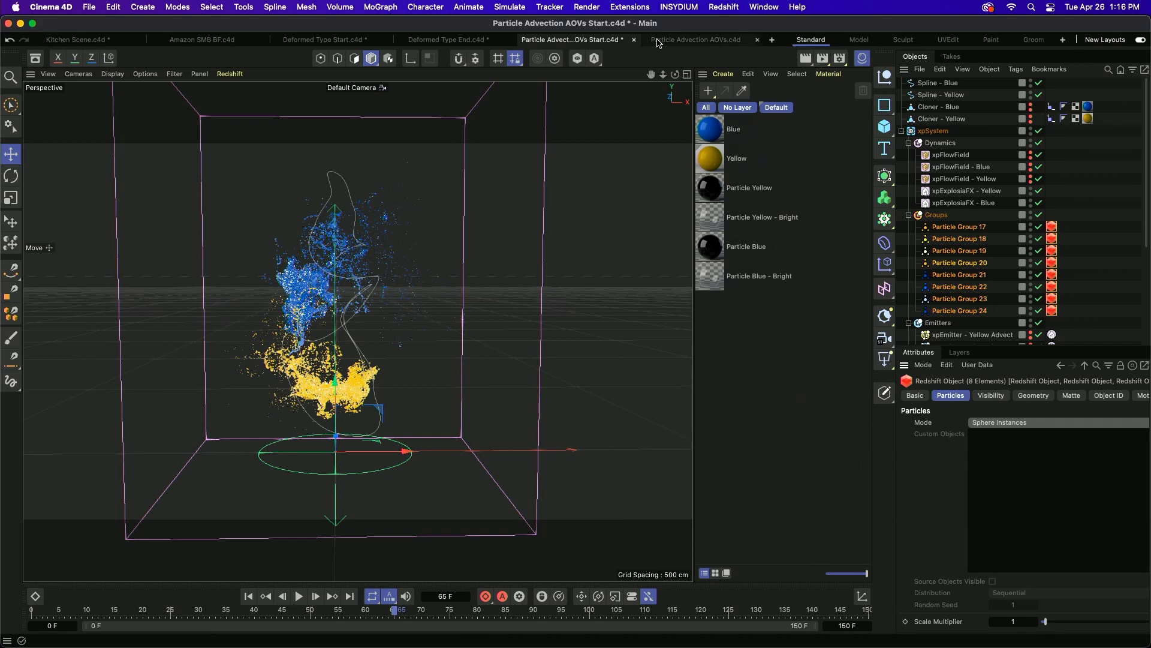
Render the particles in the Redshift RenderView and move its window clear of the material list.
click(629, 7)
mouse_move(741, 5)
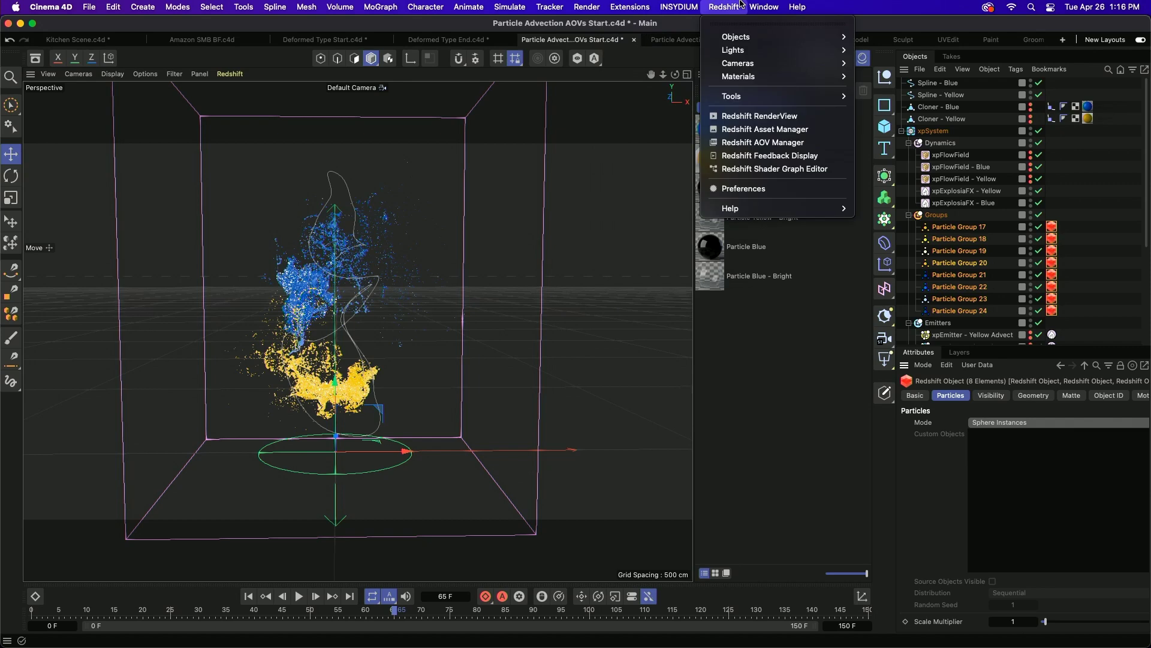
click(762, 116)
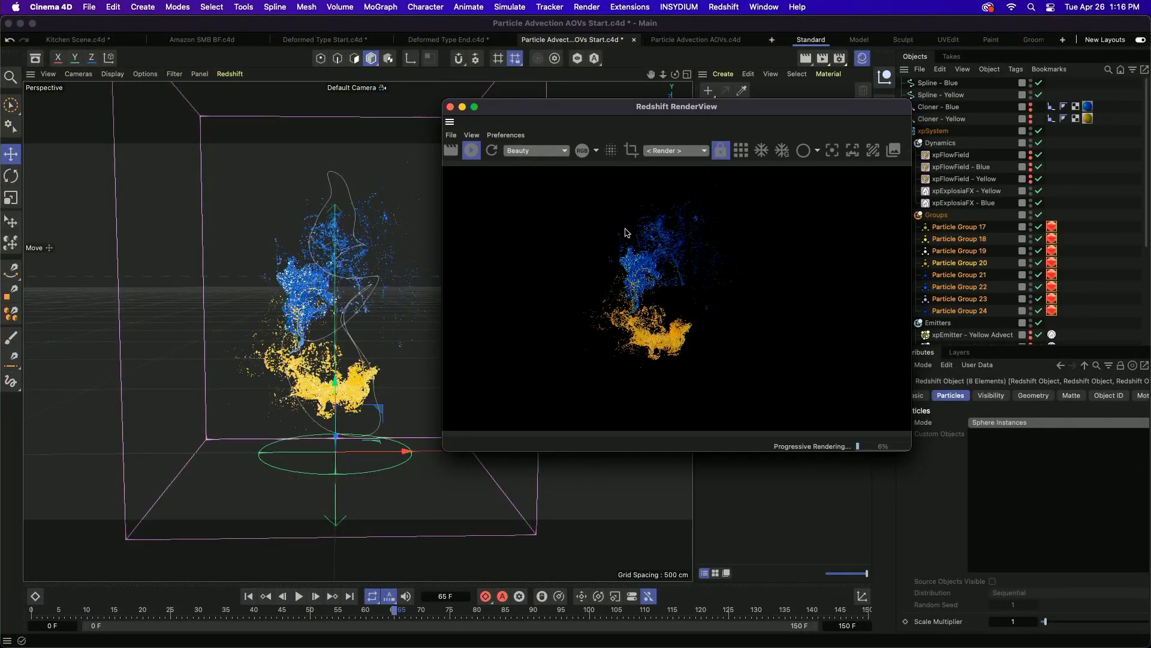
drag(720, 110, 514, 131)
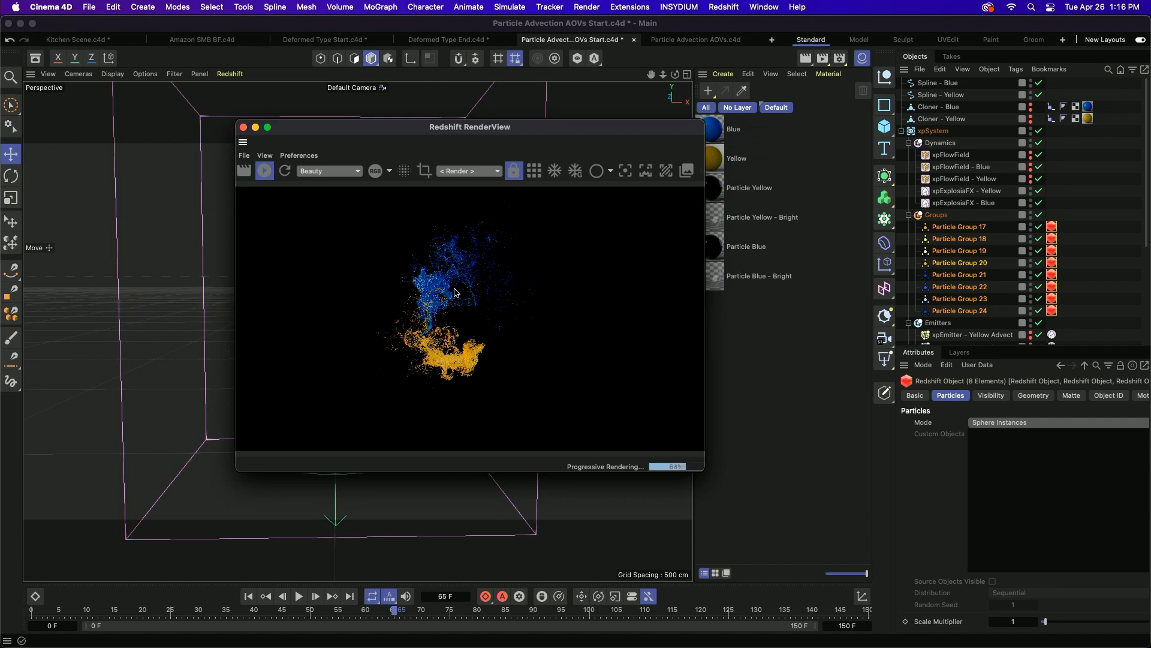
drag(670, 128, 600, 126)
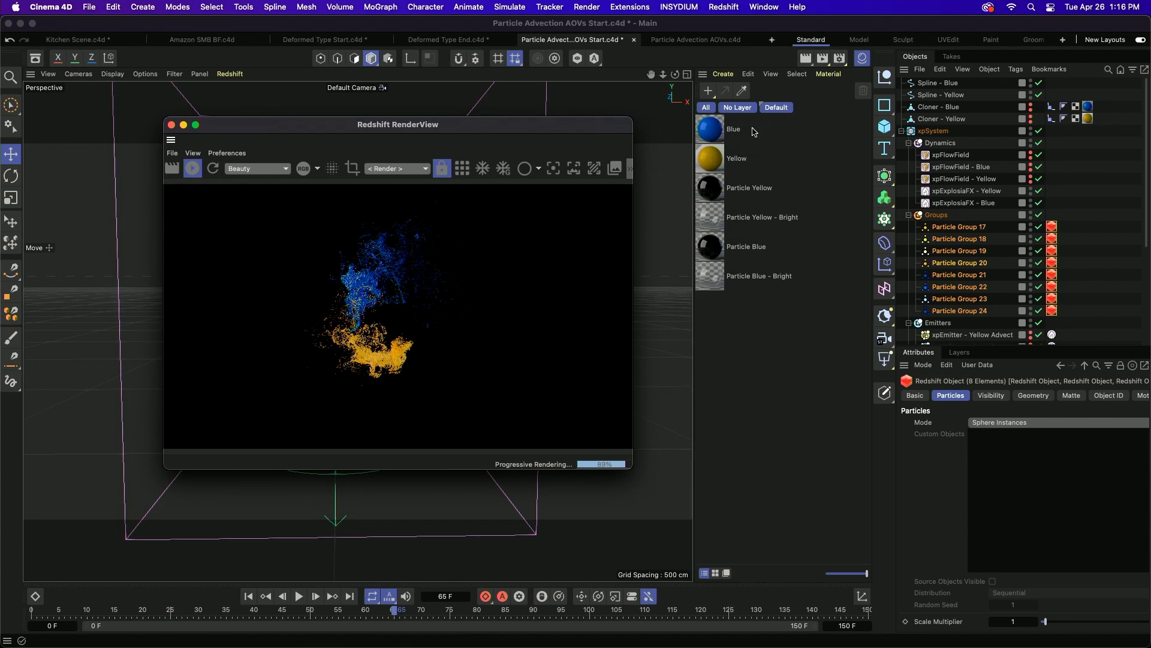
Open the Redshift AOV Manager and move its window over the viewport, clear of the material list.
click(722, 74)
mouse_move(761, 135)
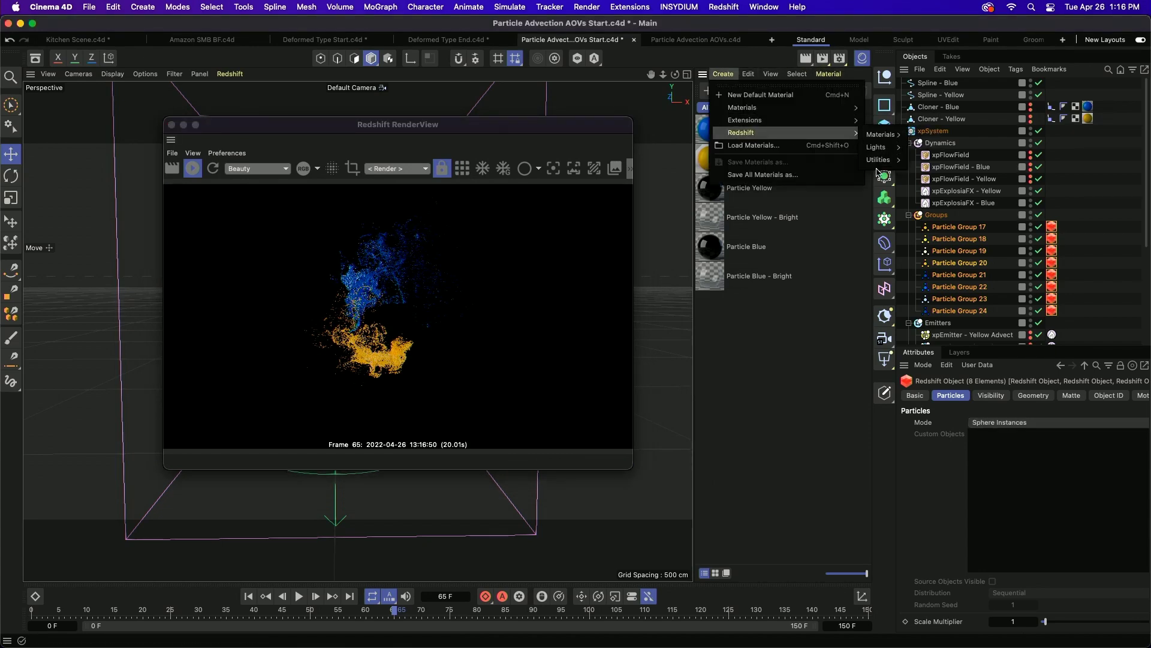
mouse_move(879, 163)
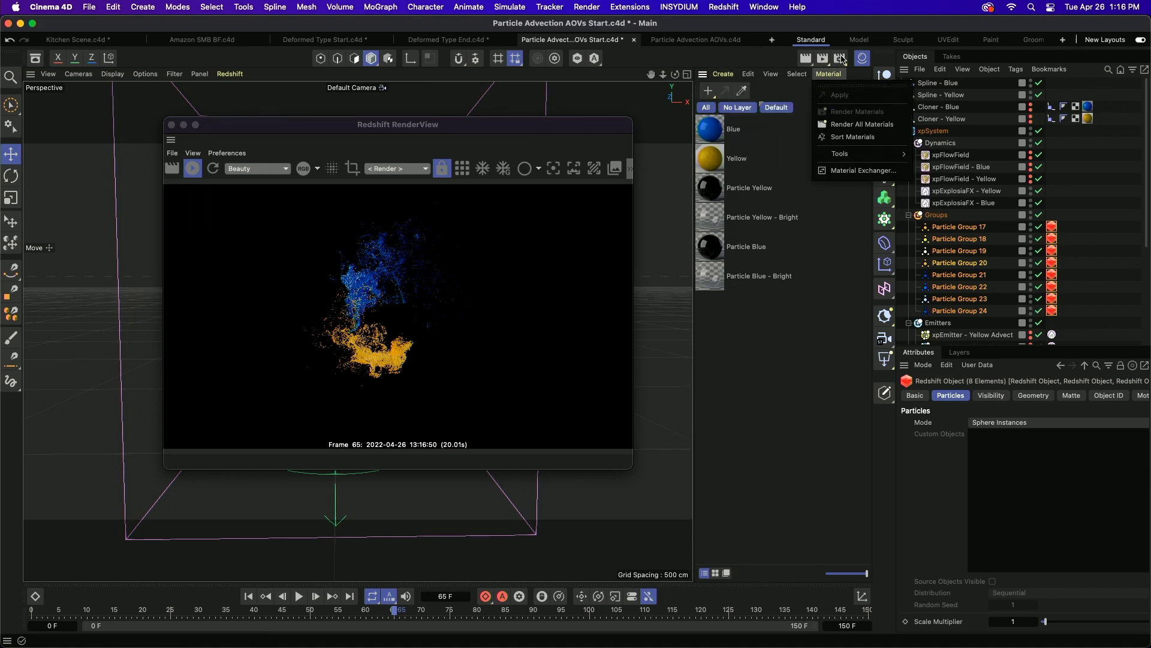
click(842, 60)
click(841, 59)
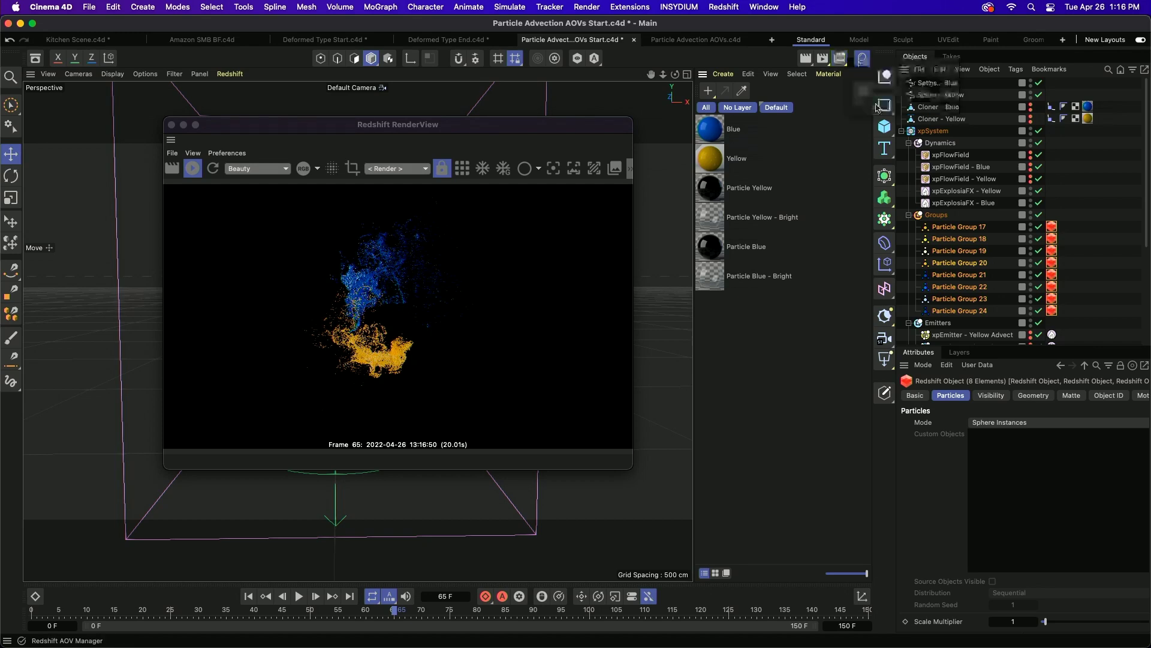
double_click(578, 149)
drag(785, 96, 399, 128)
drag(678, 125, 596, 120)
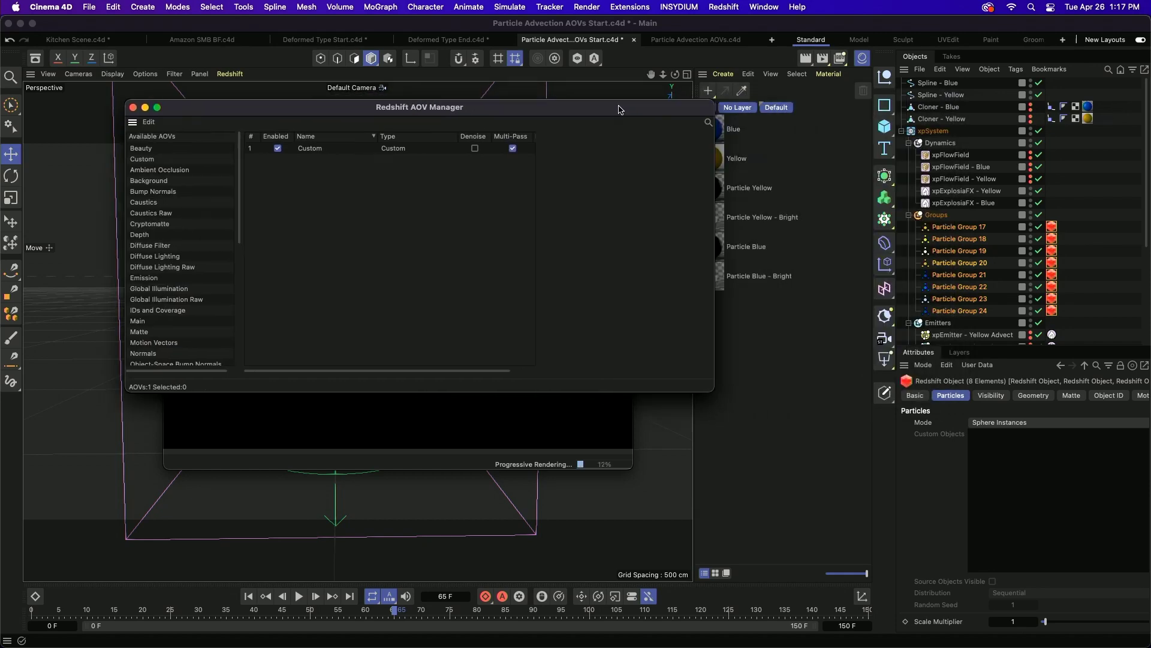
Create a new Redshift Material and open its node graph for editing.
click(723, 74)
mouse_move(751, 133)
mouse_move(867, 133)
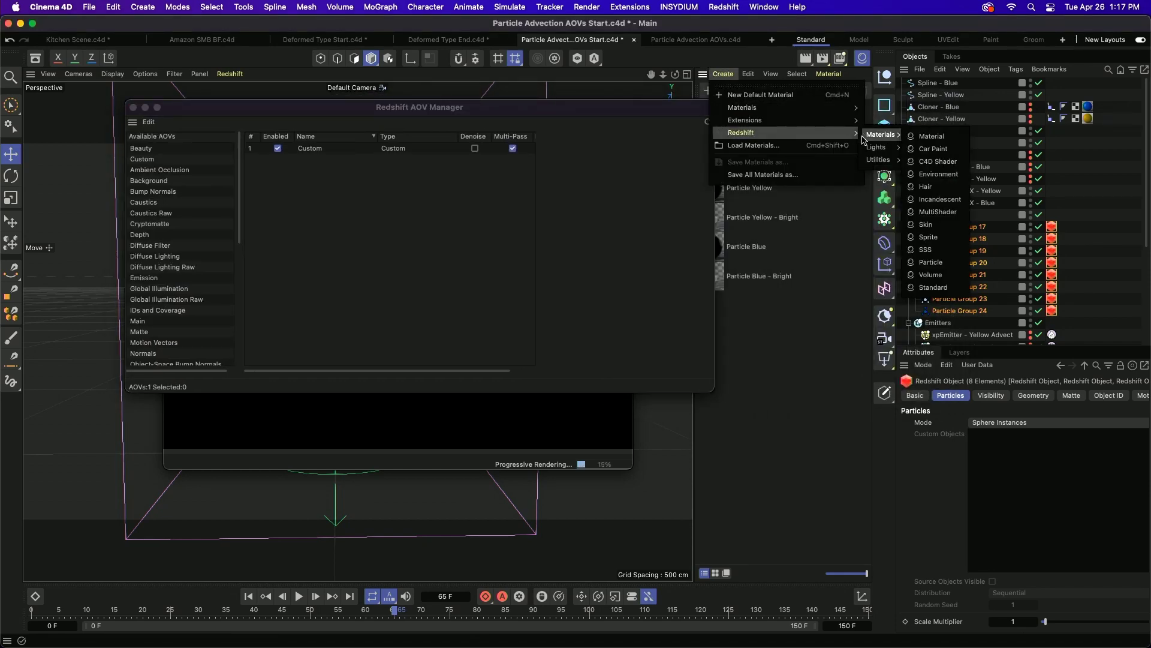
click(931, 136)
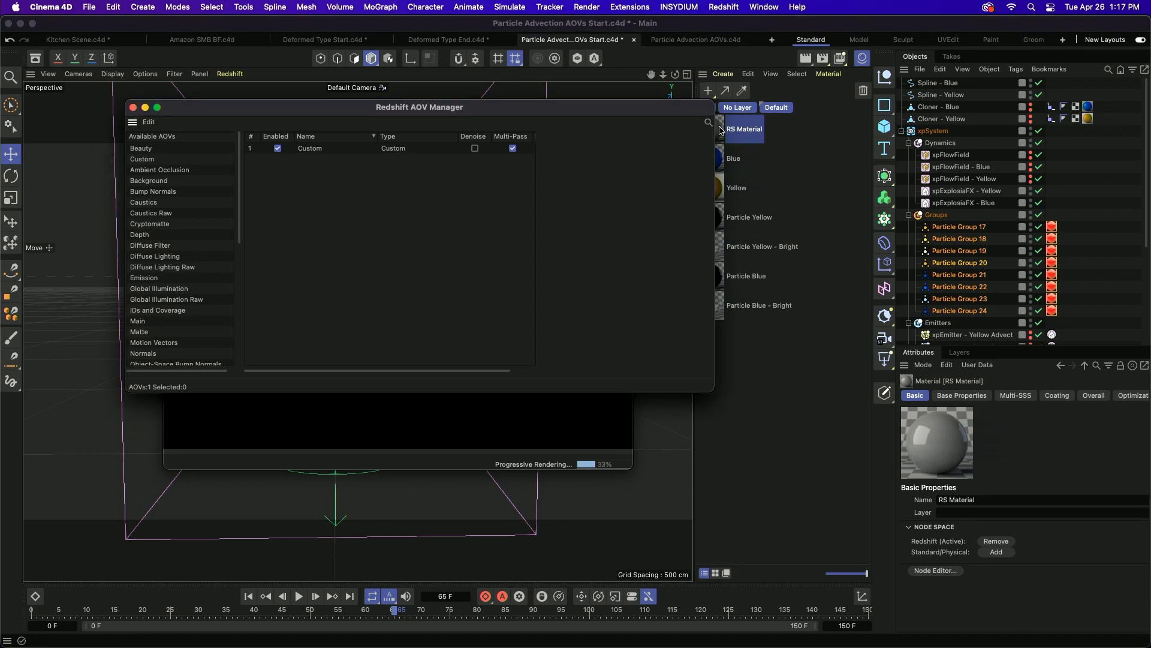
double_click(717, 131)
click(756, 357)
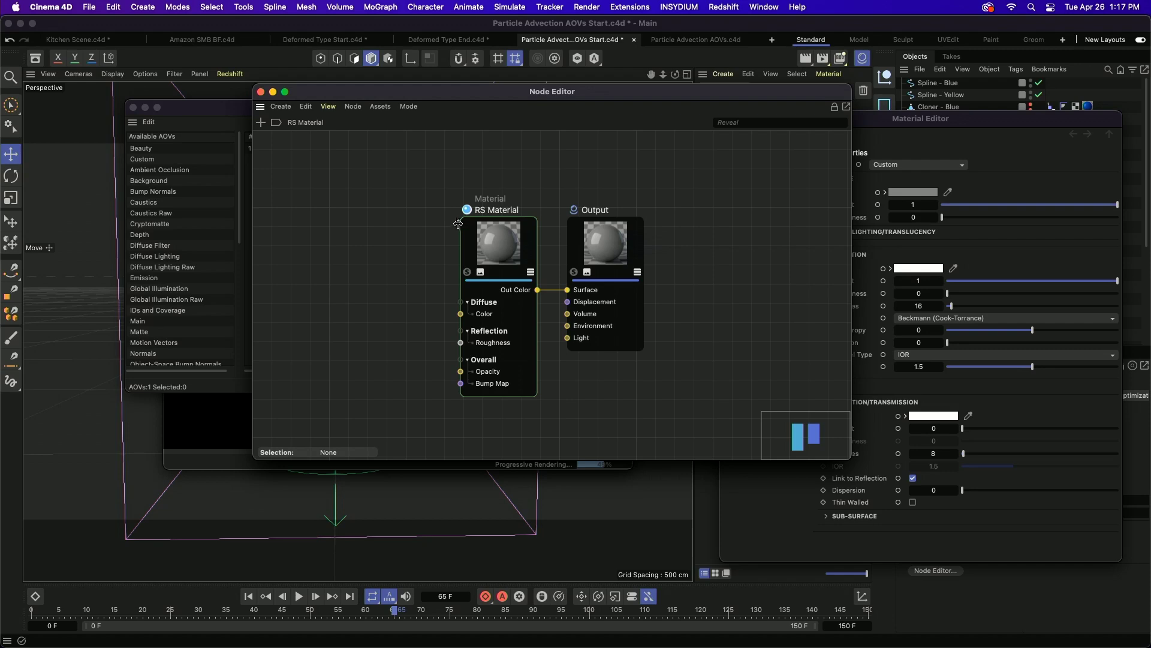
double_click(267, 137)
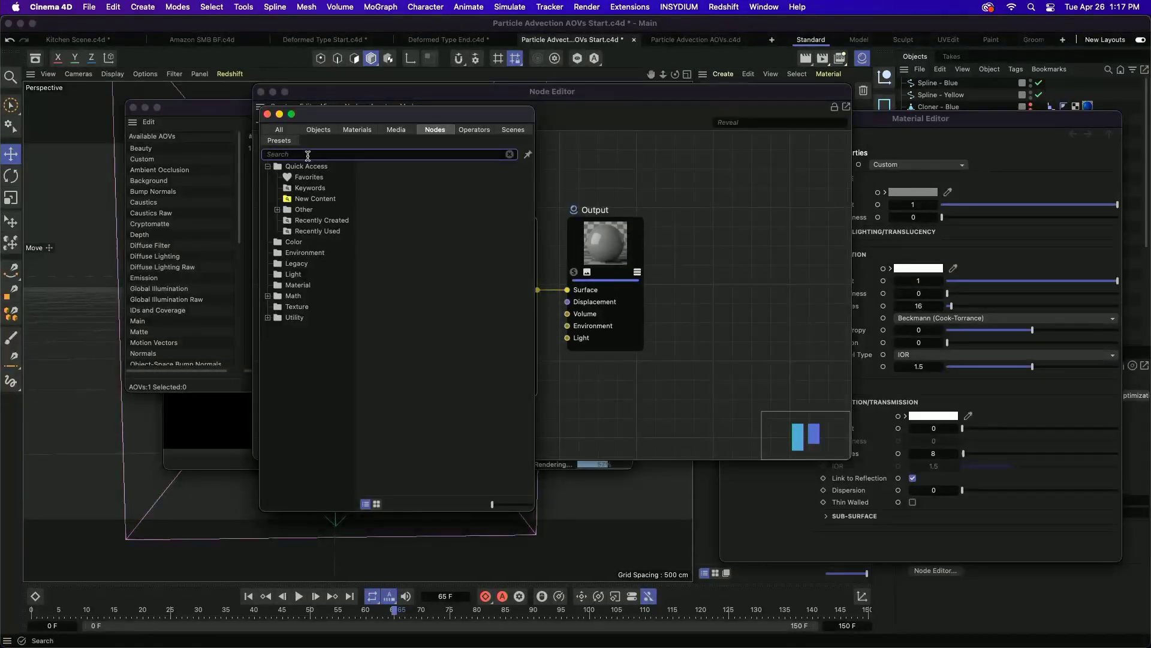
text(col)
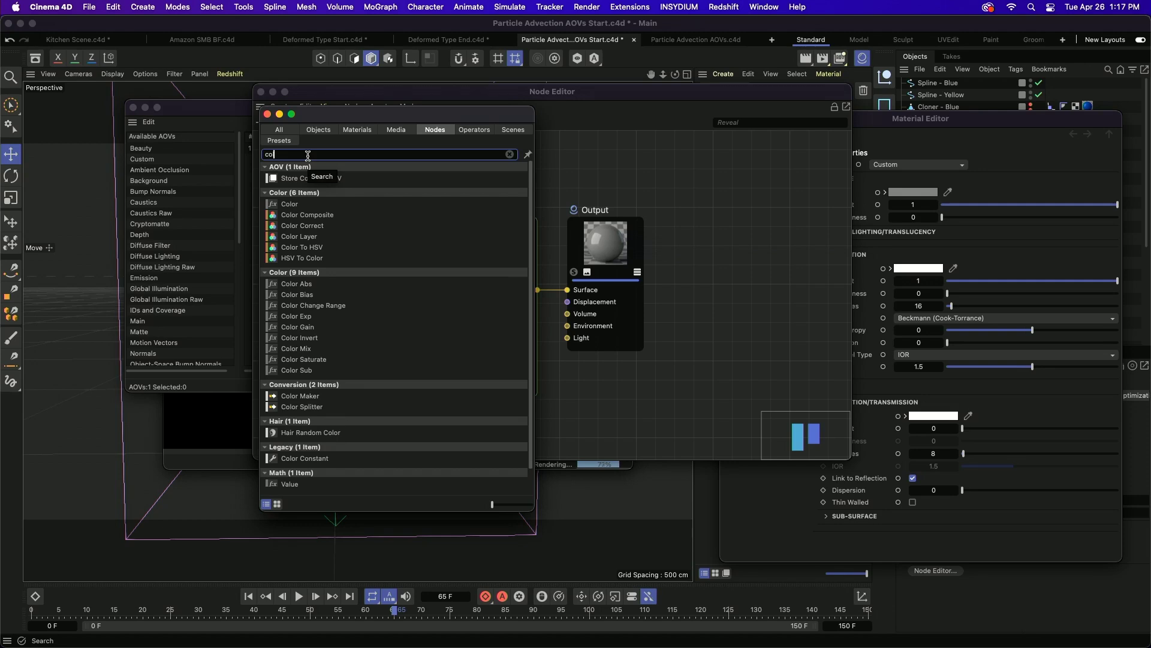
text(lor)
key(BackSpace)
key(BackSpace)
key(BackSpace)
key(BackSpace)
key(BackSpace)
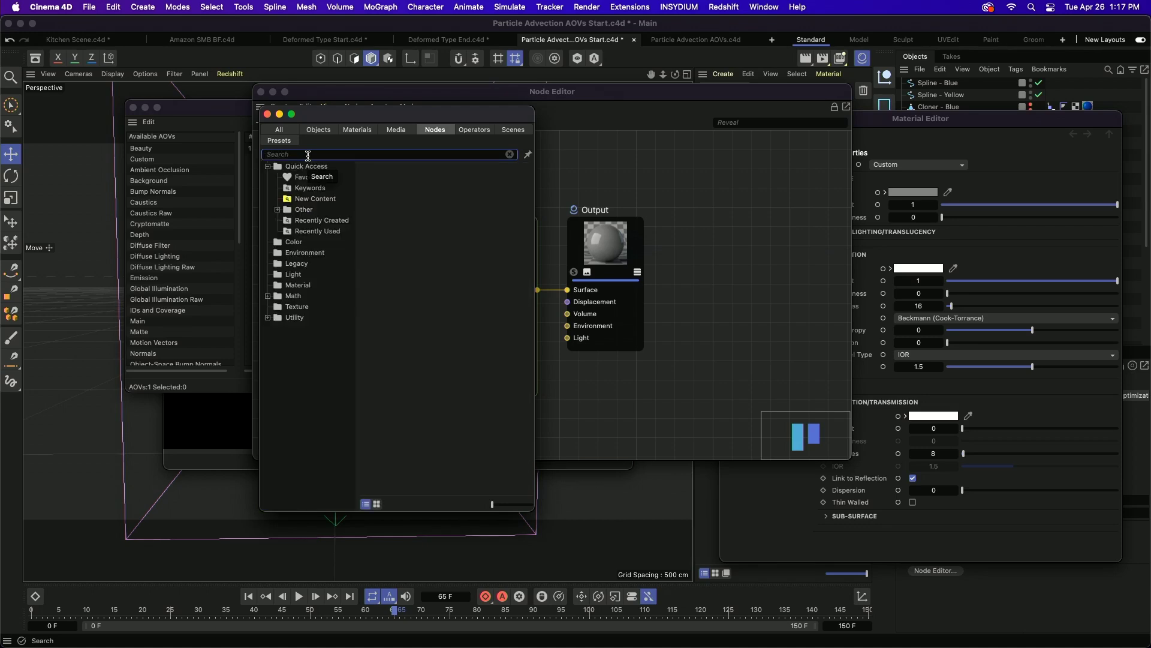
text(f)
key(BackSpace)
click(268, 114)
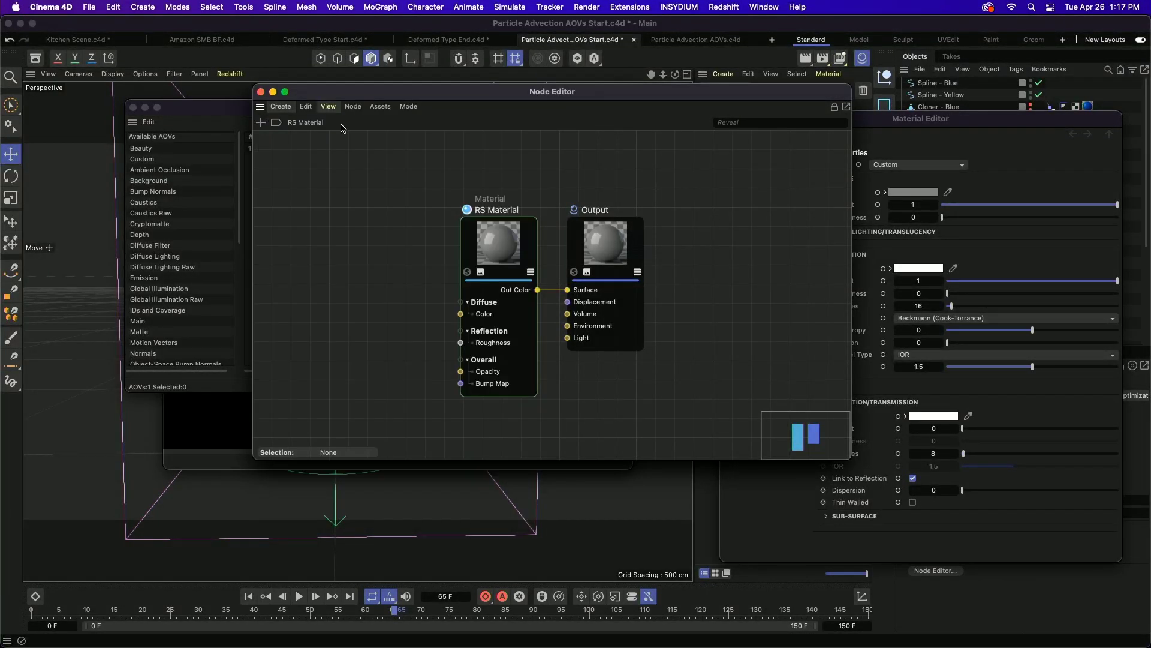
Close the material's node graph, view the Custom AOV's settings, and close the AOV Manager.
click(261, 92)
click(296, 148)
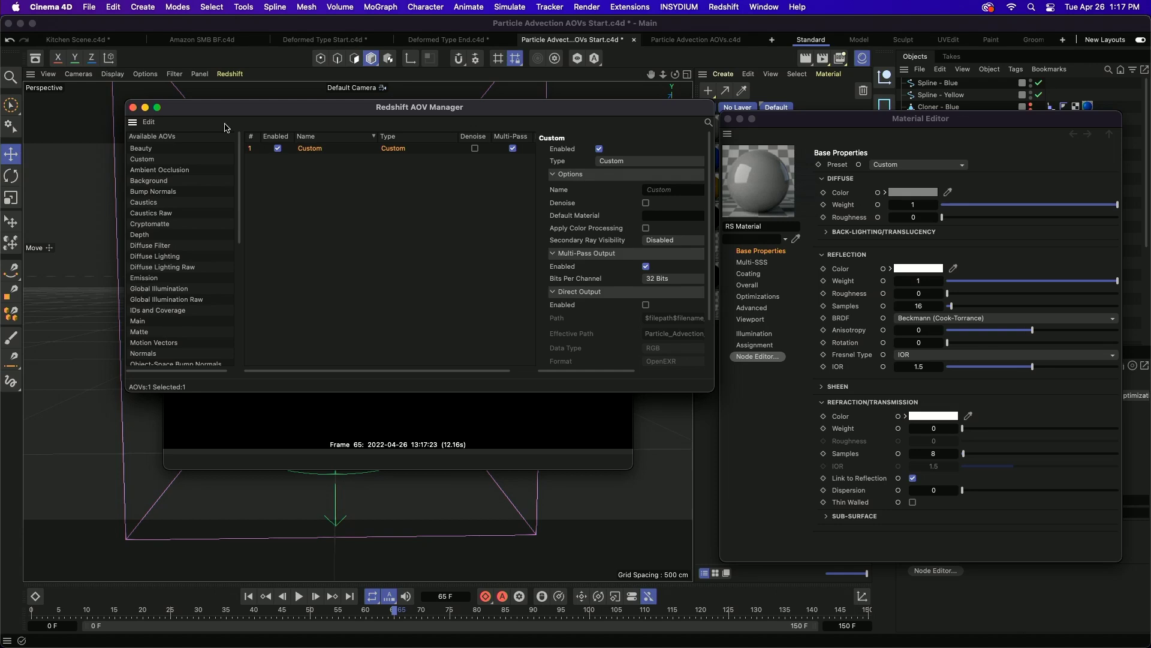
click(133, 107)
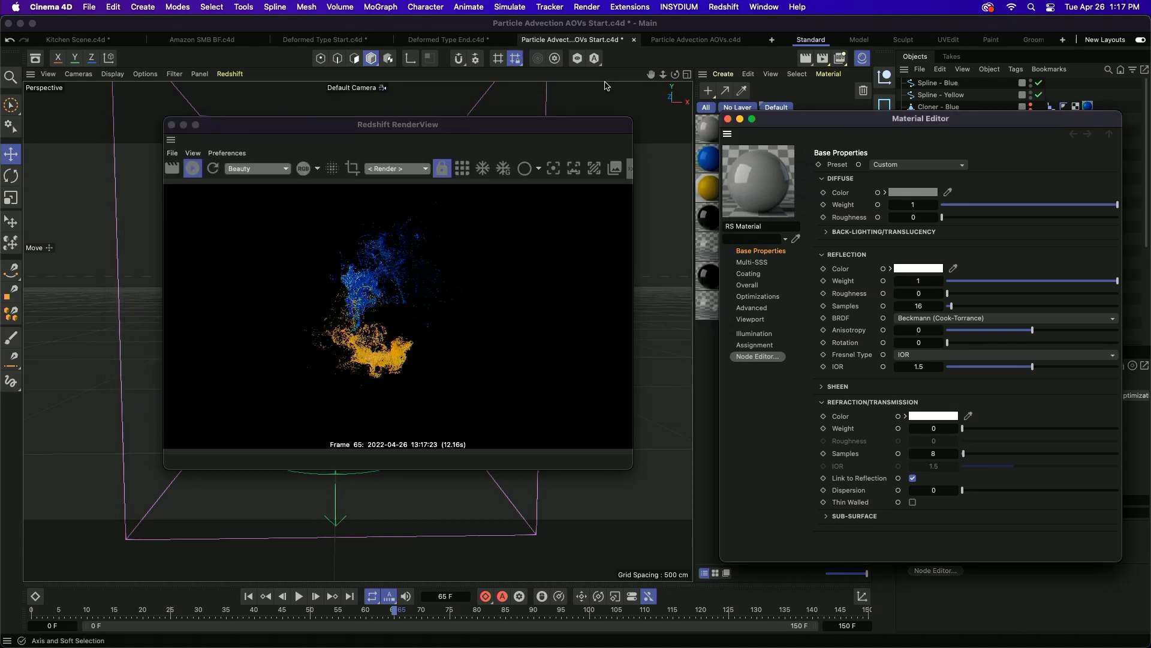
Open the Particle Yellow material's shader graph and examine the Color User Data node feeding its RS Material.
drag(811, 116, 370, 115)
click(710, 166)
double_click(711, 216)
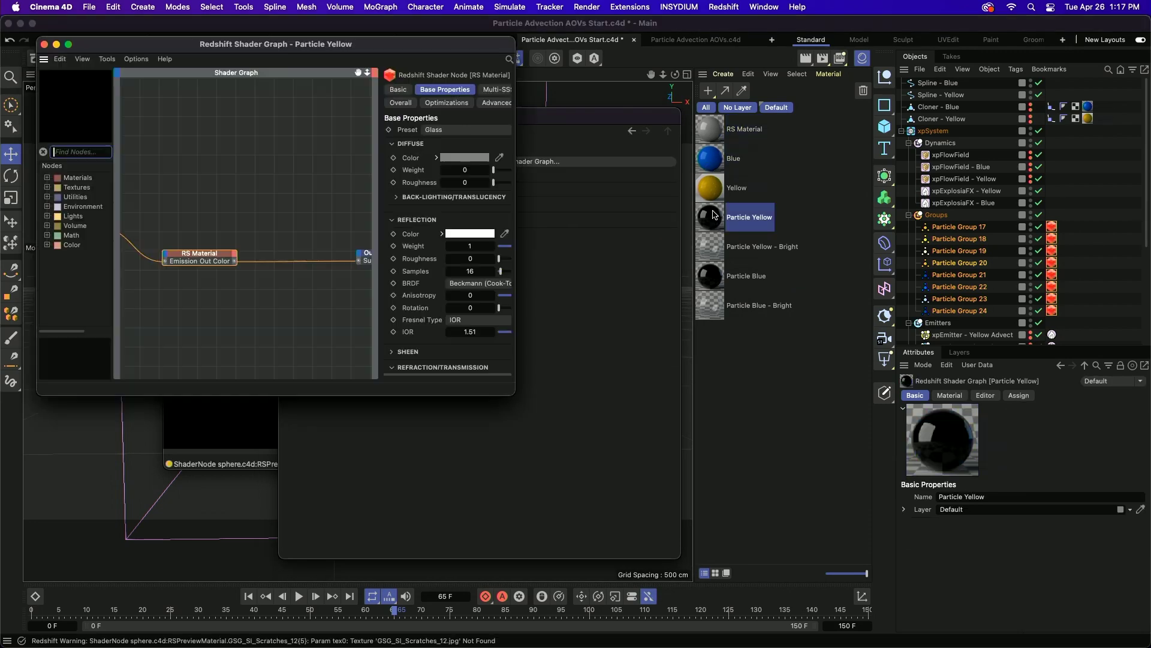
text(1)
drag(260, 198, 348, 202)
drag(189, 206, 150, 251)
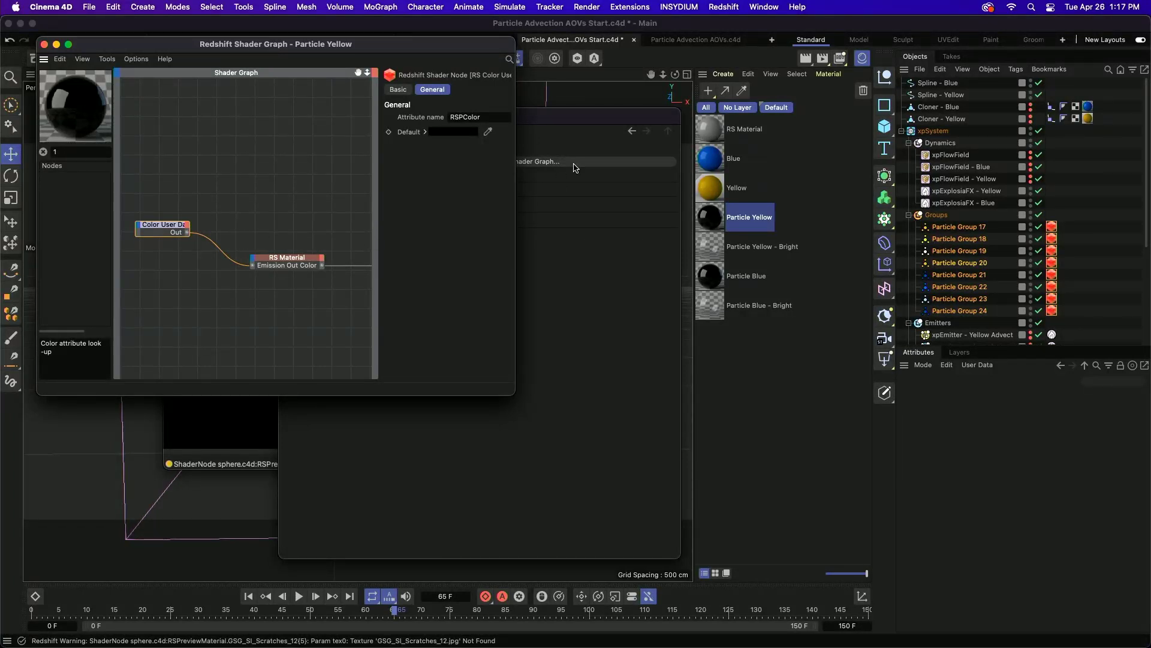
Add a Color User Data node to the node graph of the new RS Material.
click(699, 128)
click(560, 129)
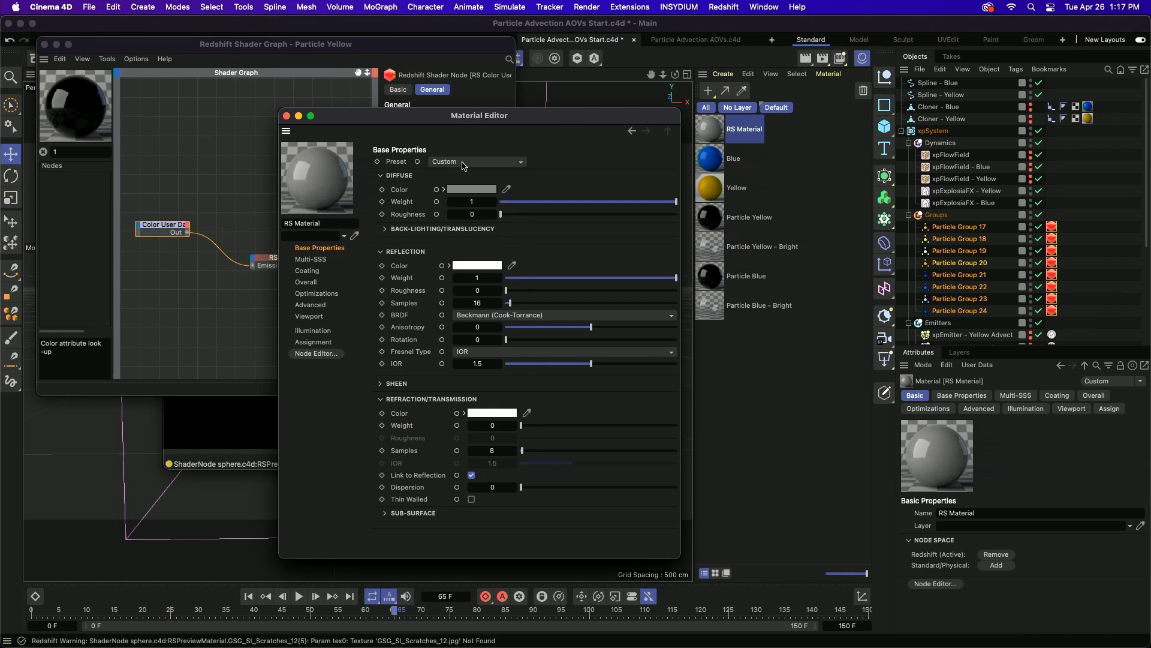
click(316, 353)
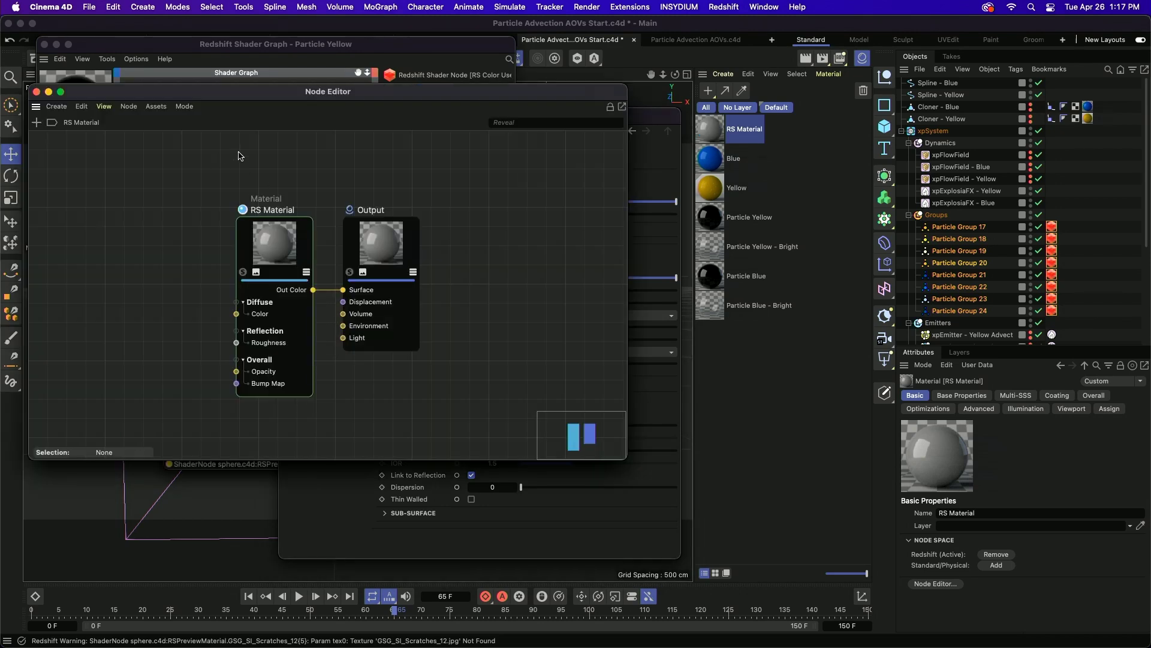
click(36, 123)
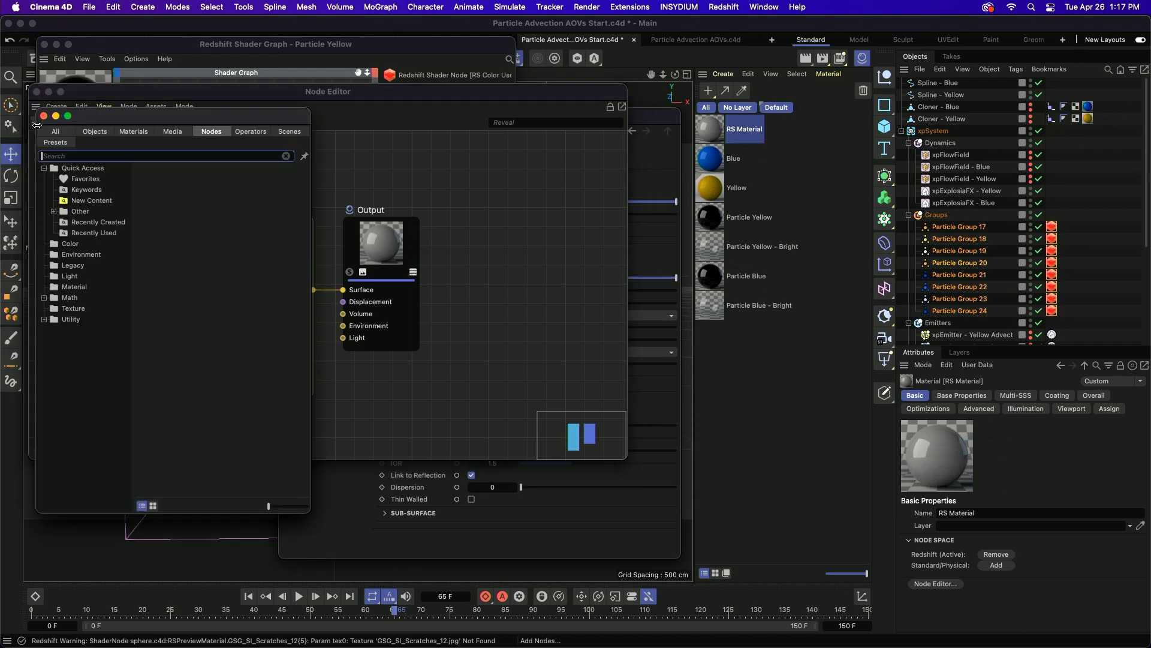
text(user)
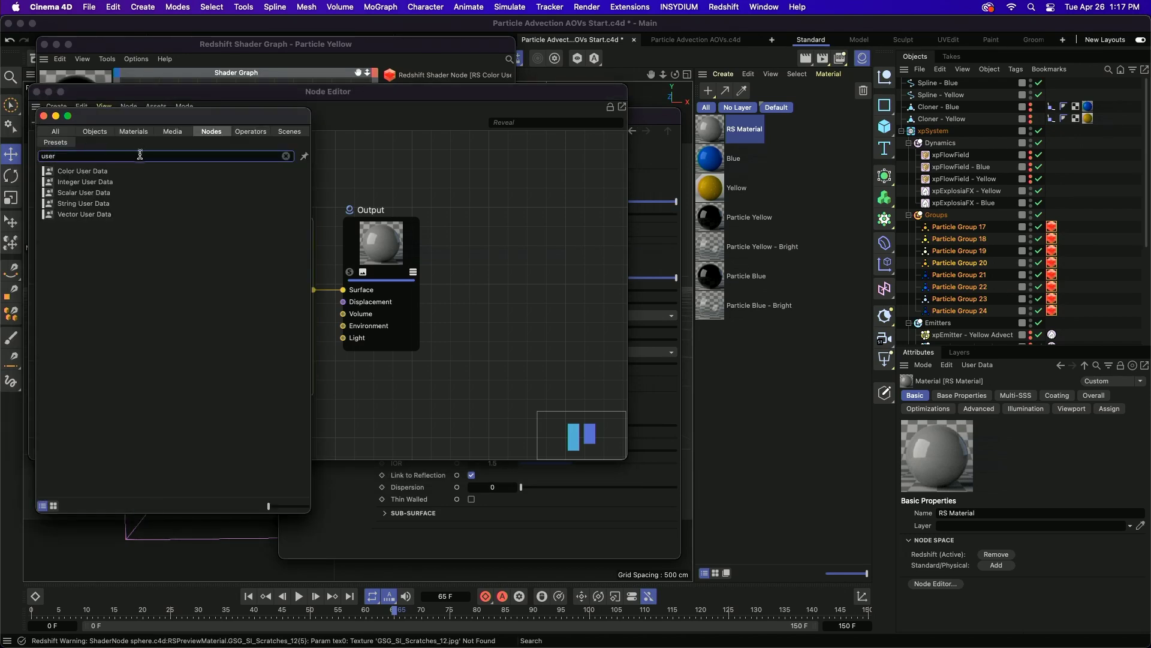
drag(83, 172, 375, 154)
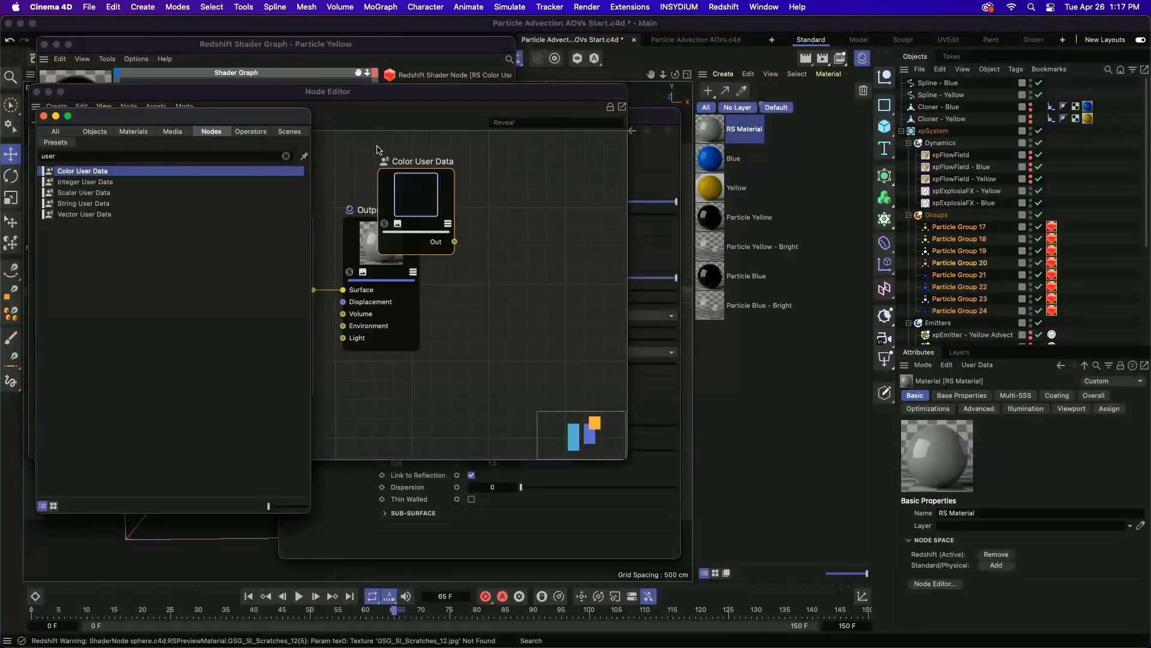
drag(101, 118, 390, 137)
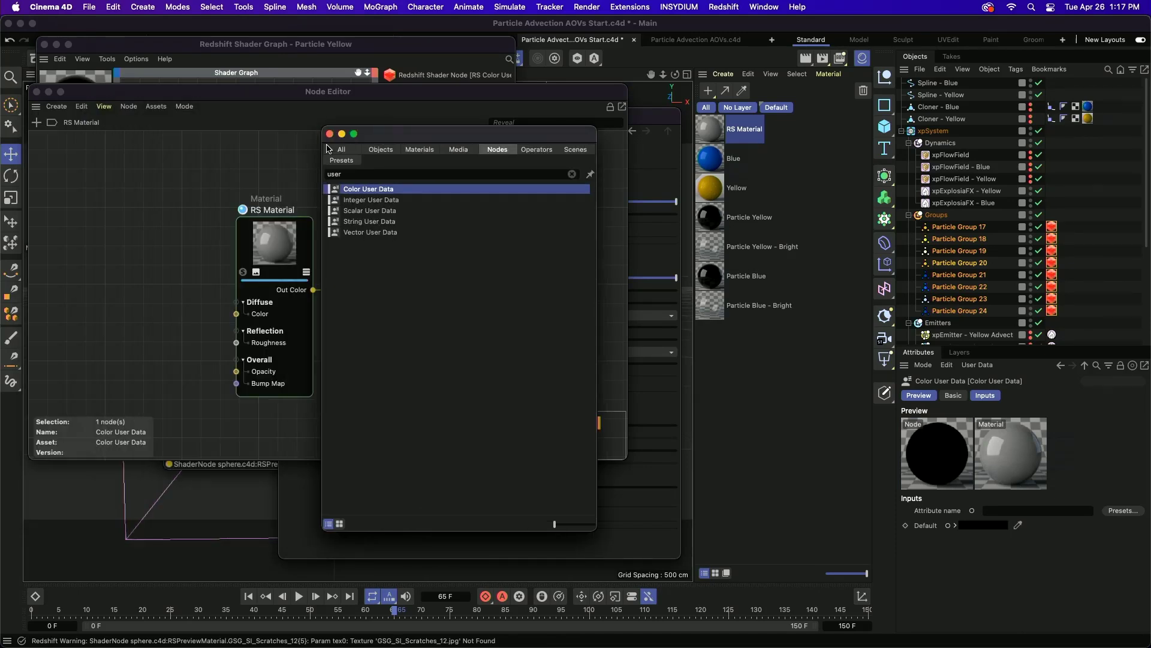
click(327, 133)
Place the Color User Data node before the RS Material node, try wiring its output into it, and close the Node Editor.
drag(431, 183, 123, 276)
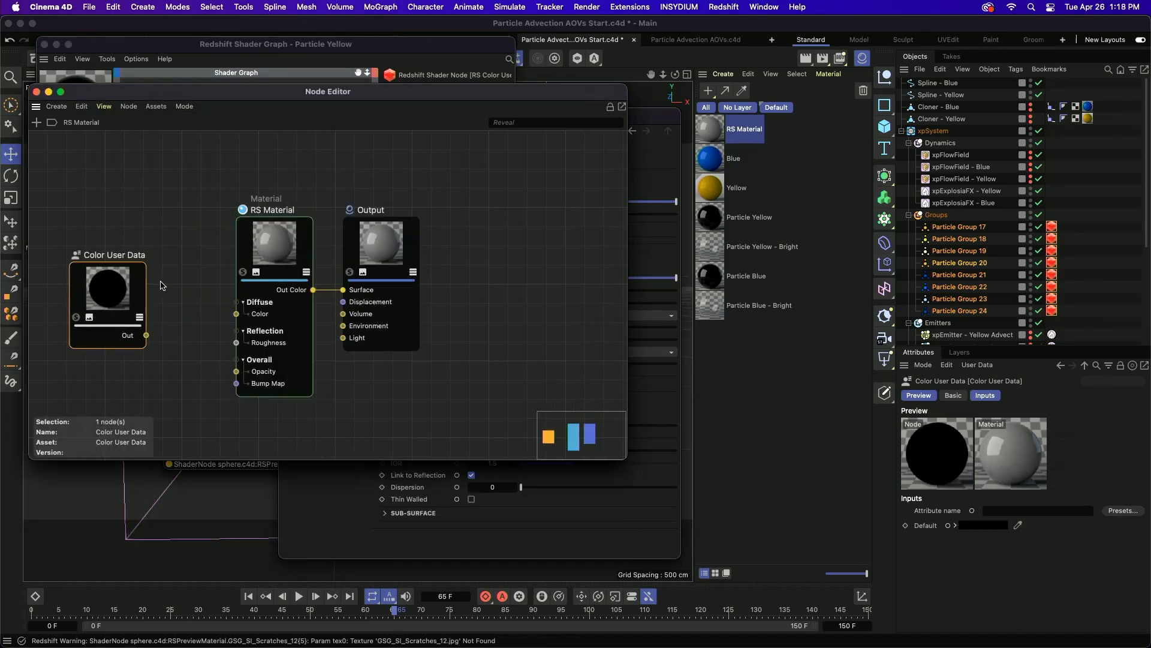
drag(145, 335, 275, 244)
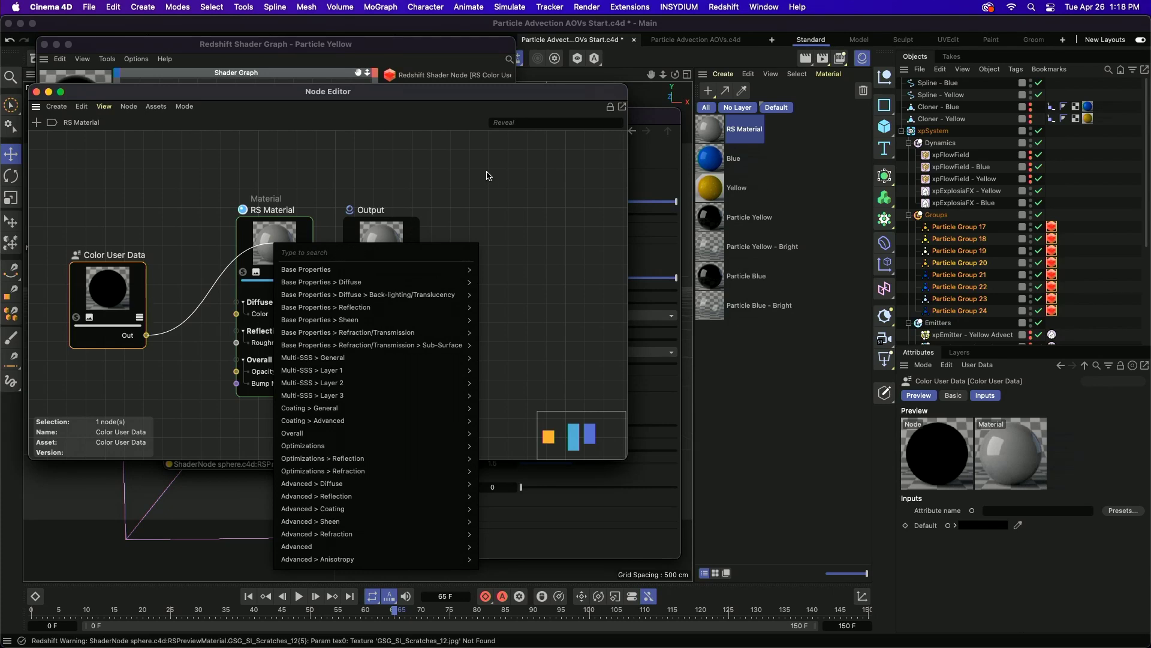
click(36, 91)
click(37, 91)
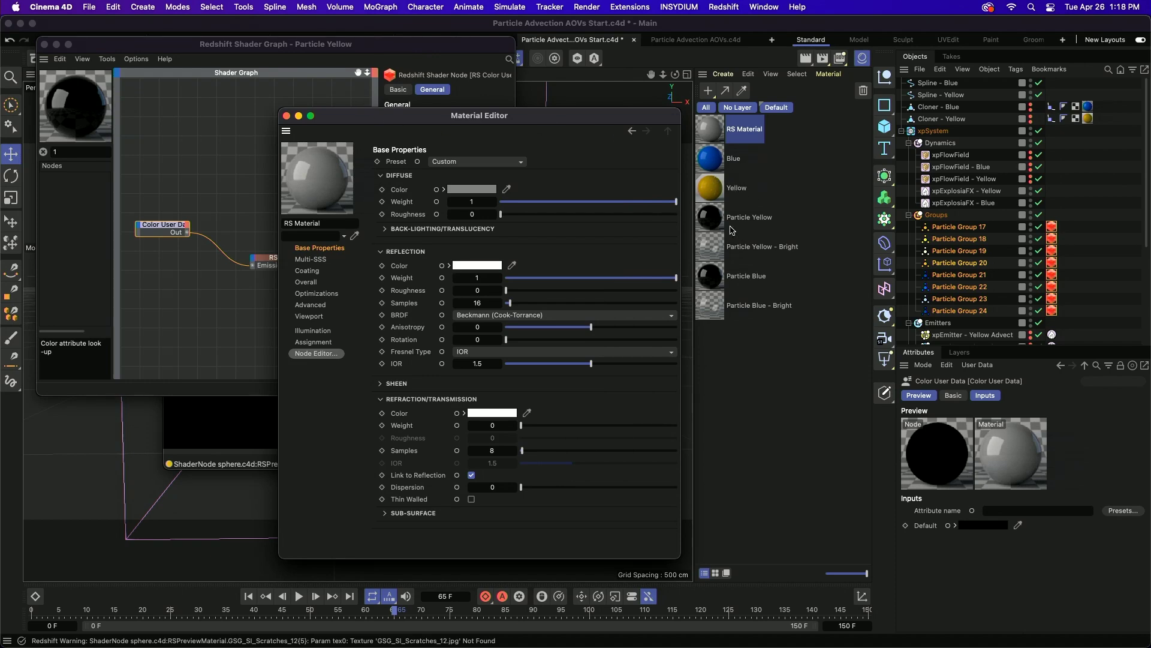
Assign the Particle Yellow material to Particle Group 17 and Particle Blue to Particle Group 21.
click(714, 219)
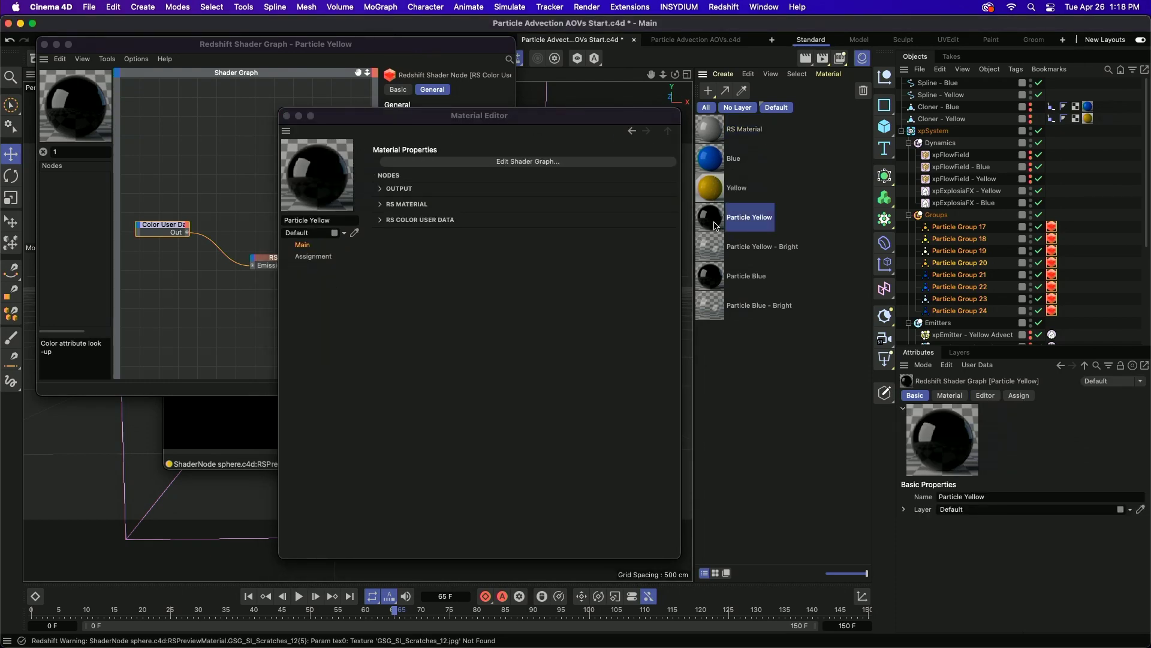
drag(712, 219, 960, 228)
drag(713, 279, 979, 240)
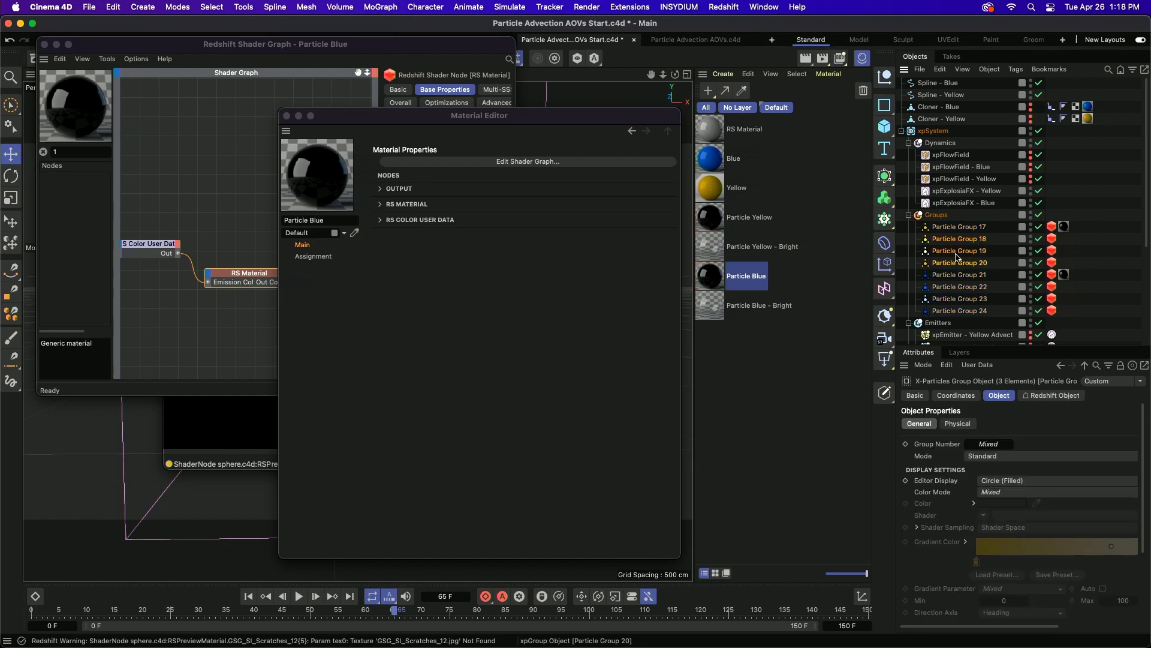
Apply Particle Yellow - Bright to Particle Groups 18 through 20 and Particle Blue - Bright to Particle Groups 22 through 24.
click(757, 251)
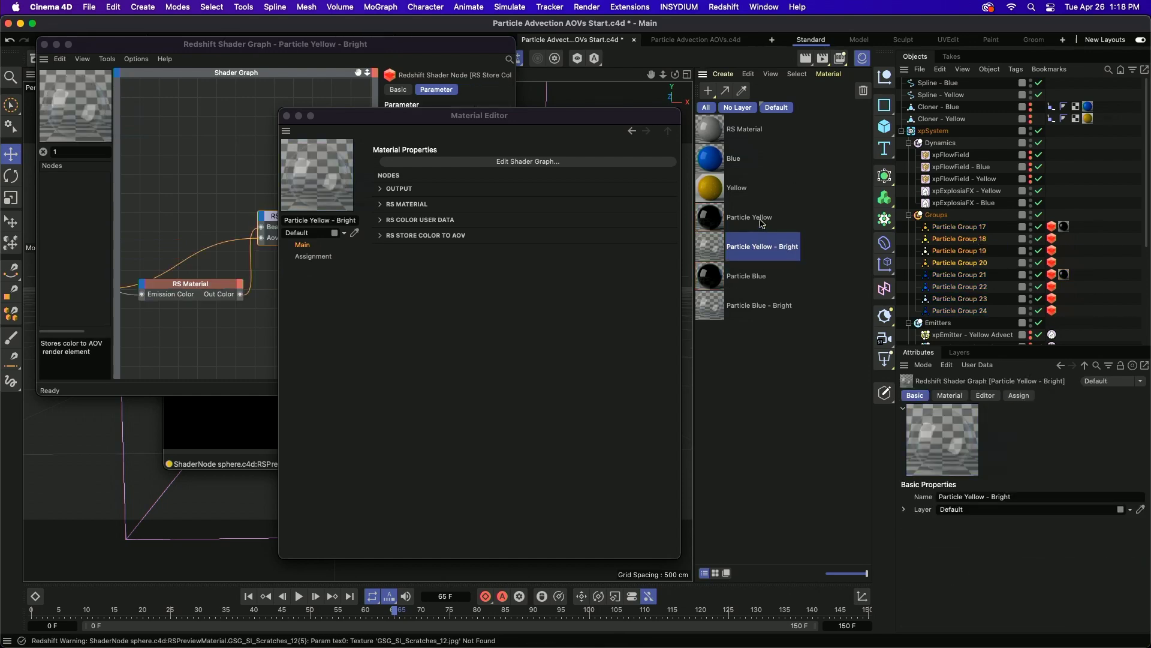
click(725, 91)
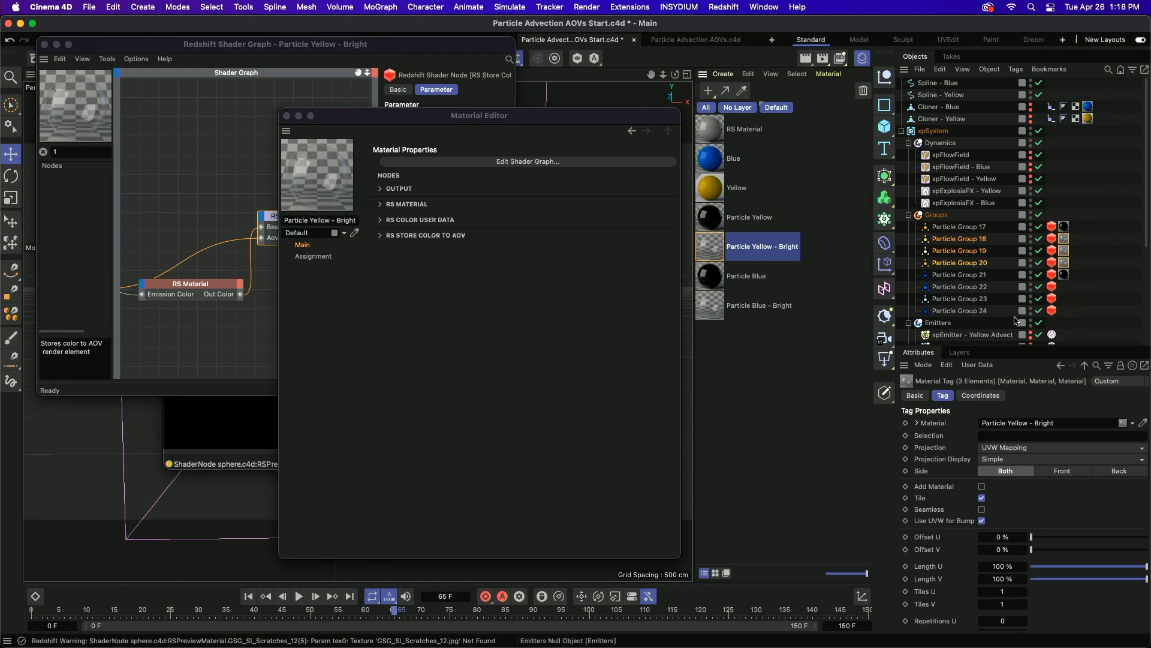
drag(991, 291, 990, 312)
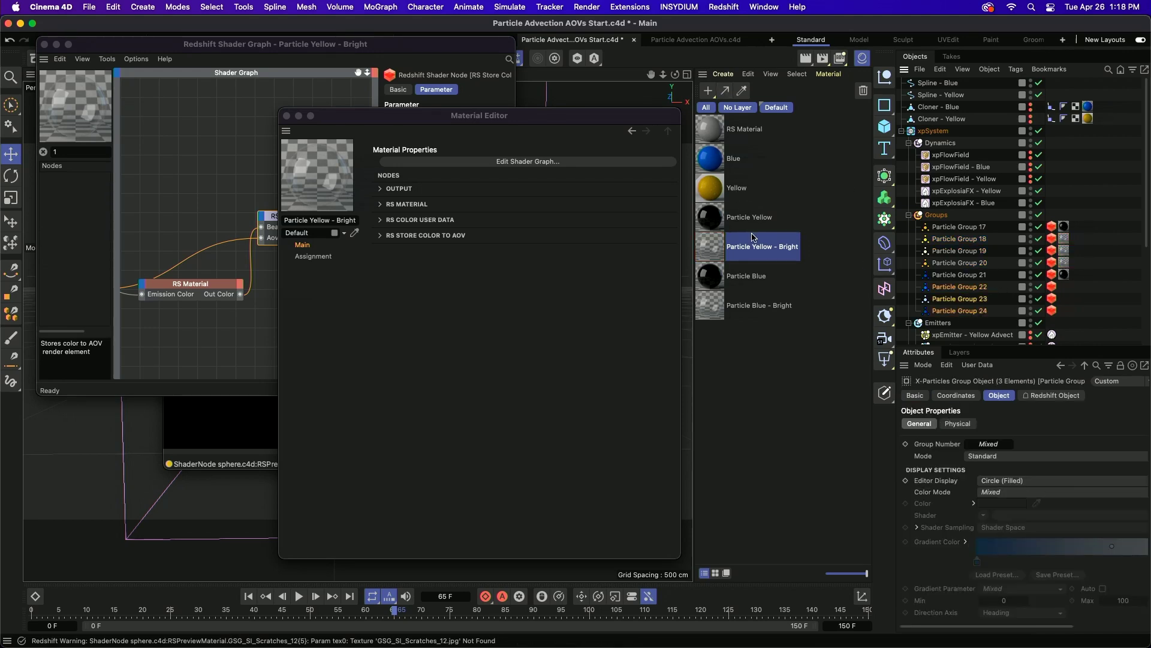
click(772, 313)
click(724, 91)
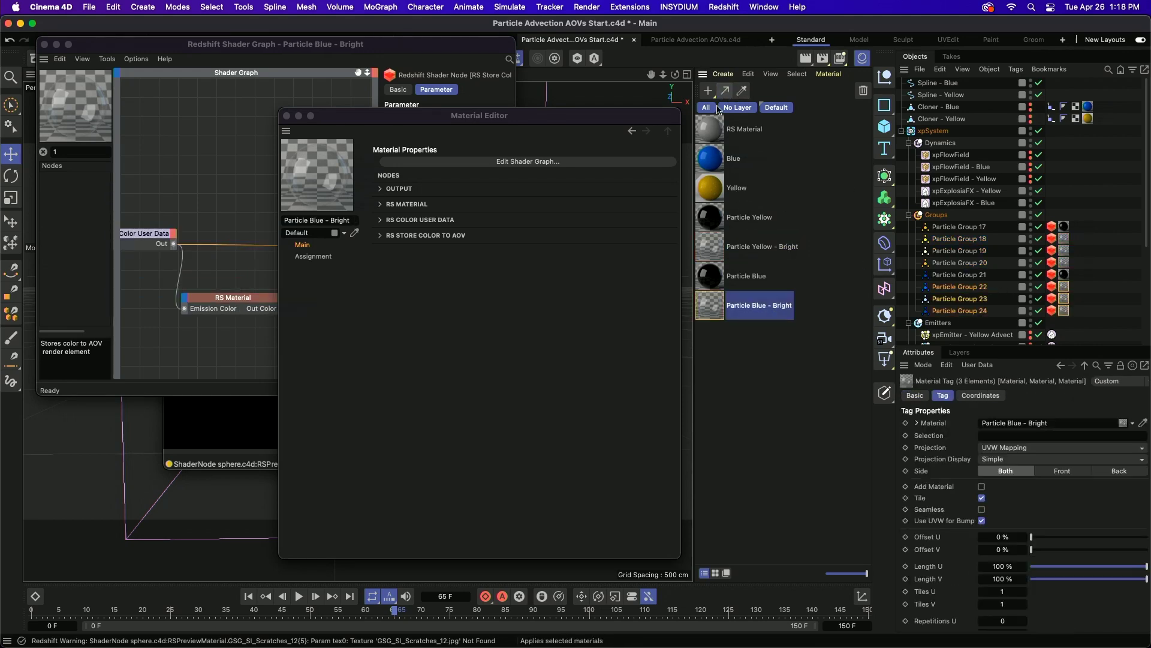
Open the Particle Yellow material's shader graph and add a Store Color To AOV node between RS Material and Output.
click(709, 192)
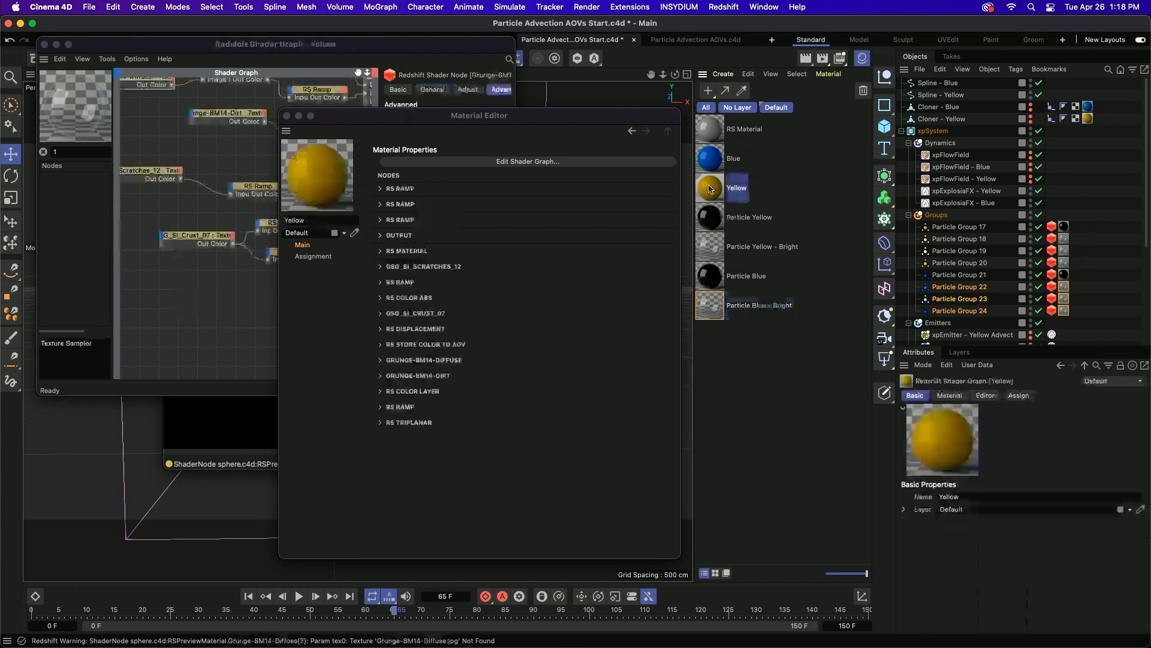
click(713, 221)
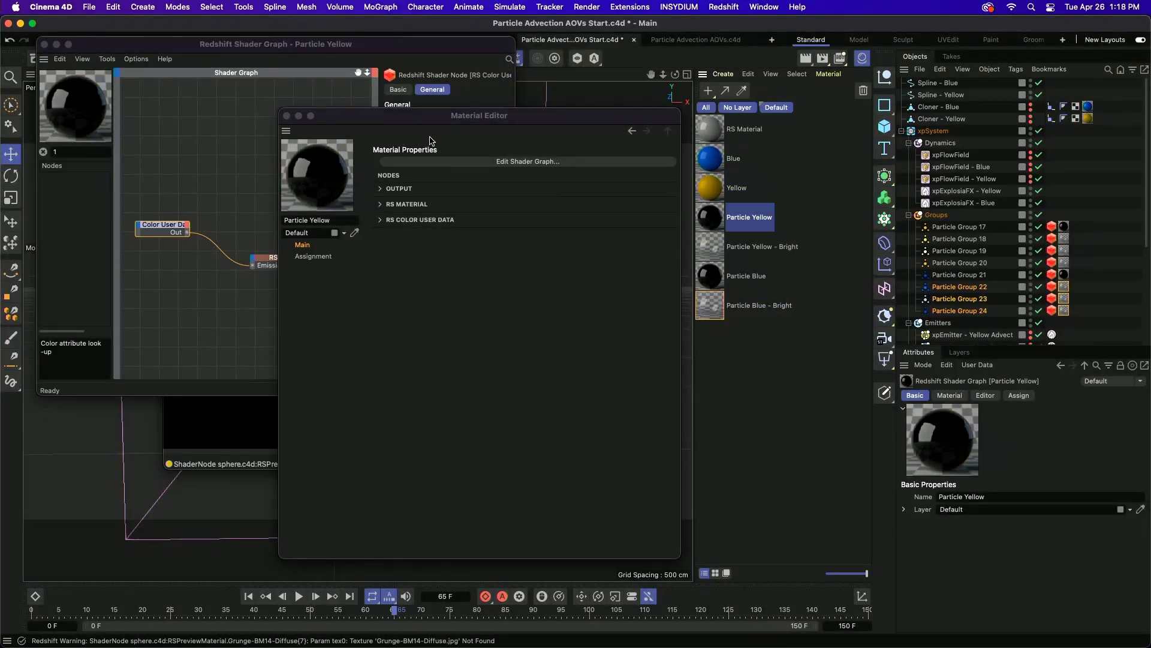
click(286, 116)
click(264, 209)
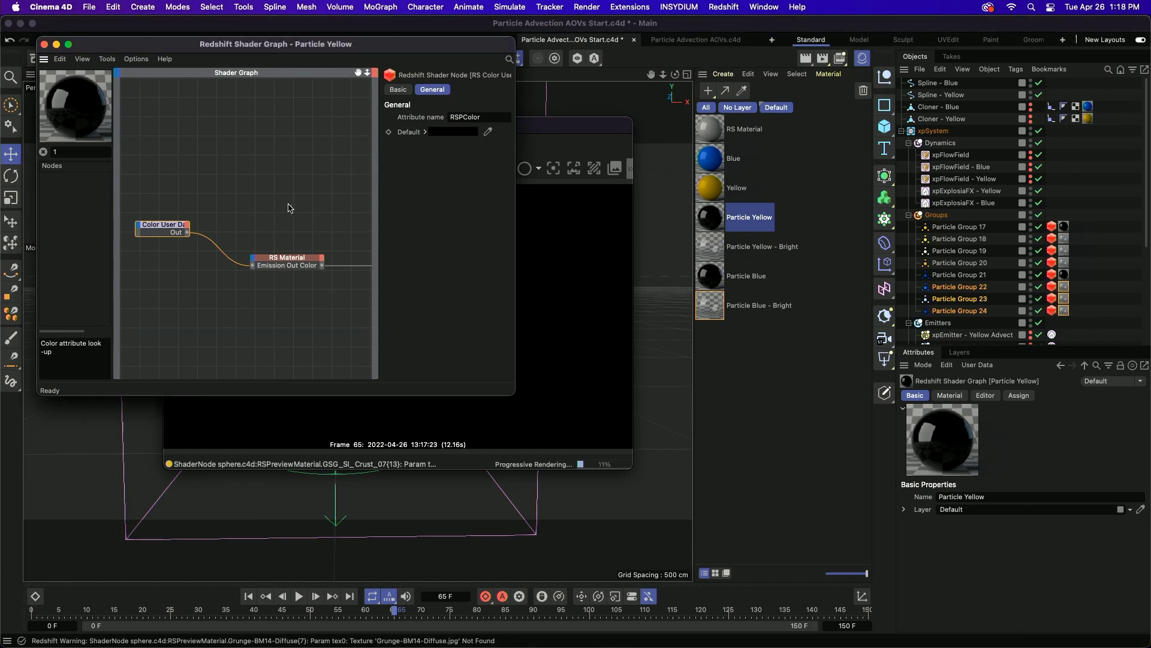
scroll(271, 212, right, 5)
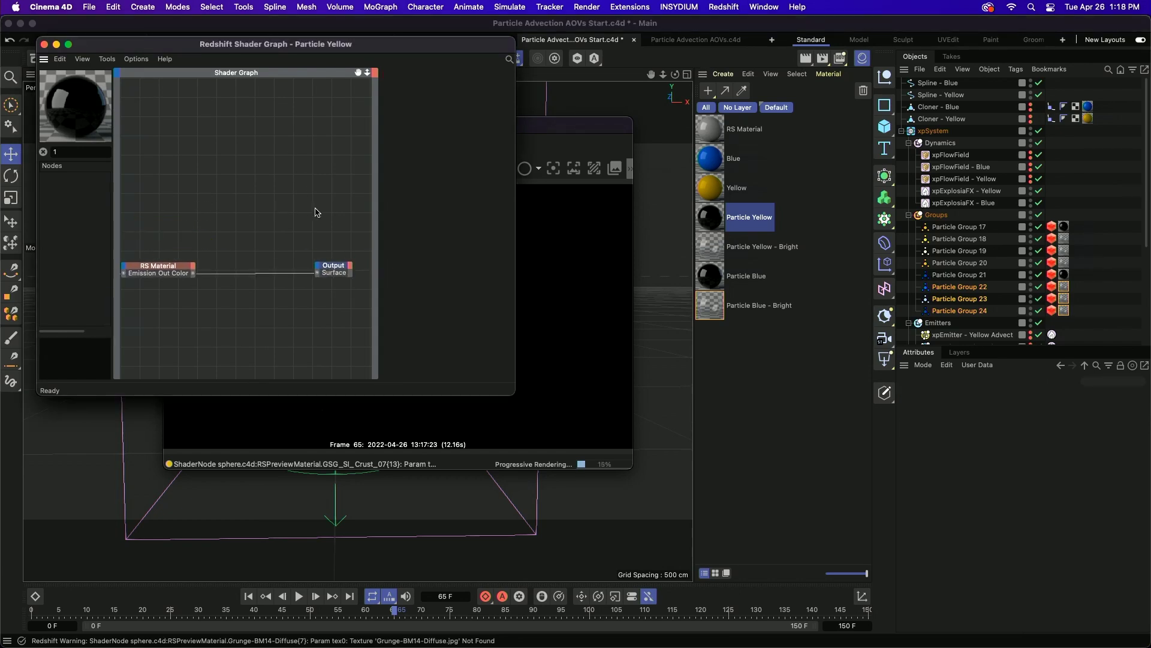
click(43, 152)
click(71, 151)
text(ao)
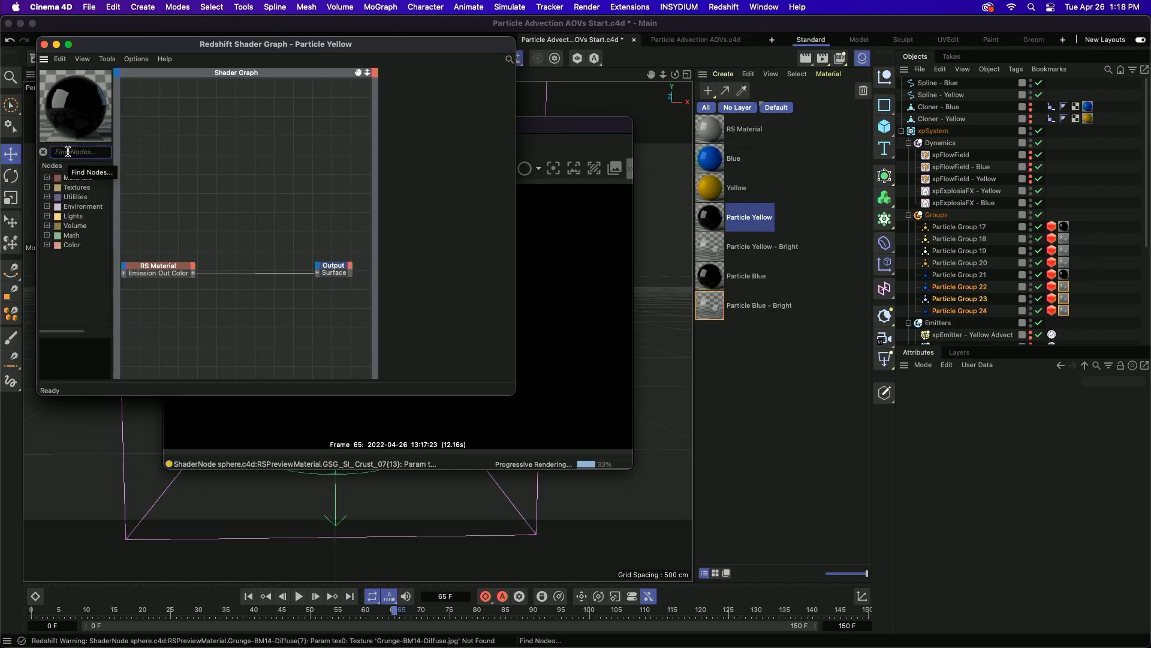
text(v)
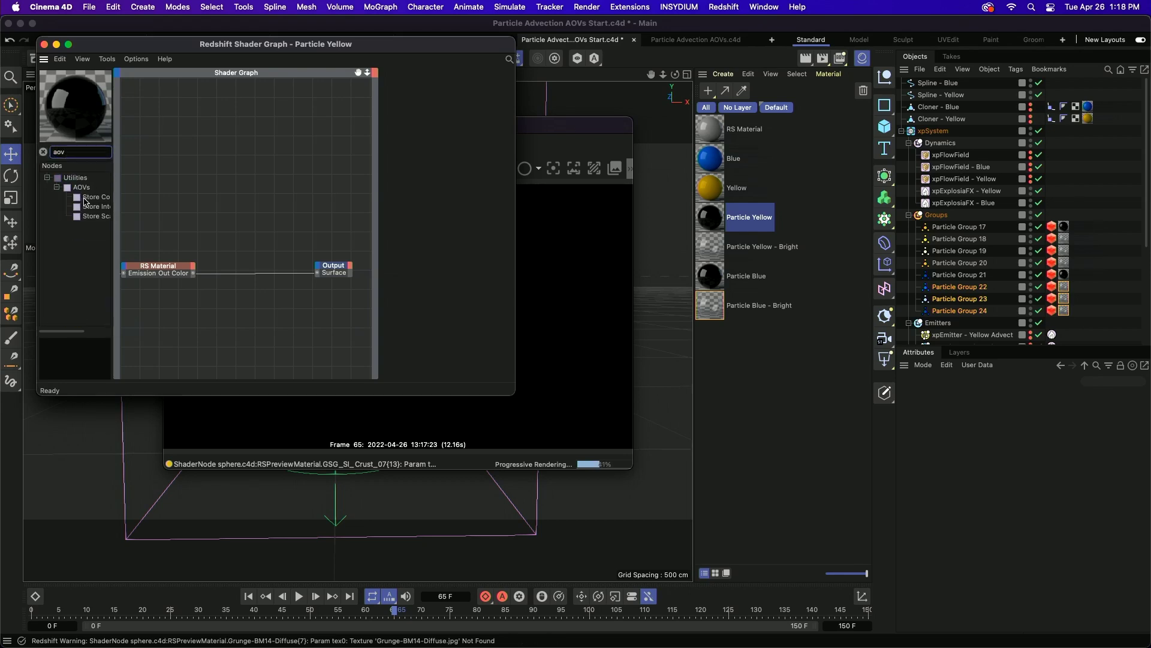
drag(94, 197, 213, 189)
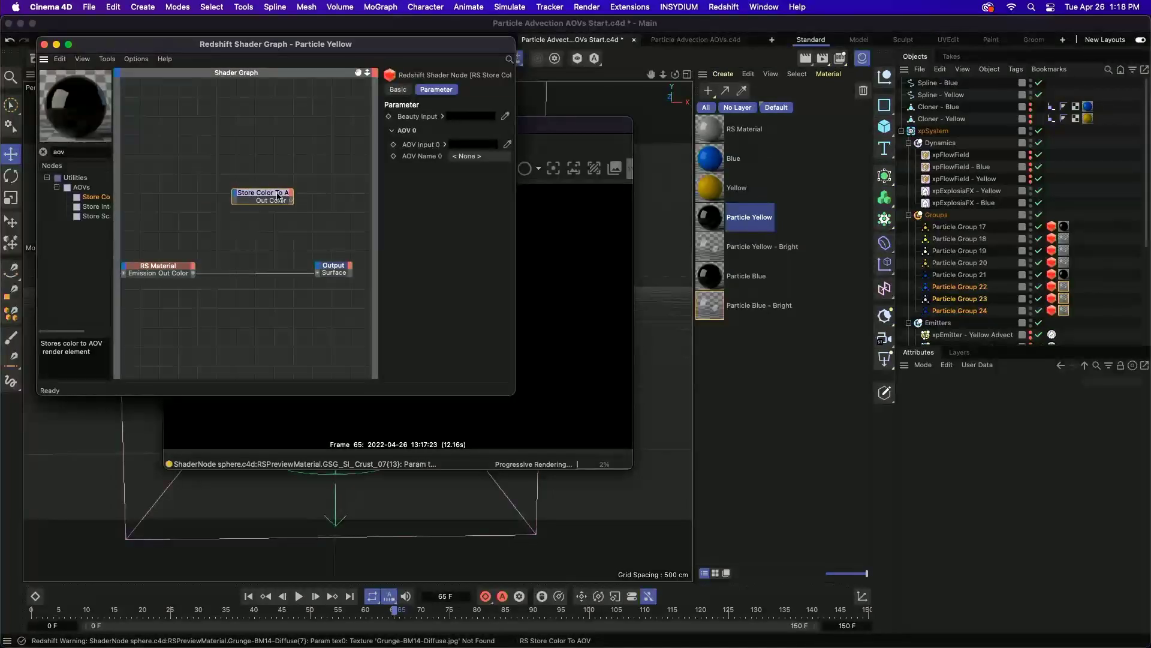
Wire RS Material's Out Color into the Store Color To AOV node's Beauty Input, and its Out Color into the Output's Surface.
drag(193, 273, 238, 201)
click(271, 218)
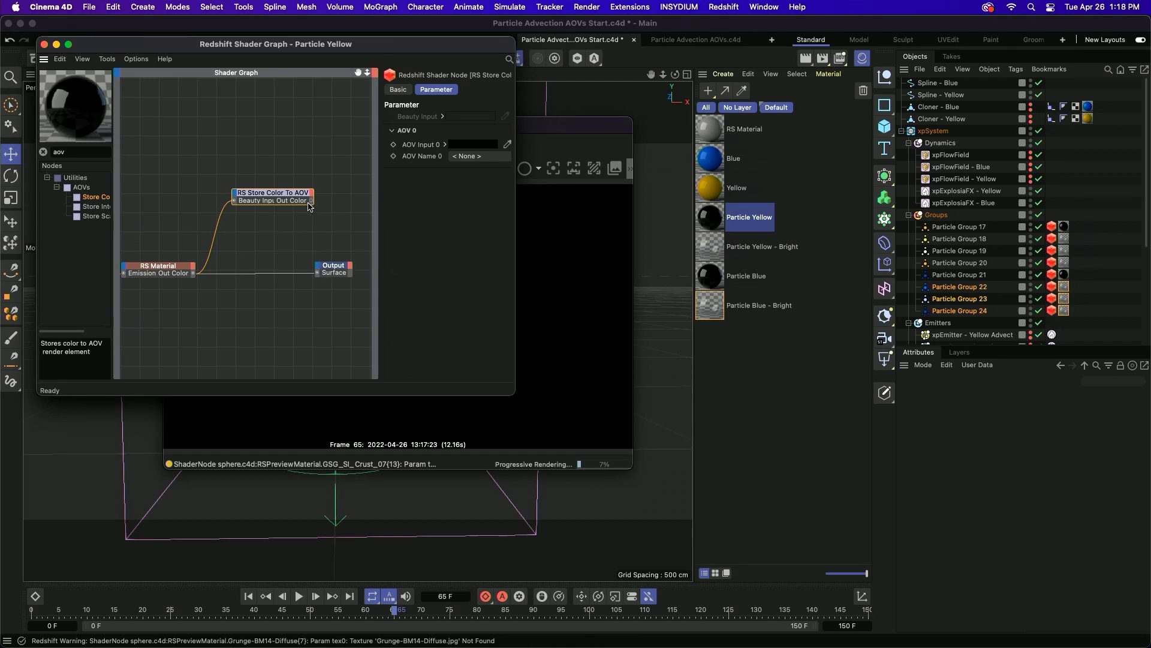
drag(312, 201, 318, 267)
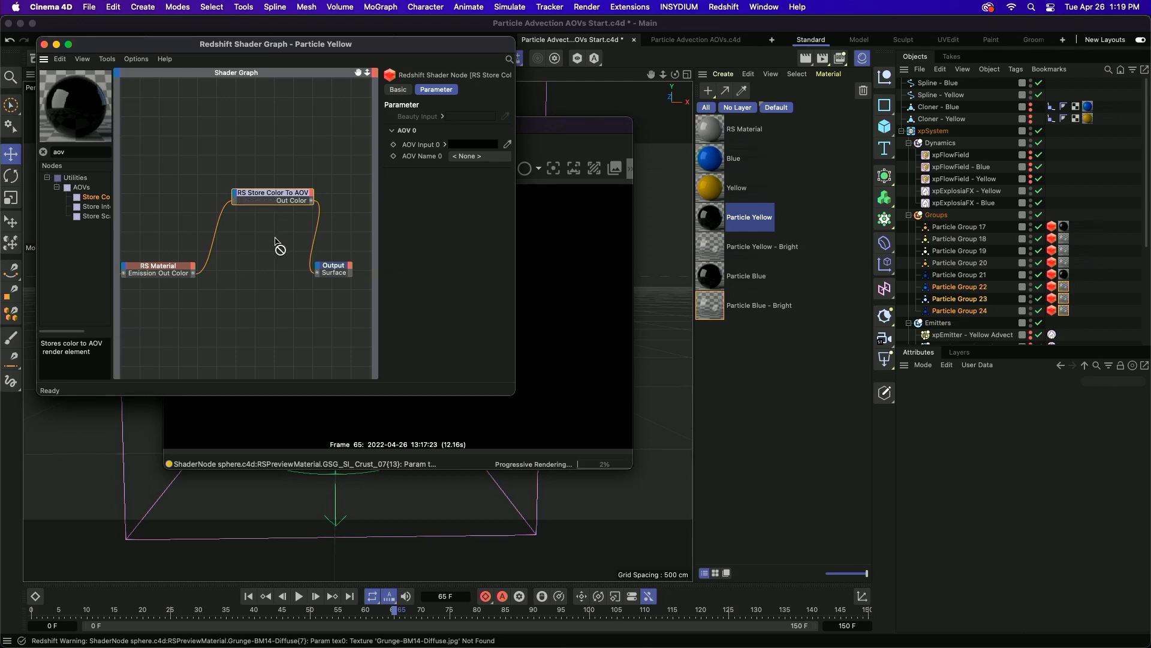
Set the AOV Input 0 color of the Store Color To AOV node to white.
click(477, 145)
drag(564, 278, 649, 274)
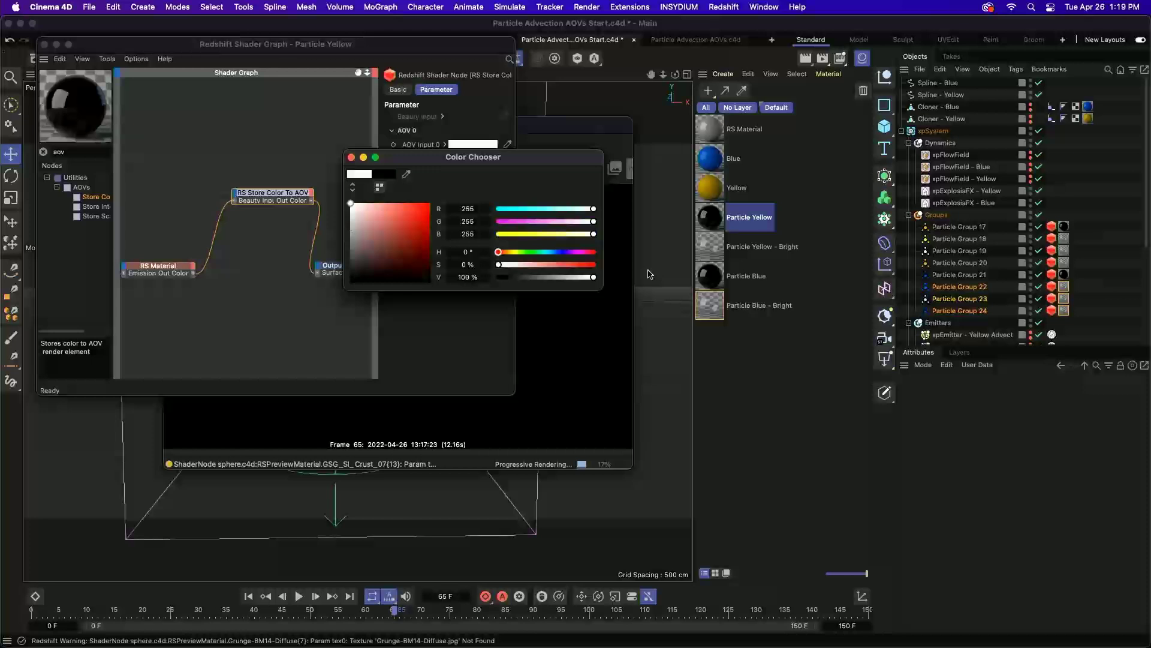
click(351, 157)
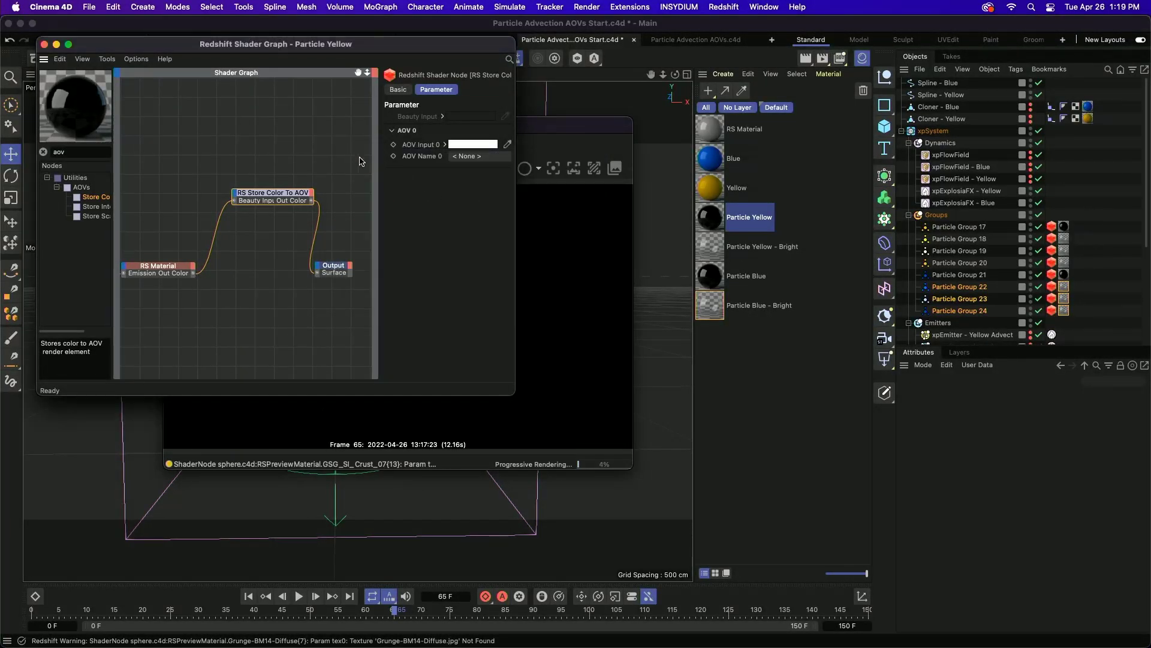
Create a new custom AOV named ParticleYellow for AOV Name 0.
click(467, 157)
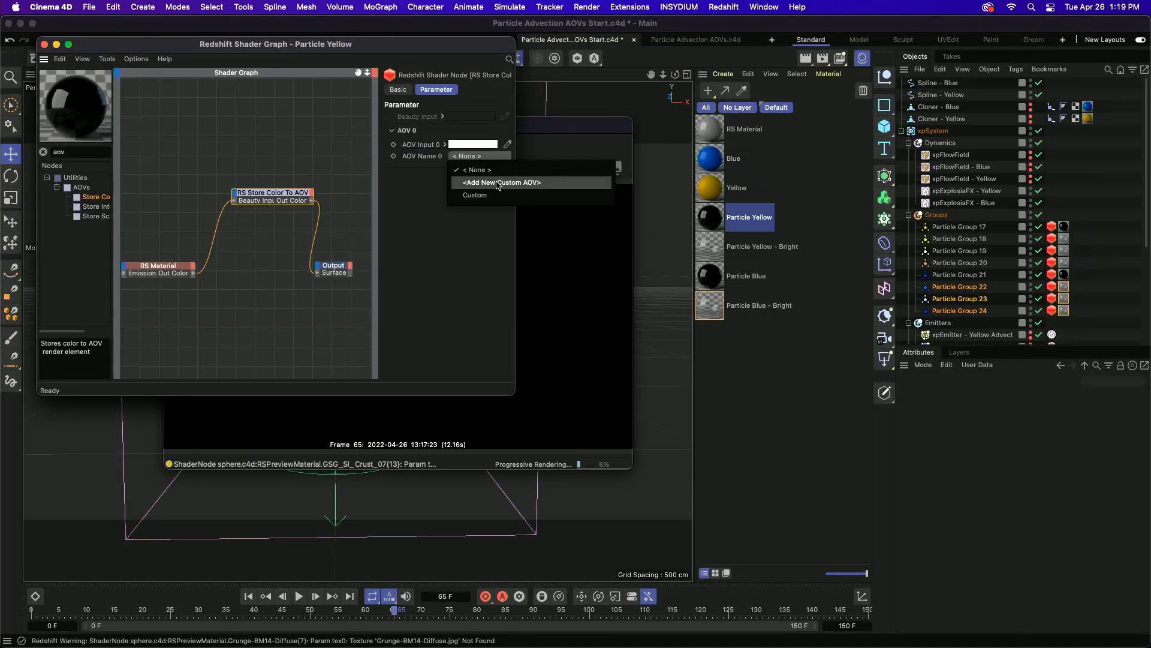
click(497, 183)
text(P)
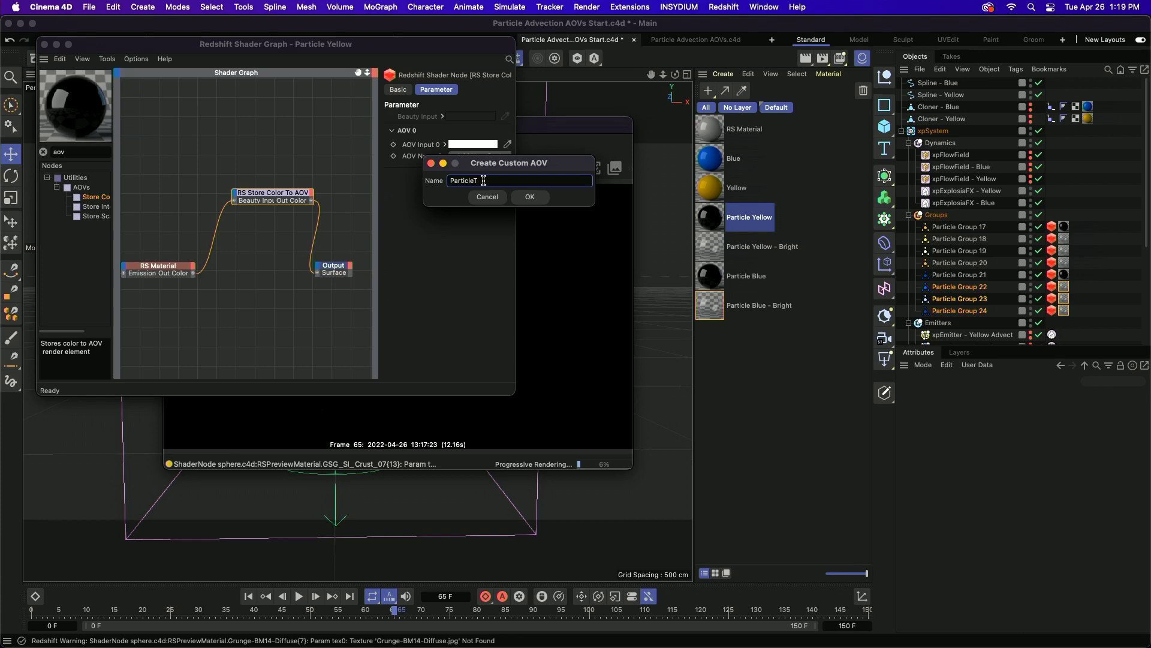
text(articleYel;lo)
key(BackSpace)
key(BackSpace)
key(BackSpace)
text(low)
click(530, 196)
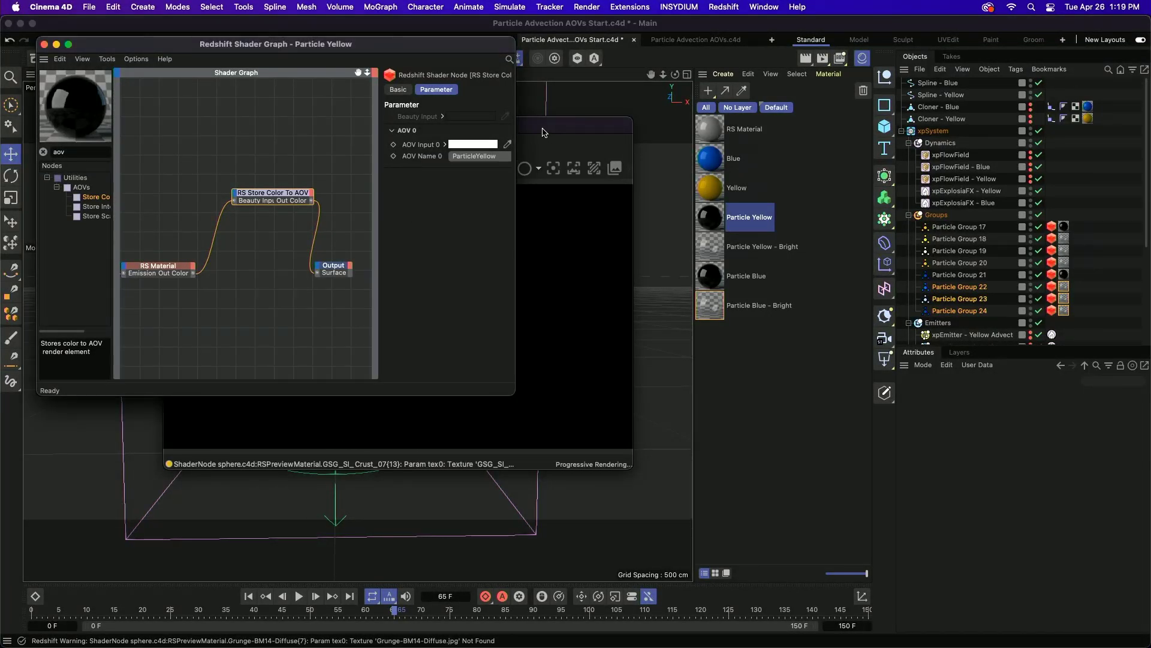
Display the ParticleYellow AOV in the Redshift RenderView and move the window clear of the shader graph.
drag(541, 129, 677, 113)
click(411, 154)
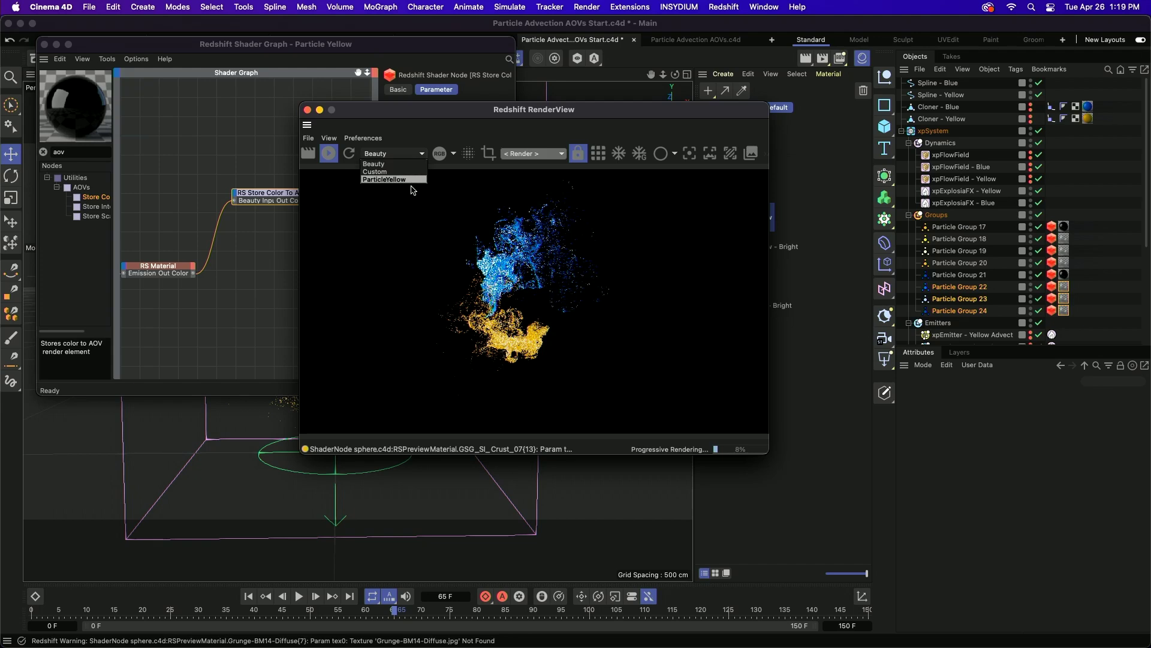
click(411, 180)
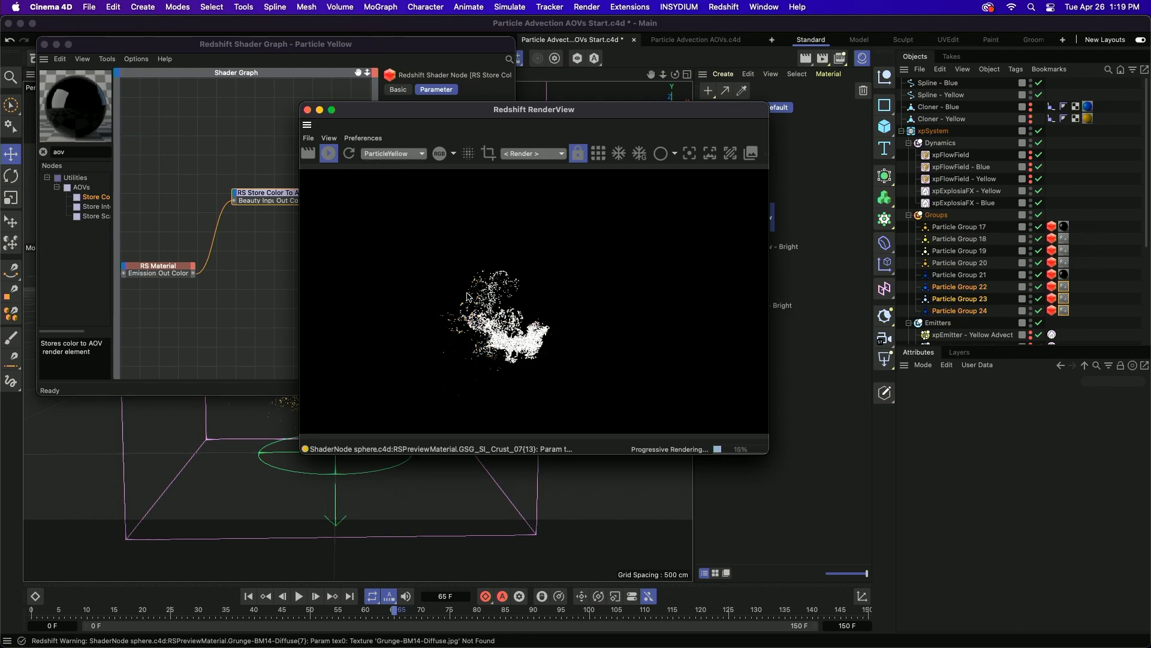
drag(478, 115, 610, 117)
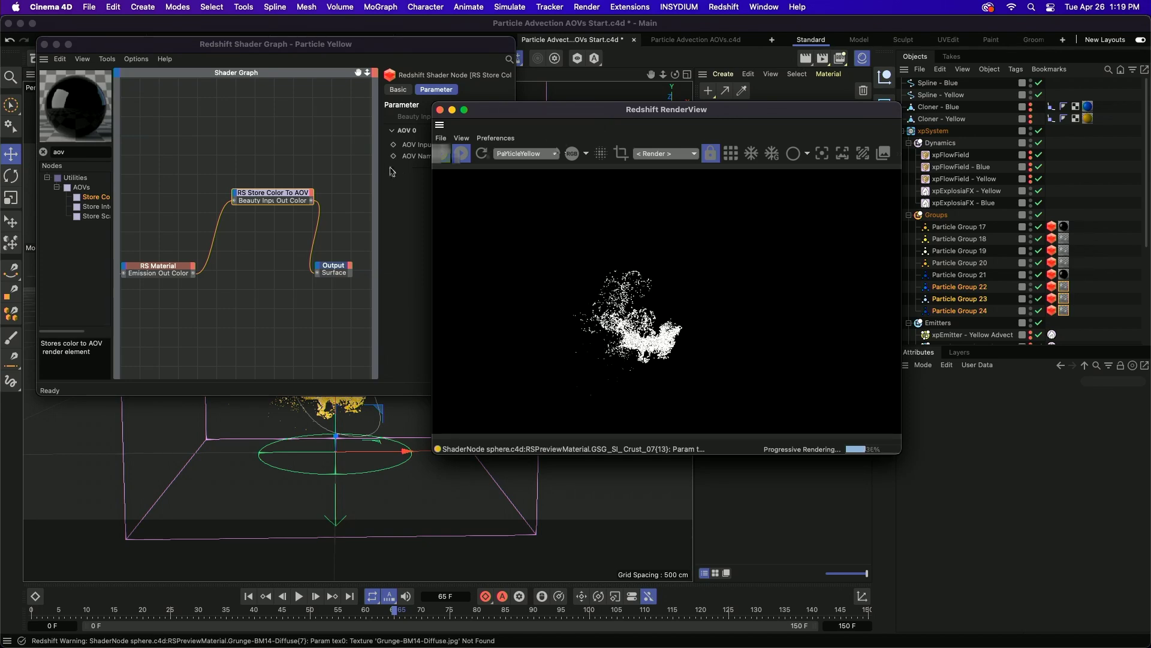
Connect the Color User Data output to AOV Input 0 of the Store Color To AOV node.
click(252, 211)
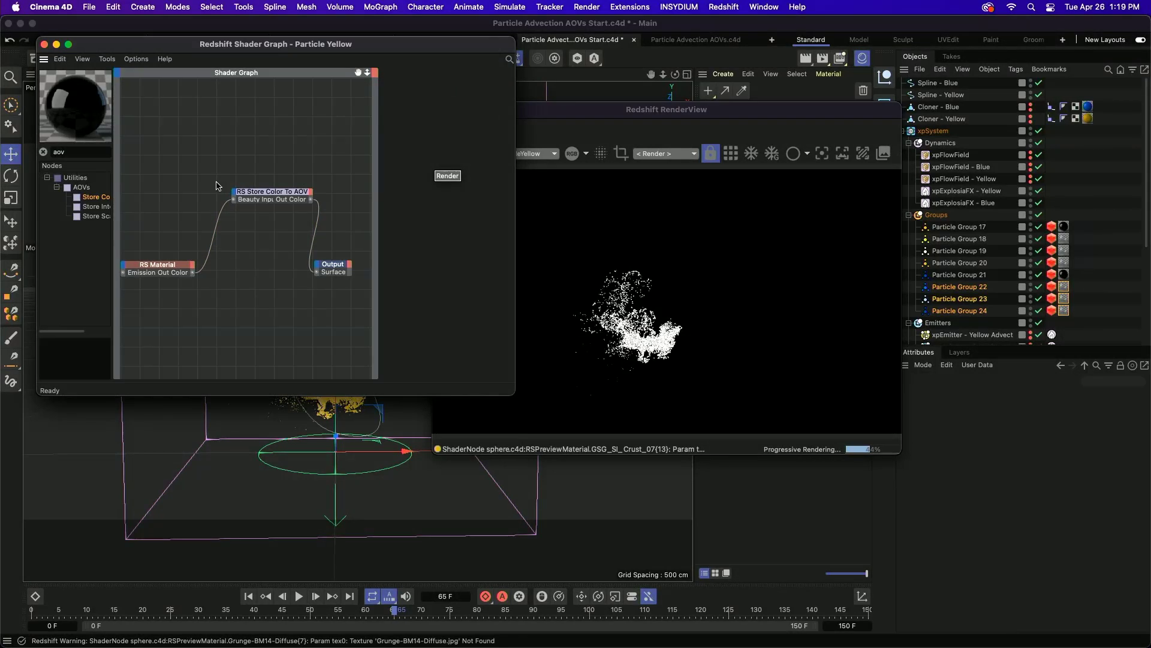
scroll(198, 185, left, 5)
drag(169, 243, 356, 198)
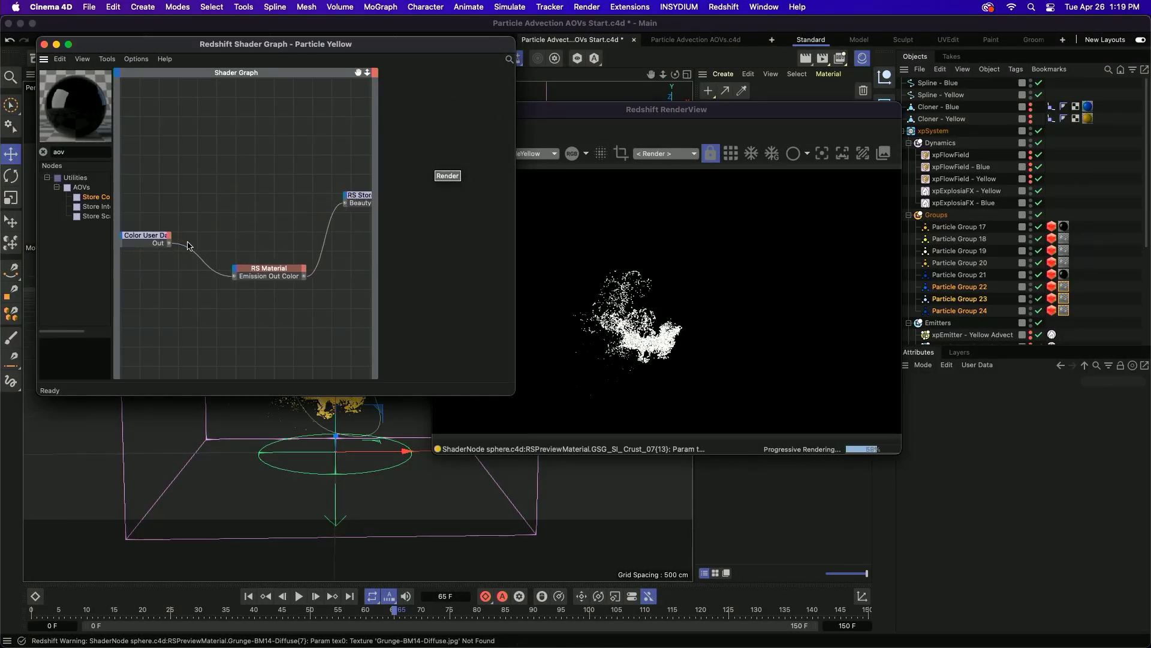
drag(170, 243, 358, 199)
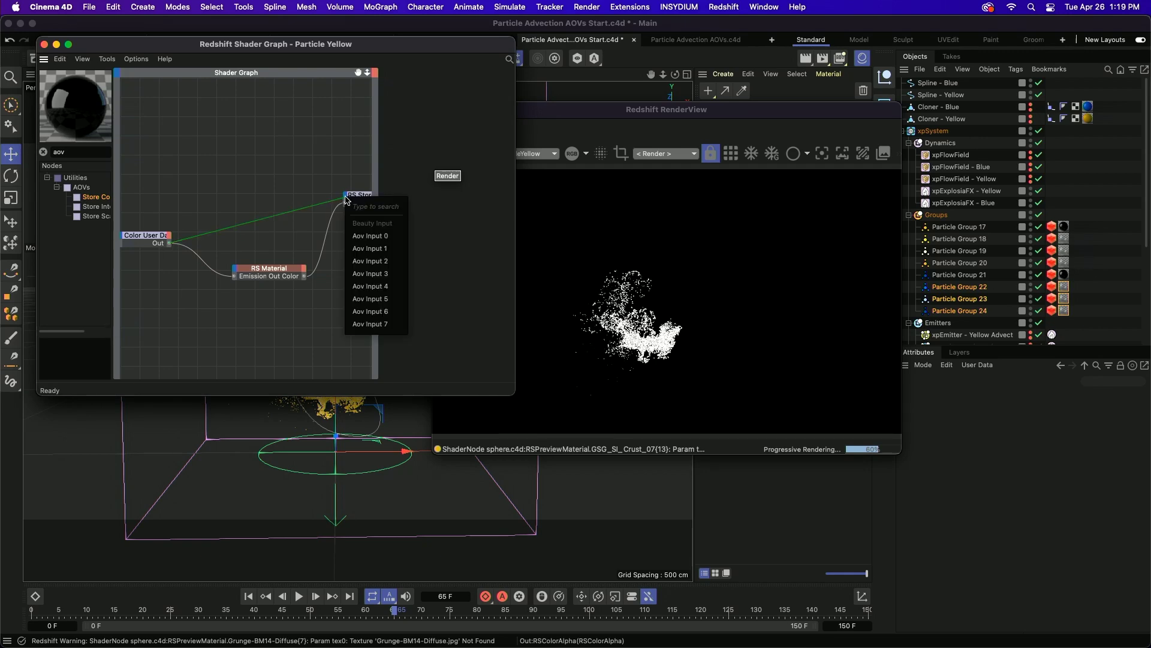
click(389, 241)
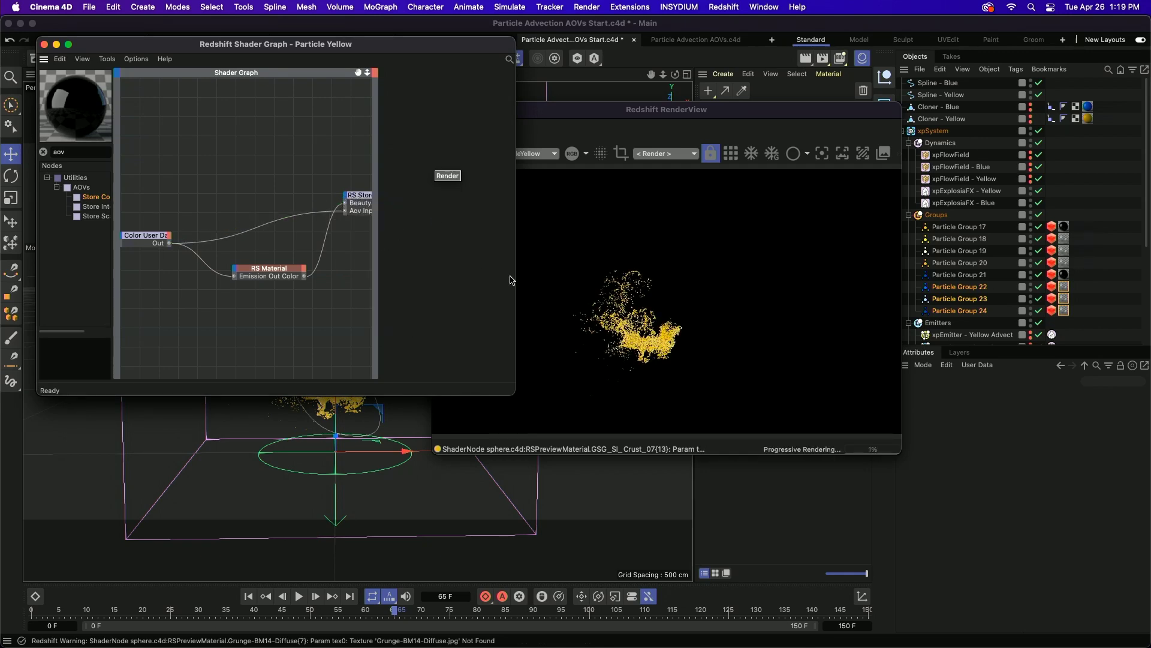
Compare the Beauty and ParticleYellow passes in the Redshift RenderView and close it.
click(612, 112)
click(521, 153)
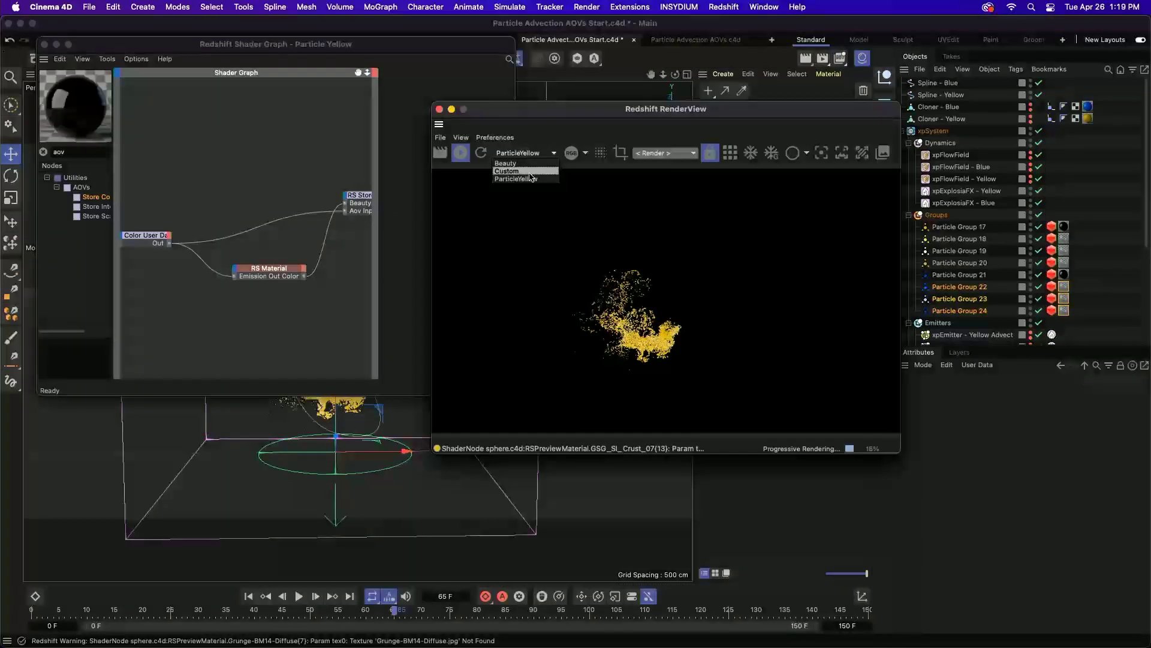
click(527, 163)
click(524, 155)
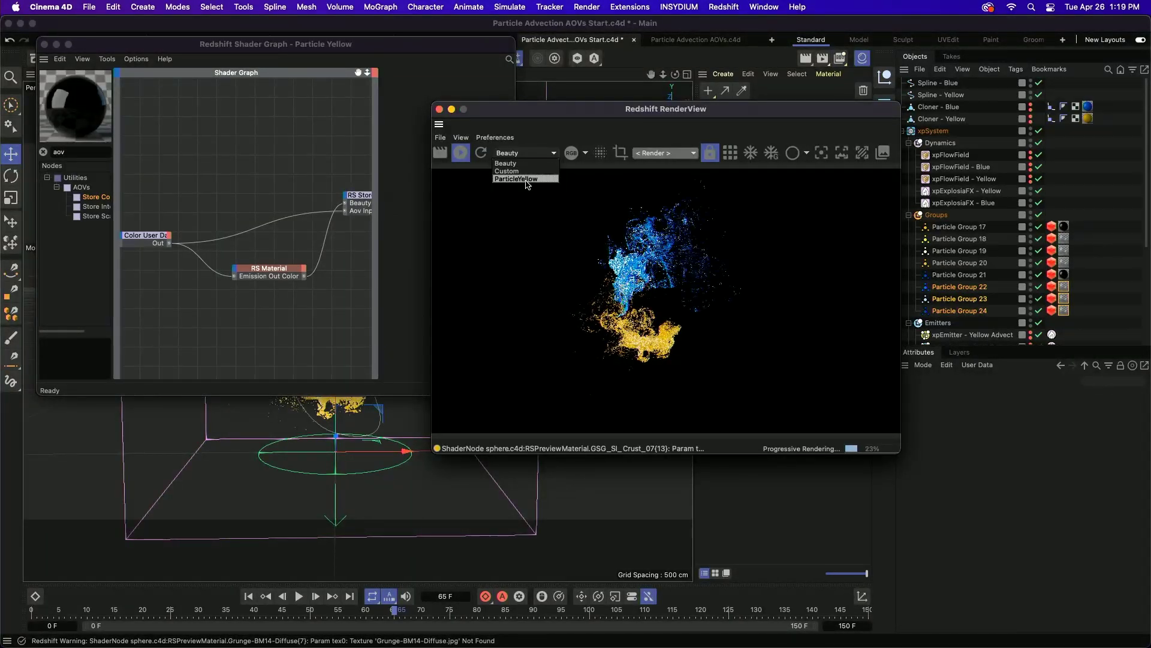
click(526, 182)
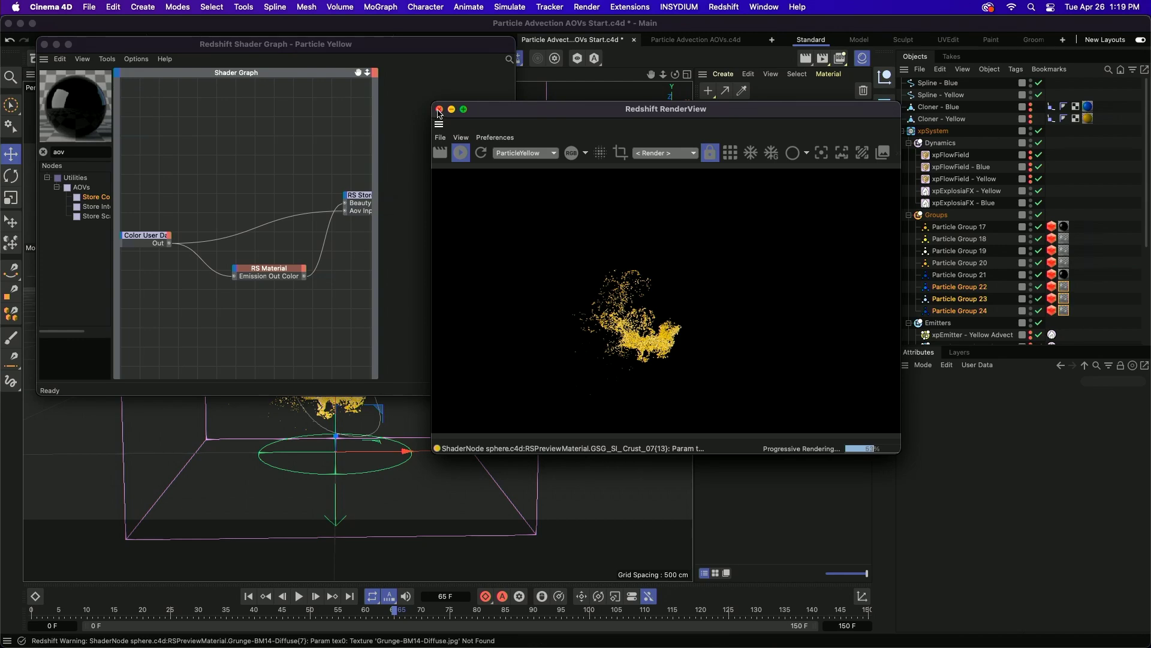
click(438, 110)
Switch to the Particle Advection AOVs.c4d project and close its Redshift Shader Graph window.
click(690, 38)
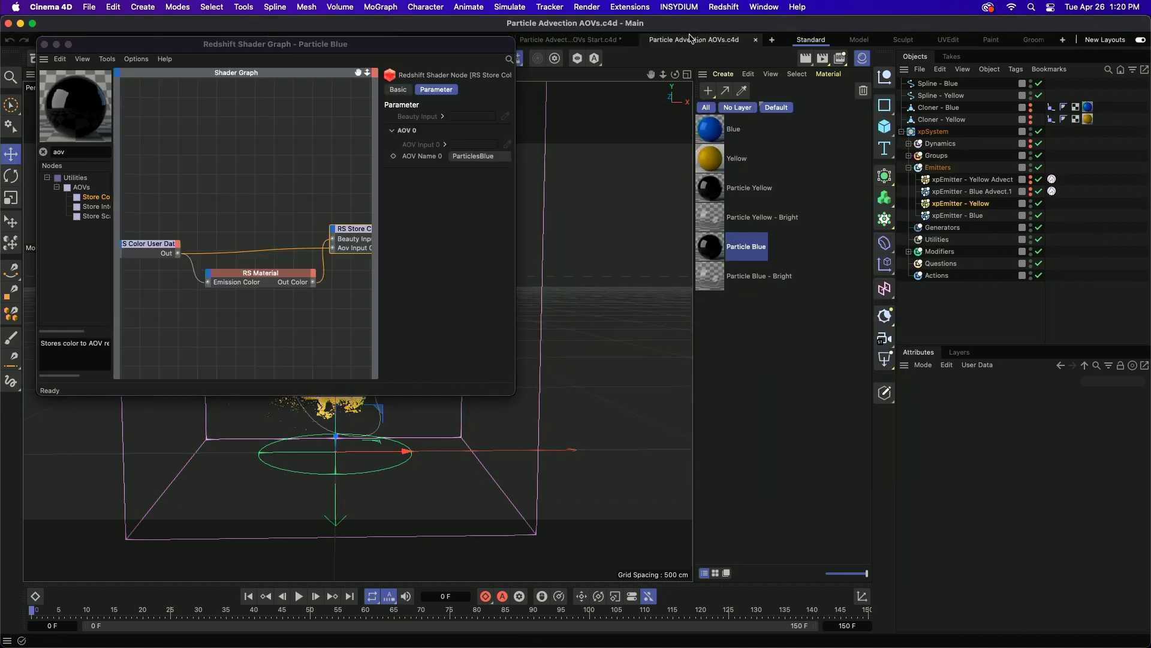
drag(419, 51, 688, 161)
click(310, 151)
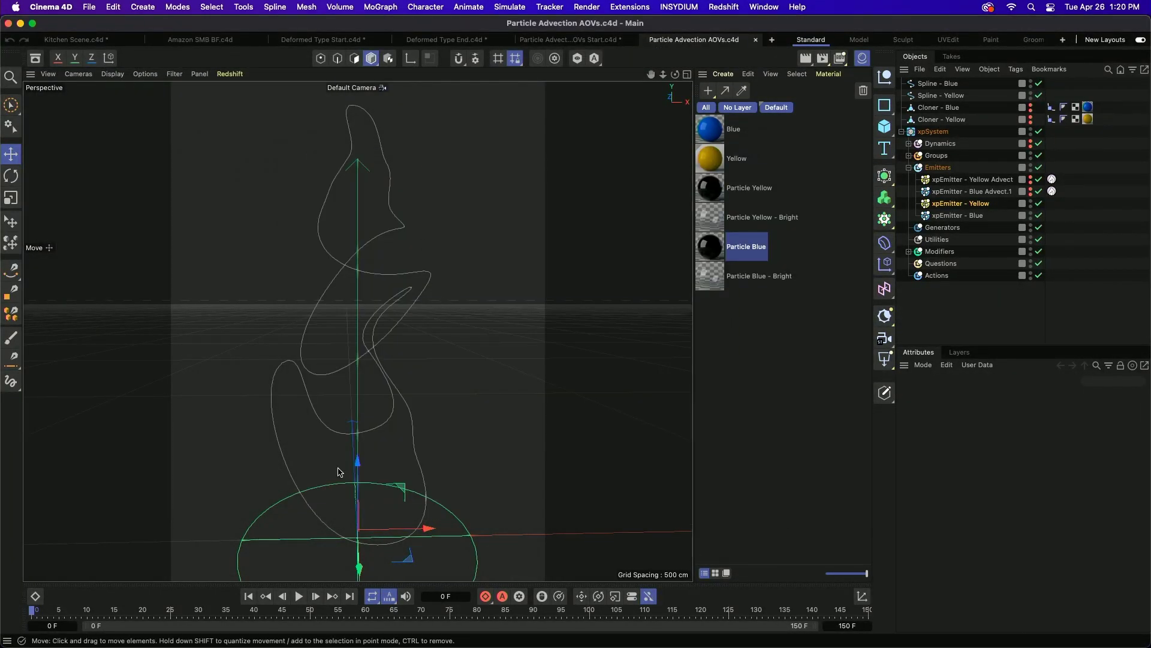
Play the advected particle simulation, stop it around frame 35, and switch to Keynote.
click(299, 596)
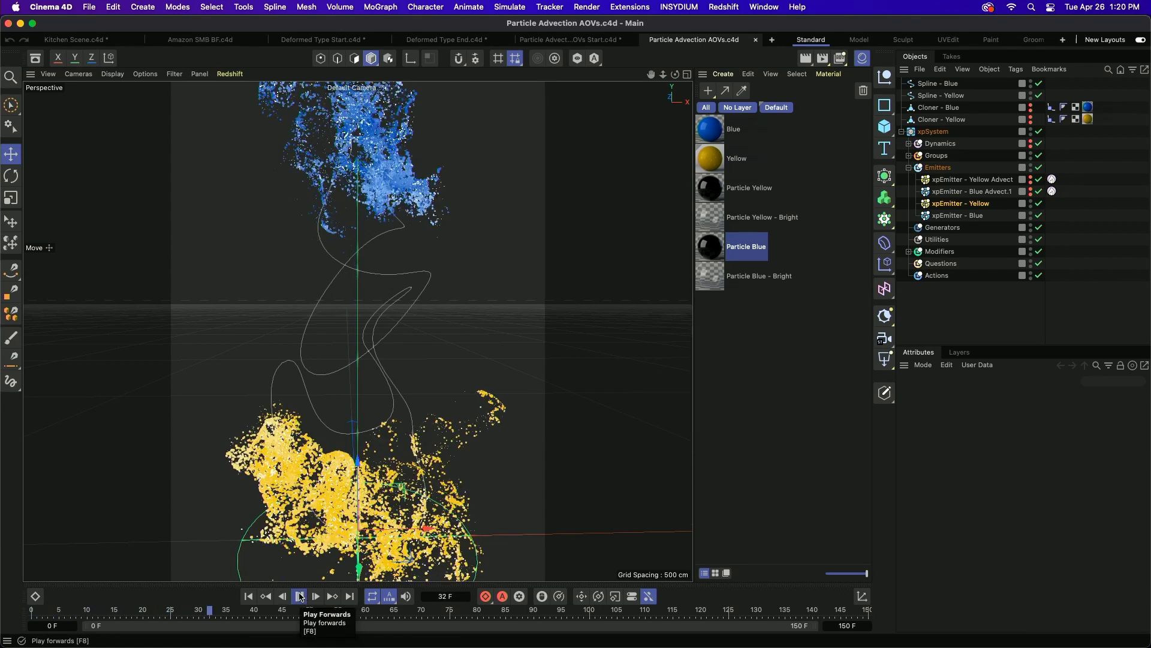
click(300, 596)
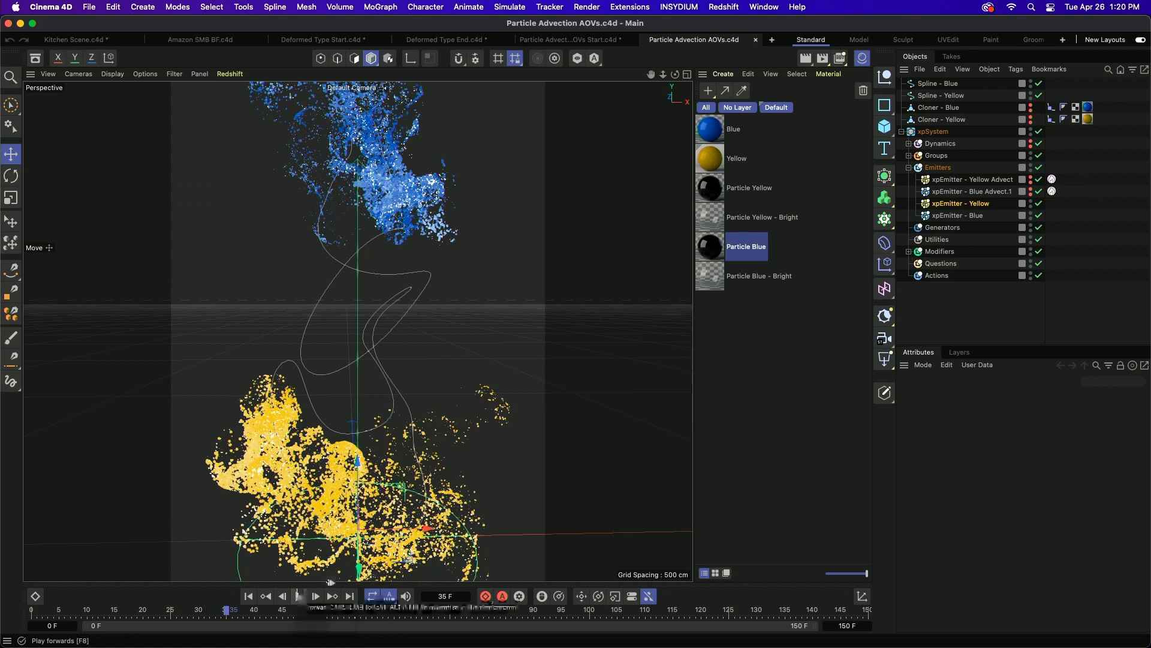
key(super+Tab)
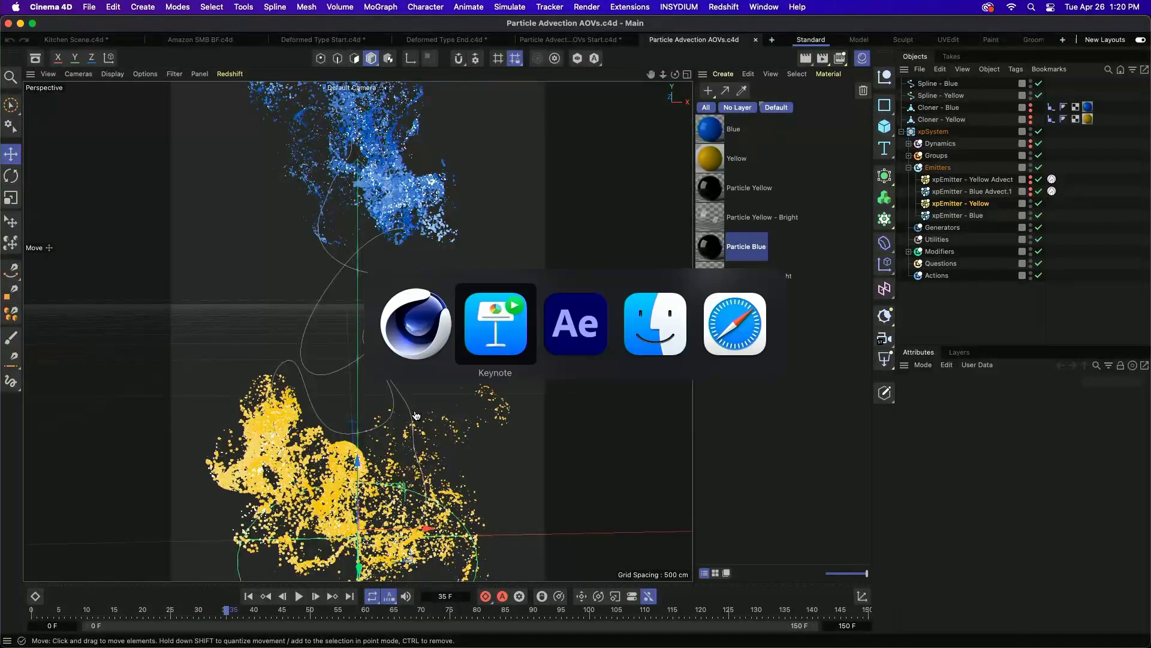